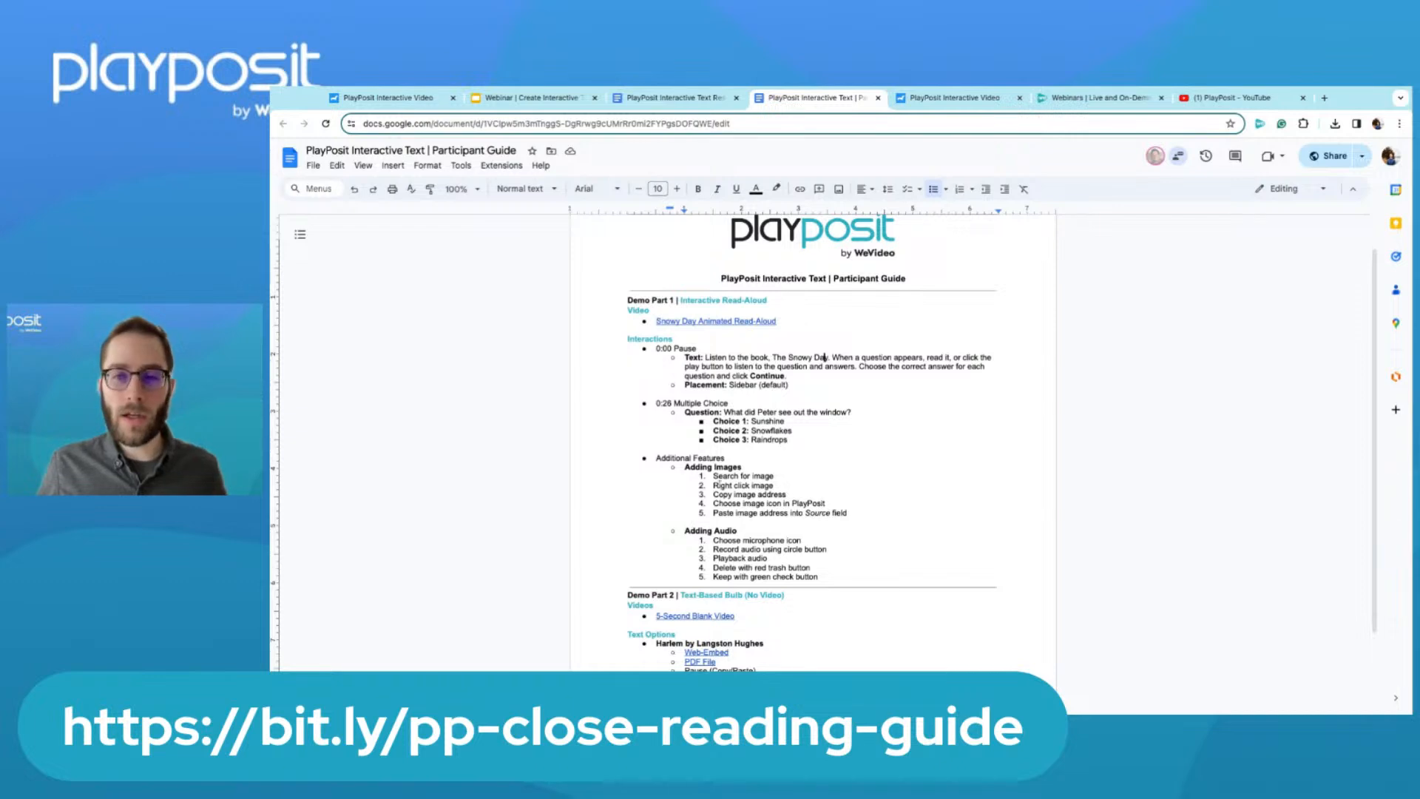
# Review the Participant Guide's Demo Part 1 read-aloud and Demo Part 2 text-based bulb sections.
pyautogui.scroll(-2, 705, 466)
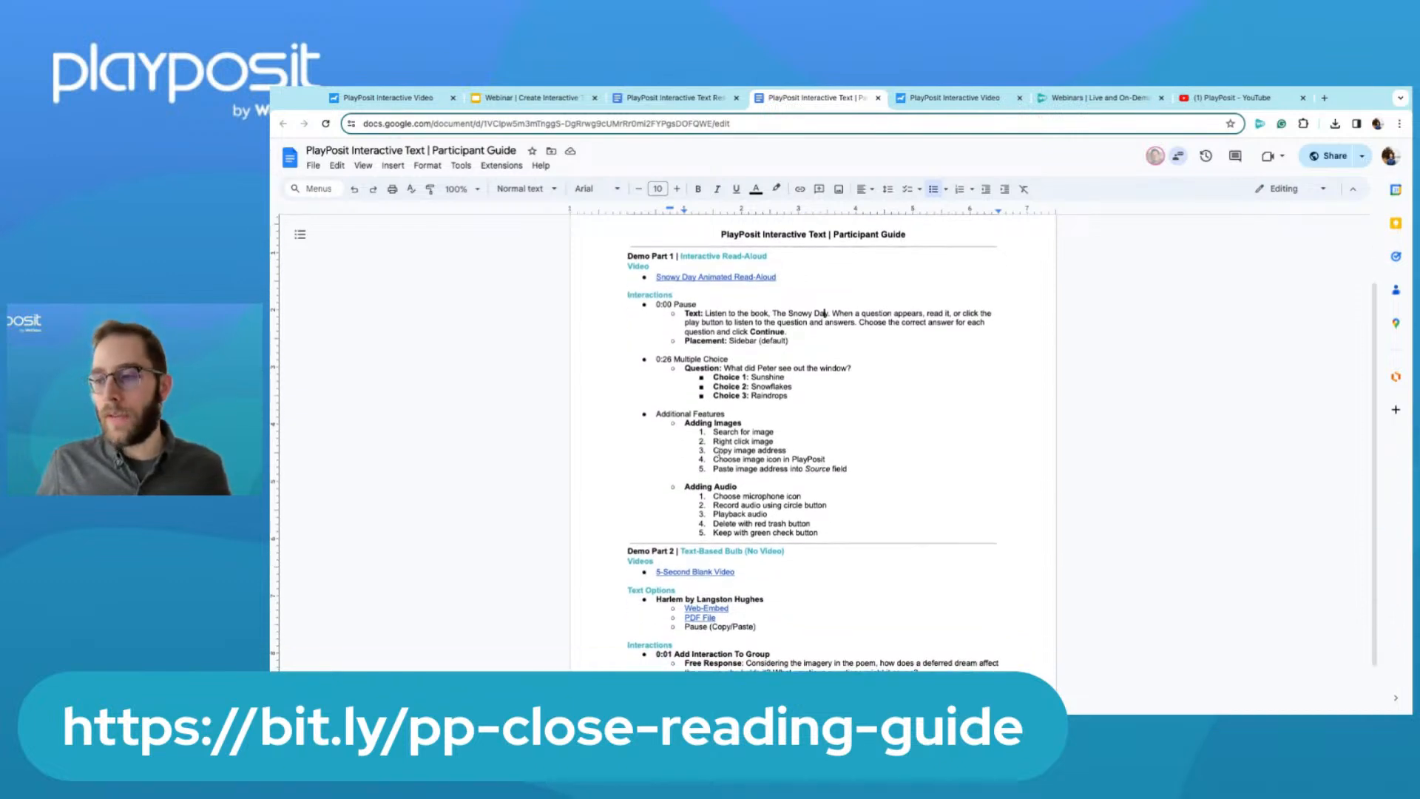
pyautogui.scroll(-2, 716, 454)
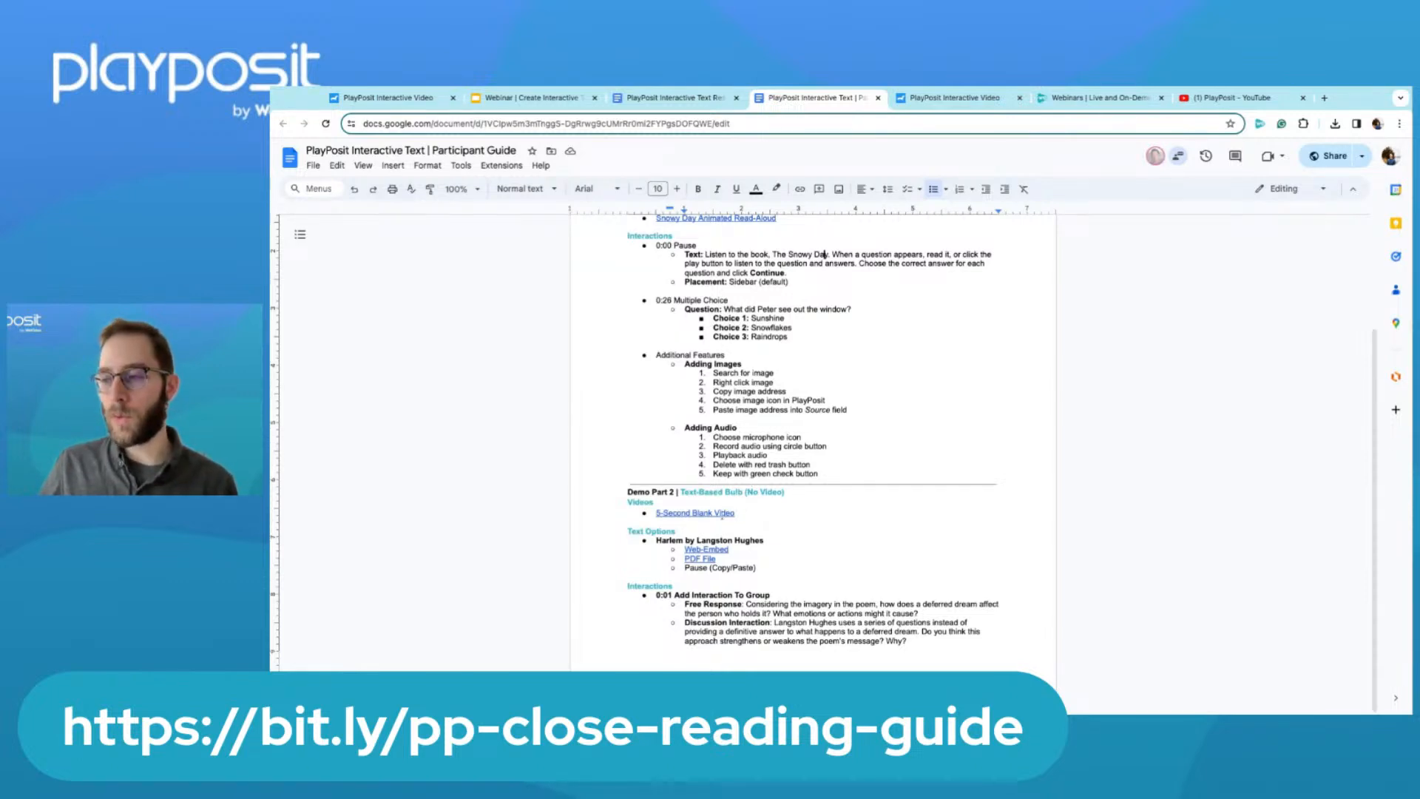
pyautogui.click(736, 512)
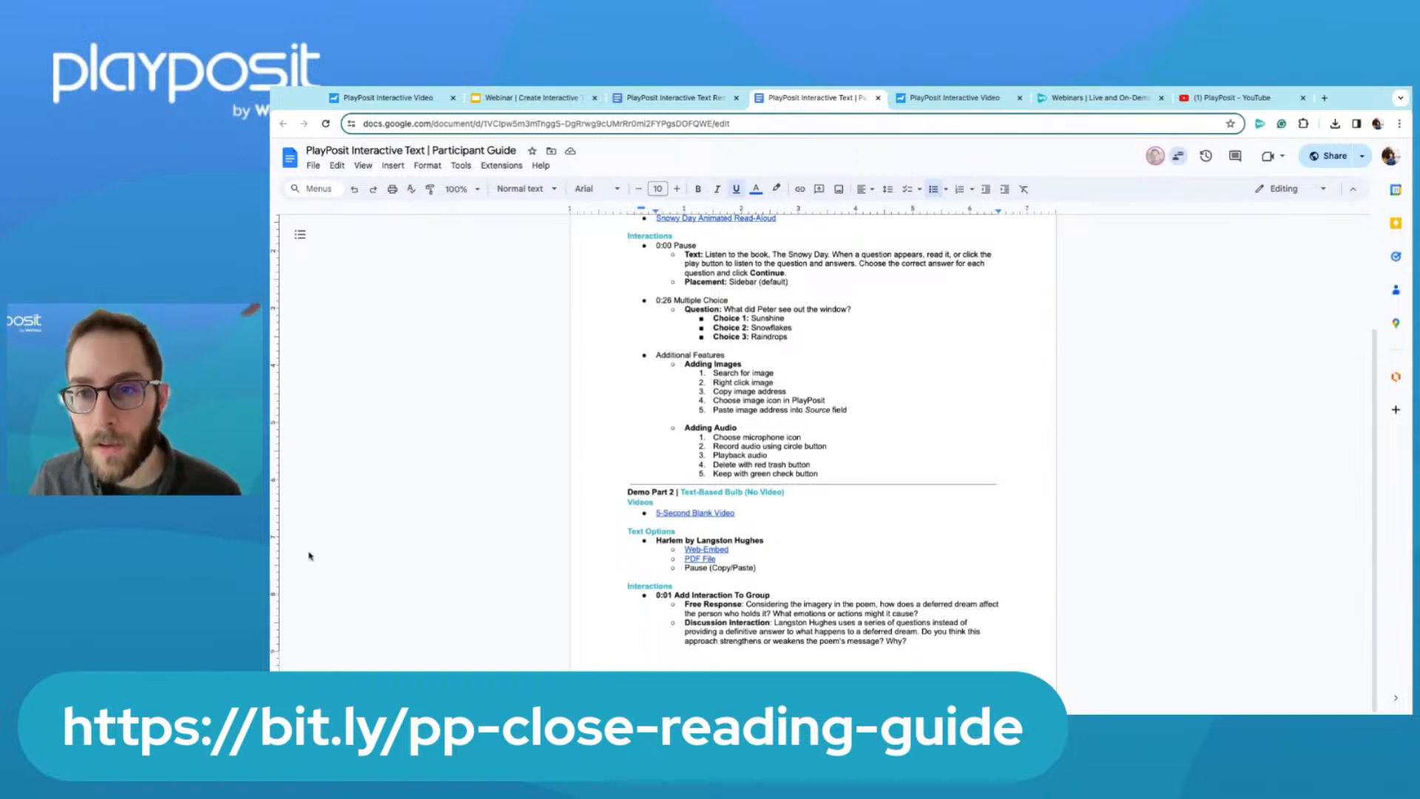
pyautogui.click(799, 621)
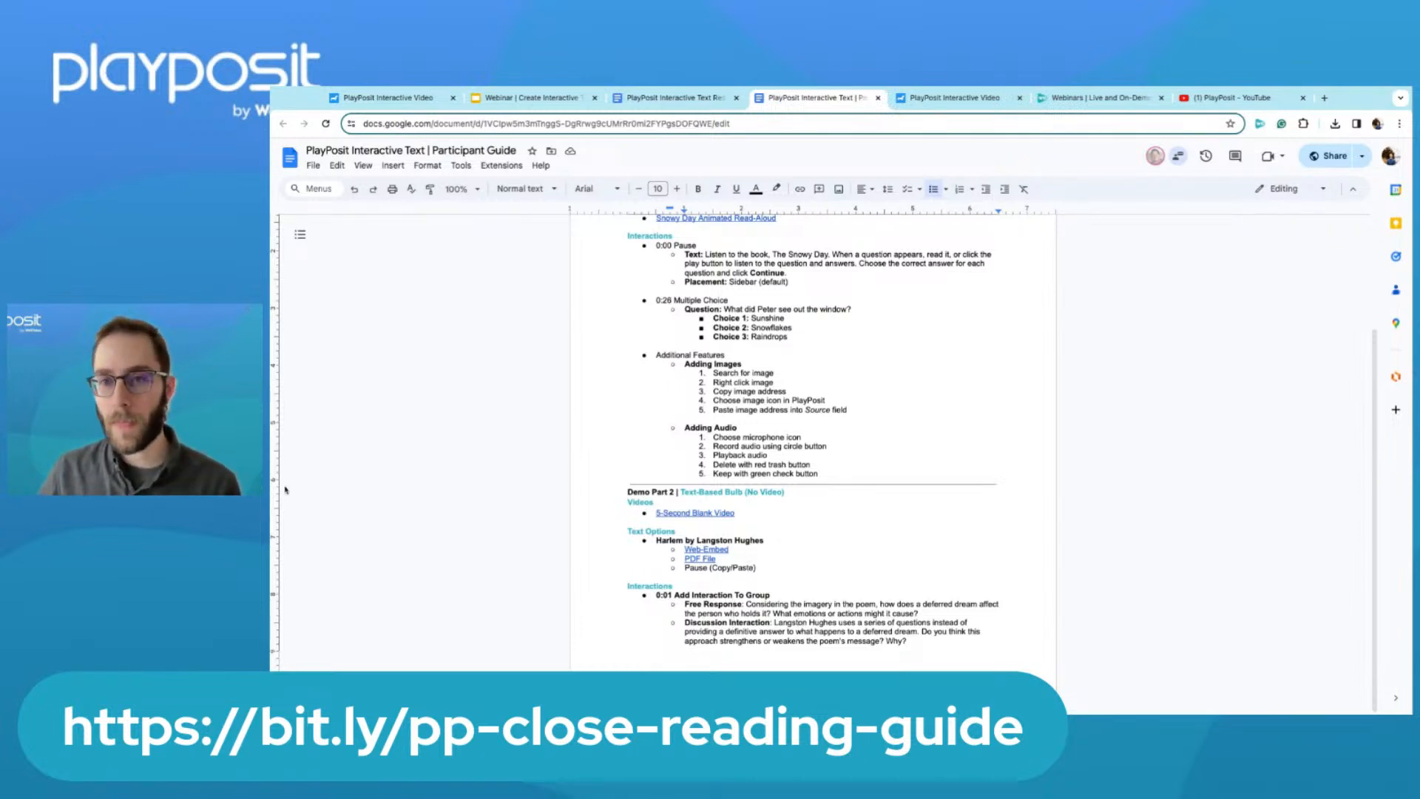
pyautogui.click(587, 125)
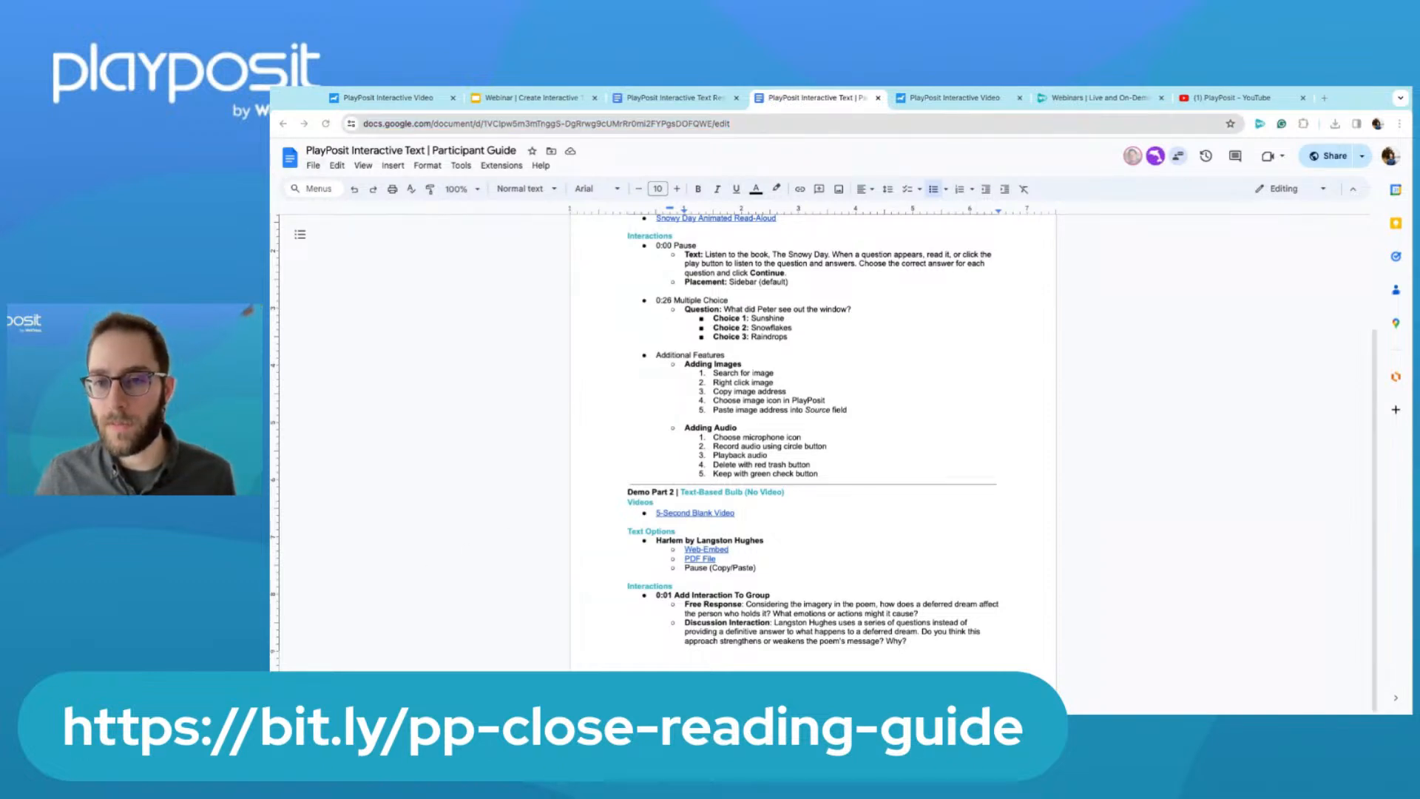
pyautogui.click(804, 336)
pyautogui.scroll(2, 804, 336)
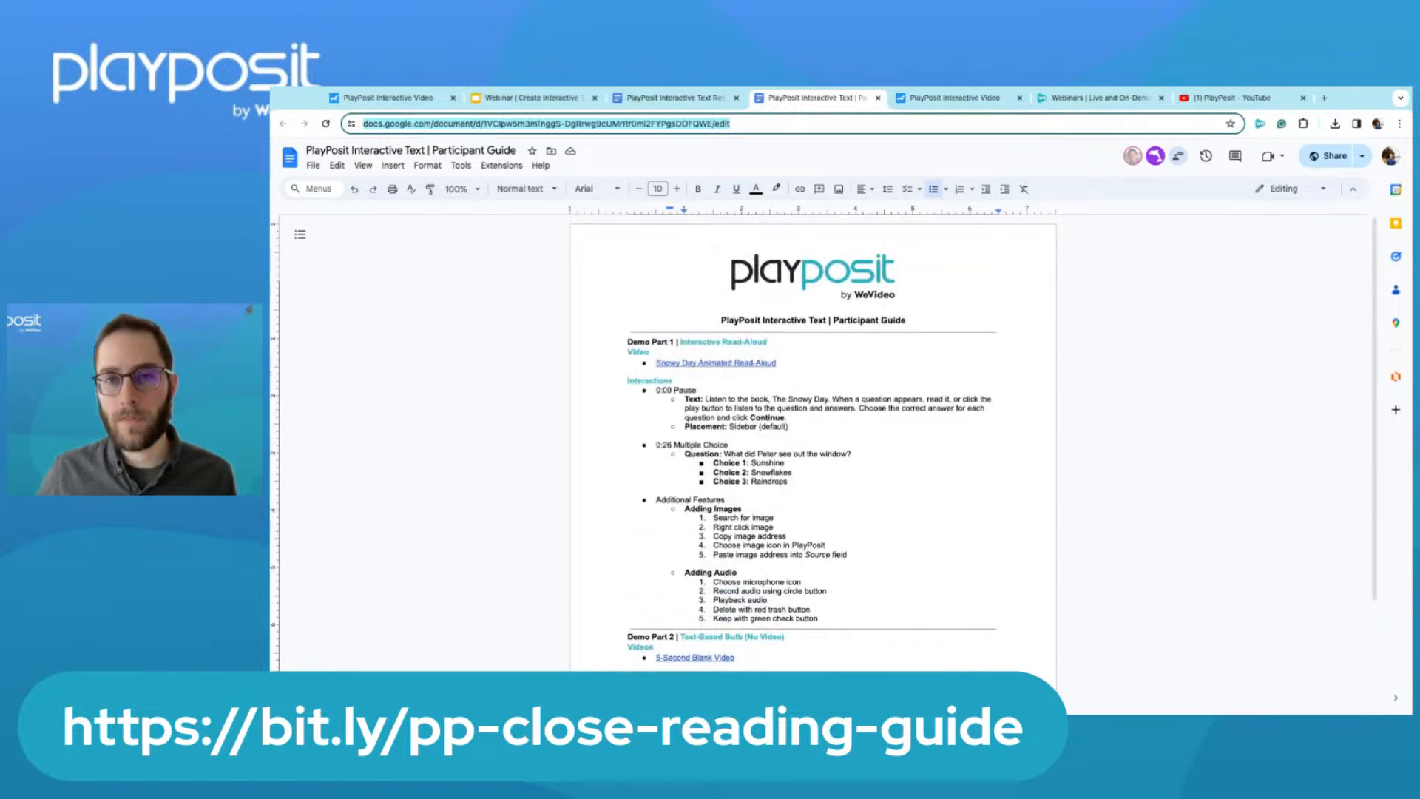
pyautogui.click(271, 236)
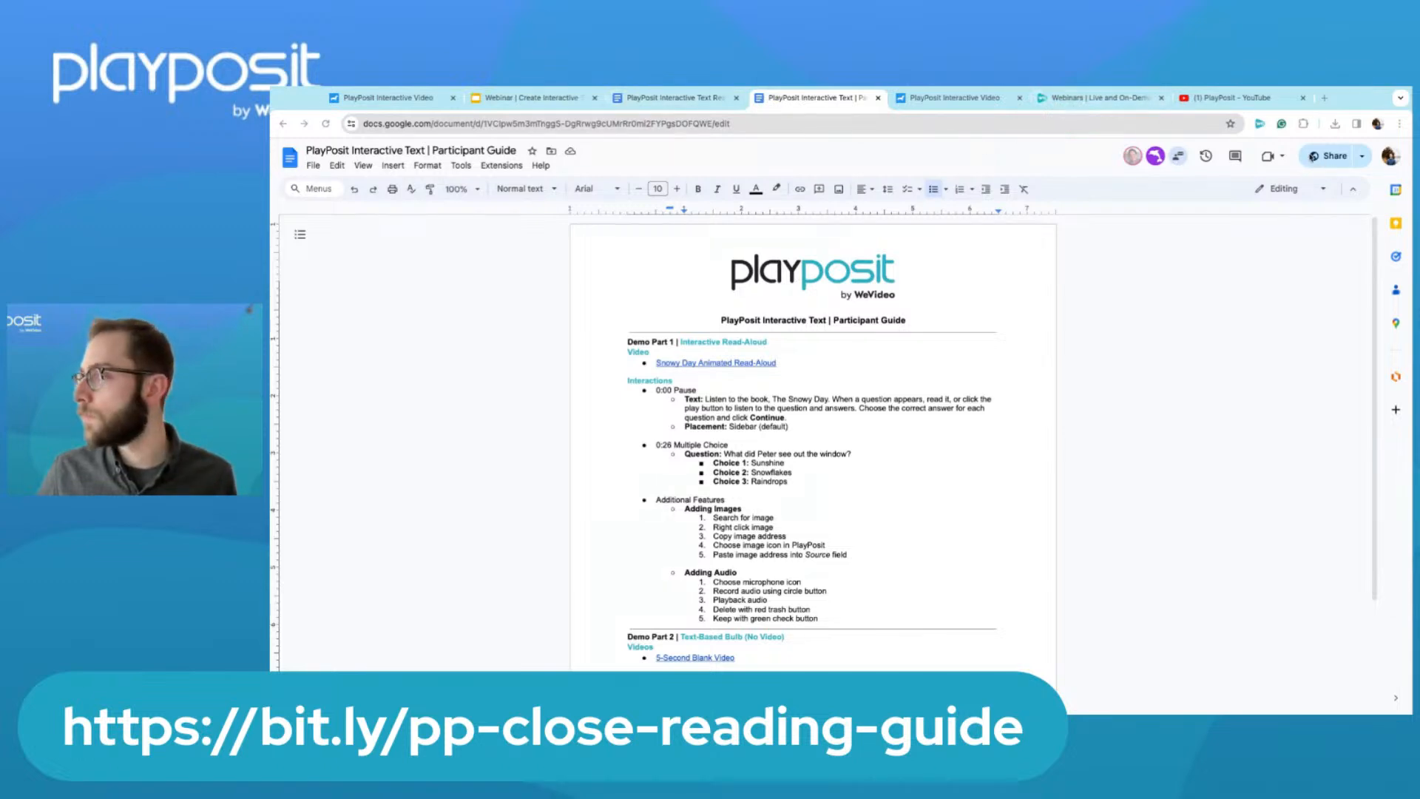
# Copy the sharing link of the Participant Guide document.
pyautogui.click(1307, 157)
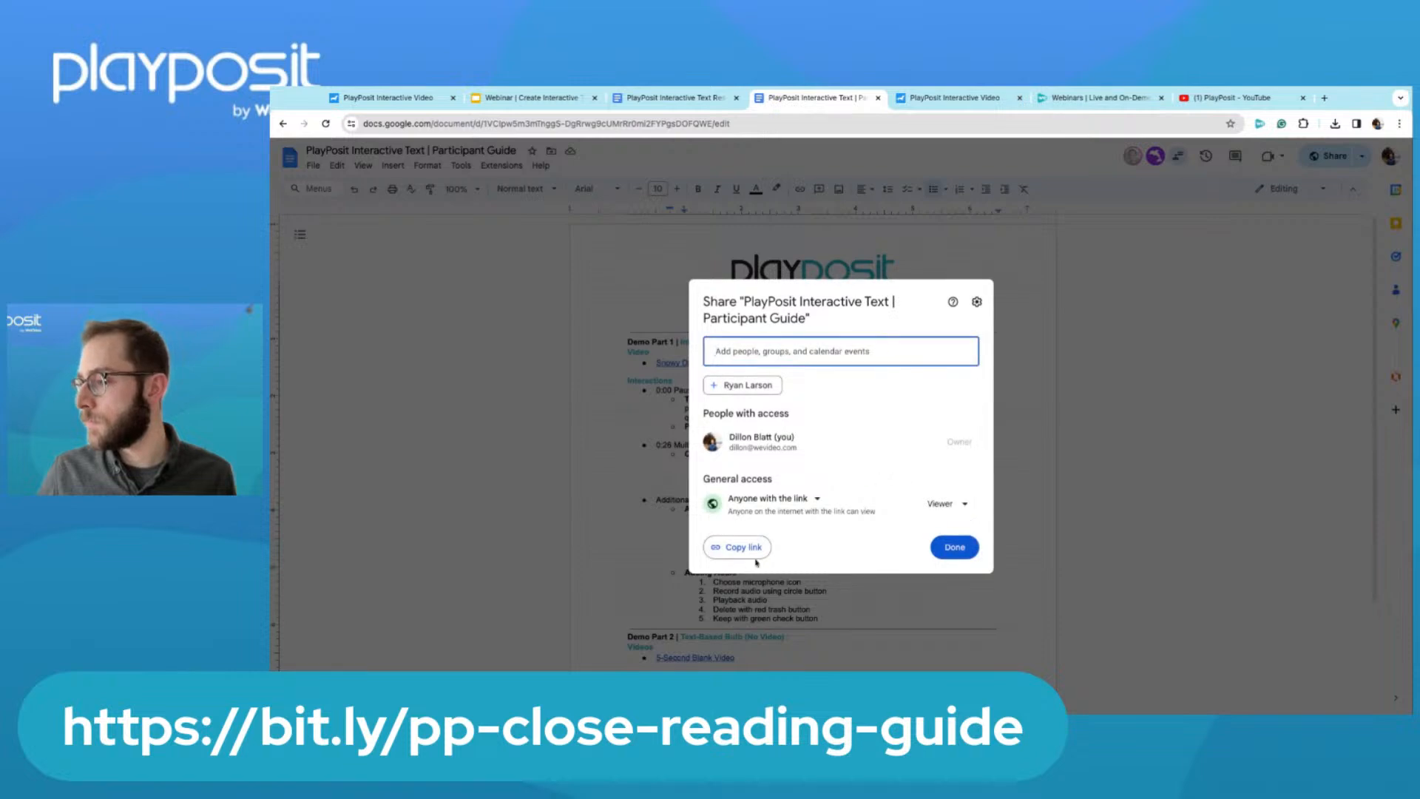
pyautogui.click(740, 548)
pyautogui.click(588, 442)
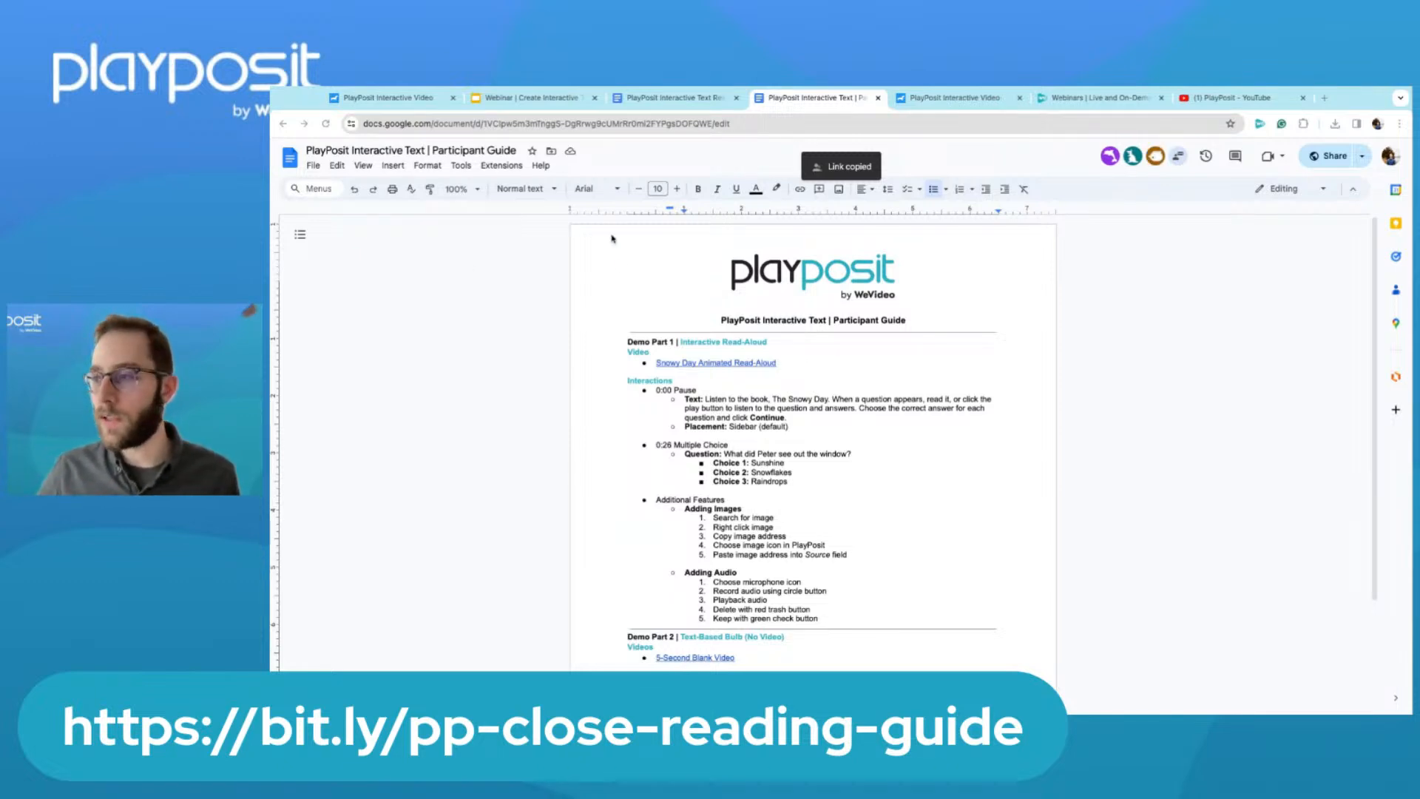
# Place the My Bulbs page directly after the webinar presentation among the open pages and return to the "Let's Build!" slide.
pyautogui.click(413, 101)
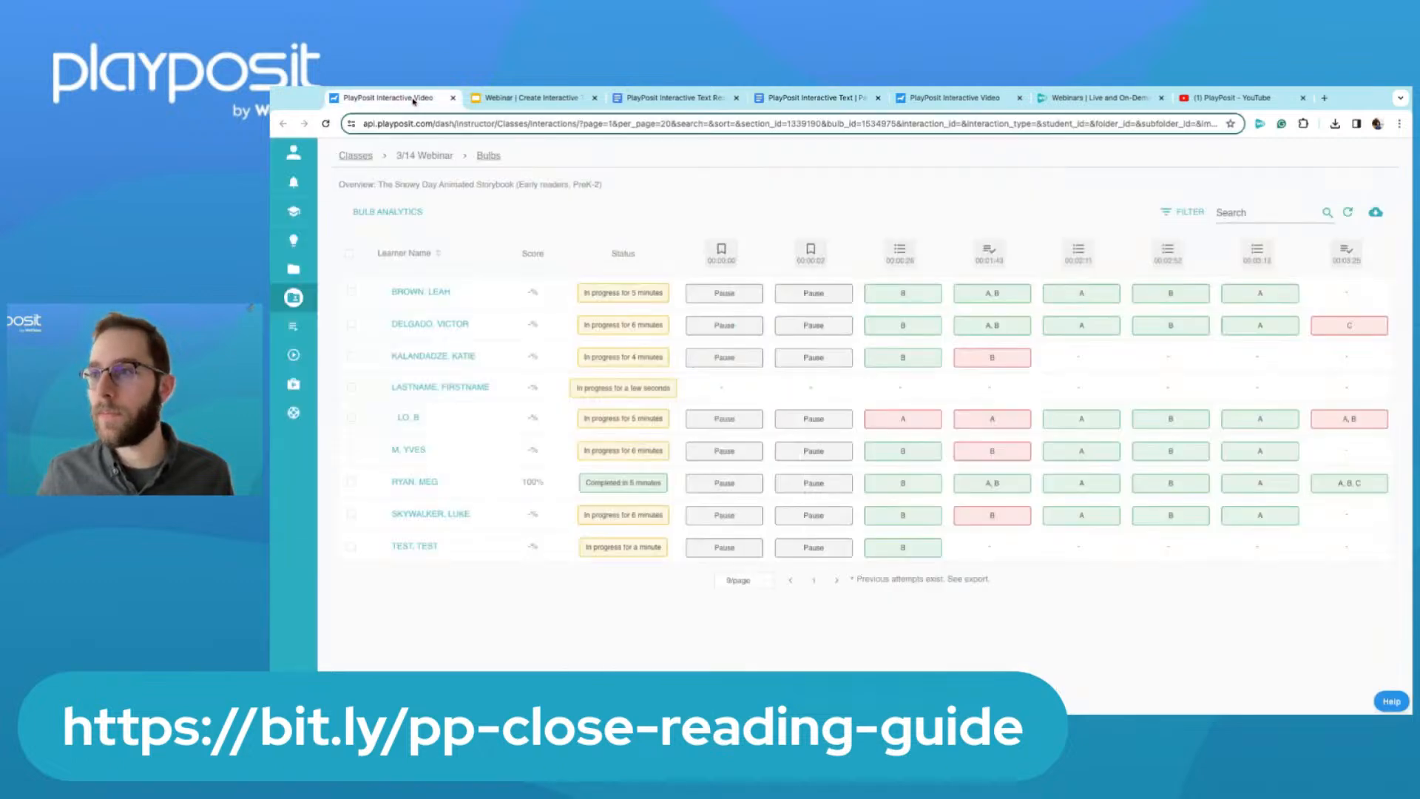
pyautogui.click(555, 98)
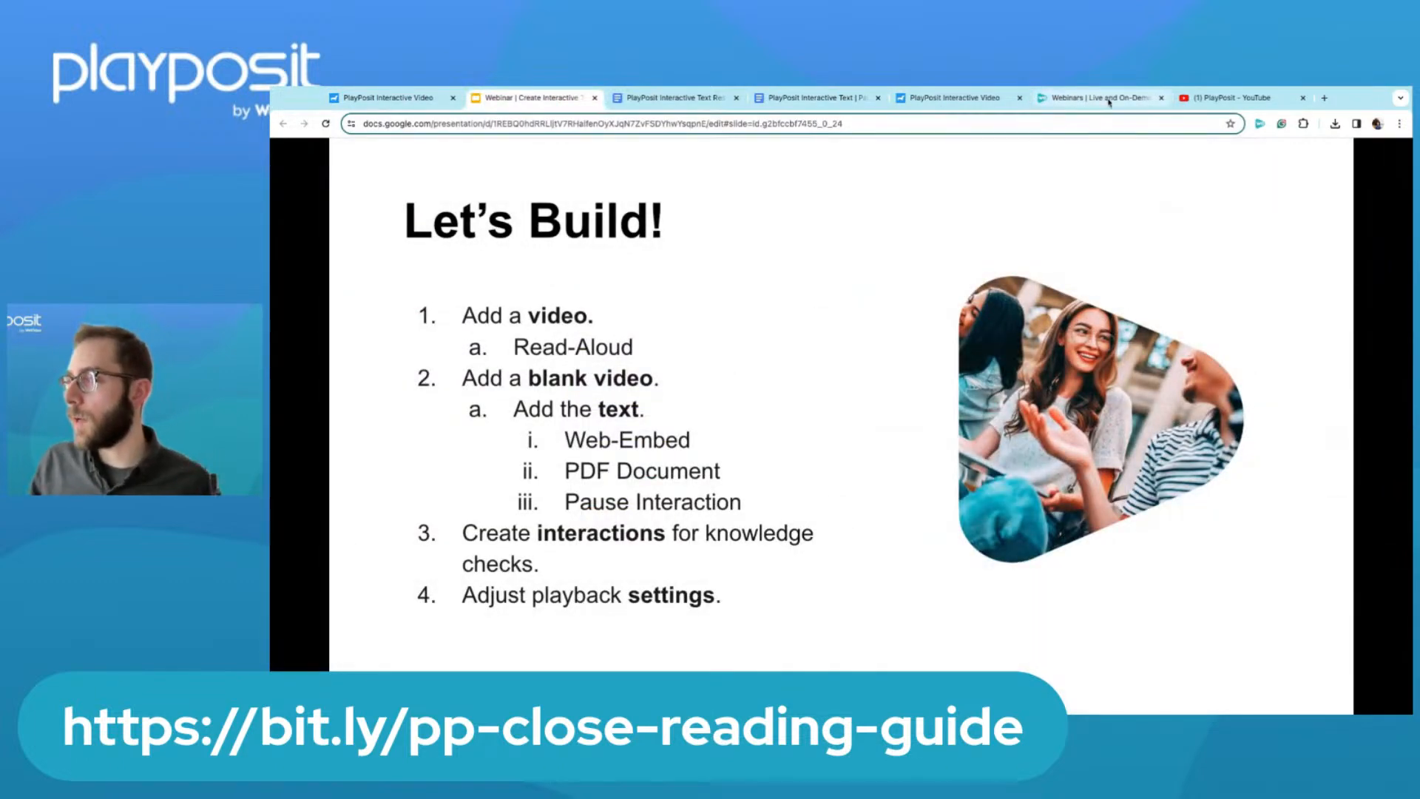
pyautogui.moveTo(954, 98); pyautogui.dragTo(666, 100)
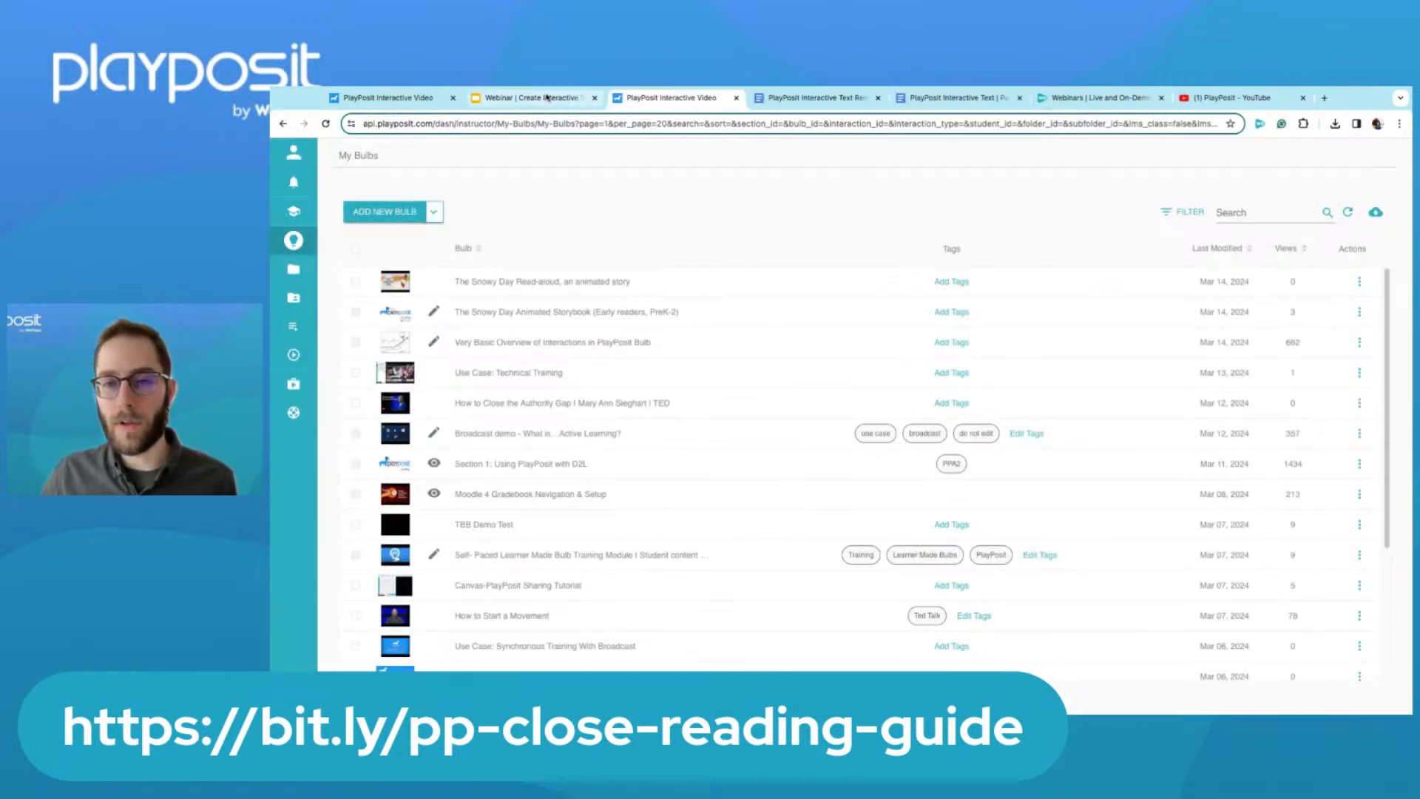
pyautogui.click(547, 98)
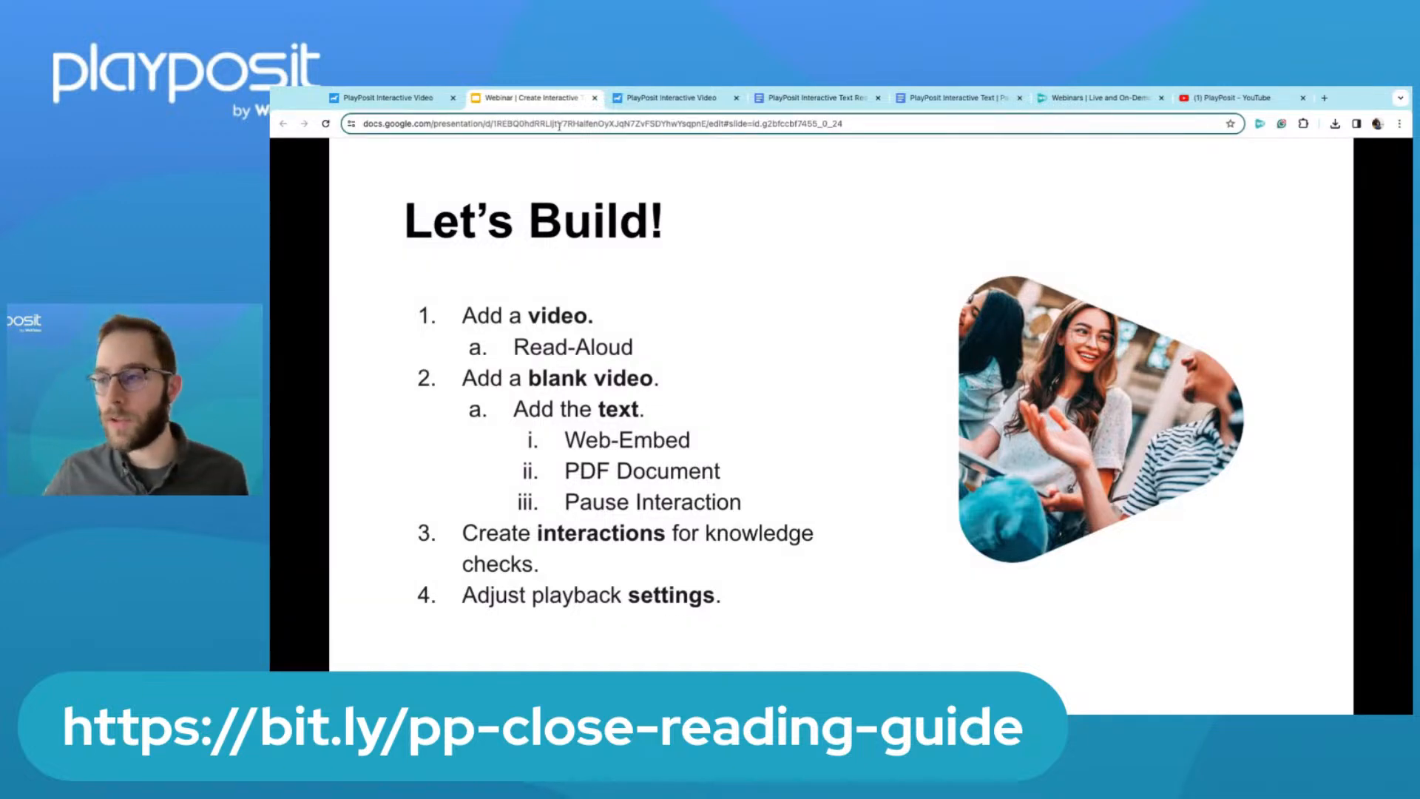
# Switch to PlayPosit's My Bulbs page and create a new bulb.
pyautogui.click(863, 104)
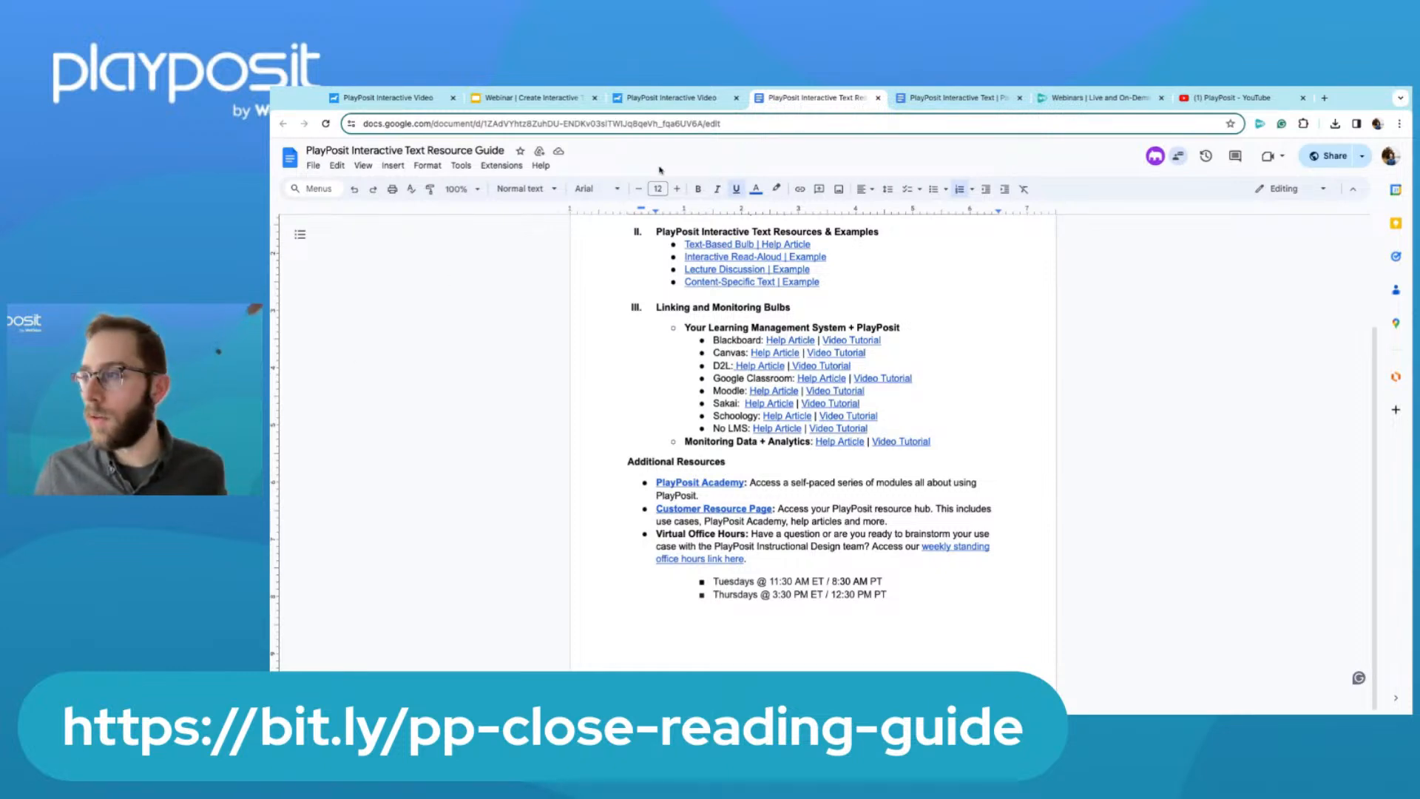
pyautogui.click(670, 98)
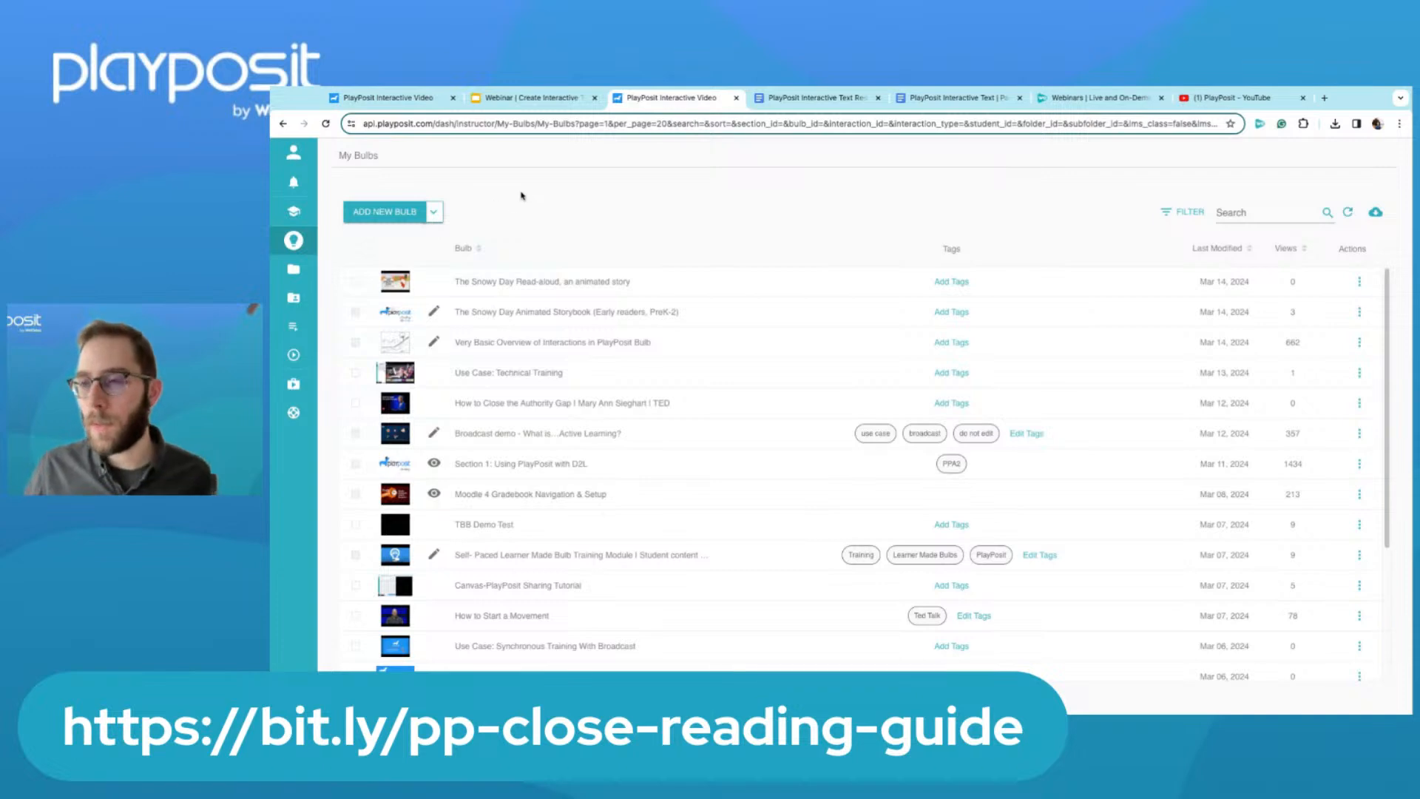
pyautogui.click(398, 212)
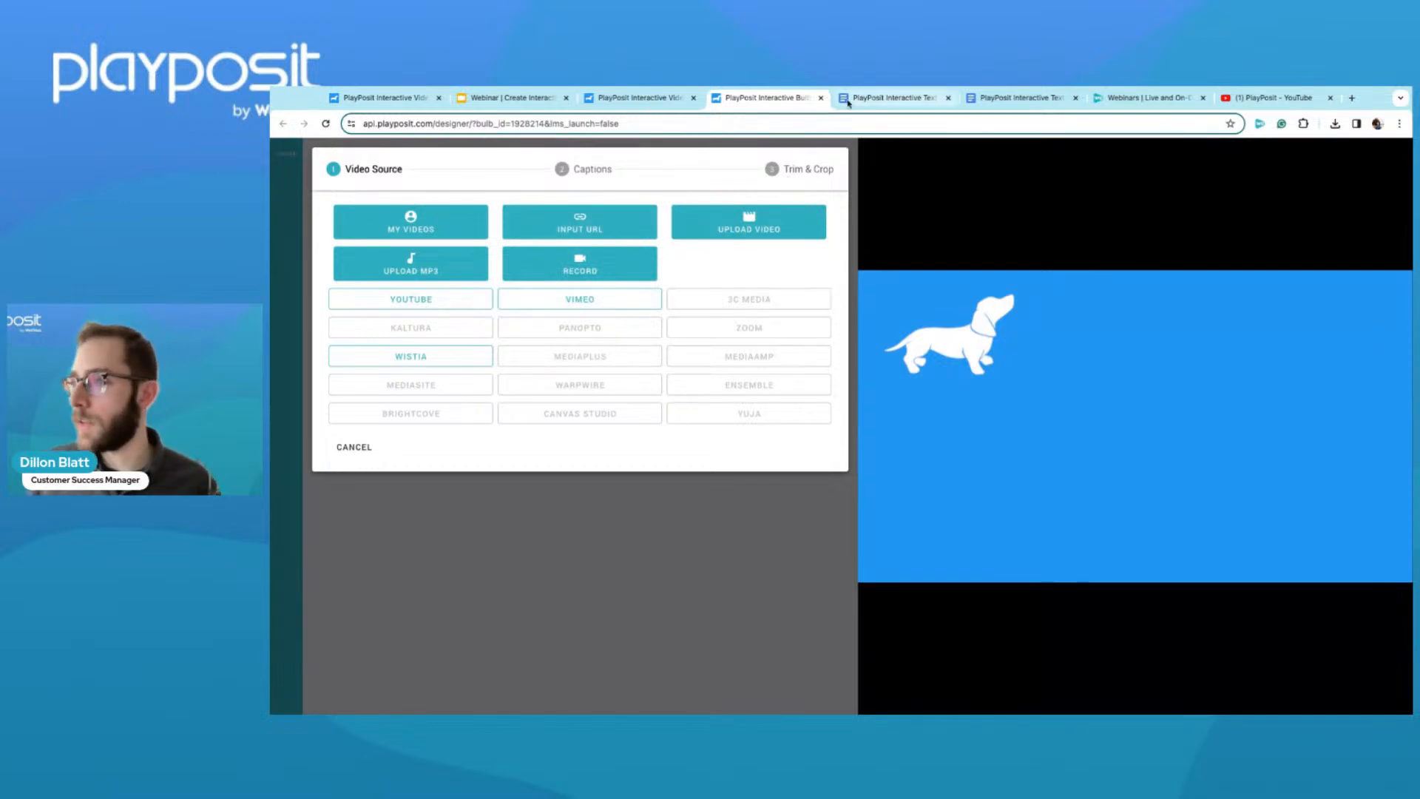
# Place the Participant Guide beside the bulb designer among the open pages and copy its Snowy Day Animated Read-Aloud video link.
pyautogui.click(981, 104)
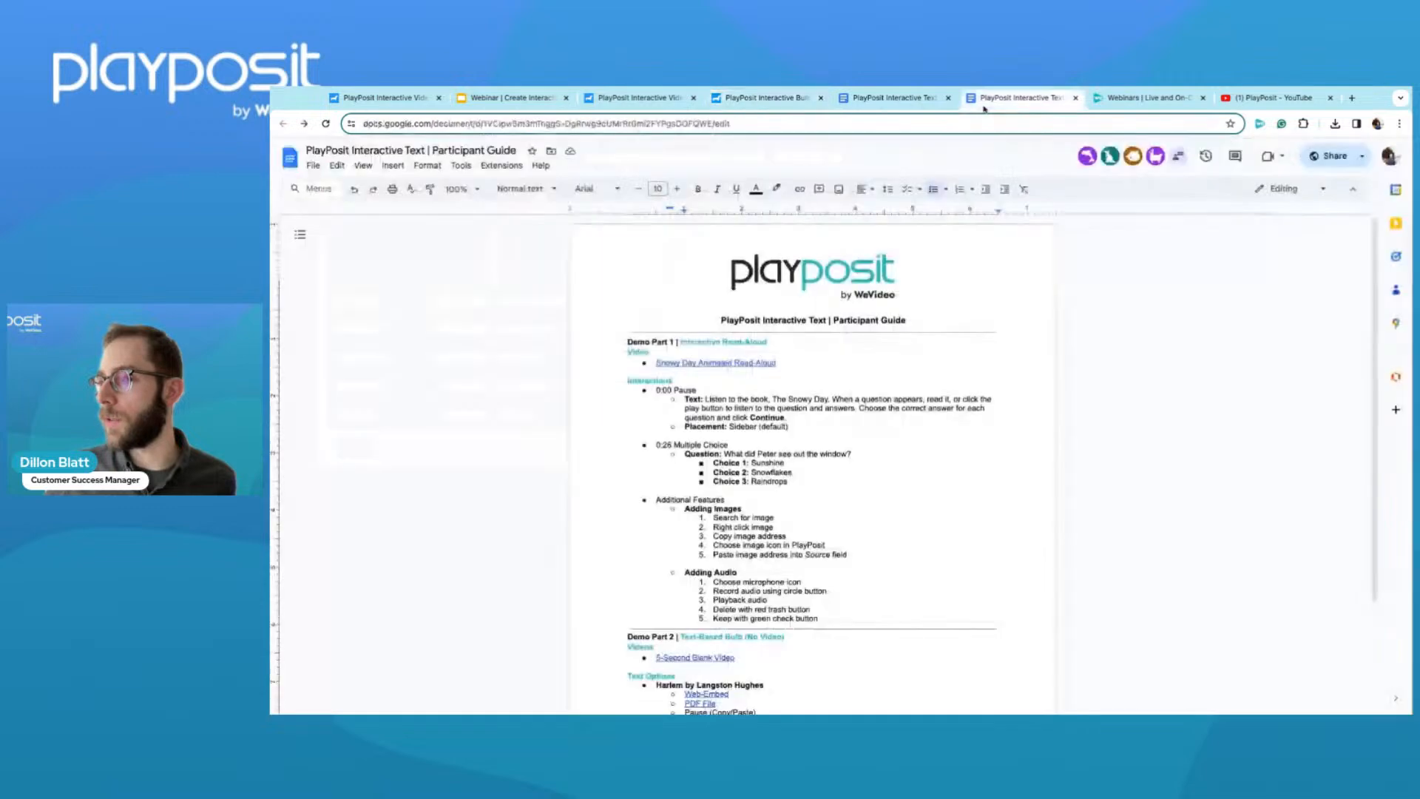
pyautogui.moveTo(981, 103); pyautogui.dragTo(880, 99)
pyautogui.click(801, 362)
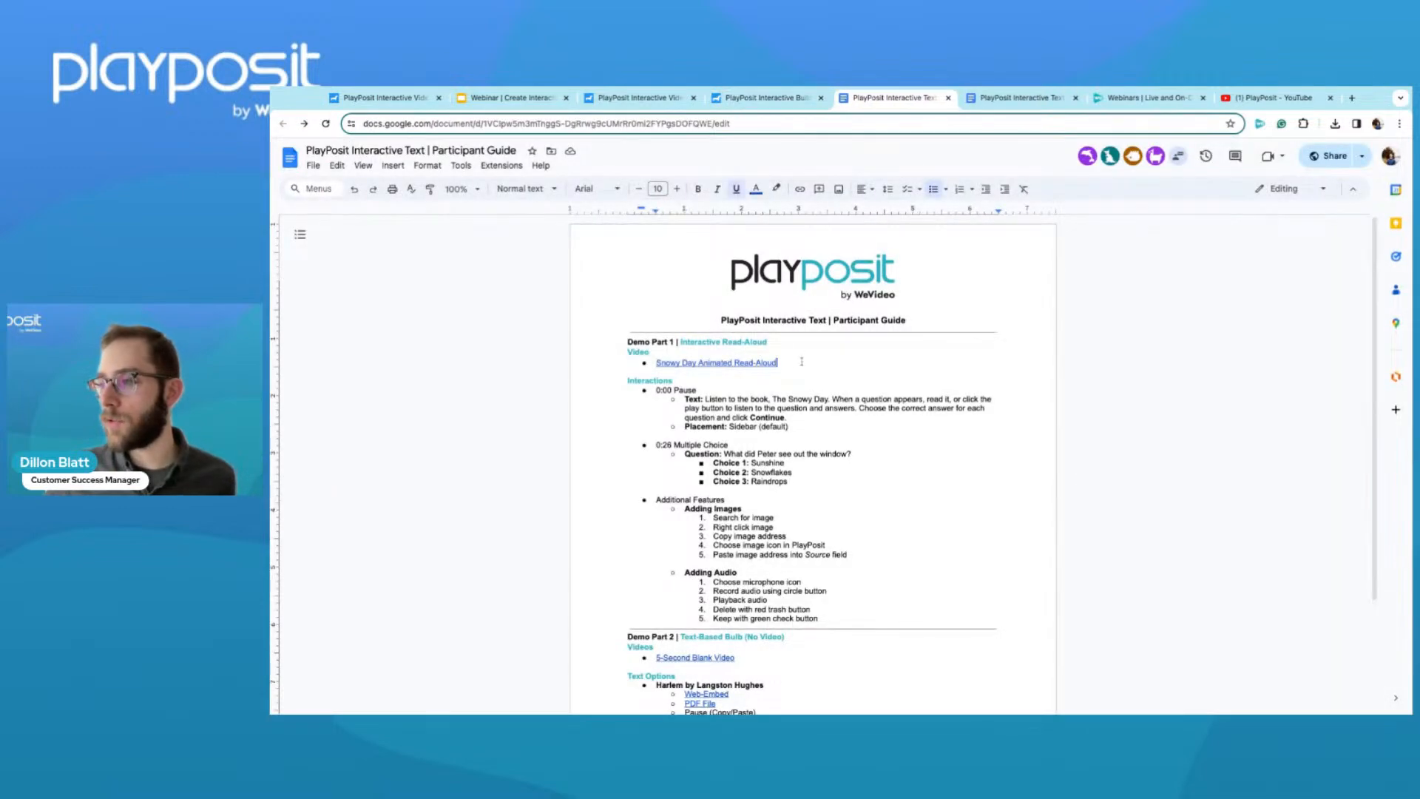
pyautogui.click(750, 363)
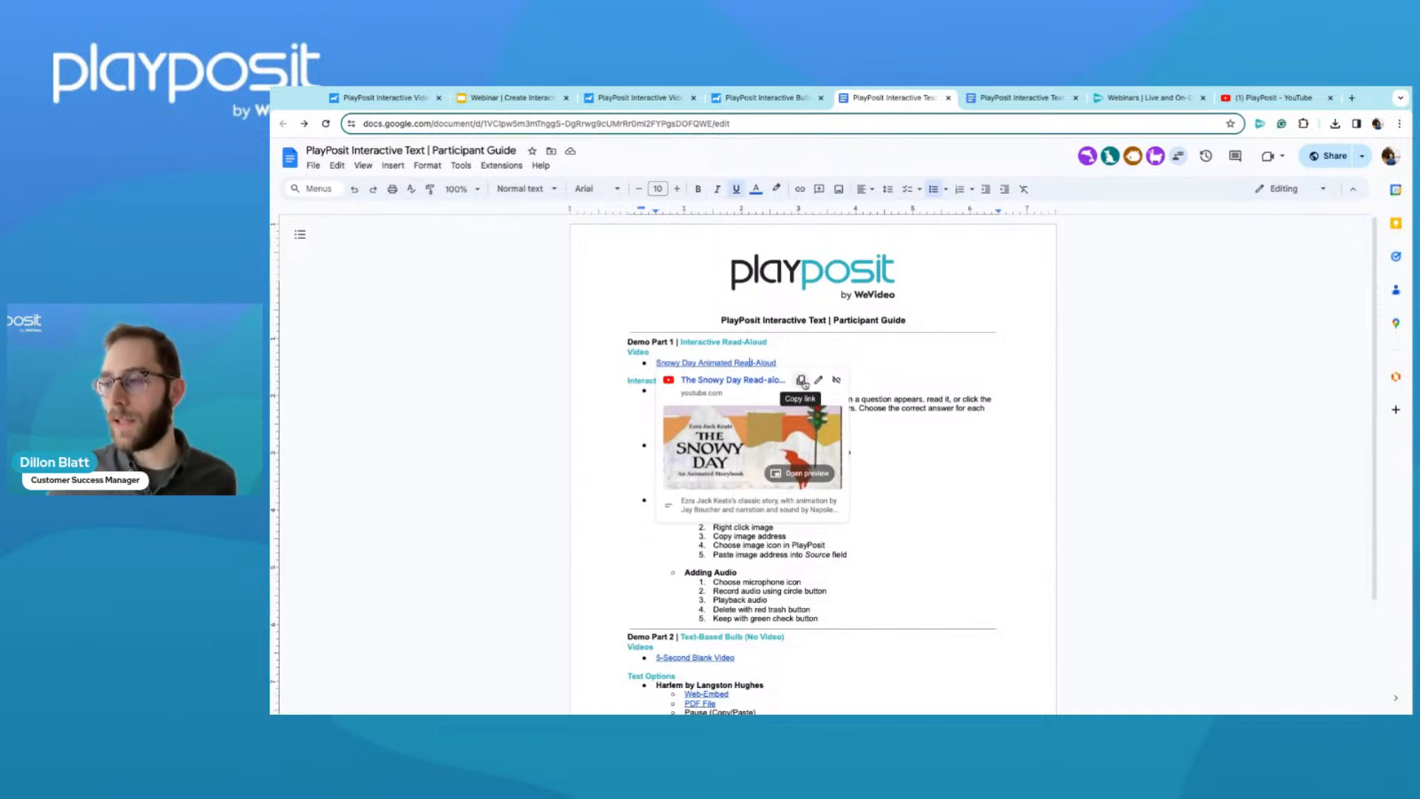
pyautogui.click(804, 384)
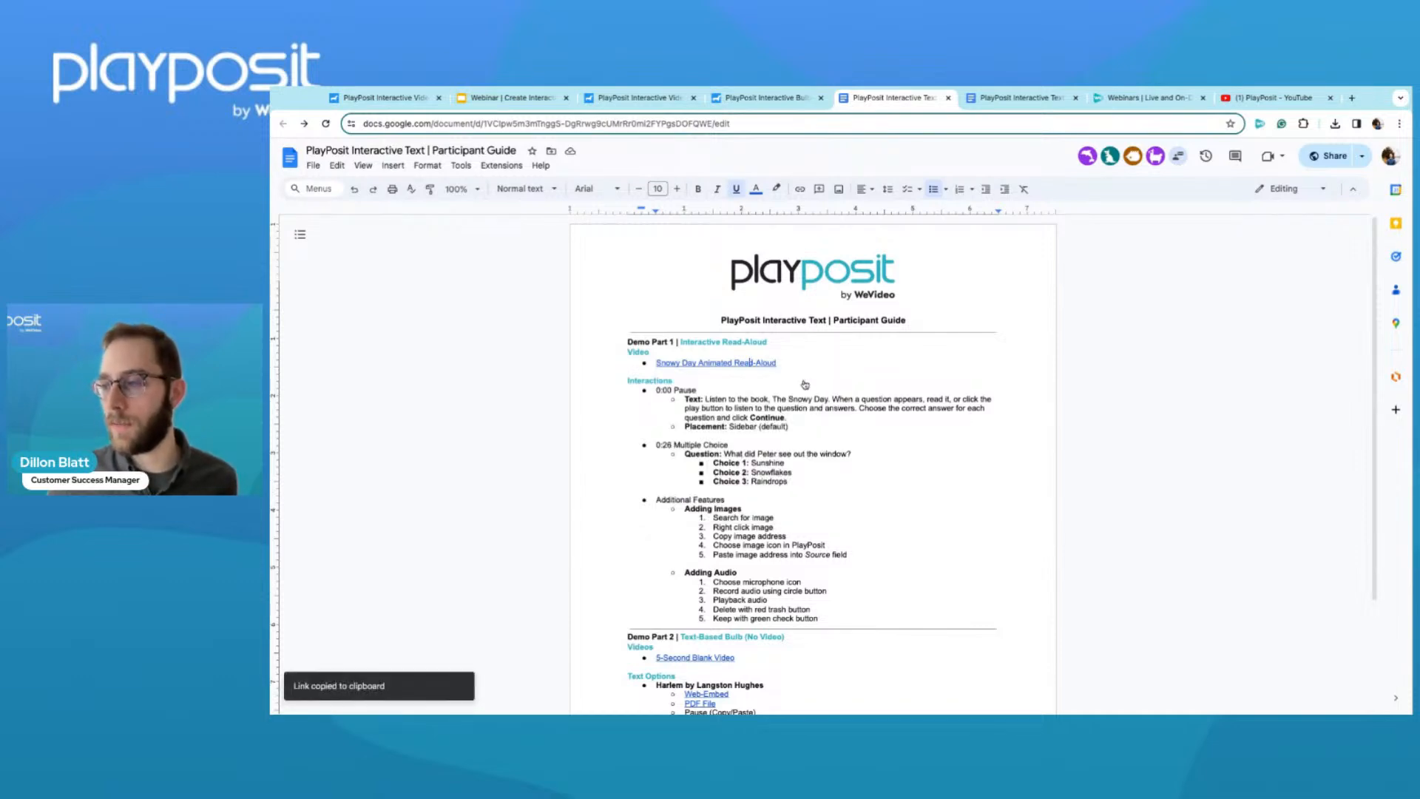
# Add the Snowy Day read-aloud YouTube video to the new PlayPosit bulb using the copied URL as the video source.
pyautogui.click(773, 100)
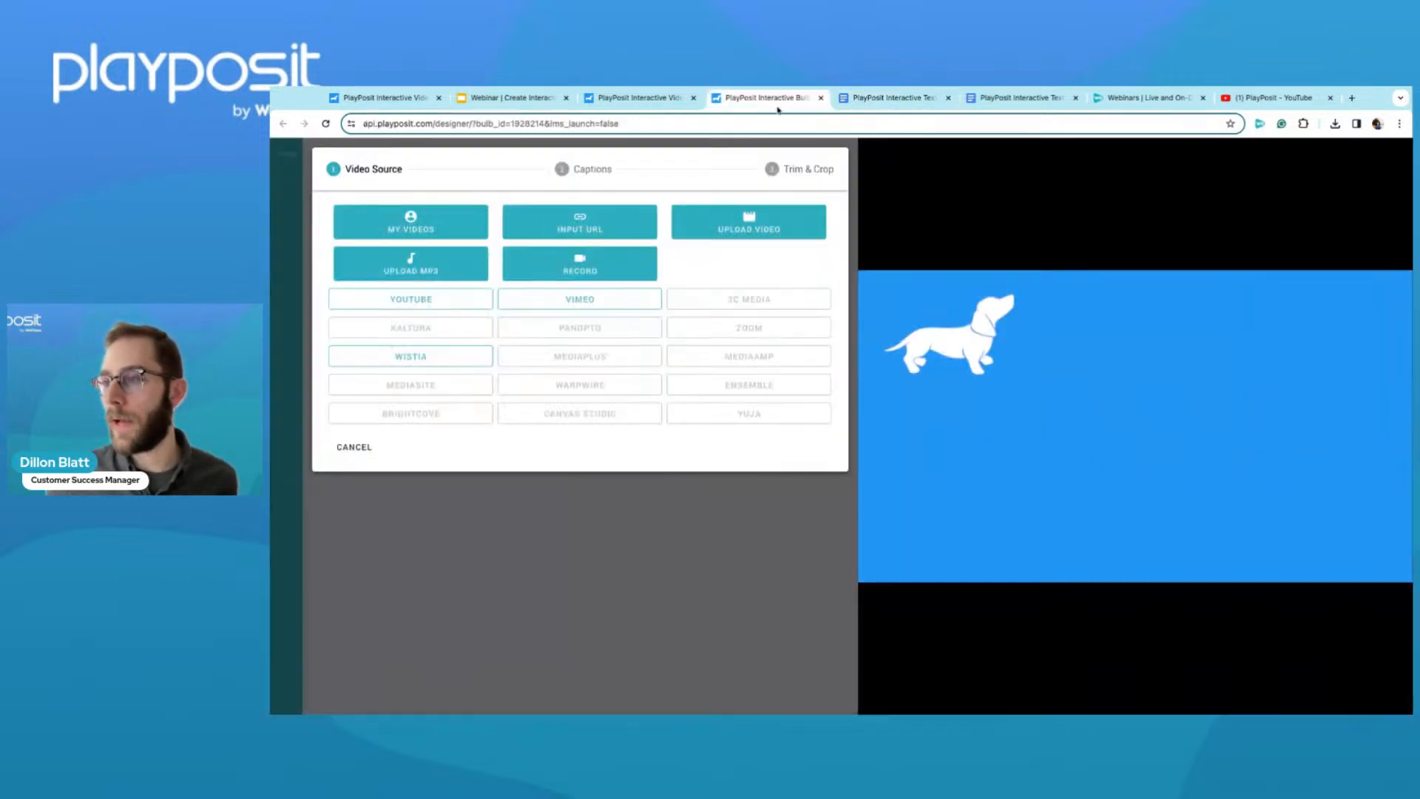
pyautogui.click(576, 227)
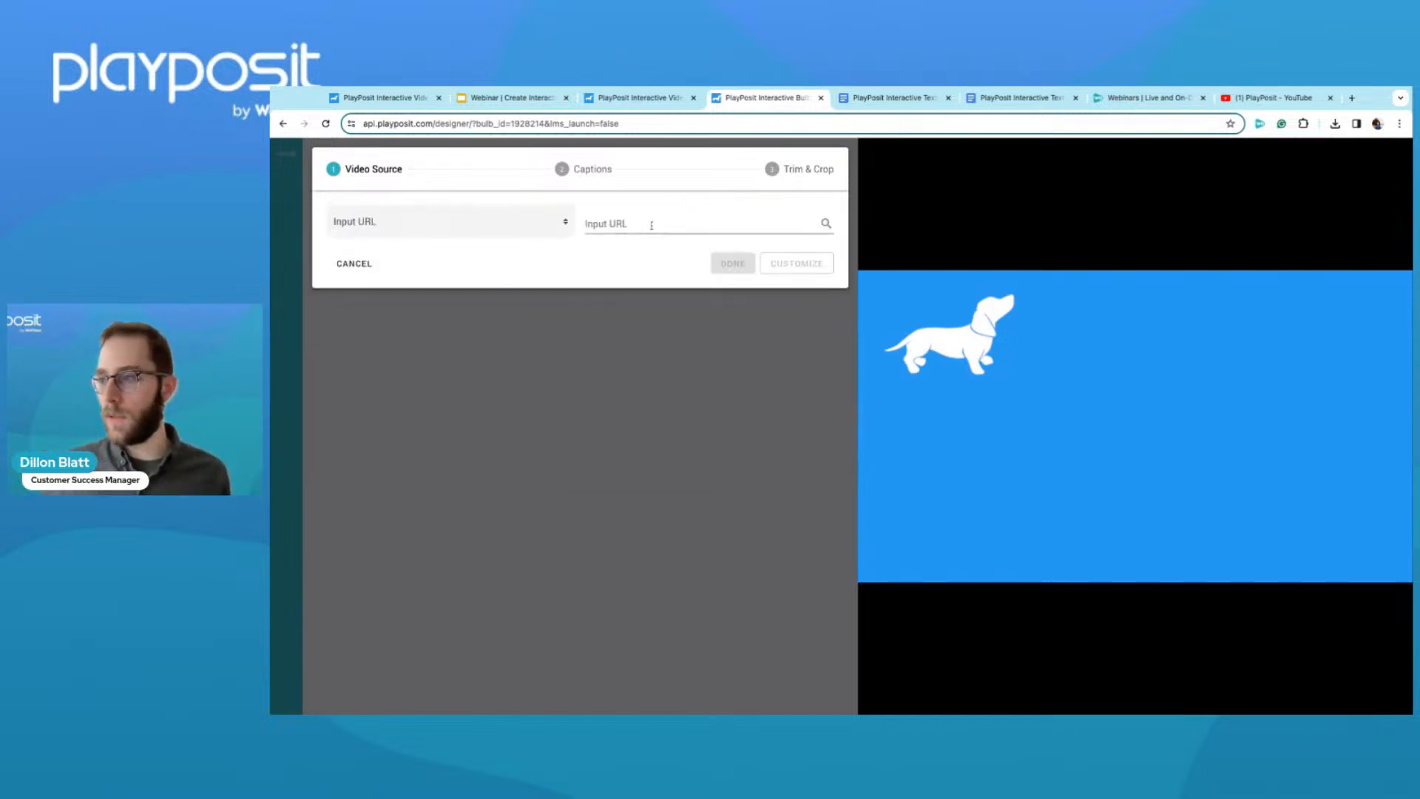
pyautogui.click(652, 224)
pyautogui.hotkey('ctrl', 'v')
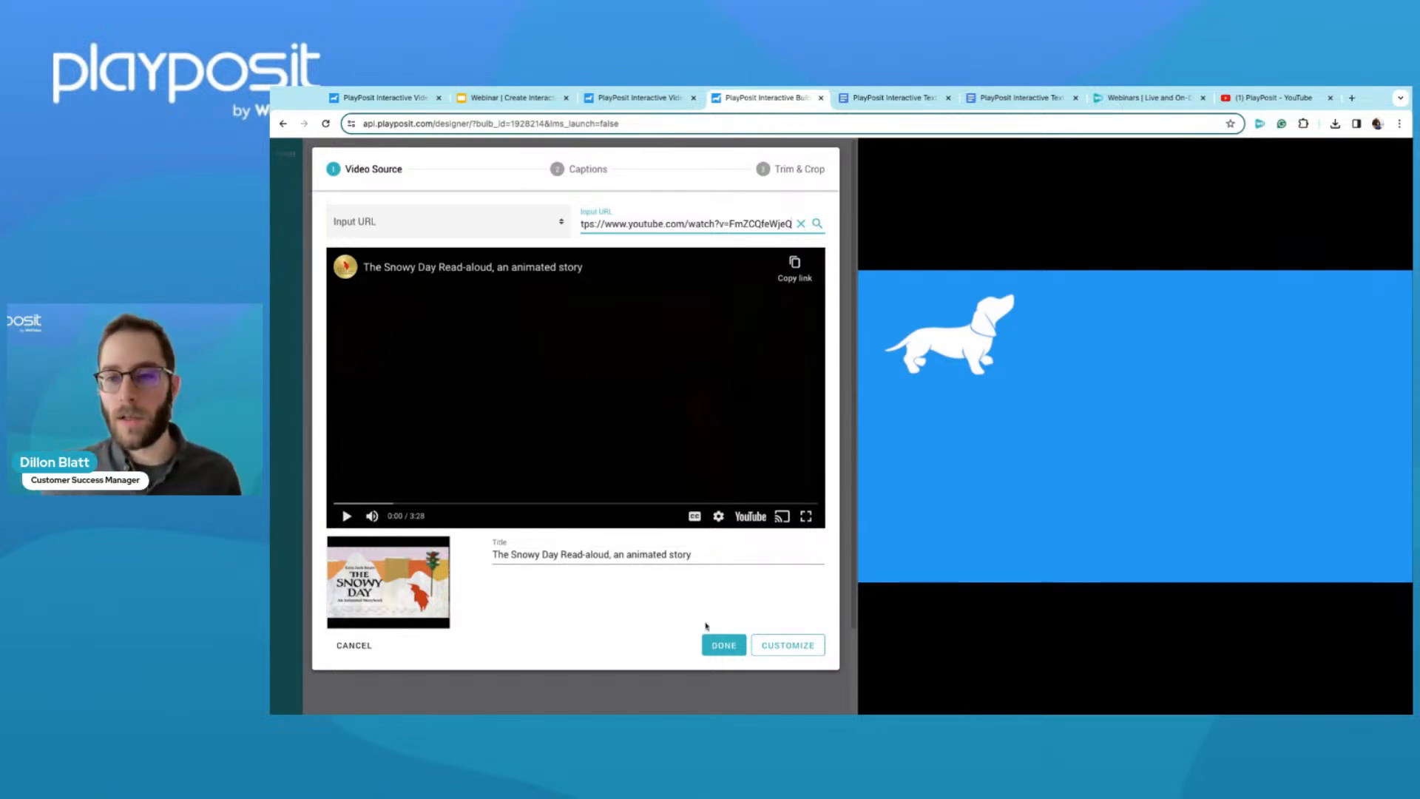
pyautogui.click(737, 646)
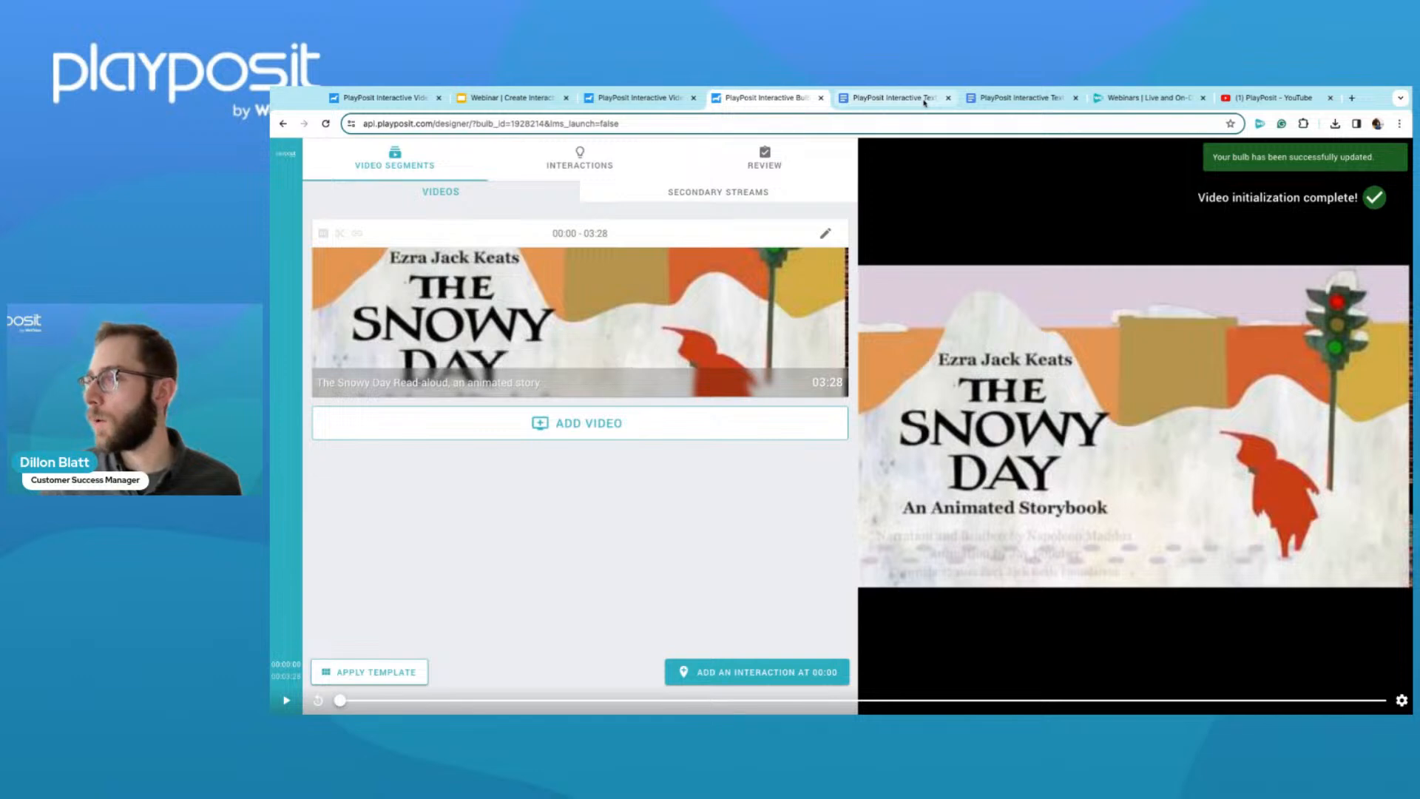
# Copy the 0:00 Pause instruction text, from "Listen to the book" through "click Continue", from the Participant Guide.
pyautogui.click(892, 98)
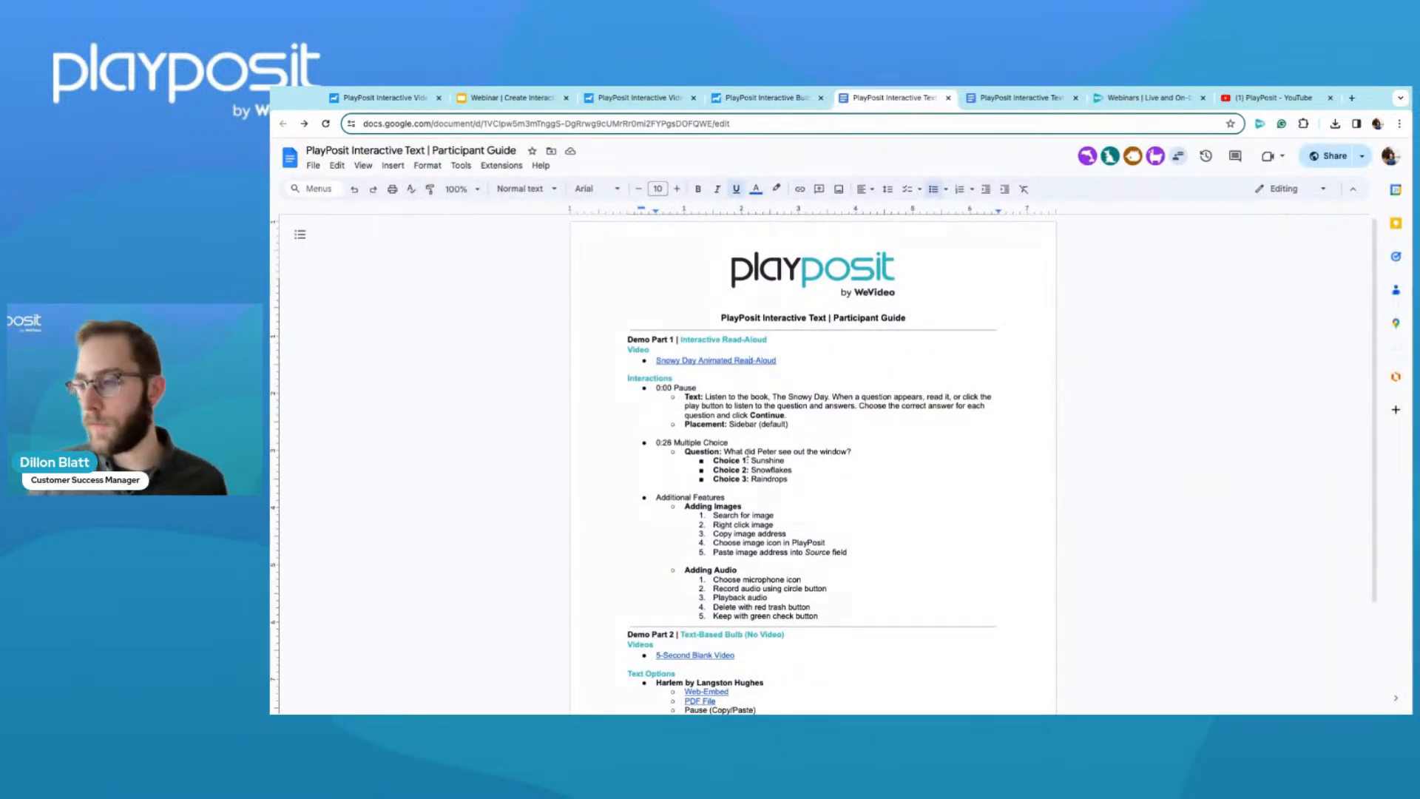
pyautogui.hotkey('shift', 'Left')
pyautogui.hotkey('shift', 'Left')
pyautogui.hotkey('shift', 'Left')
pyautogui.hotkey('shift', 'Left')
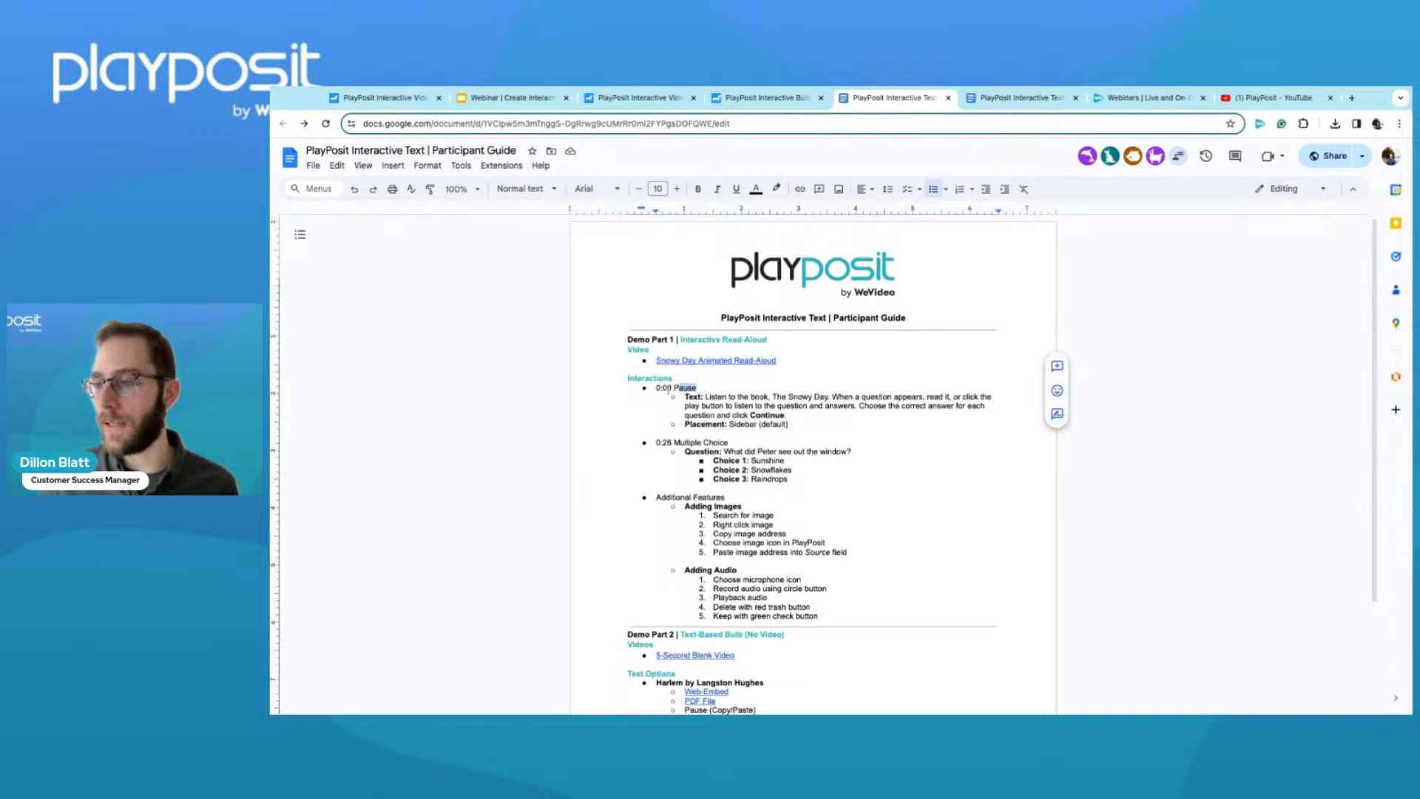
pyautogui.click(668, 389)
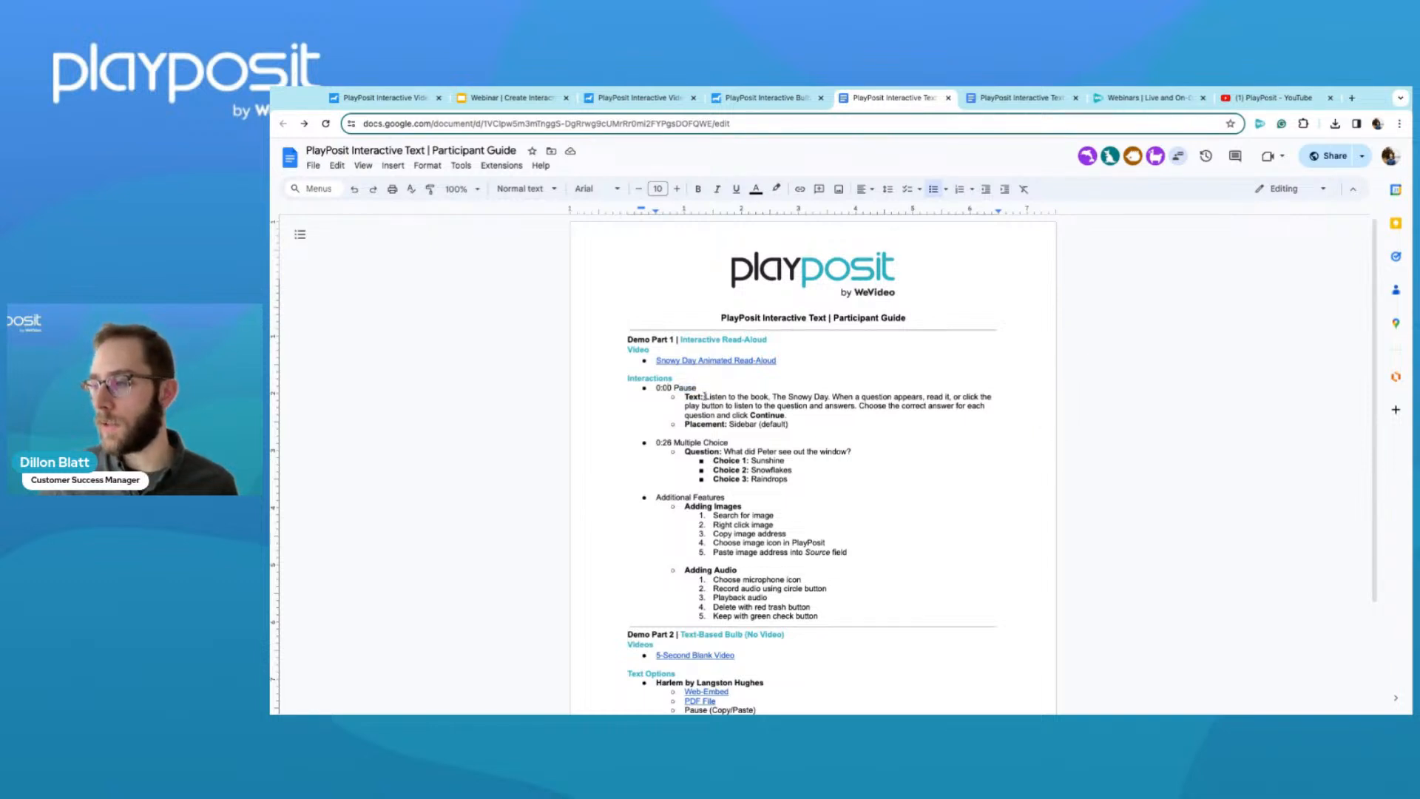
pyautogui.moveTo(706, 397); pyautogui.dragTo(786, 415)
pyautogui.rightClick(774, 406)
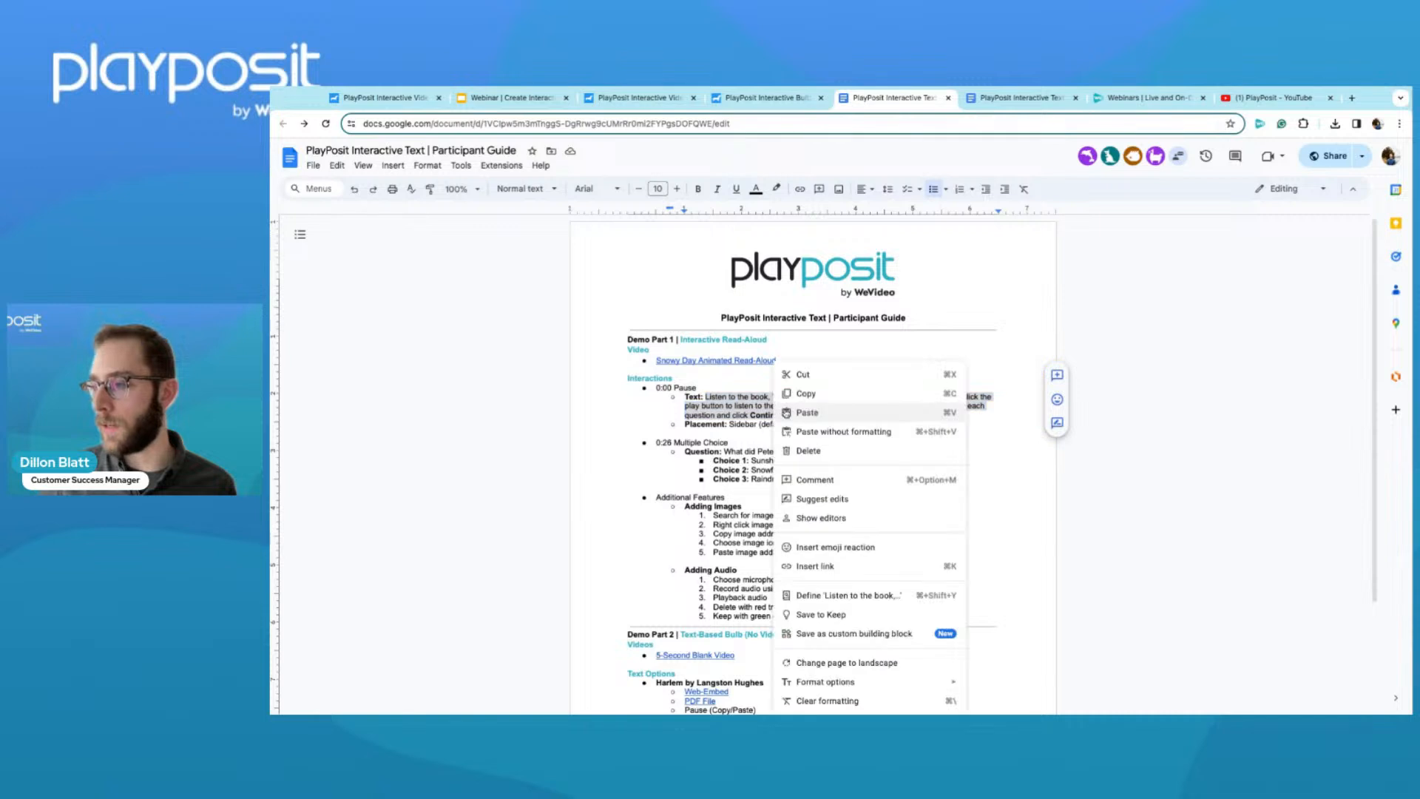
pyautogui.click(806, 387)
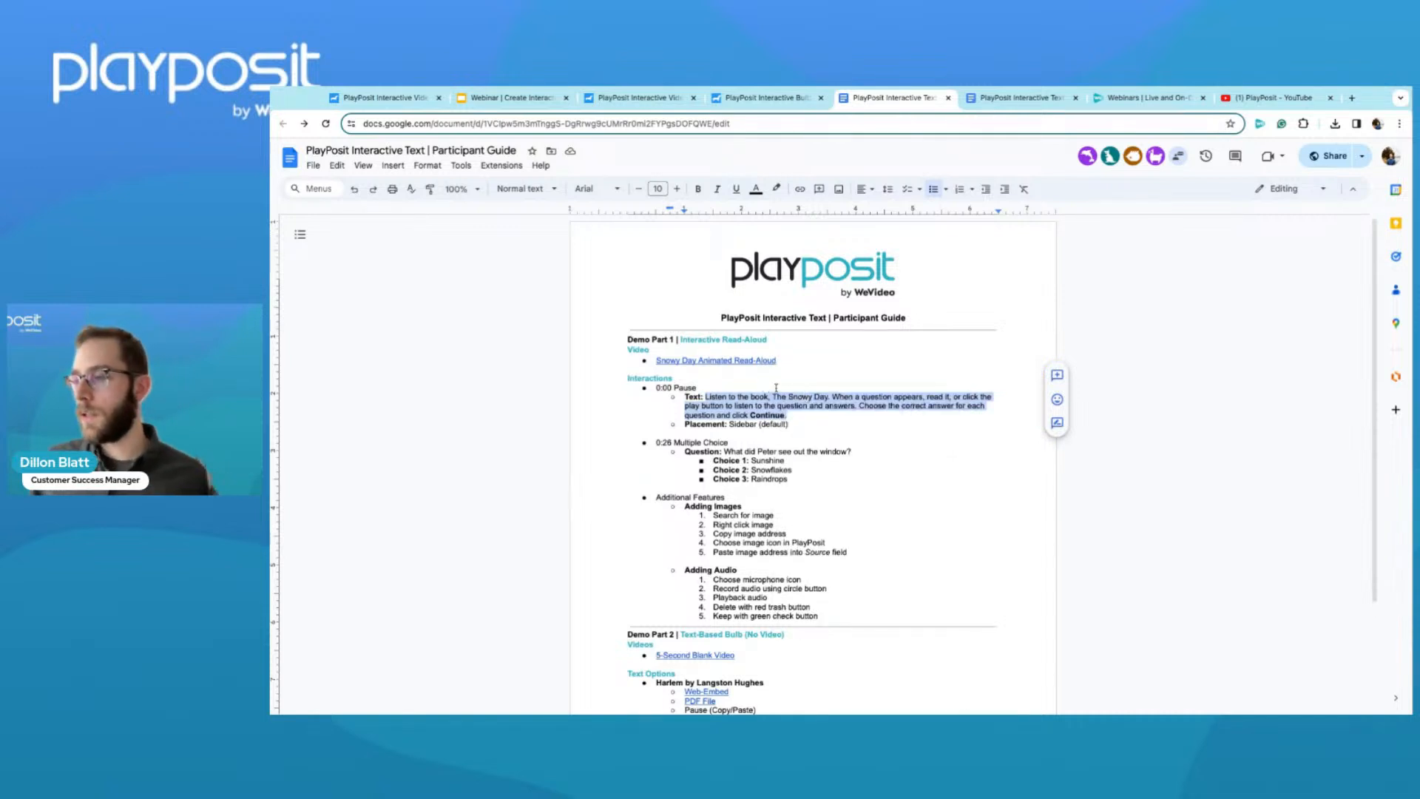
# In the PlayPosit bulb designer, add a Pause interaction at 00:00 containing the copied "Listen to the book, The Snowy Day" instructions.
pyautogui.click(750, 96)
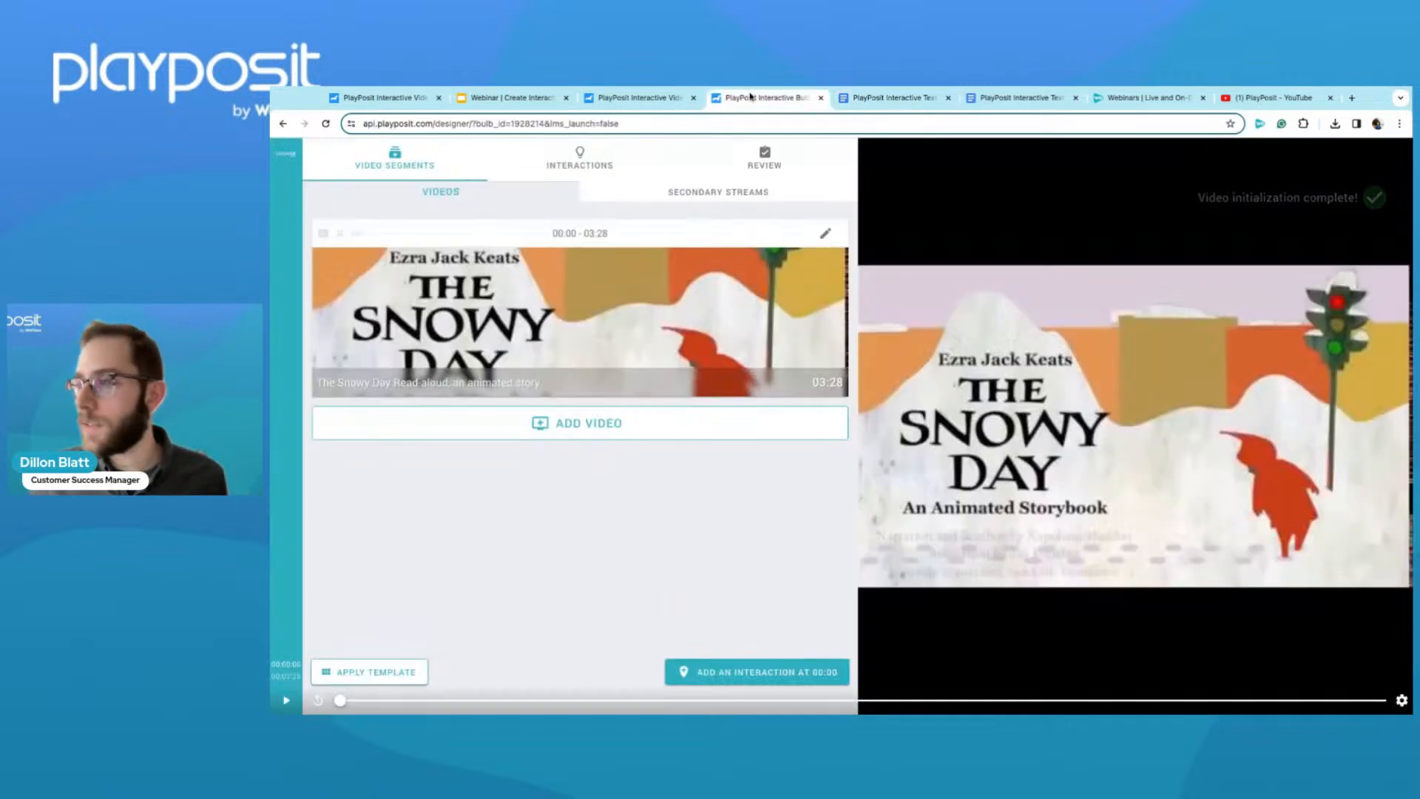
pyautogui.click(289, 698)
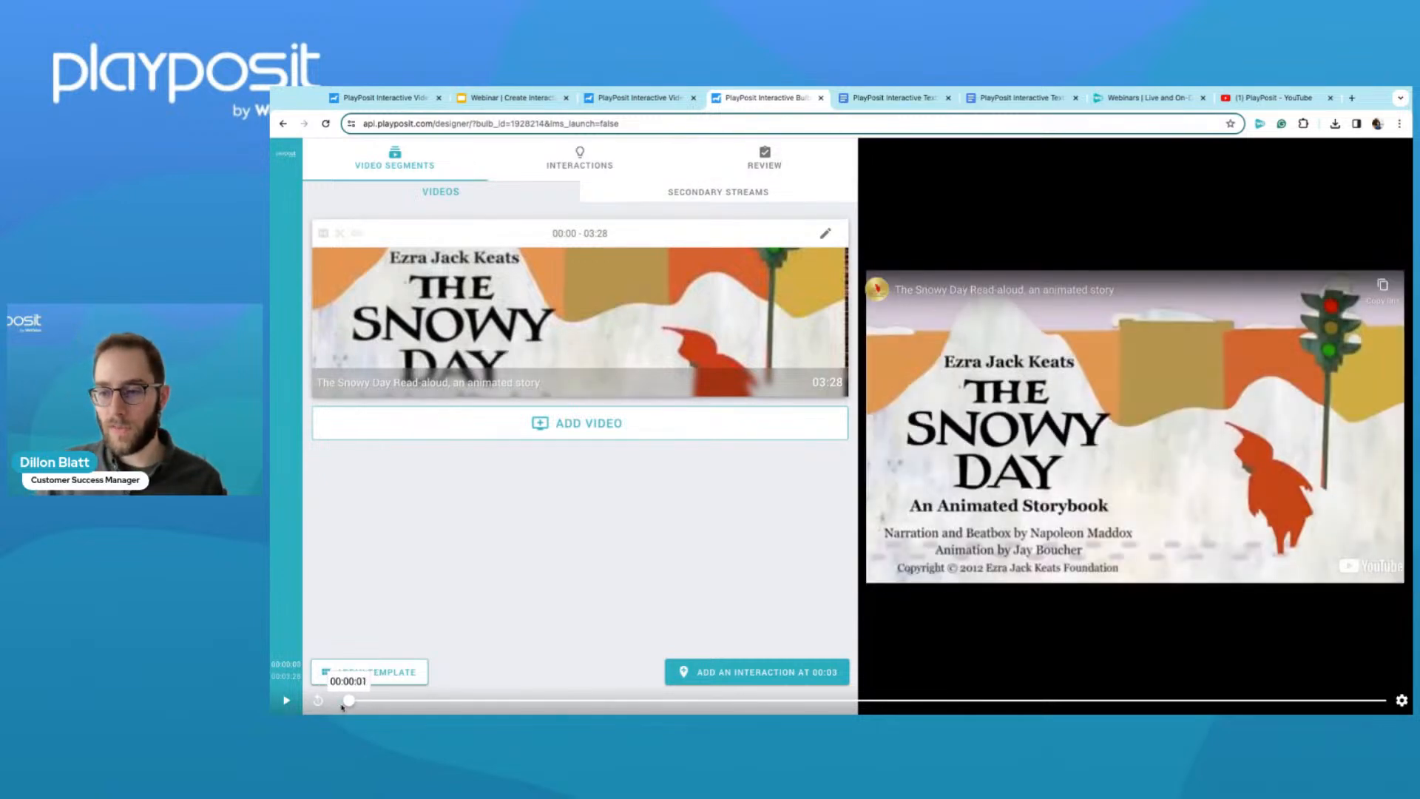
pyautogui.click(343, 702)
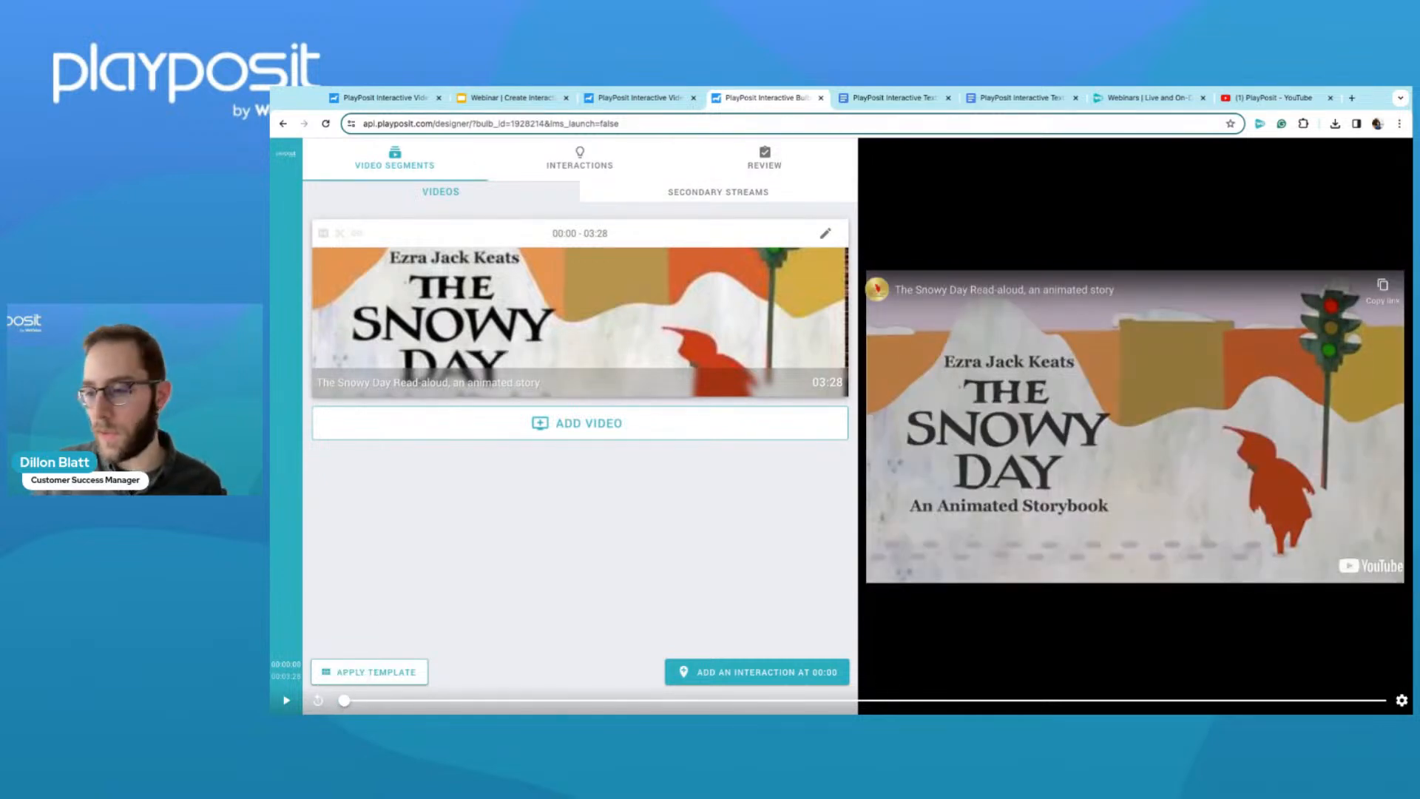
pyautogui.click(764, 675)
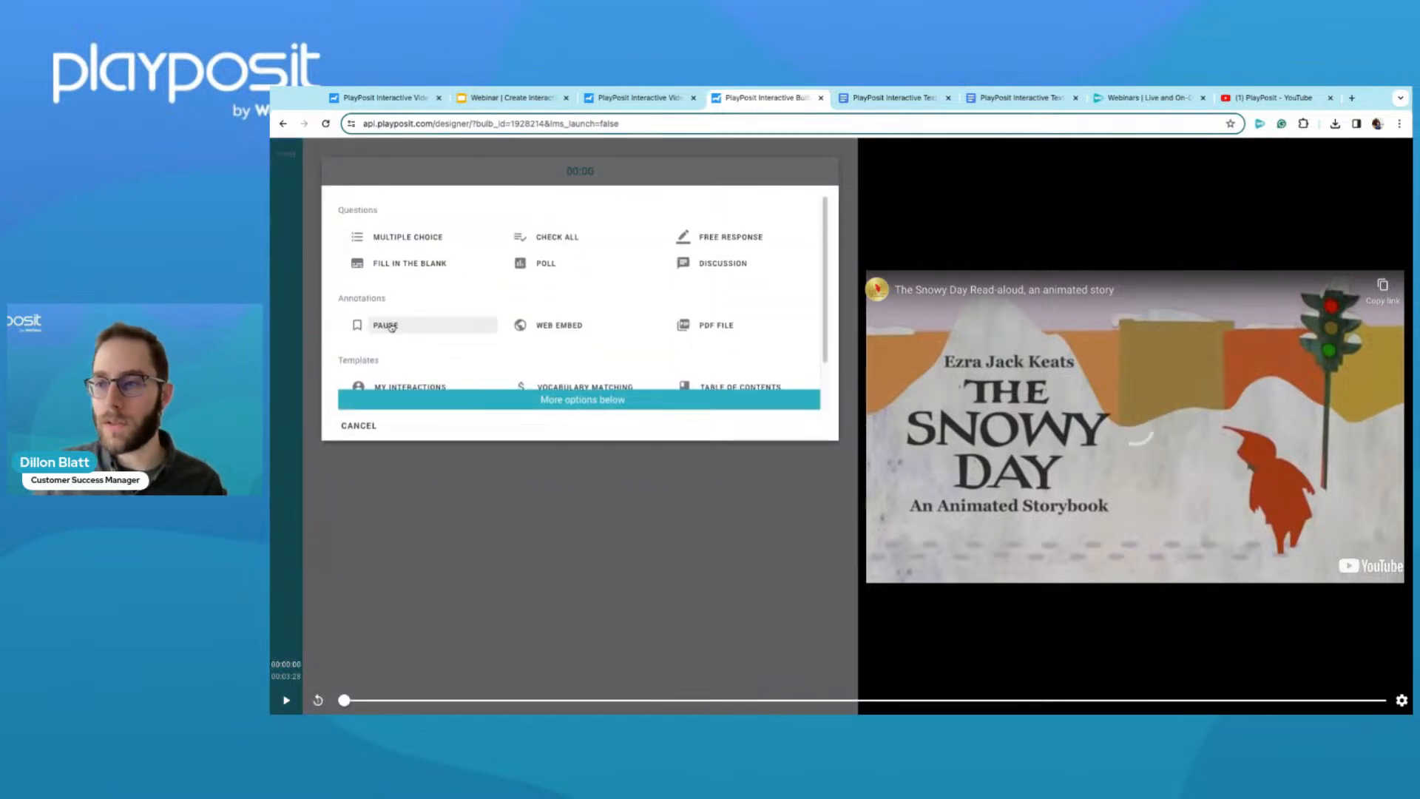
pyautogui.click(391, 328)
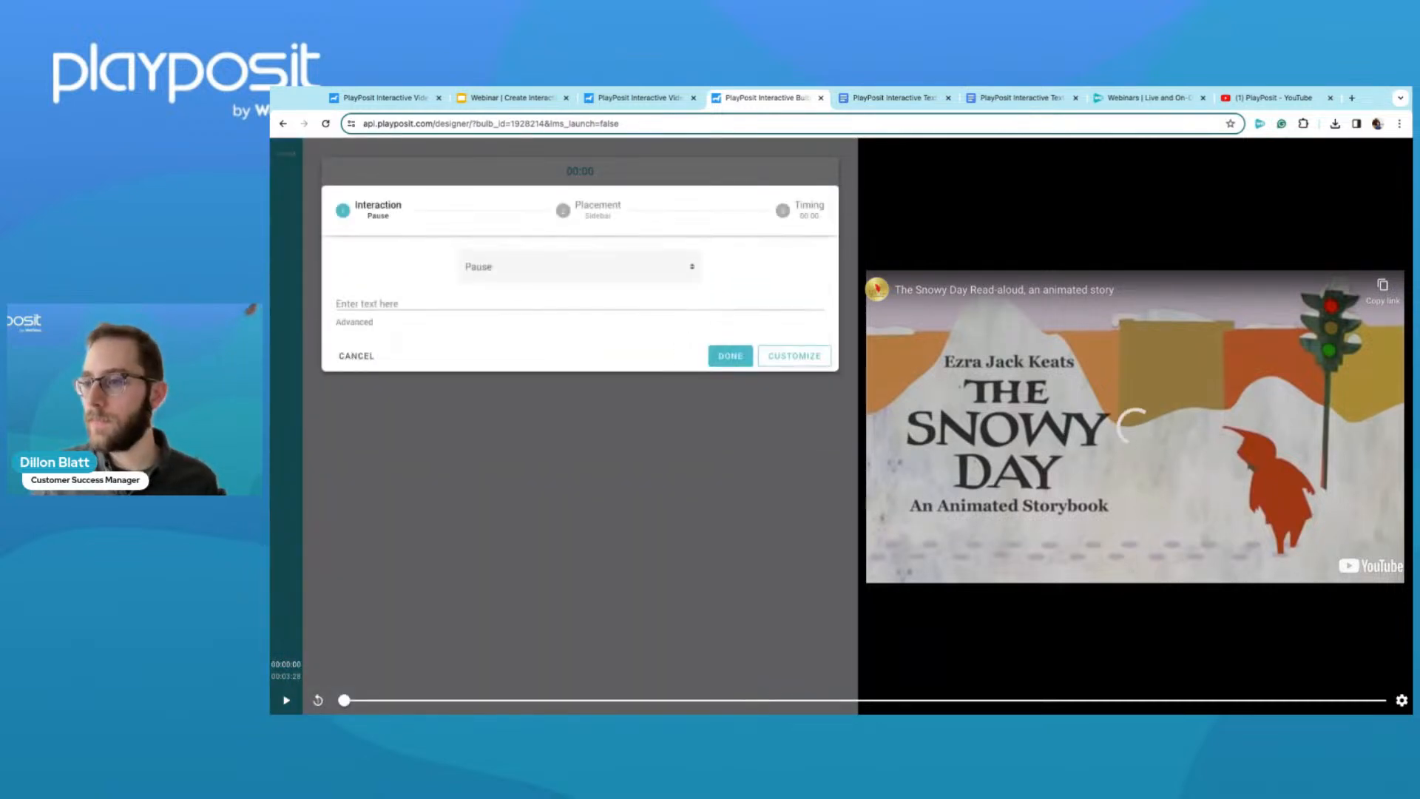
pyautogui.click(465, 304)
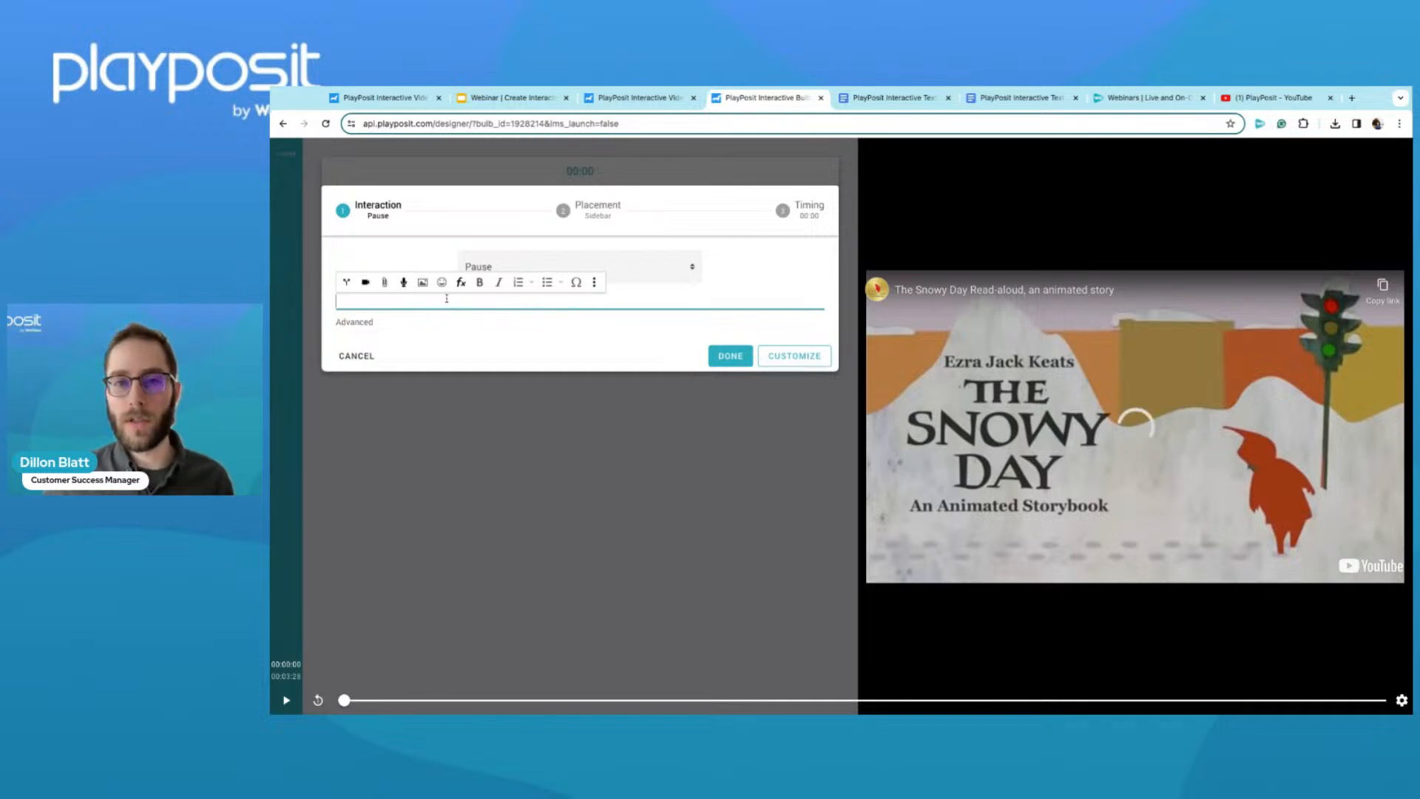
pyautogui.hotkey('ctrl', 'v')
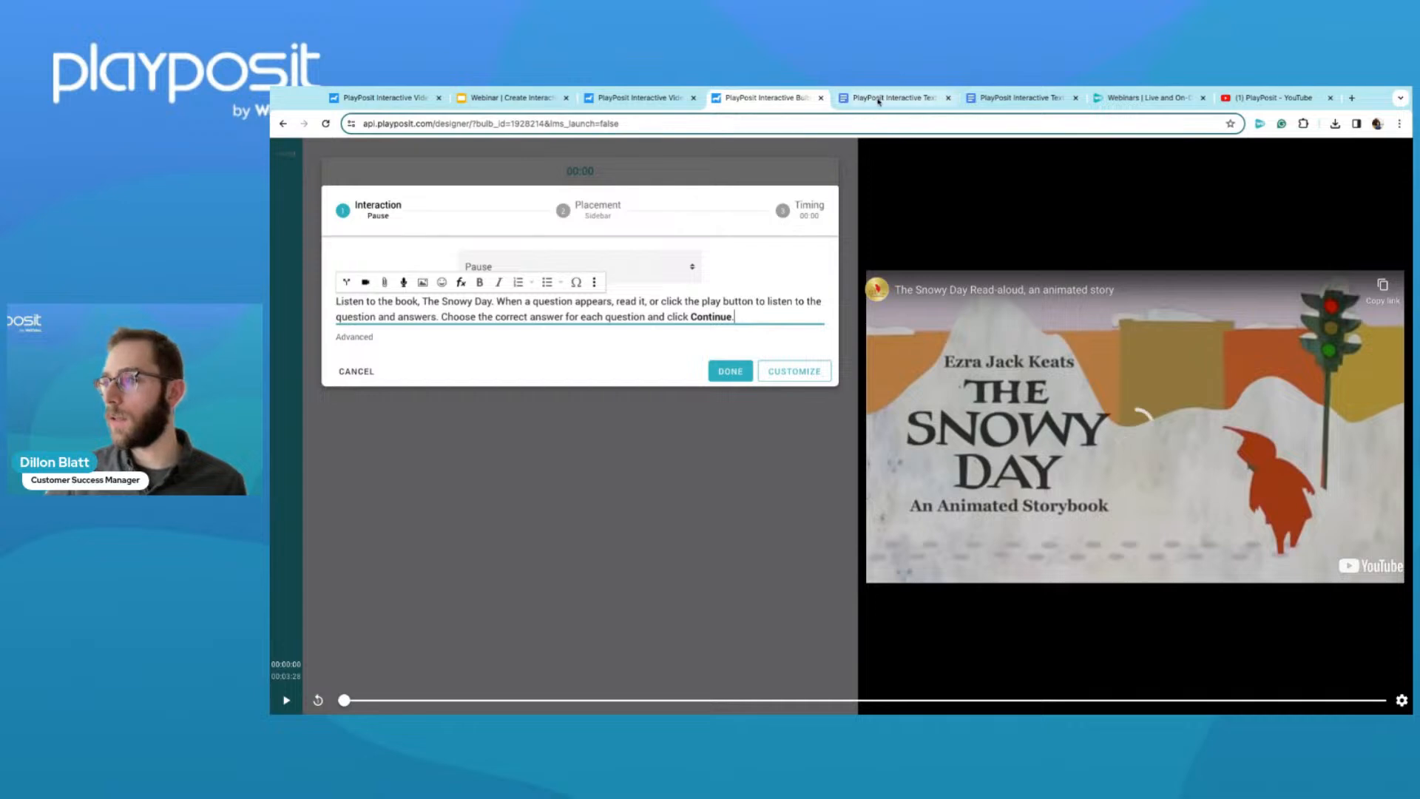
pyautogui.click(735, 371)
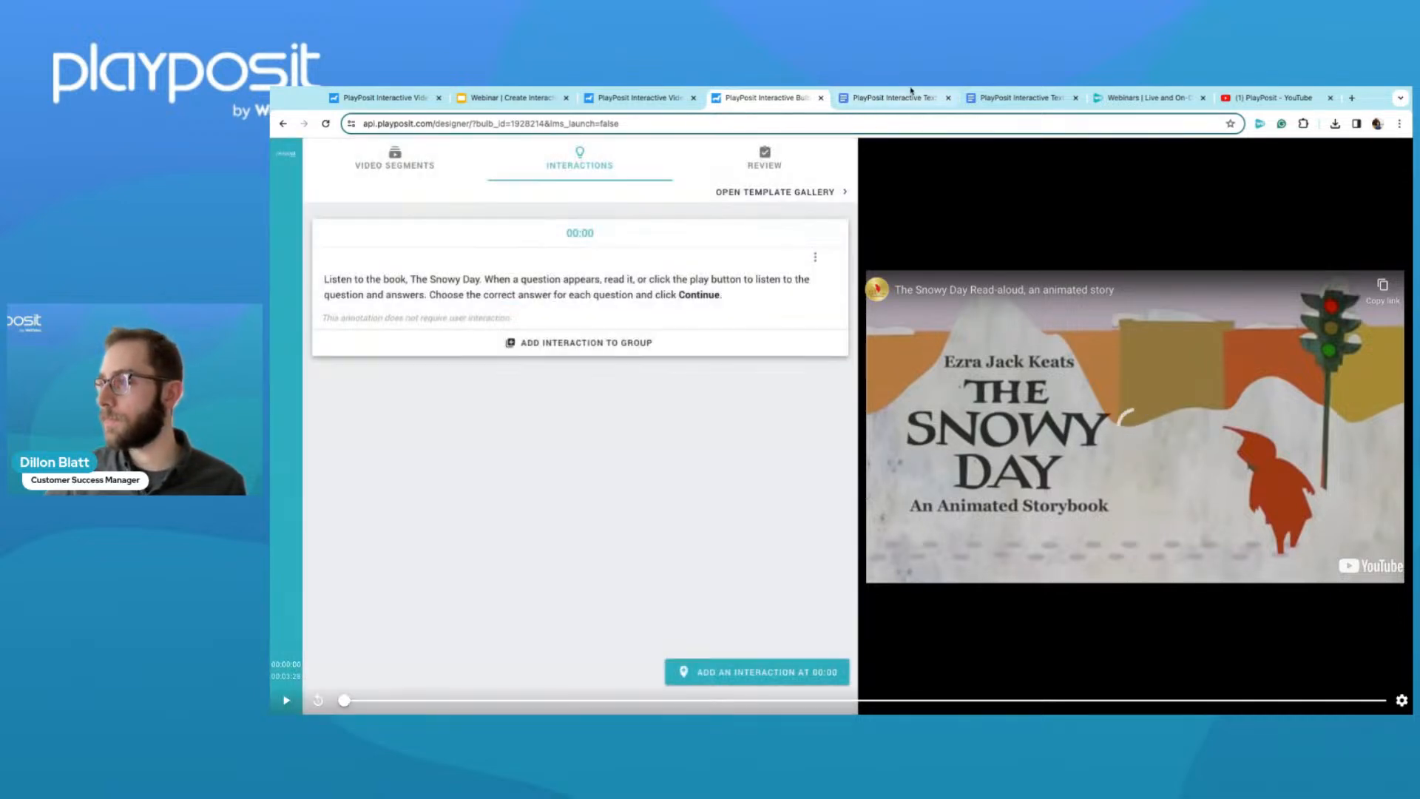
# Check the placement specified for the 0:00 Pause interaction in the Participant Guide and return to the bulb designer.
pyautogui.click(904, 99)
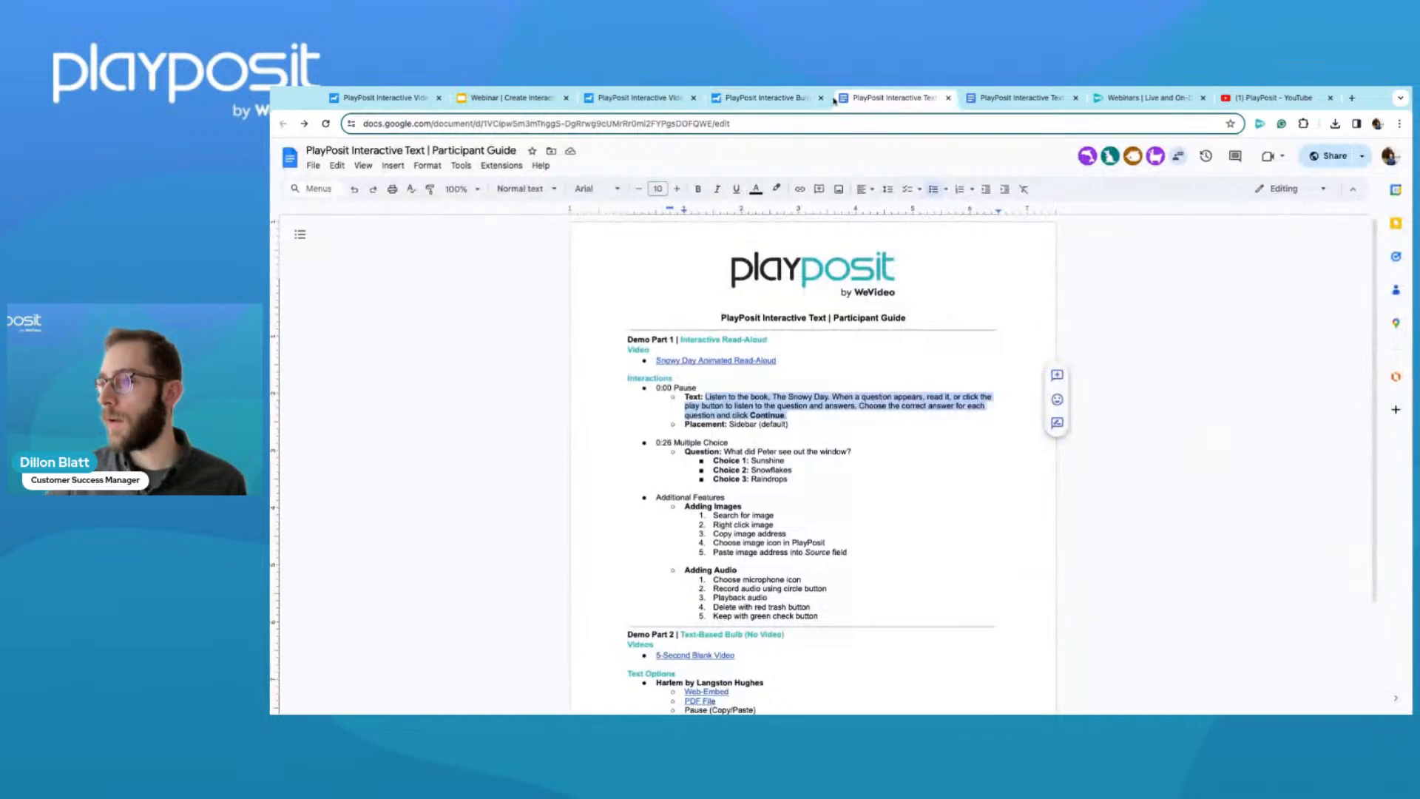
pyautogui.click(731, 424)
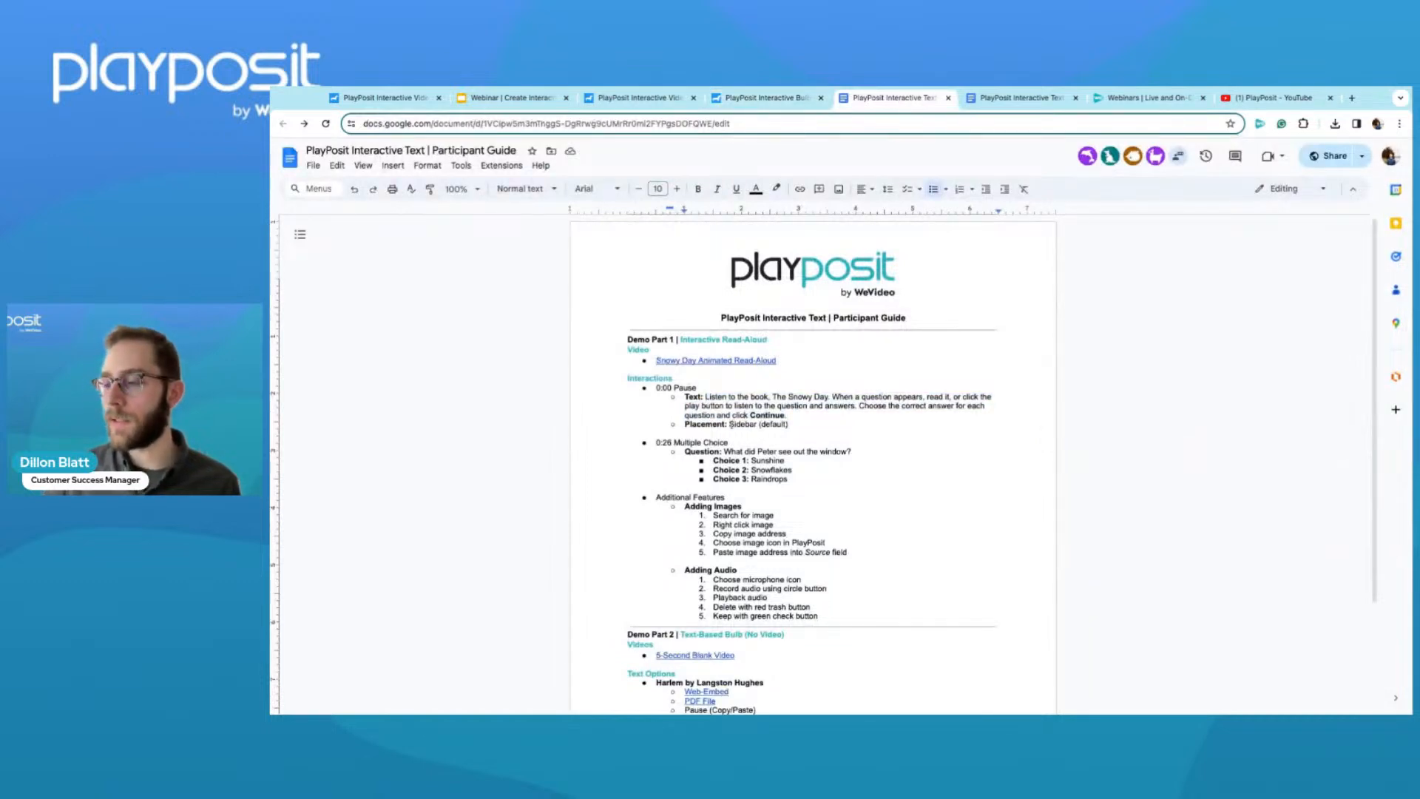
pyautogui.moveTo(730, 423); pyautogui.dragTo(788, 424)
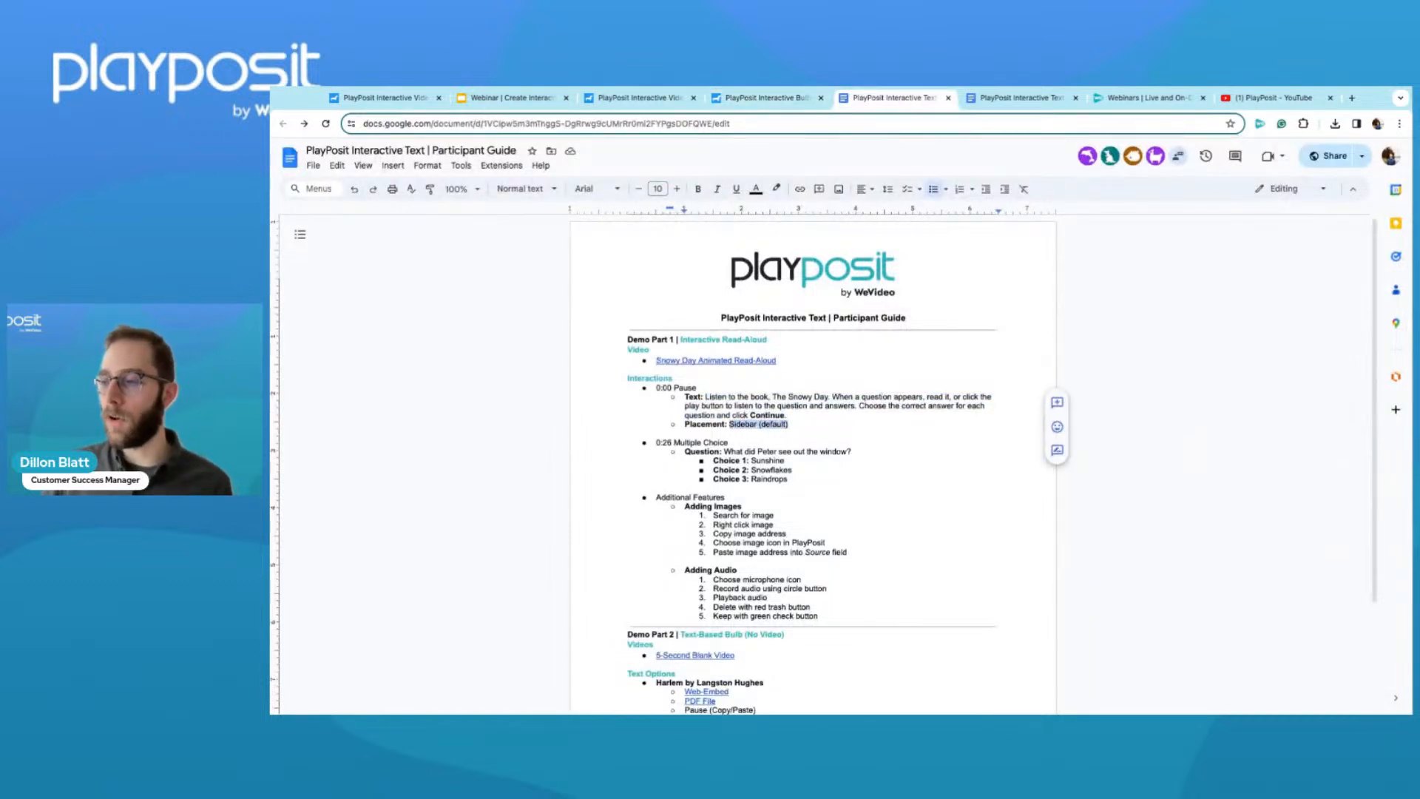
pyautogui.click(788, 425)
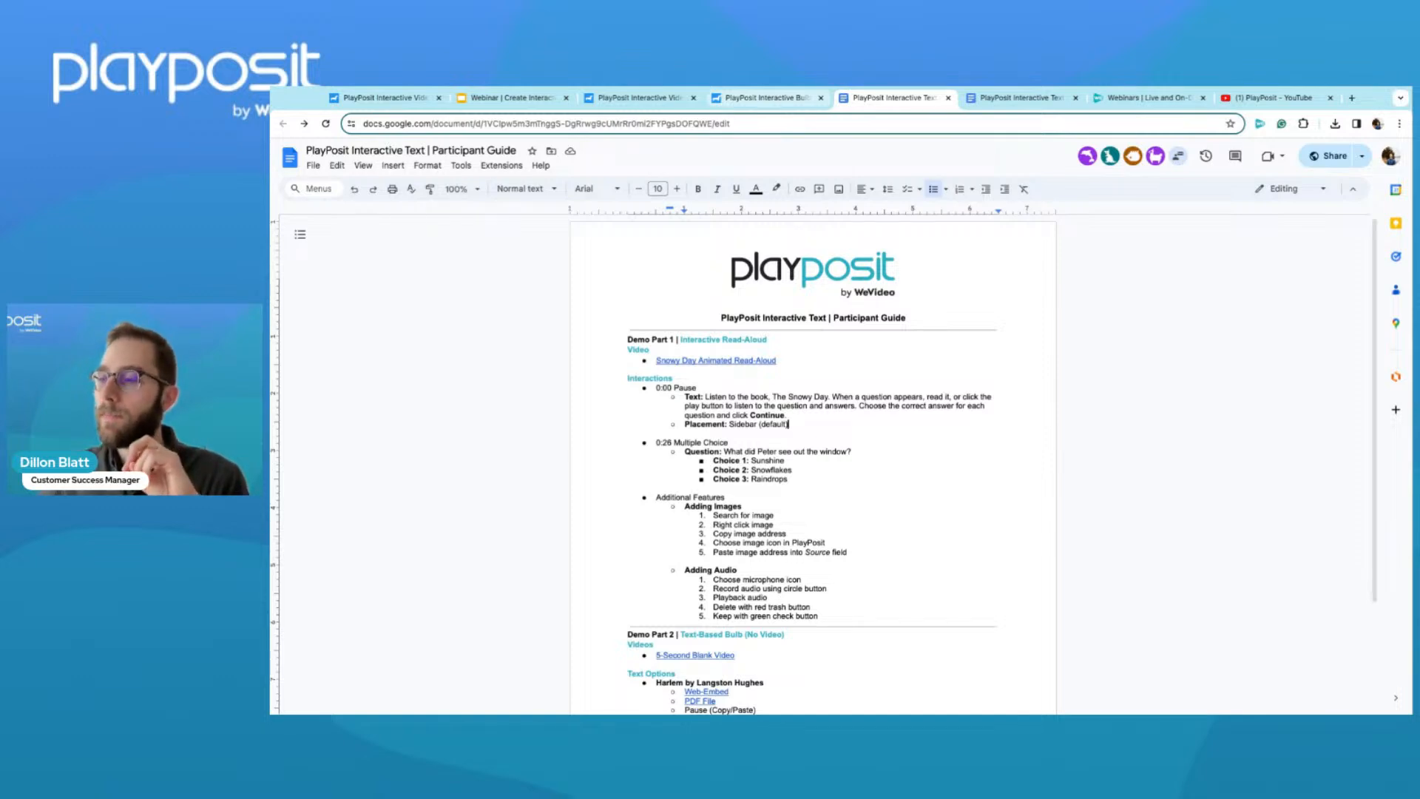
pyautogui.click(762, 97)
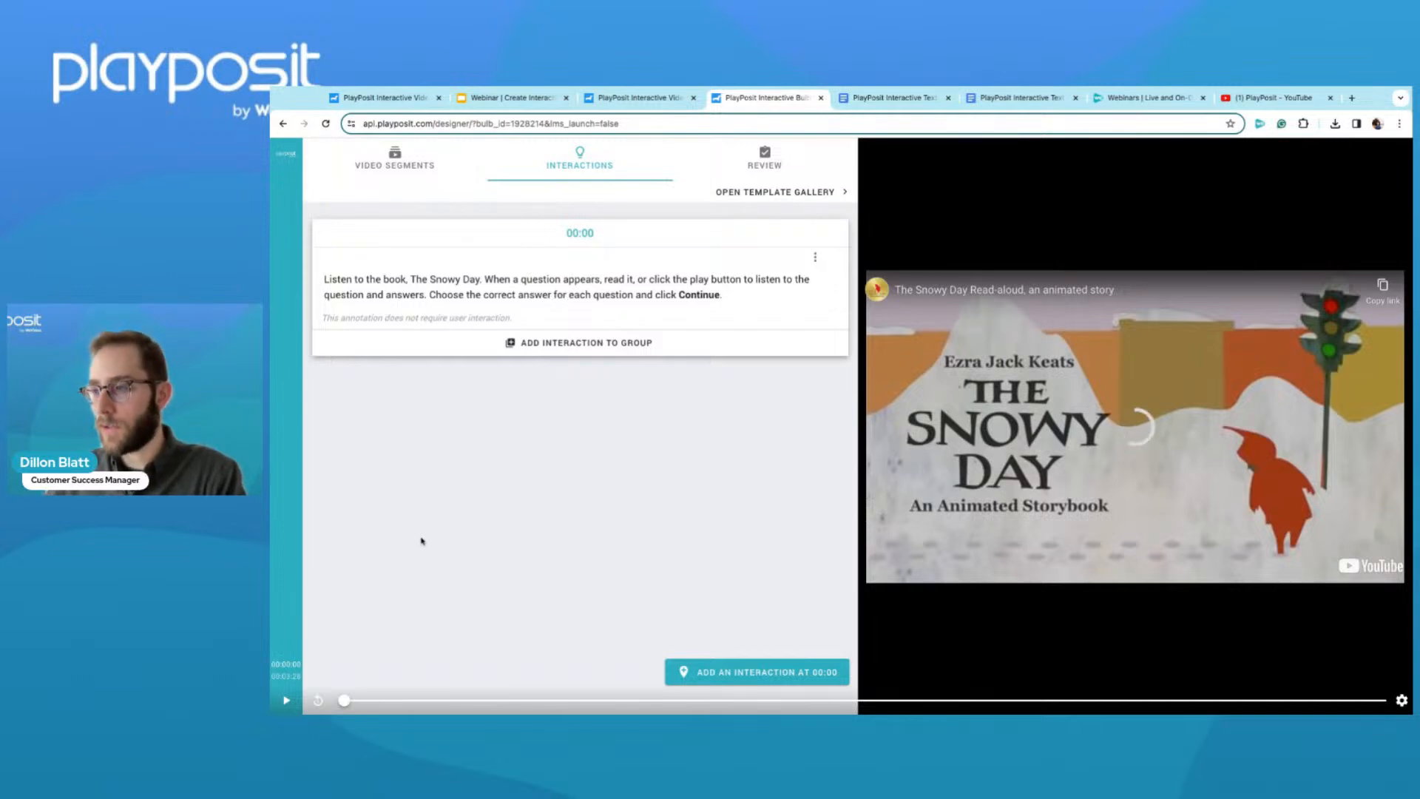
# Copy the 0:26 Multiple Choice question "What did Peter see out the window?" from the Participant Guide.
pyautogui.click(861, 99)
pyautogui.doubleClick(652, 443)
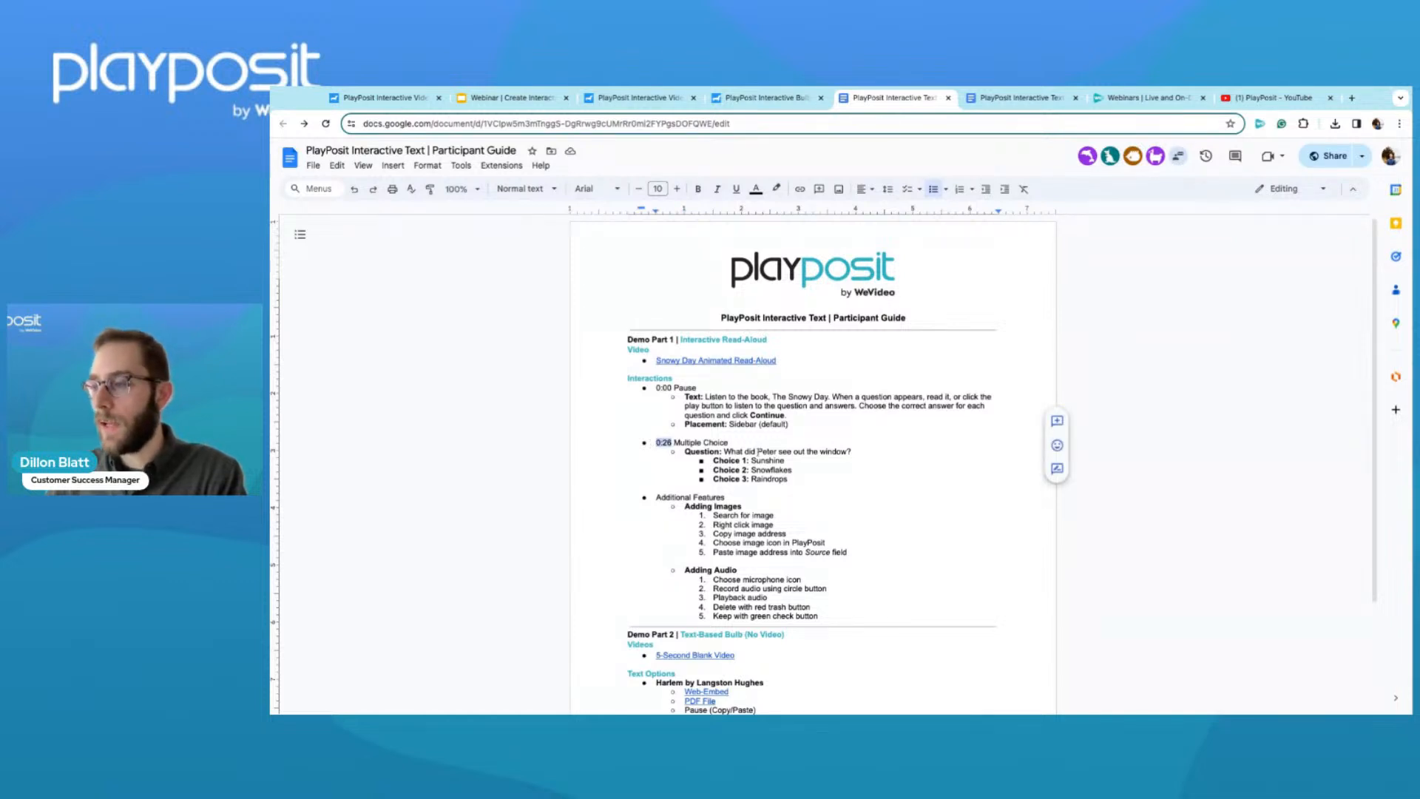
pyautogui.click(758, 451)
pyautogui.moveTo(855, 453); pyautogui.dragTo(725, 452)
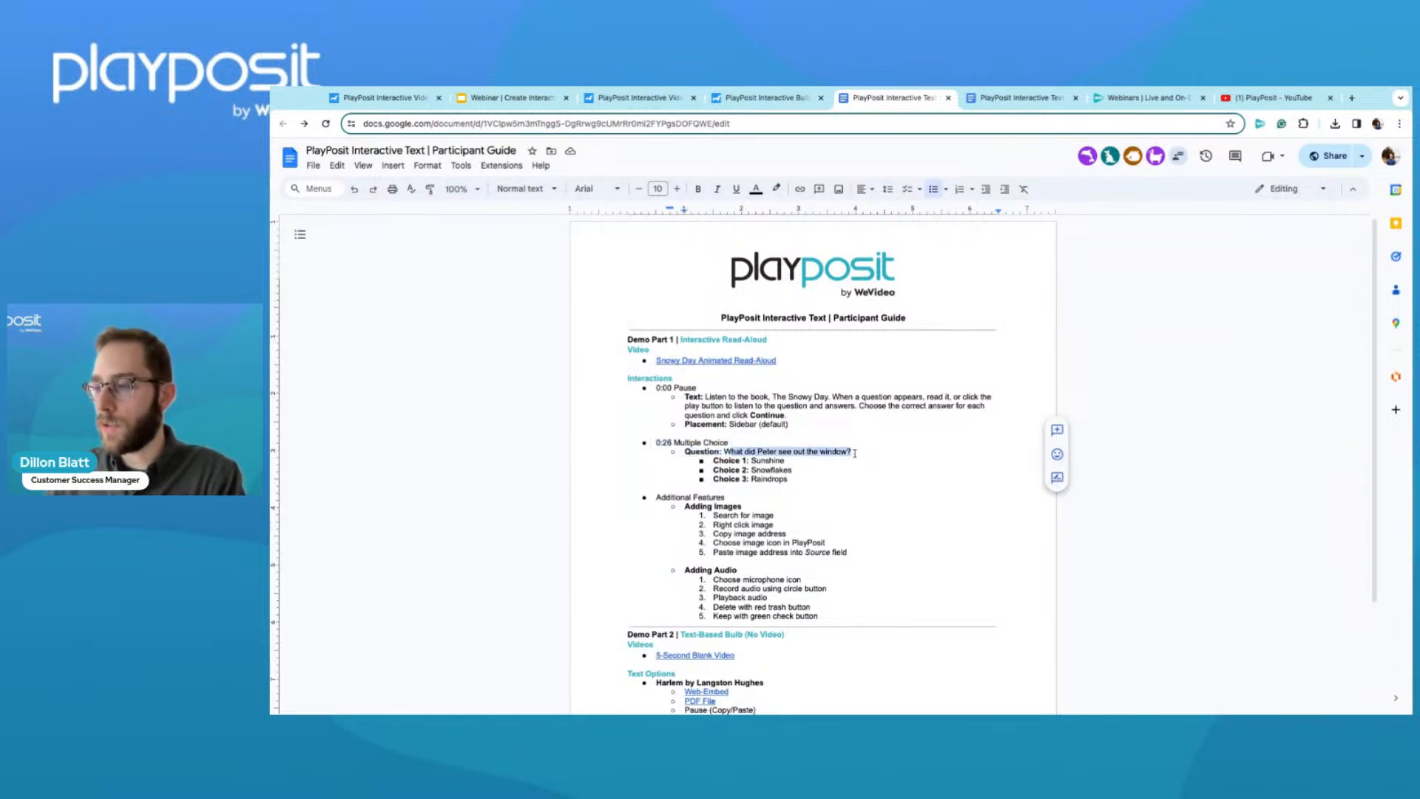
pyautogui.rightClick(729, 452)
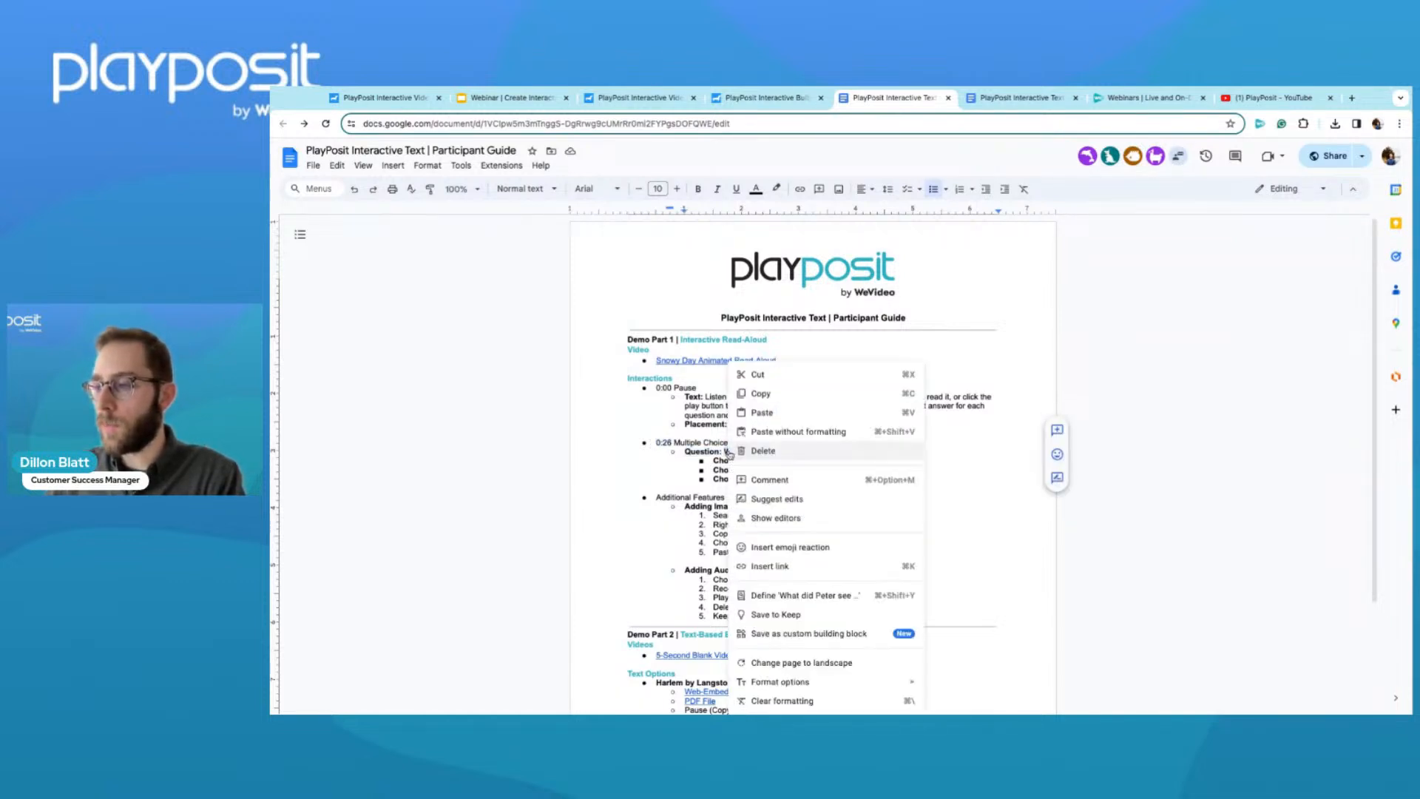
pyautogui.click(778, 393)
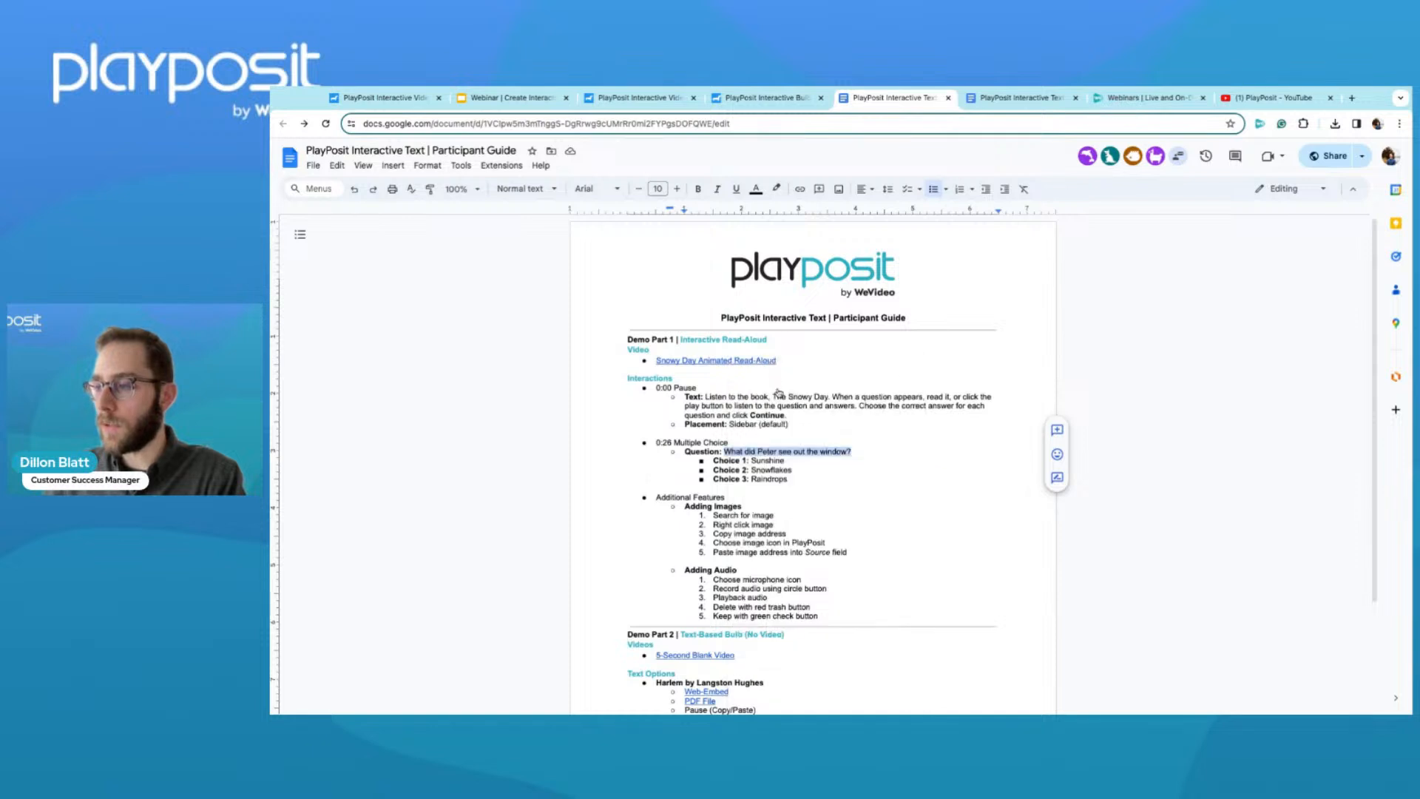
# In the PlayPosit bulb, start a Multiple Choice interaction at 00:26 with the copied question "What did Peter see out the window?".
pyautogui.click(764, 103)
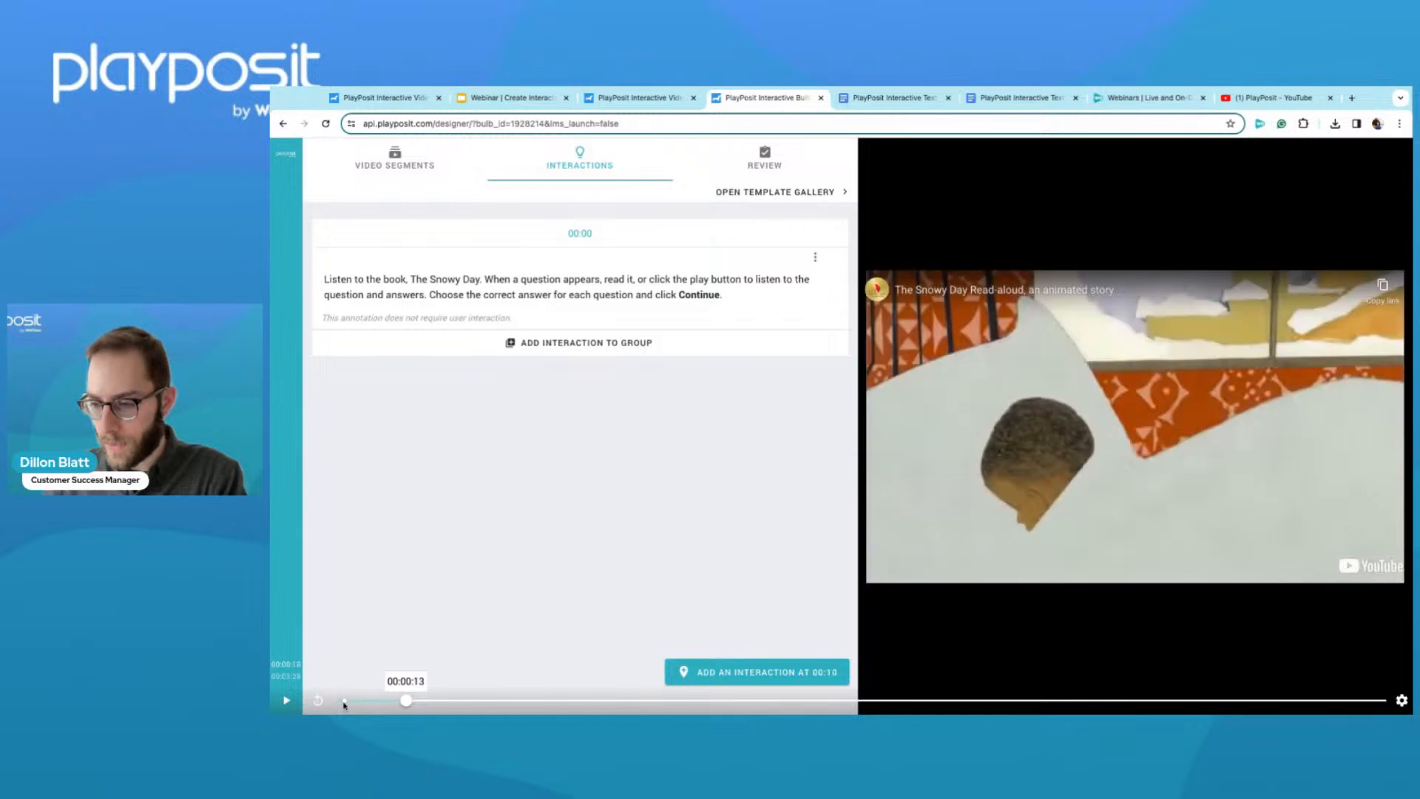
pyautogui.moveTo(406, 700); pyautogui.dragTo(473, 700)
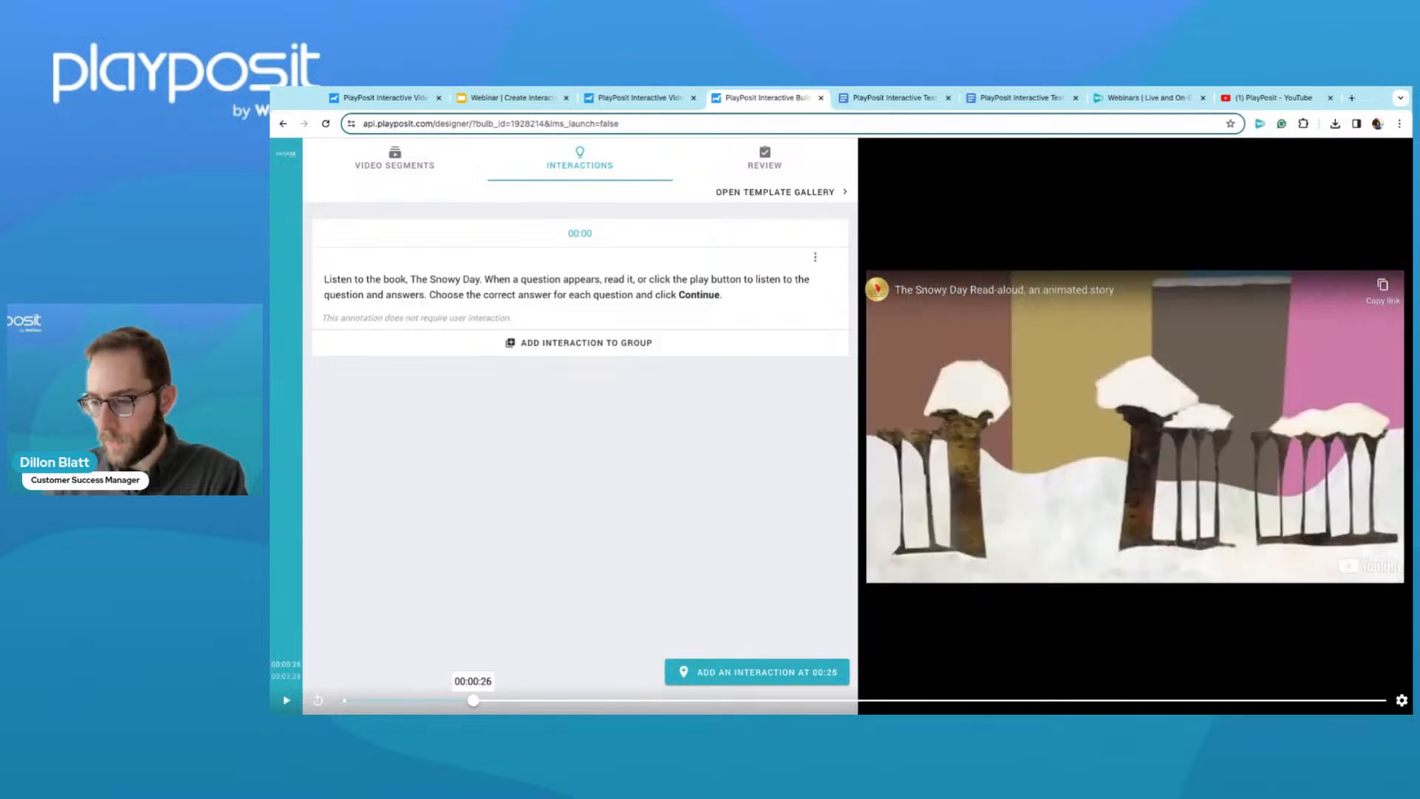
pyautogui.click(731, 671)
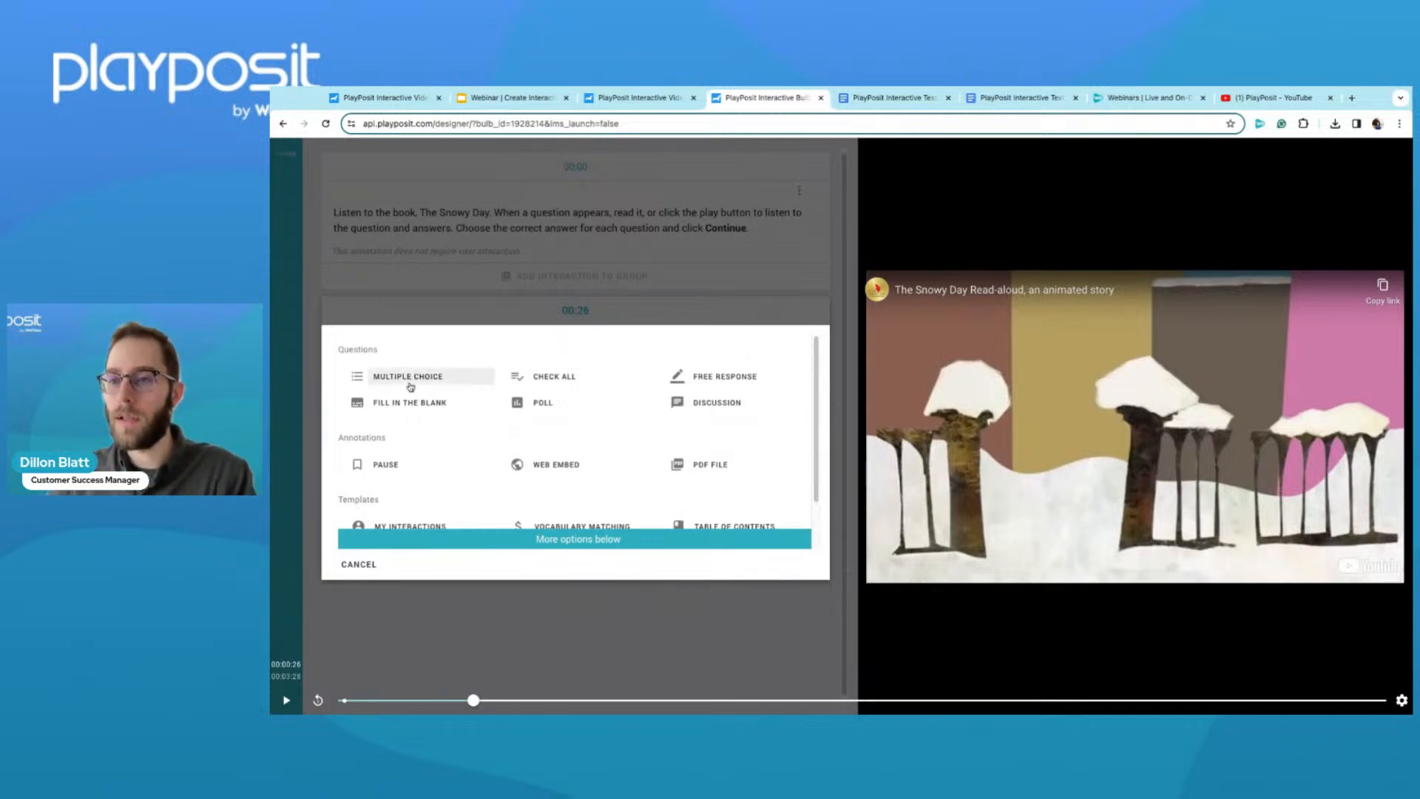
pyautogui.click(408, 376)
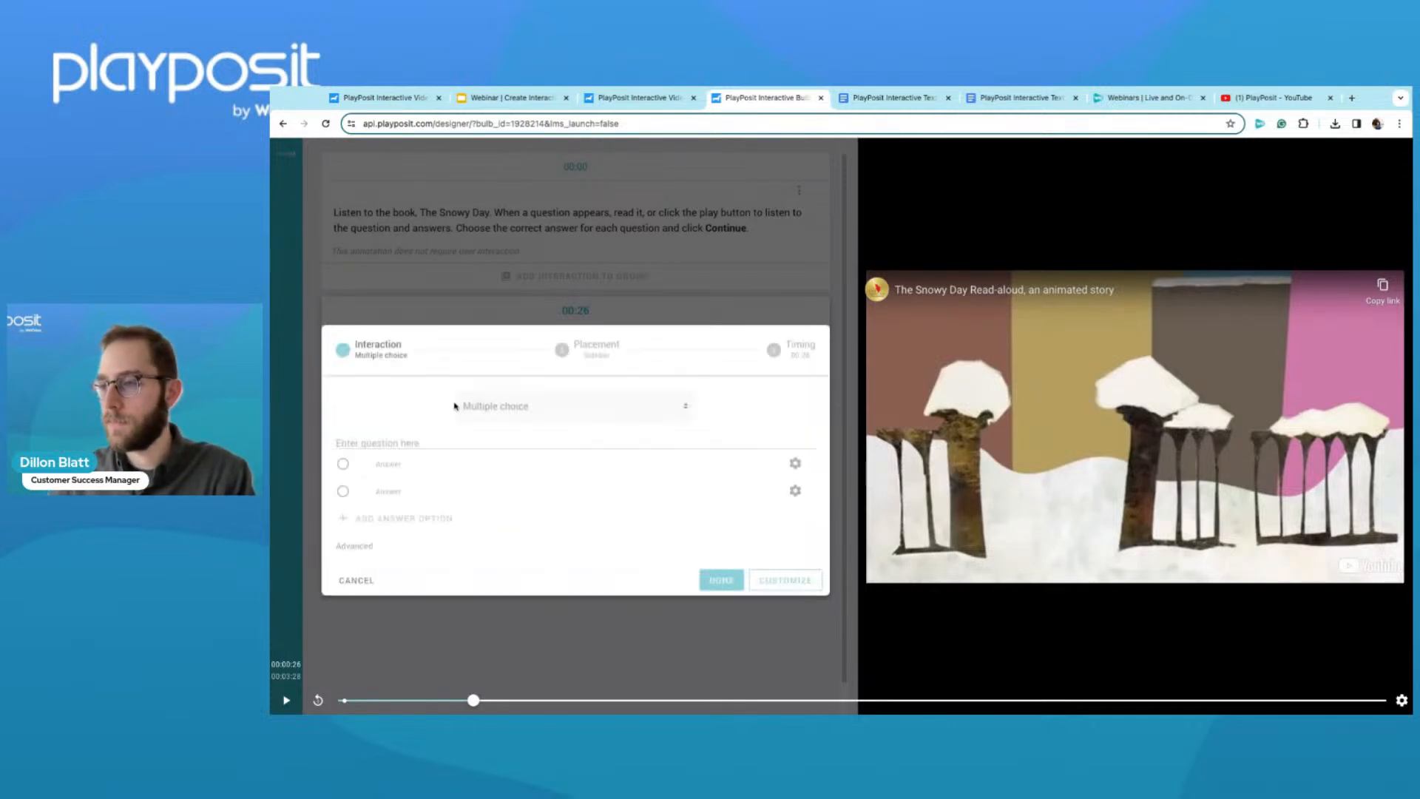
pyautogui.click(476, 440)
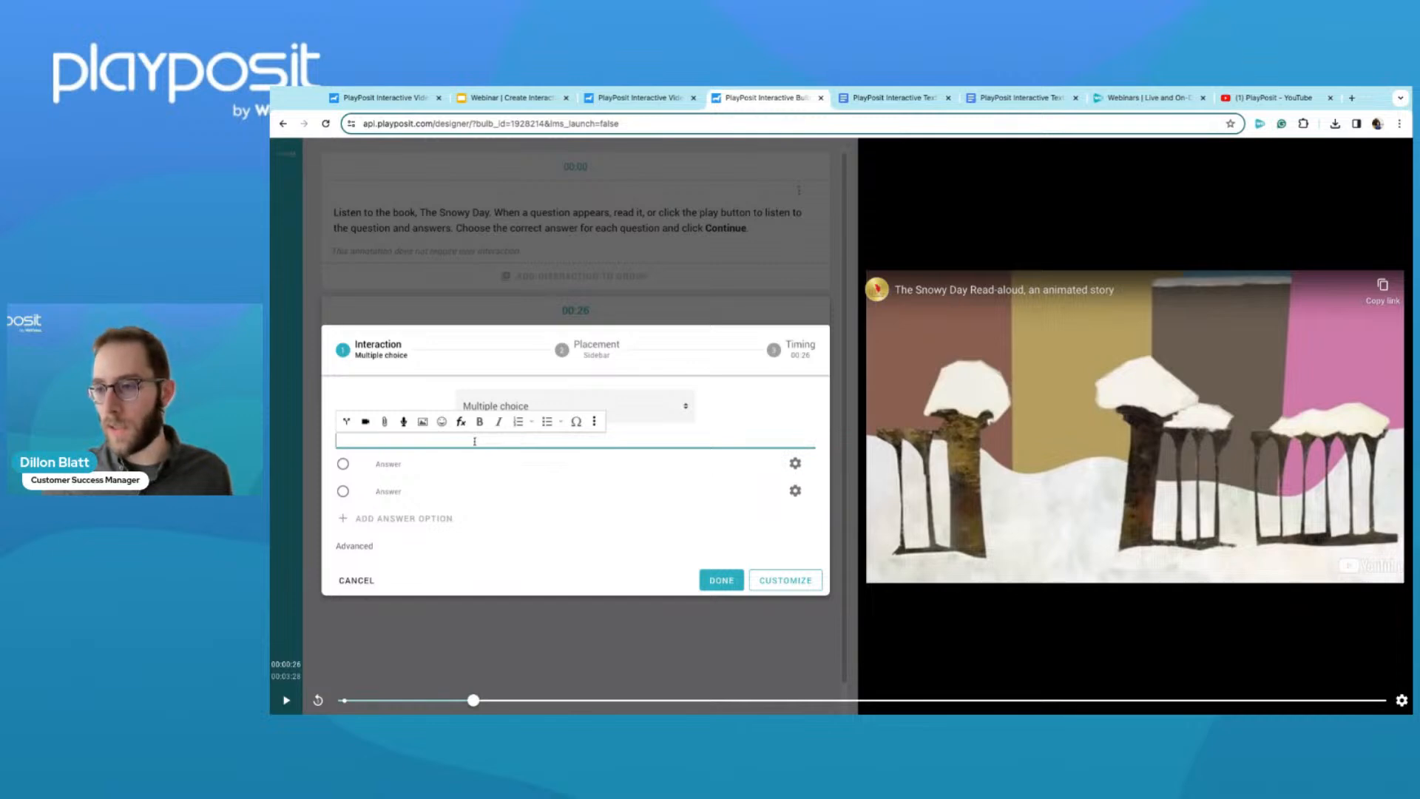
pyautogui.hotkey('ctrl', 'v')
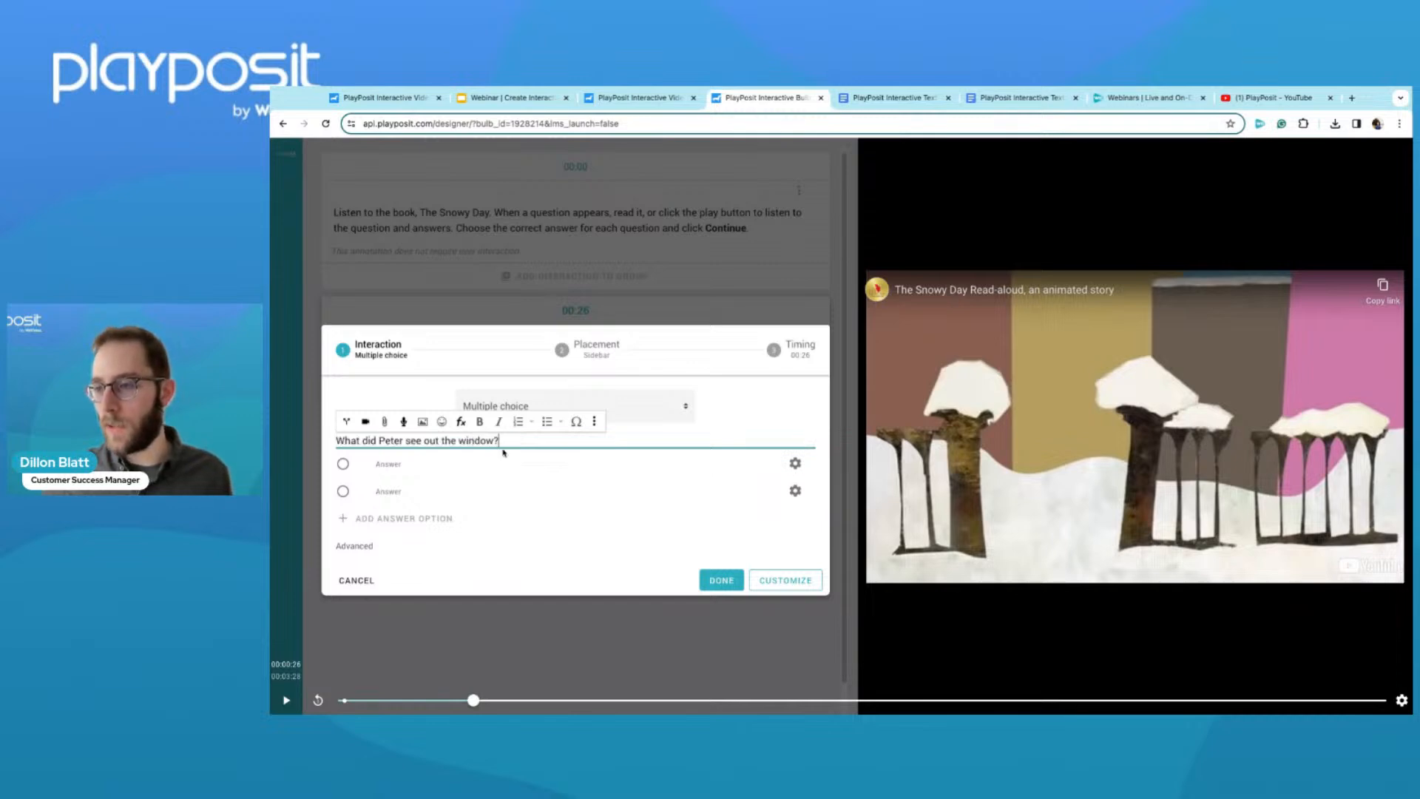
# Enter the guide's answer choices Sunshine, Snowflakes and Raindrops for the question, and mark Snowflakes as correct.
pyautogui.click(890, 102)
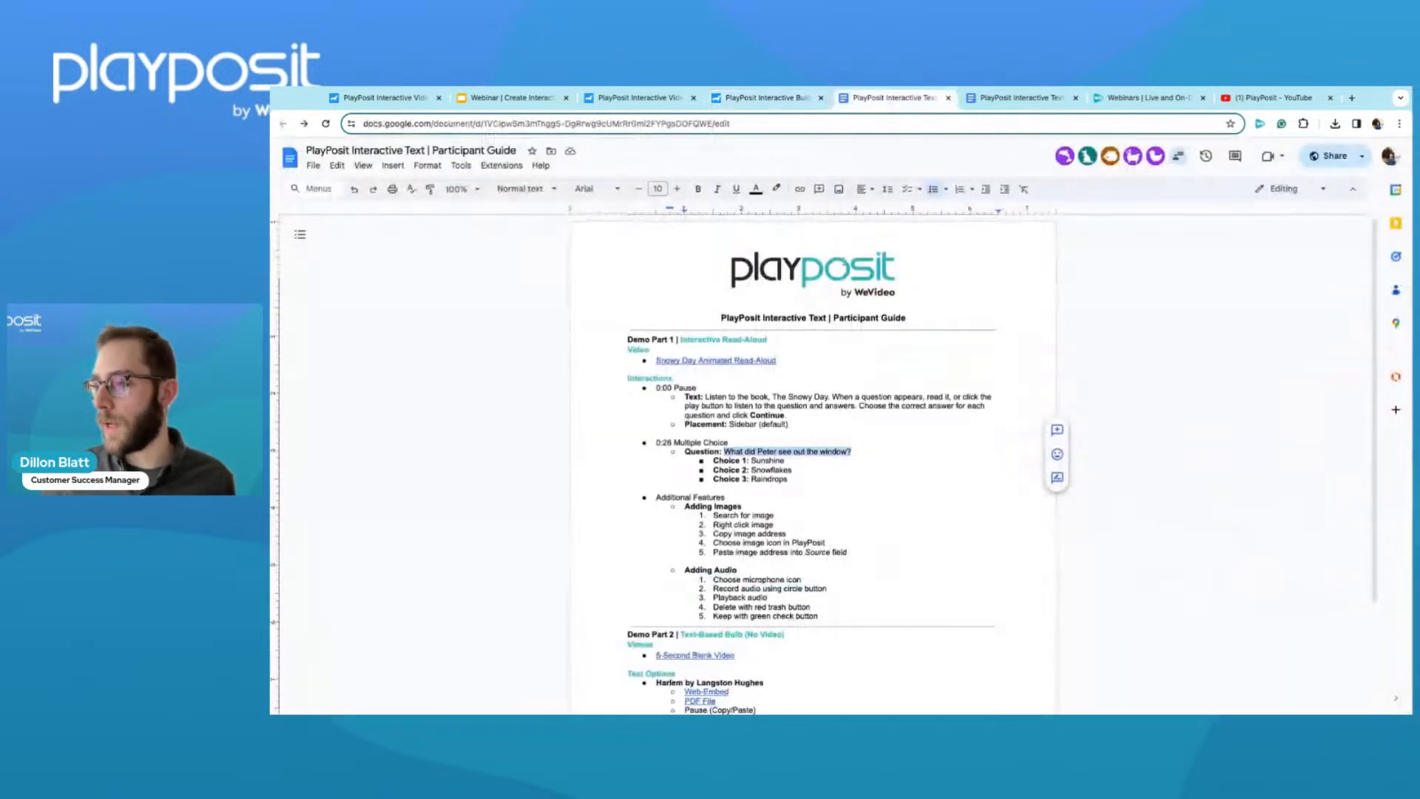
pyautogui.click(798, 474)
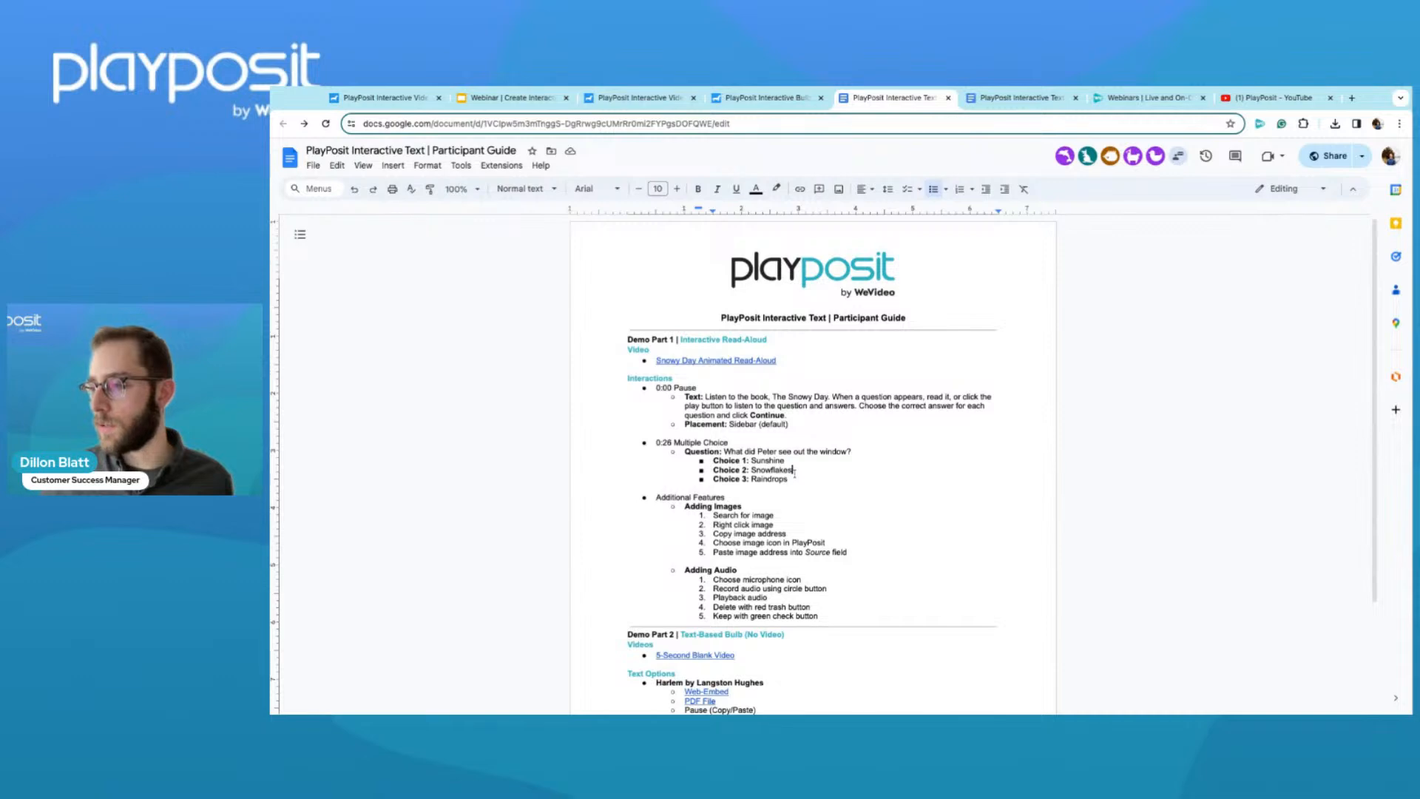
pyautogui.click(770, 104)
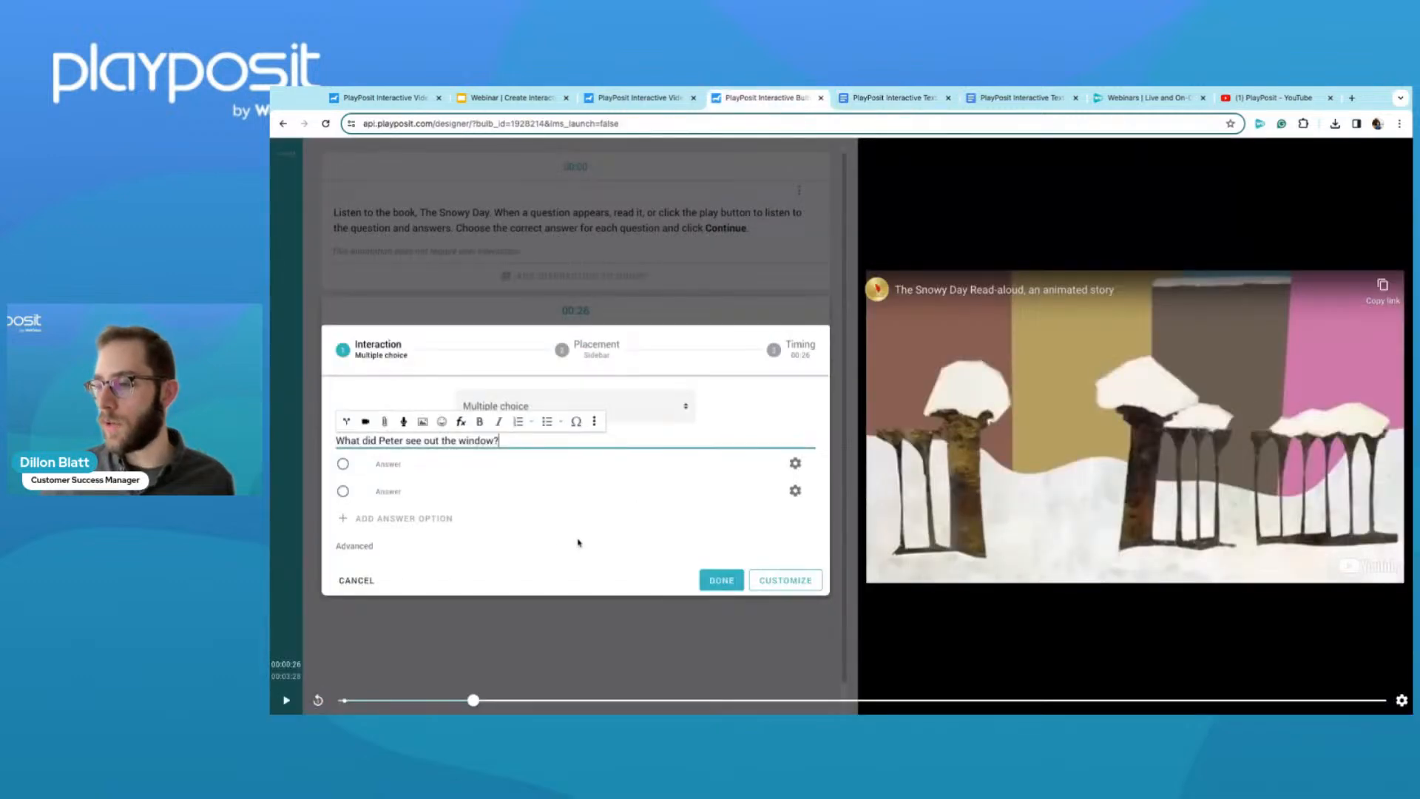
pyautogui.click(574, 460)
pyautogui.write('Sunshine')
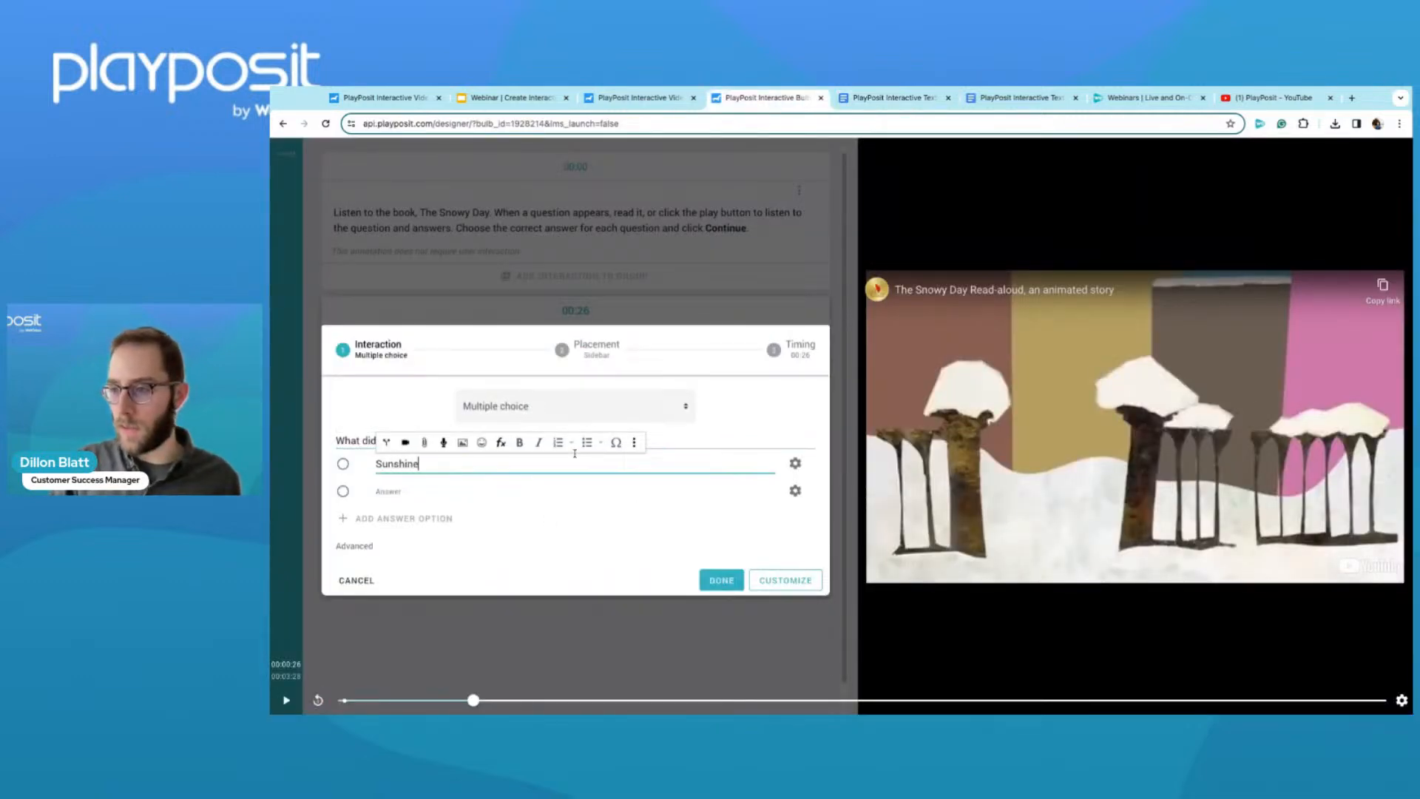
pyautogui.click(448, 492)
pyautogui.write('Sn')
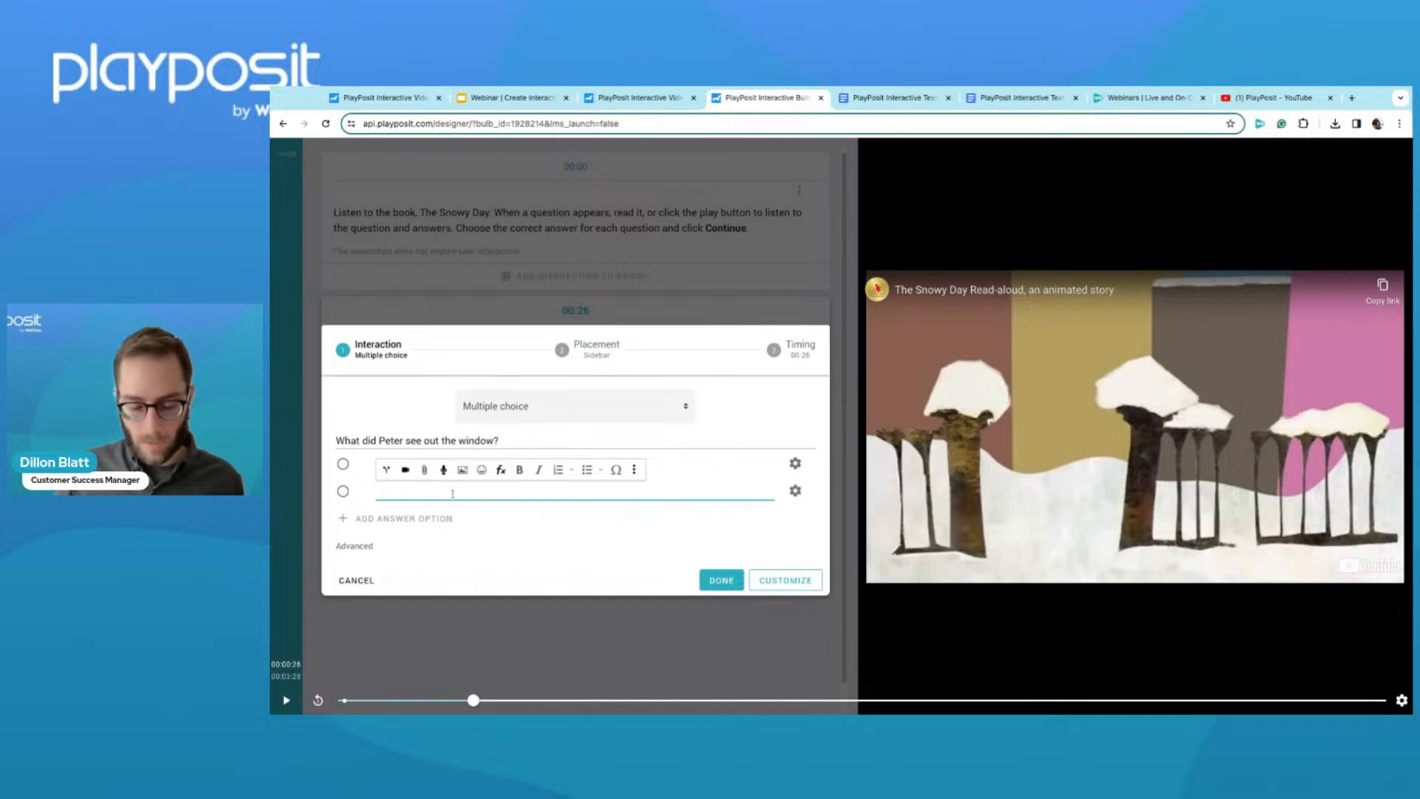
pyautogui.write('owflakes')
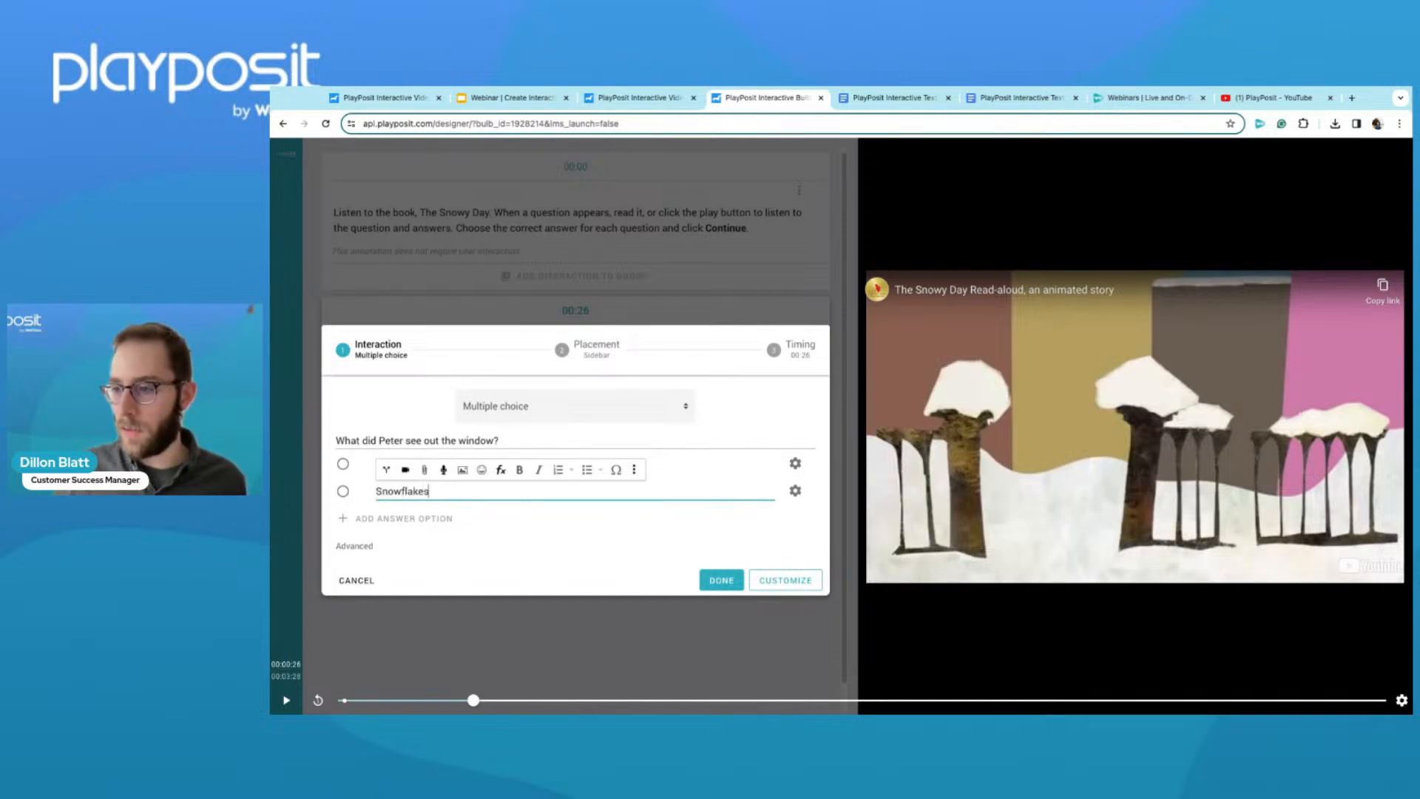
pyautogui.click(423, 521)
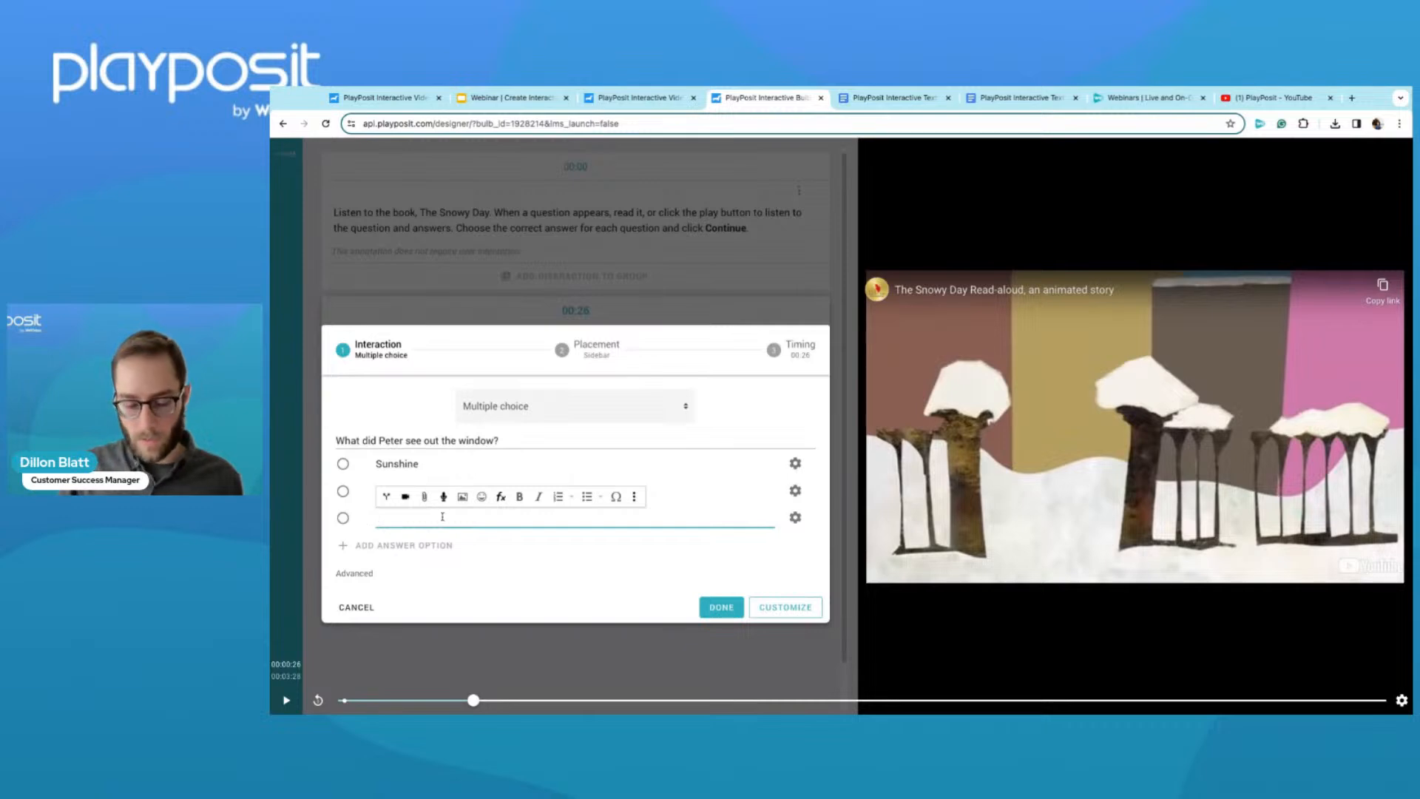
pyautogui.write('Ran')
pyautogui.write('indrops')
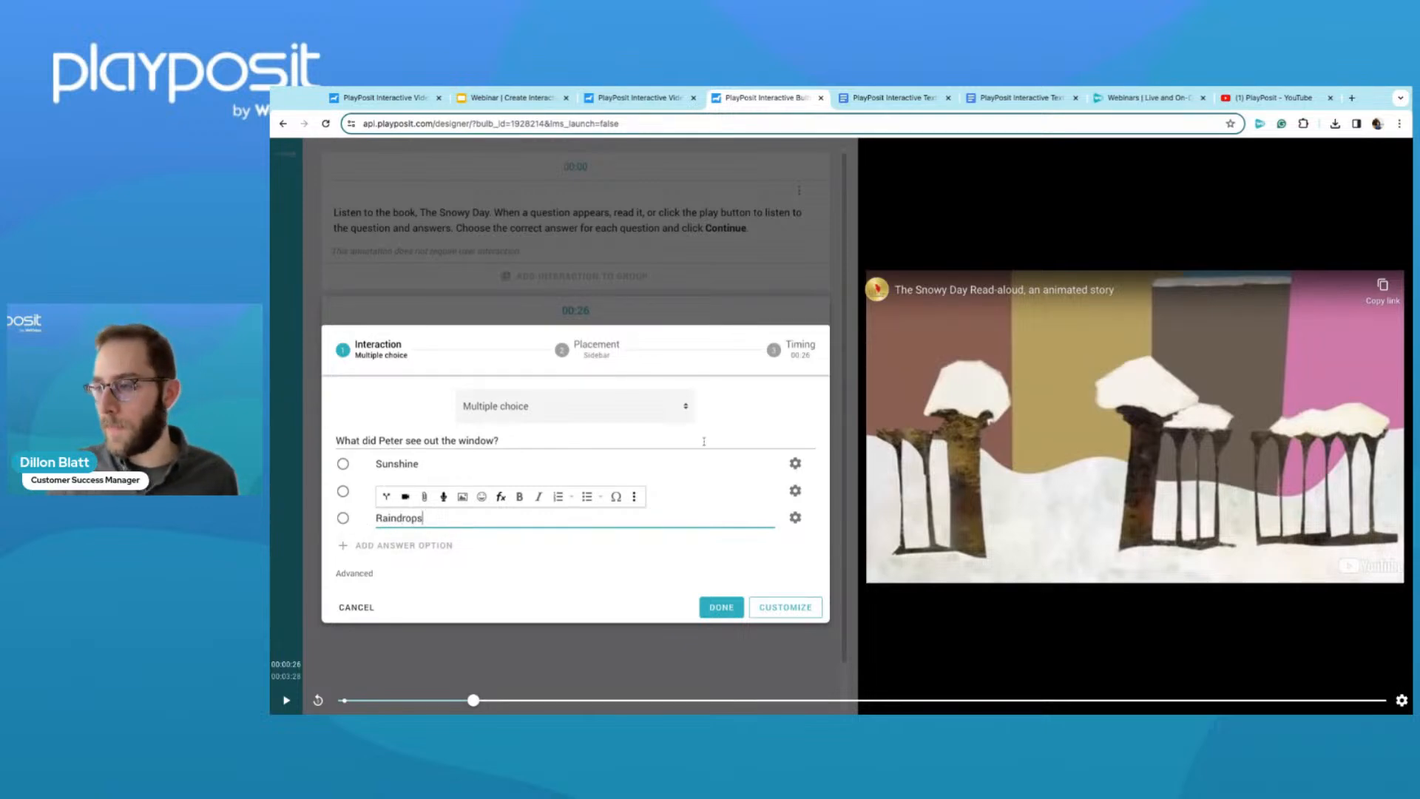
pyautogui.click(763, 416)
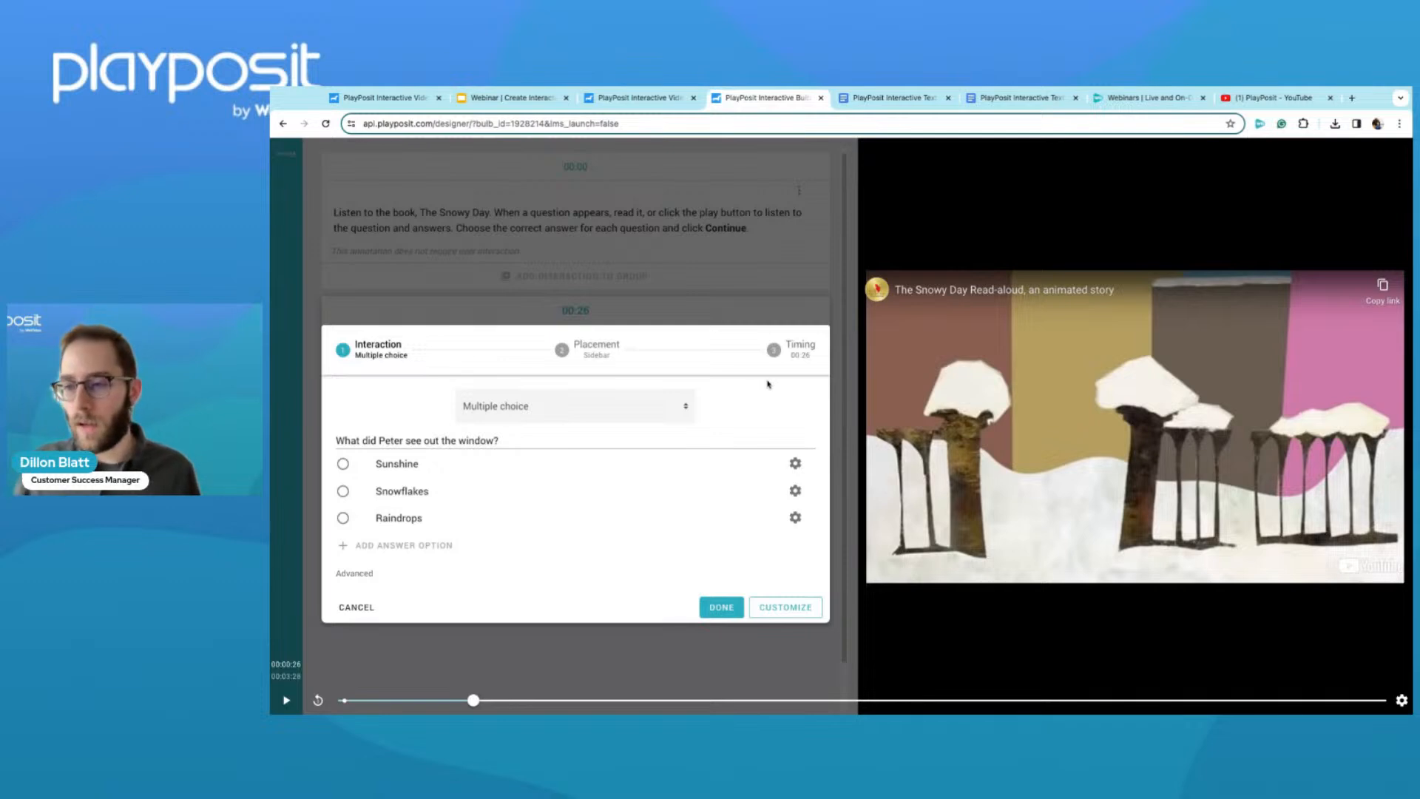
pyautogui.click(344, 494)
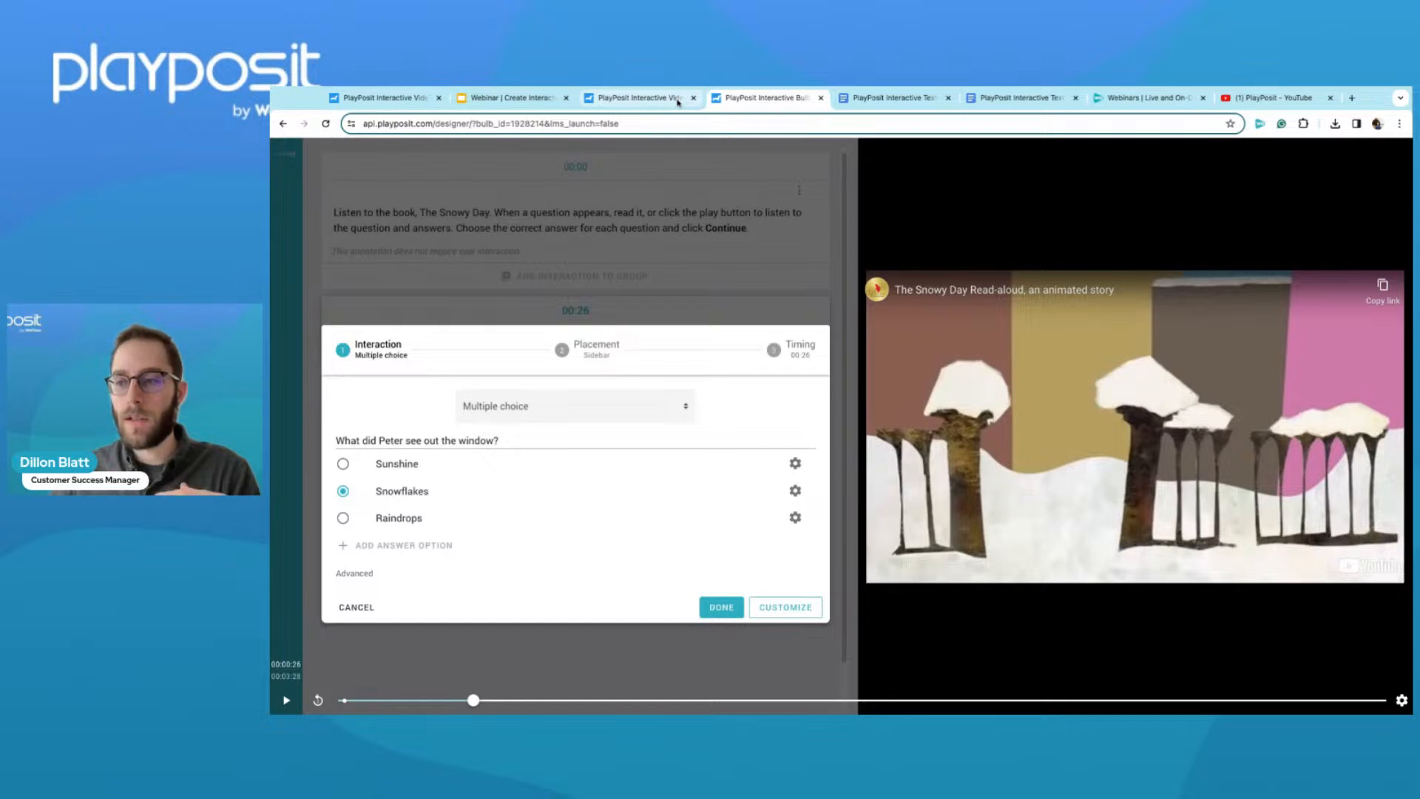
# Record an audio reading of the question "What did Peter see out the window?" and keep it in the question text.
pyautogui.click(459, 438)
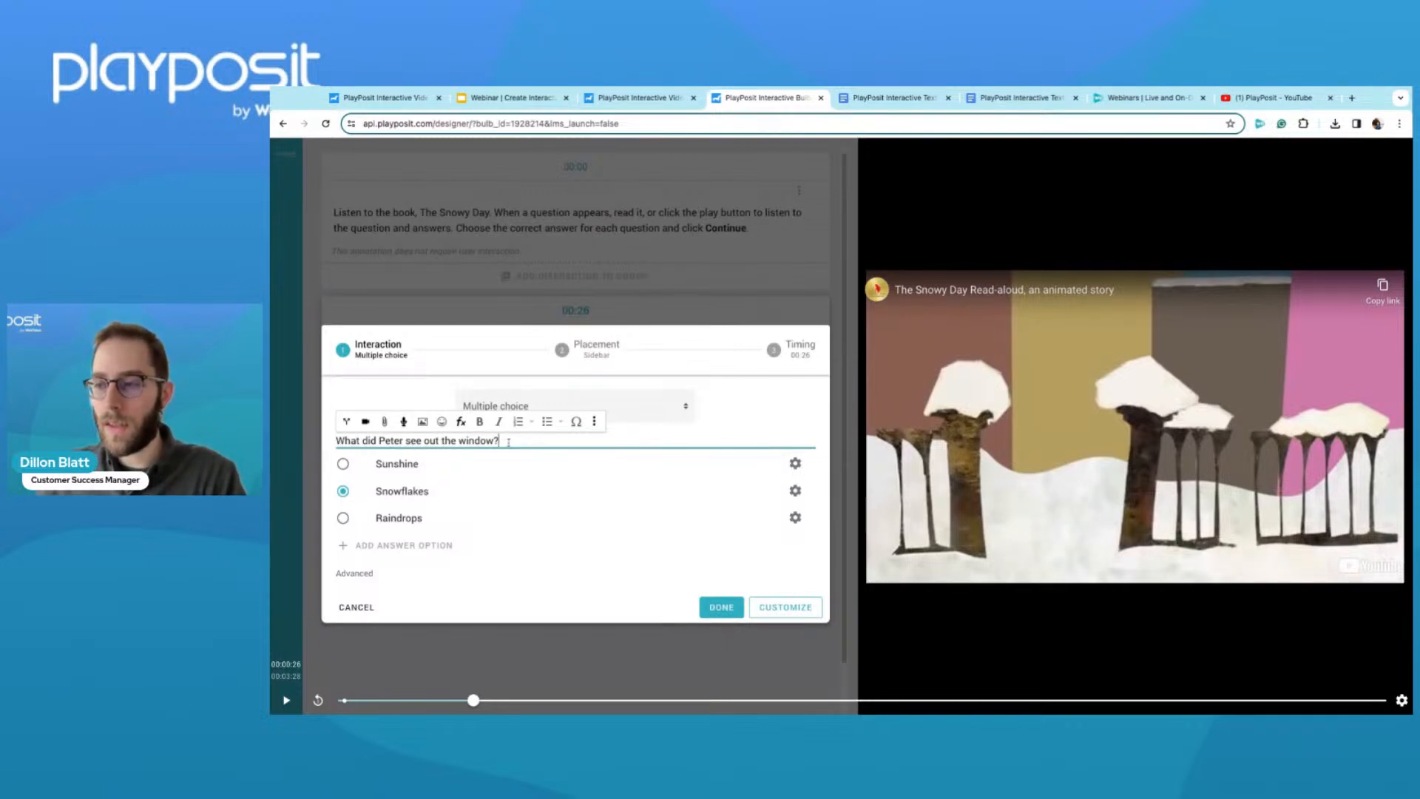
pyautogui.moveTo(509, 442); pyautogui.dragTo(336, 441)
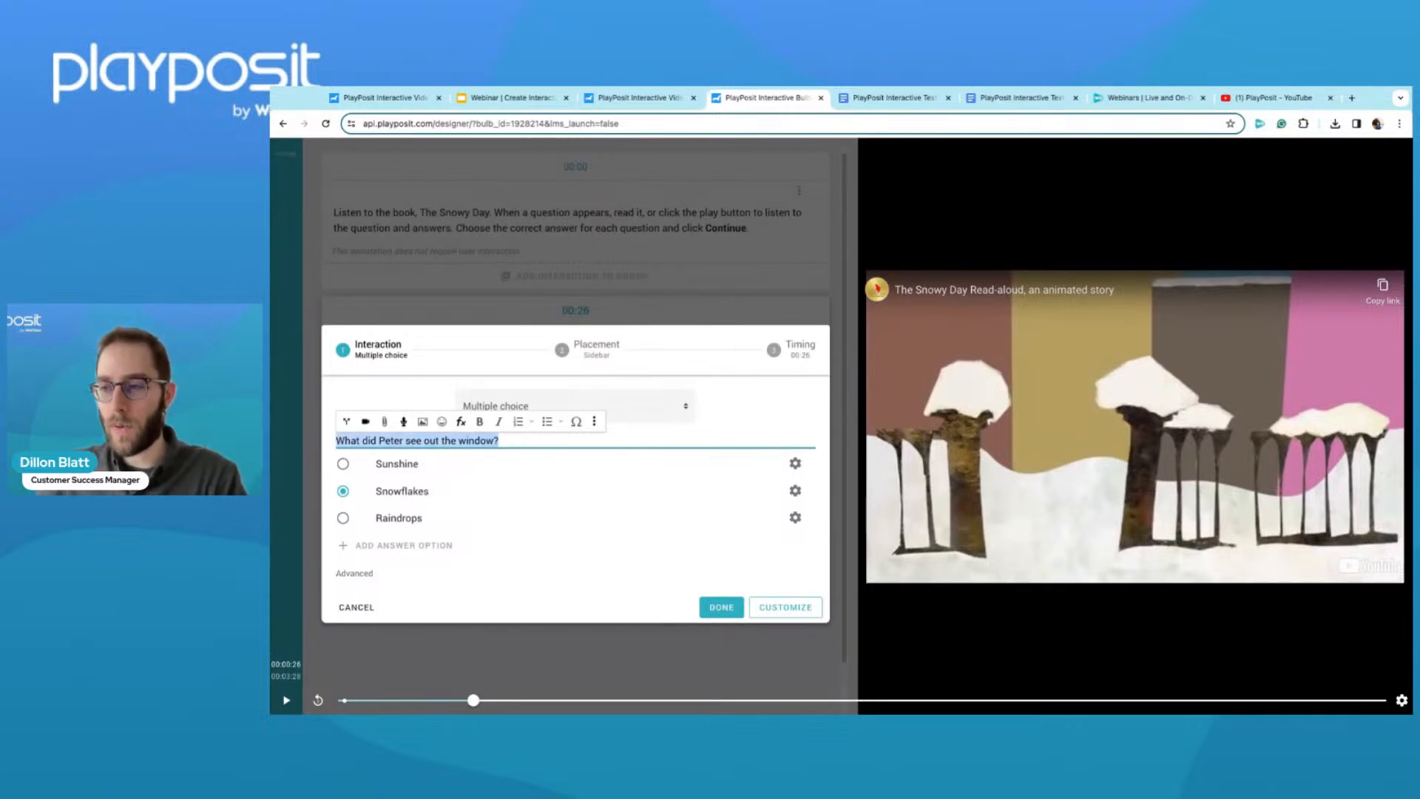
pyautogui.click(456, 438)
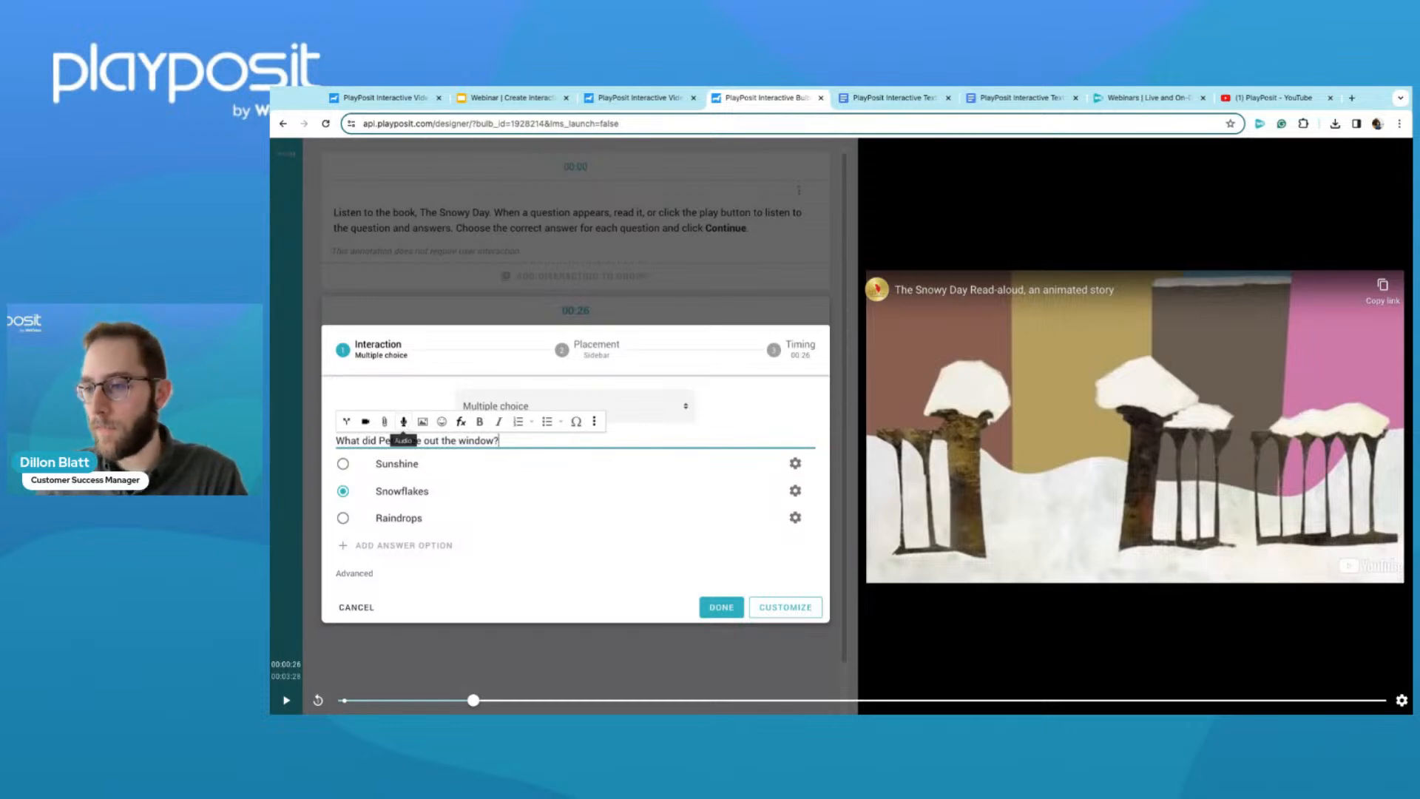
pyautogui.click(404, 422)
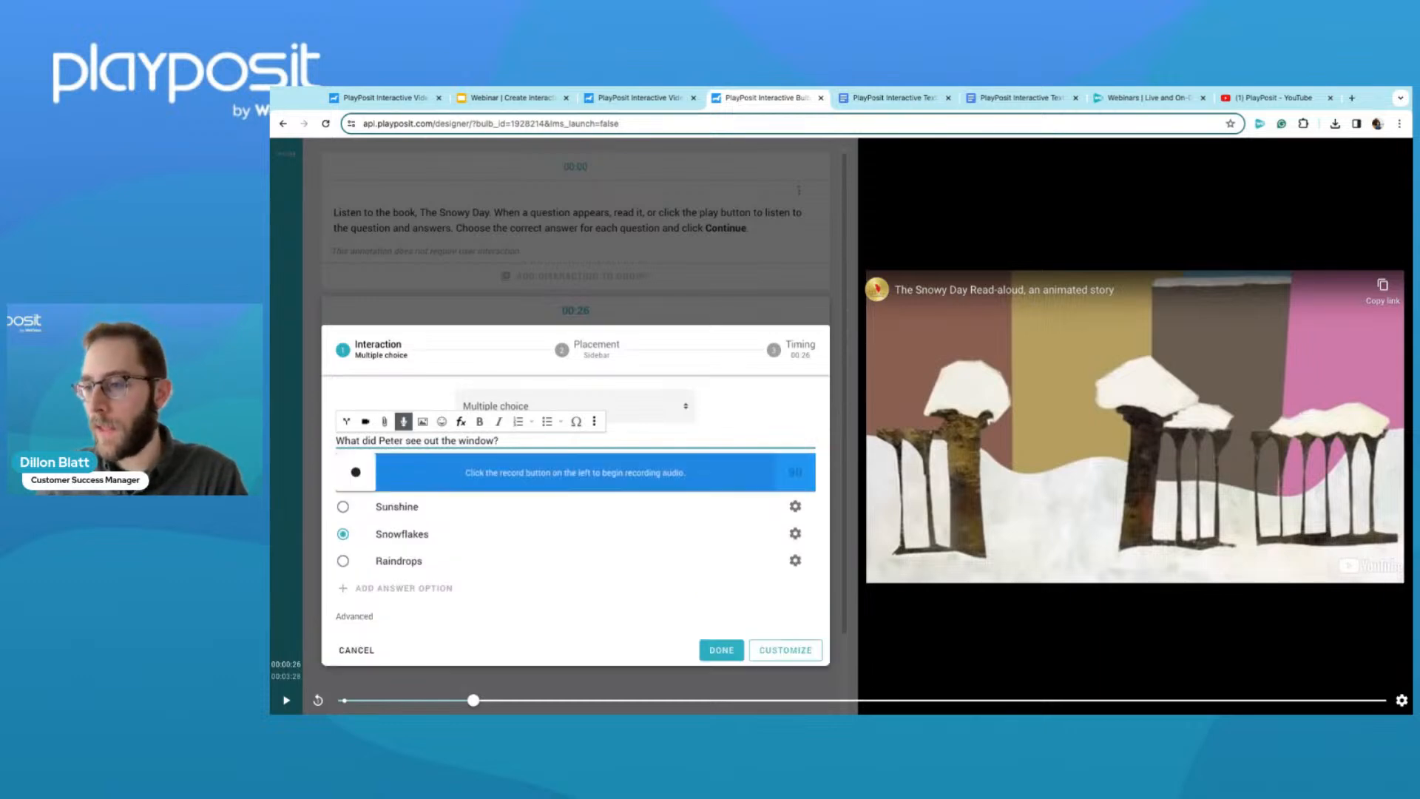
pyautogui.click(367, 485)
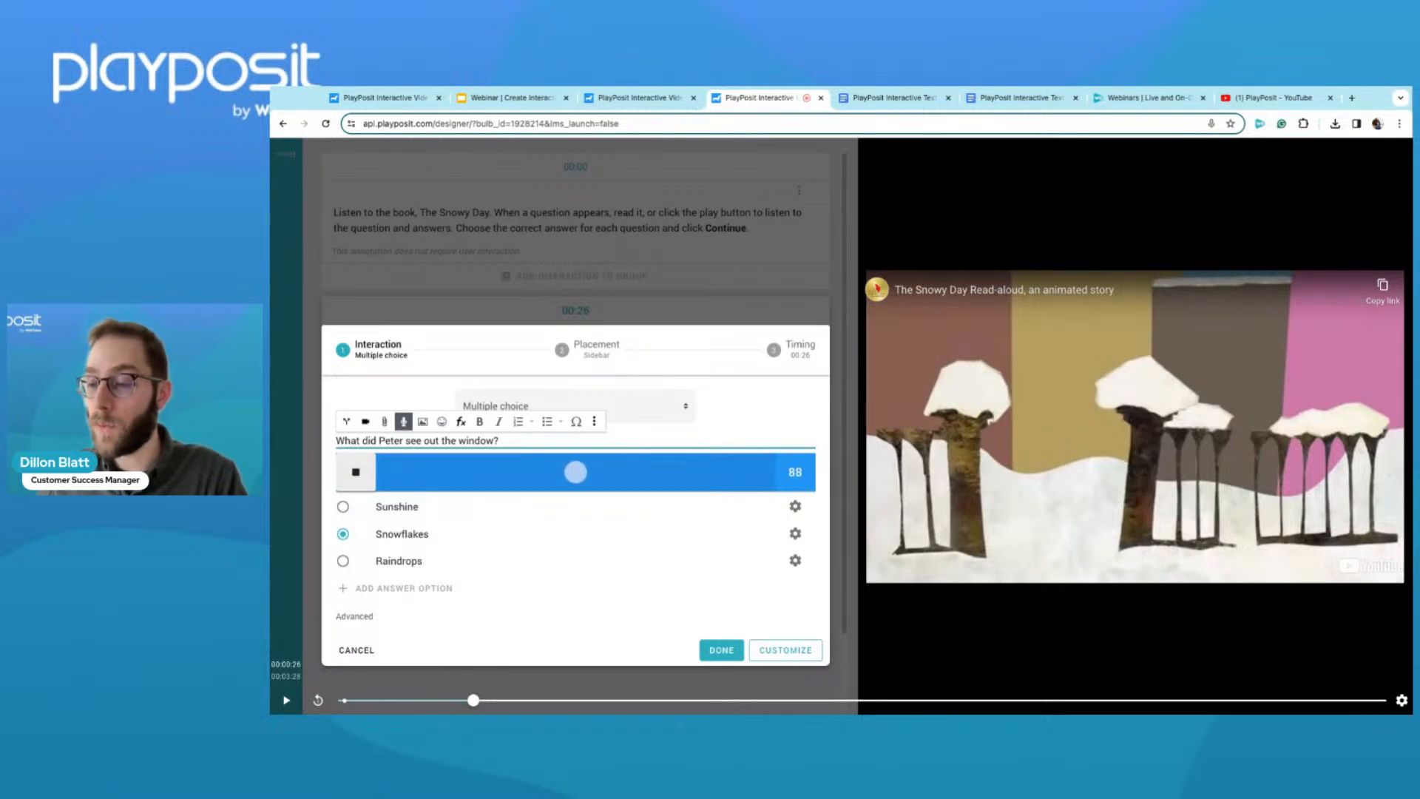
pyautogui.click(356, 471)
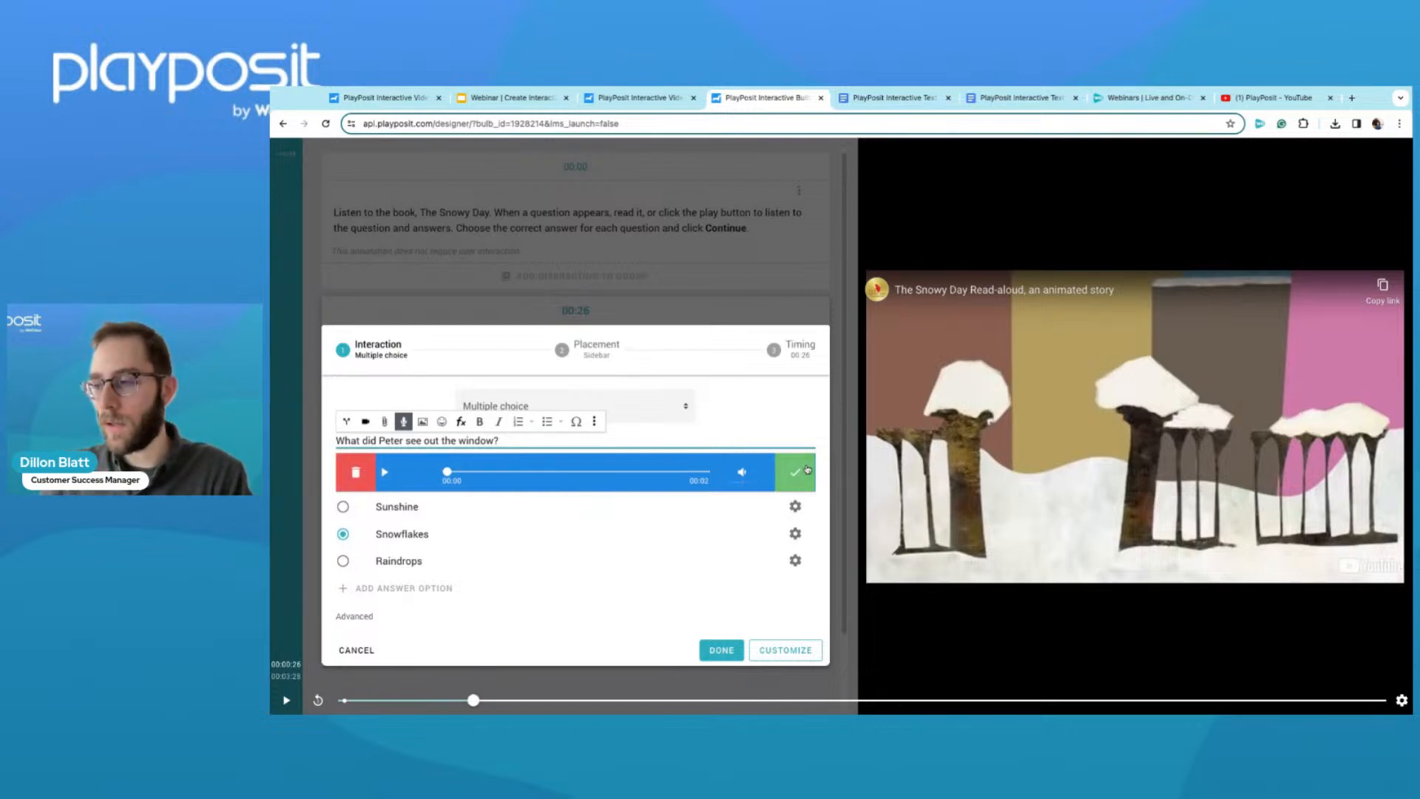
pyautogui.click(805, 469)
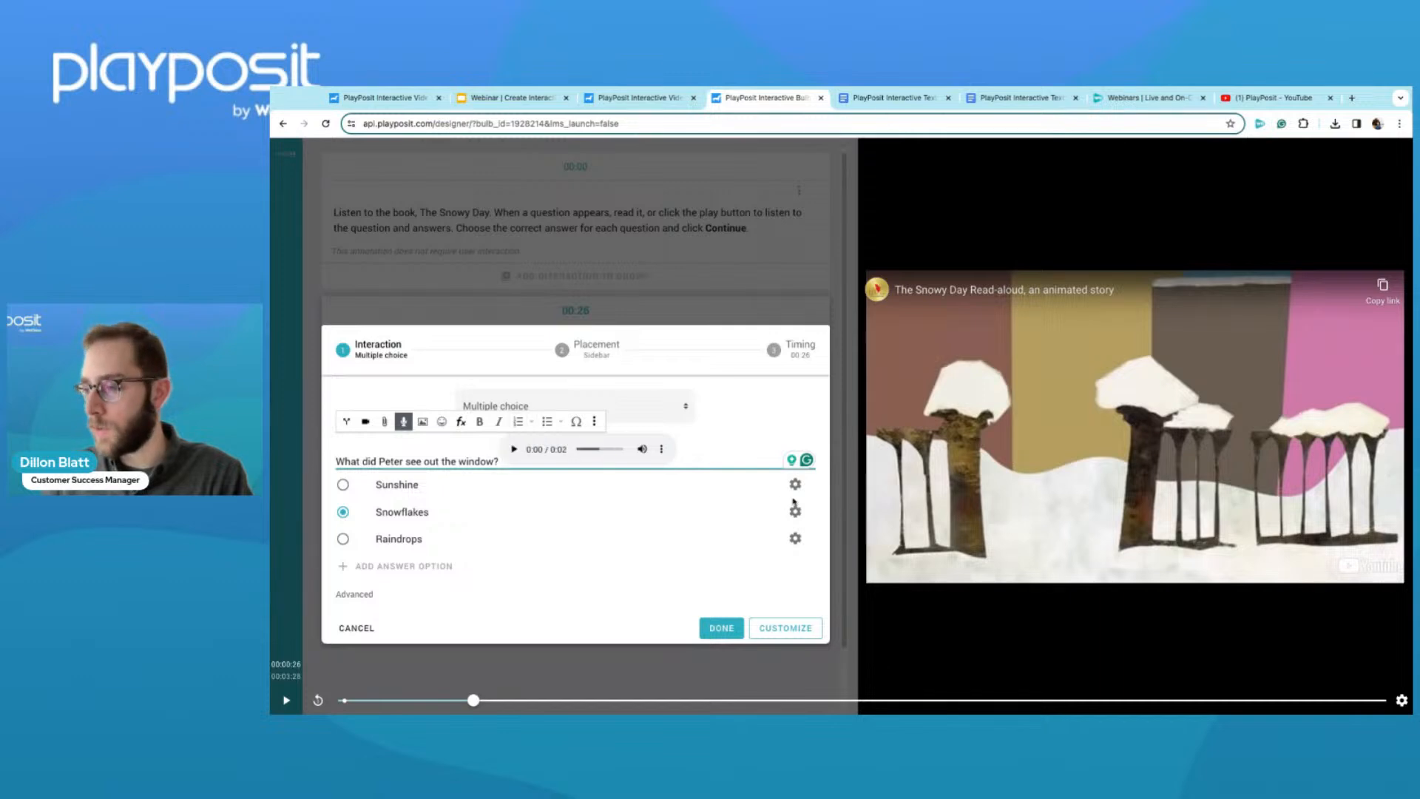
# Record an audio reading of the Sunshine answer choice and keep the clip.
pyautogui.click(444, 485)
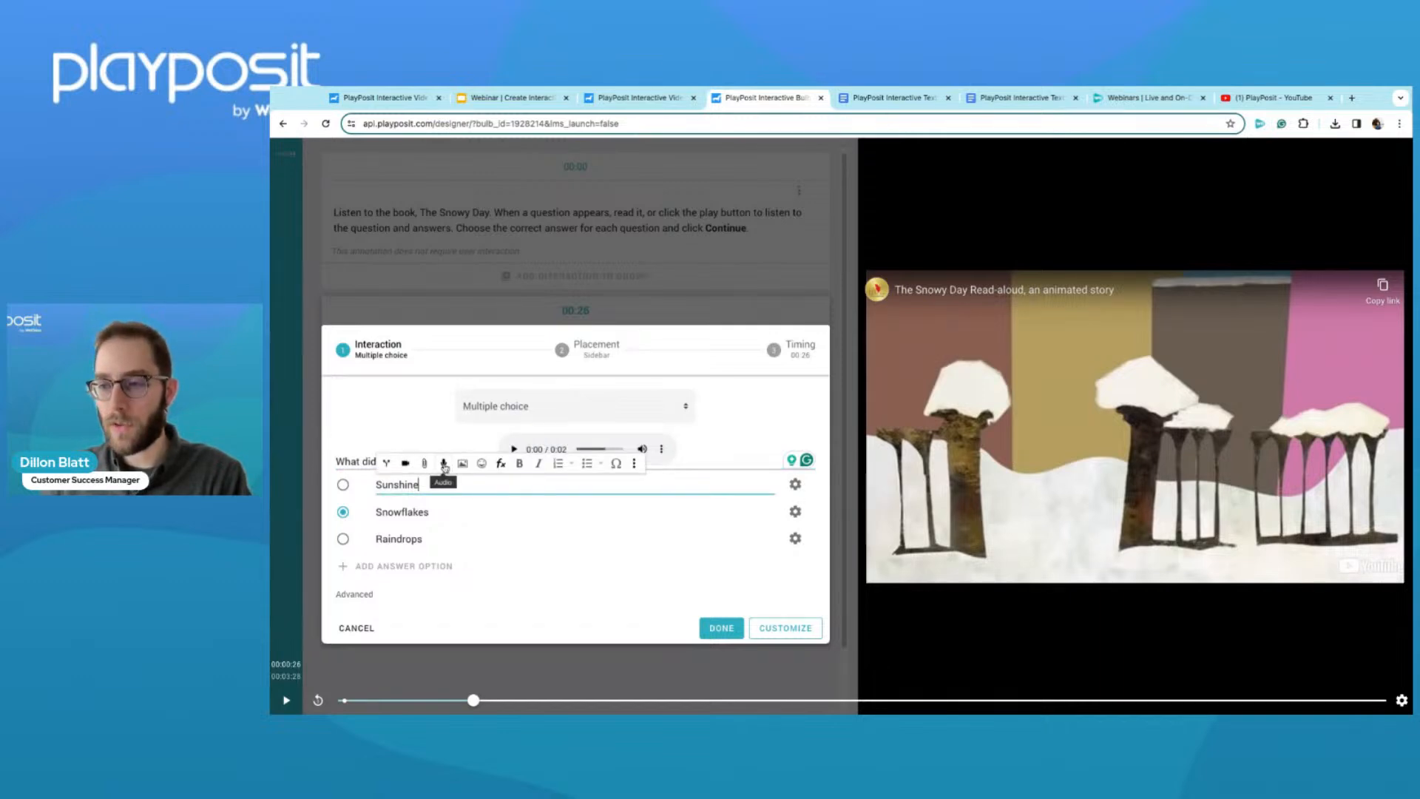
pyautogui.click(444, 464)
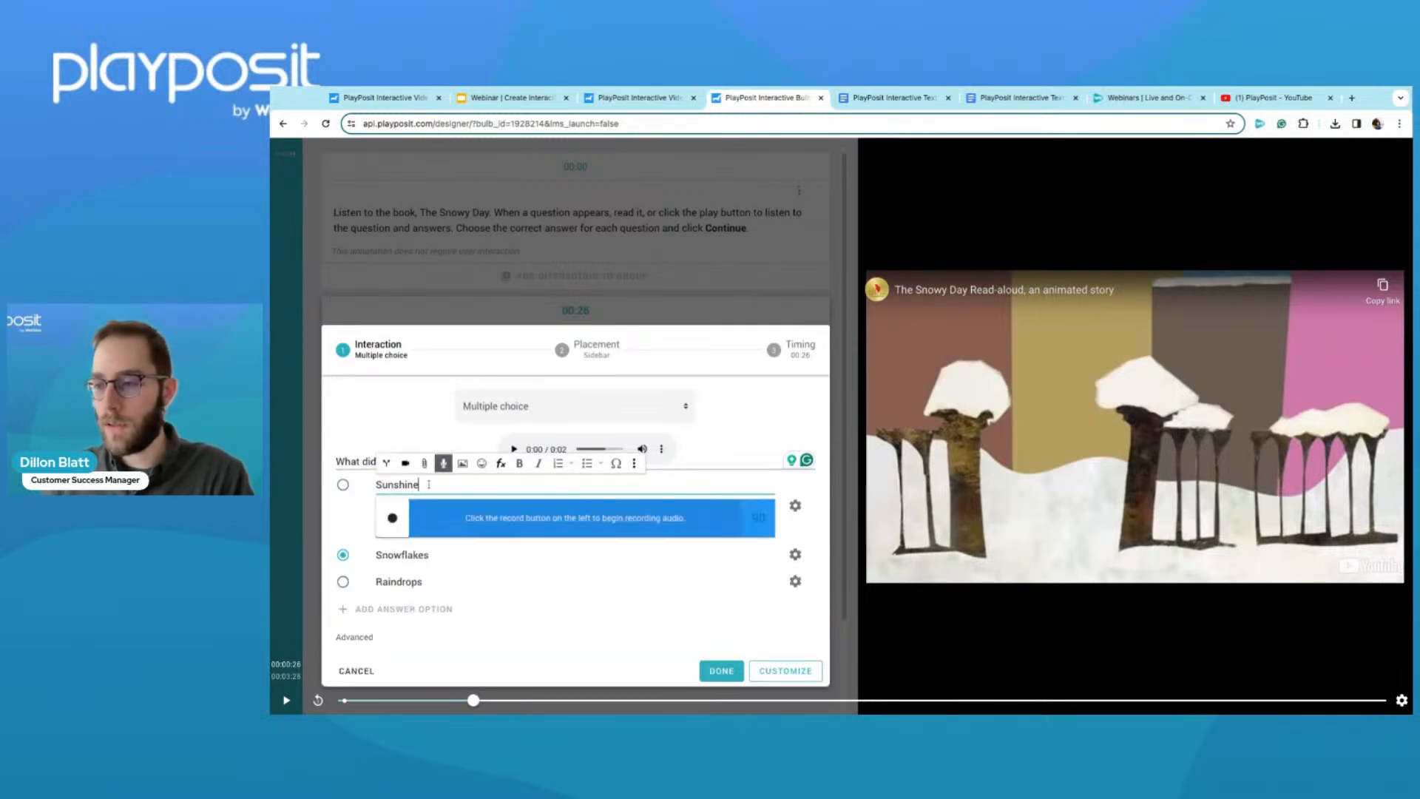
pyautogui.click(396, 517)
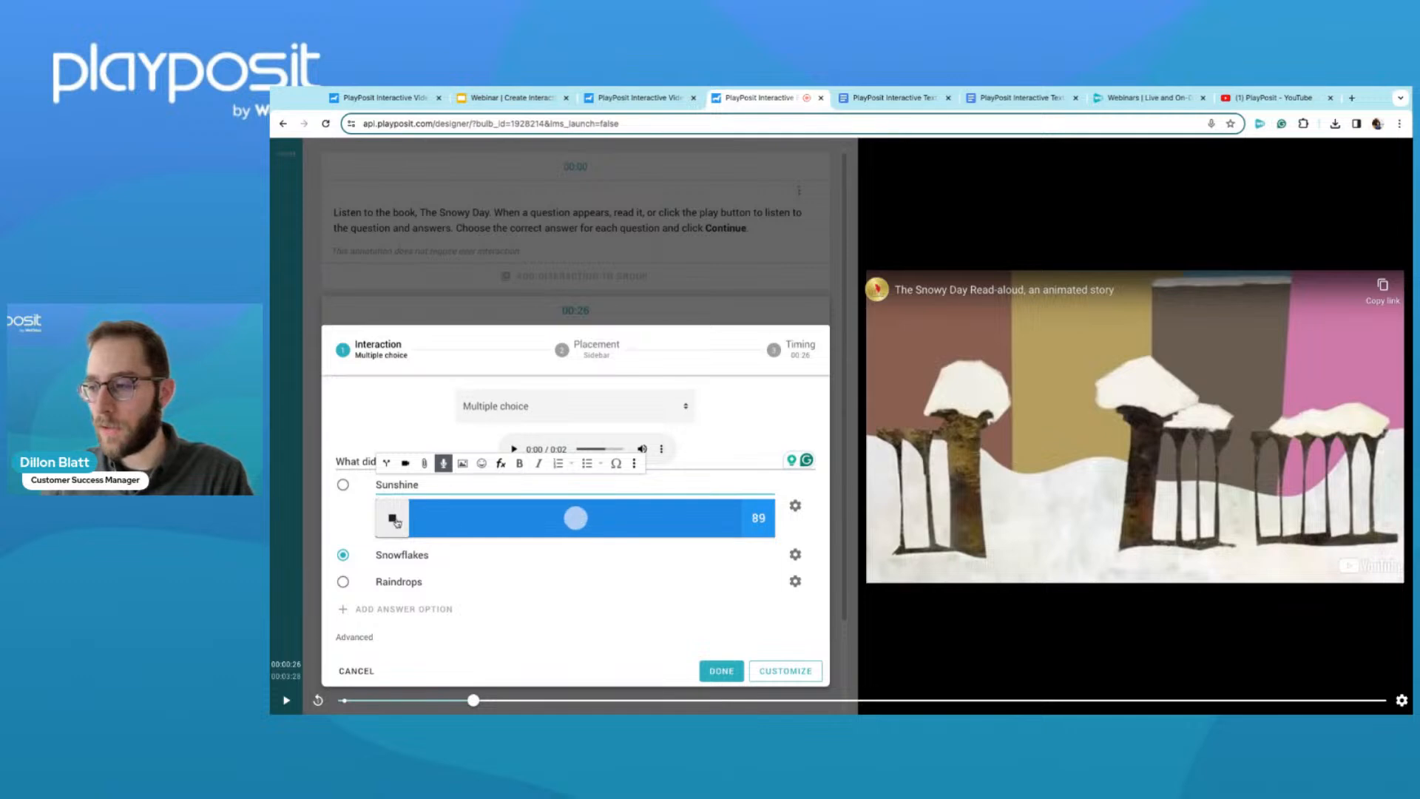
pyautogui.click(395, 522)
pyautogui.click(761, 518)
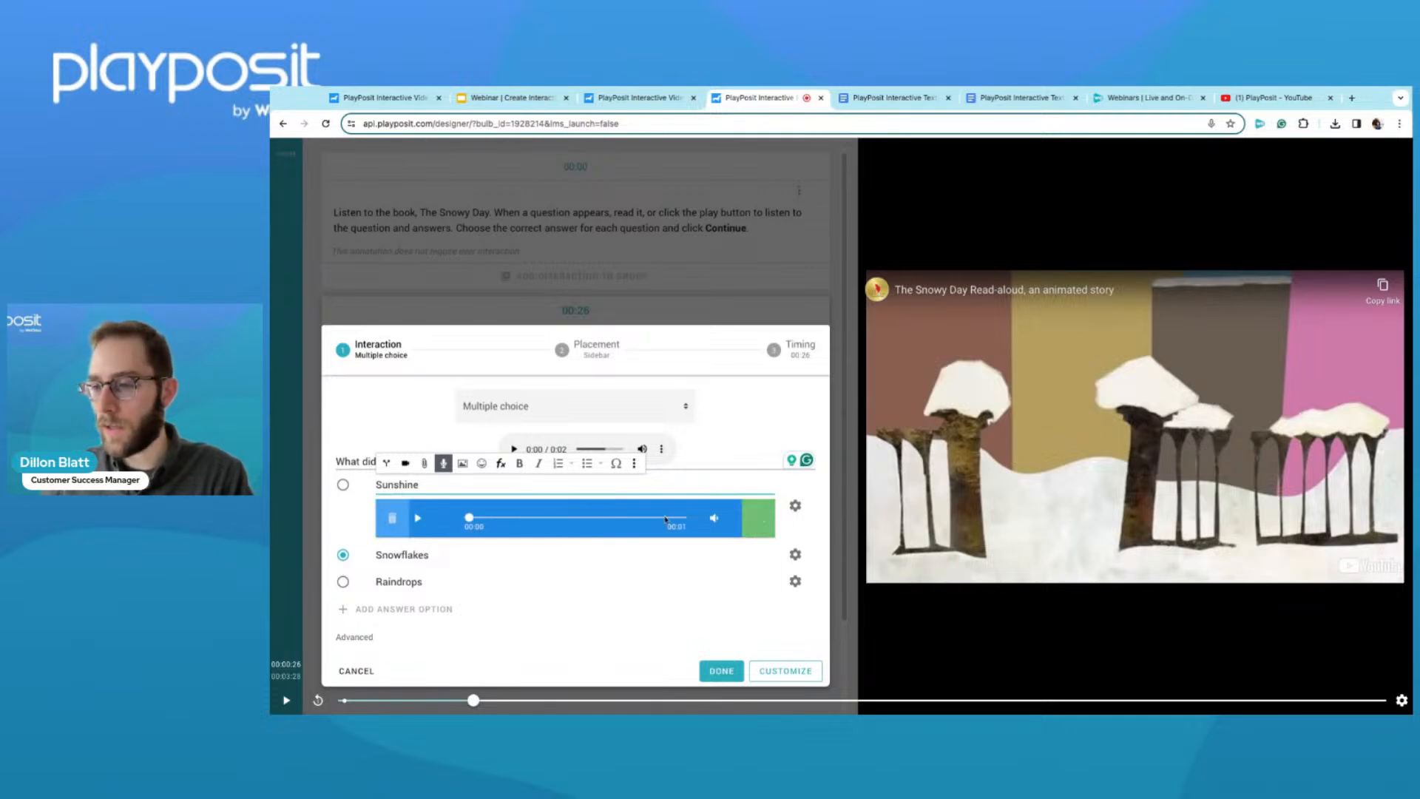
# Record an audio reading of the Snowflakes answer choice and keep the clip.
pyautogui.click(425, 531)
pyautogui.click(444, 511)
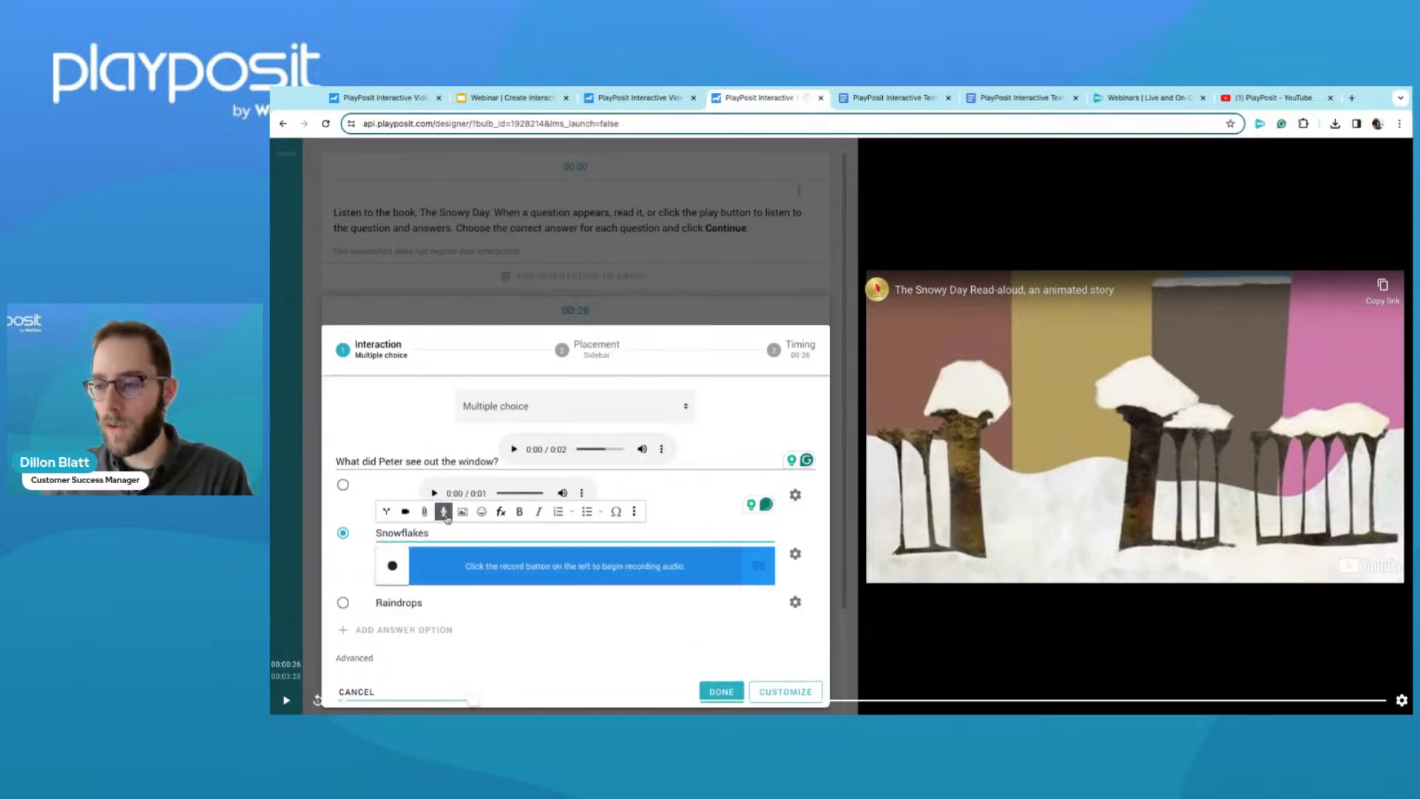
pyautogui.click(394, 566)
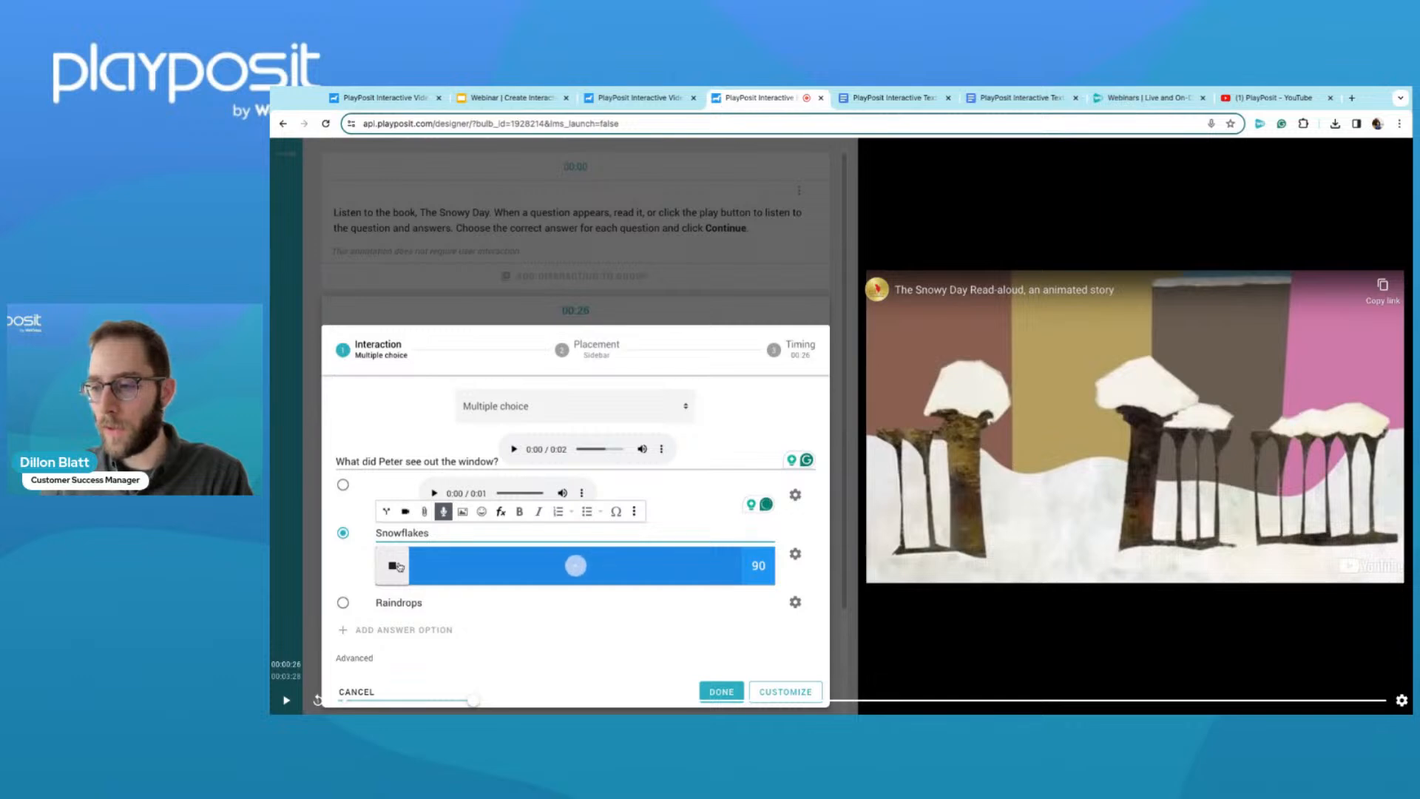
pyautogui.click(393, 566)
pyautogui.click(759, 566)
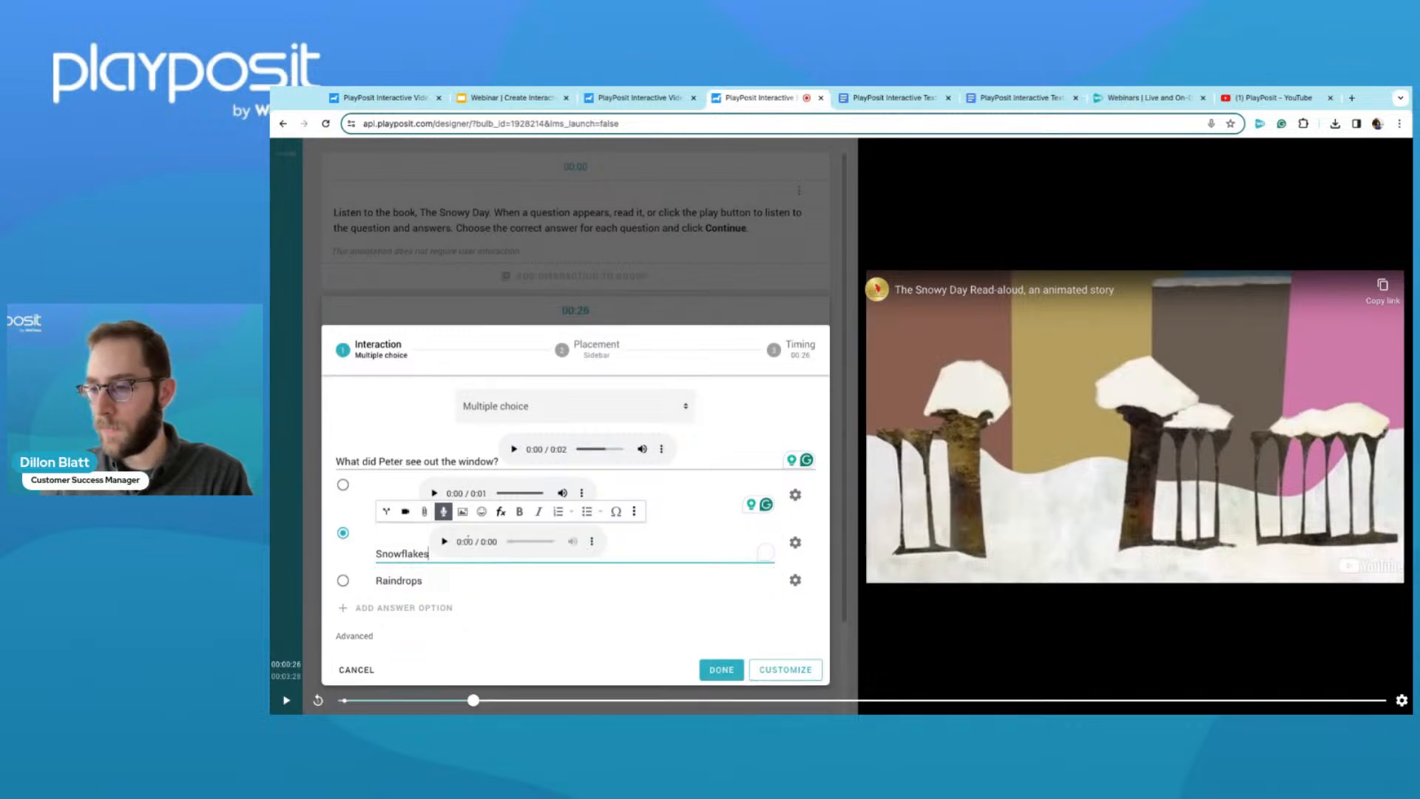
# Record an audio reading of the Raindrops answer choice and keep the clip.
pyautogui.click(441, 579)
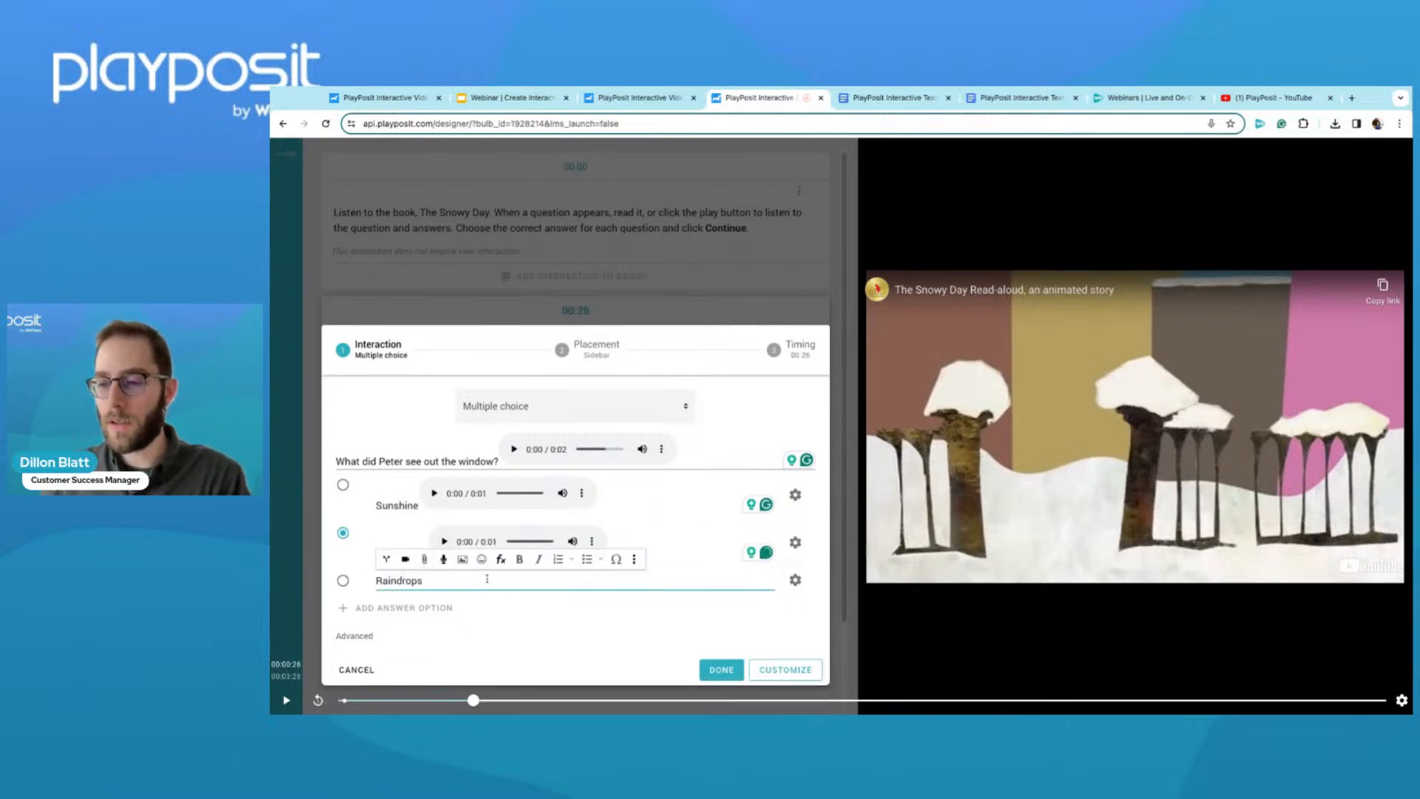
pyautogui.click(448, 562)
pyautogui.click(392, 611)
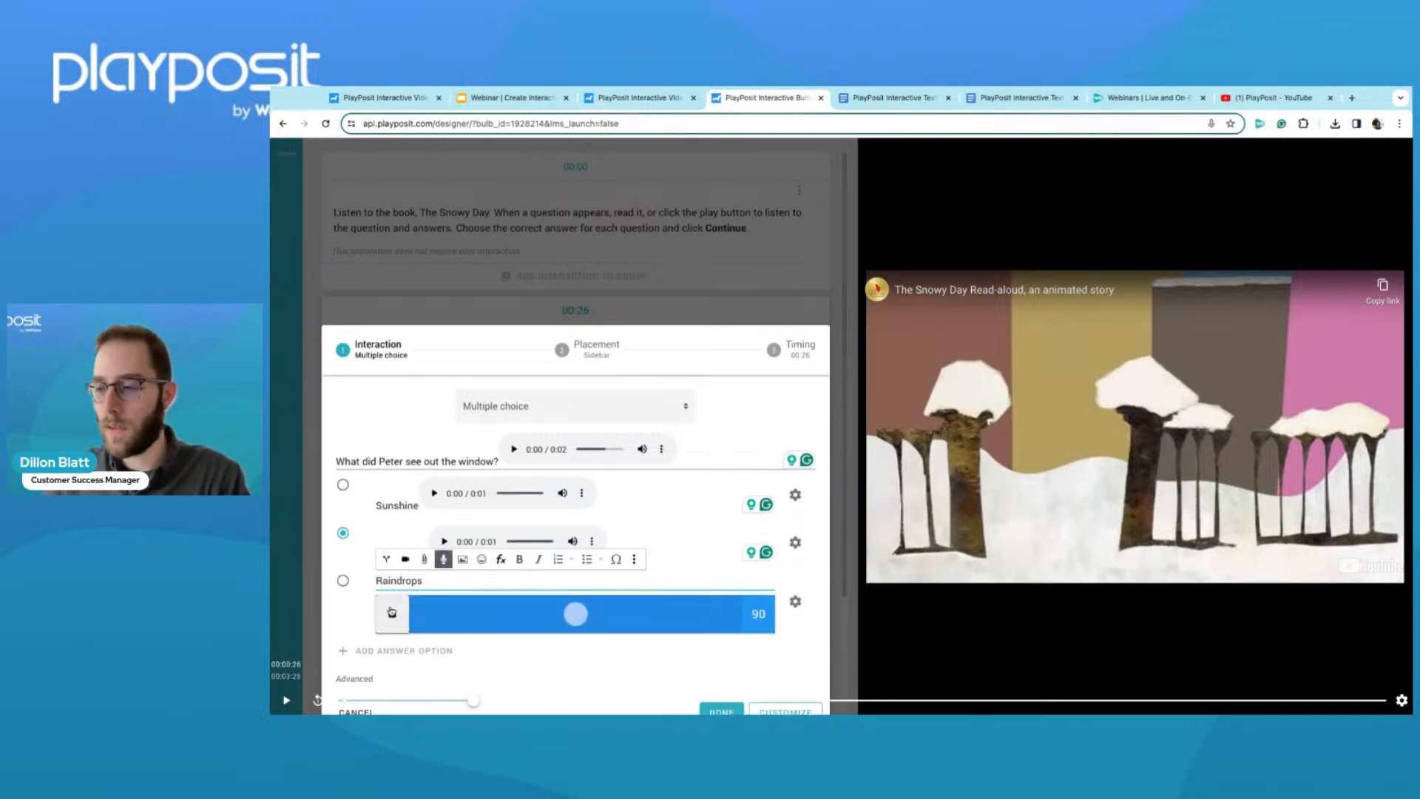
pyautogui.click(393, 614)
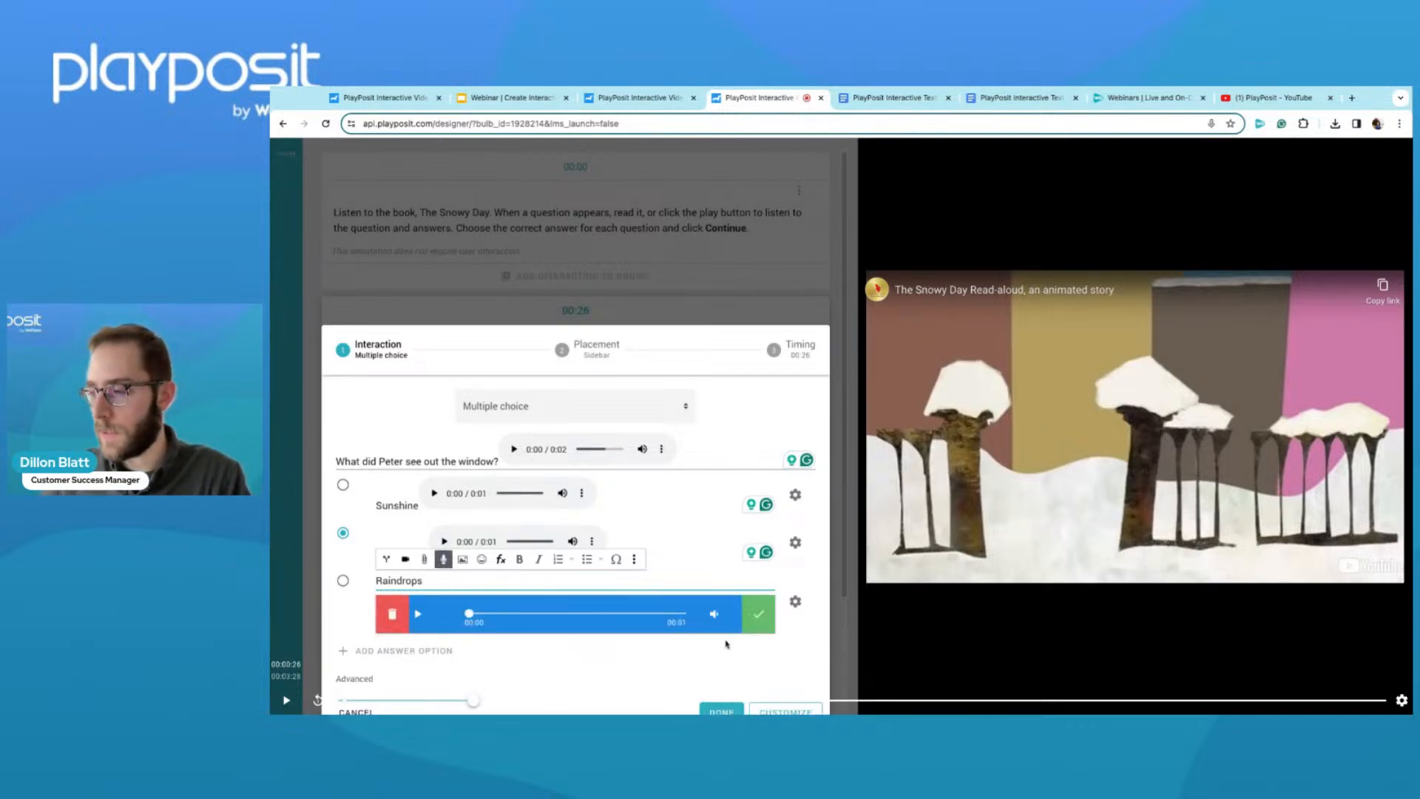
pyautogui.click(756, 615)
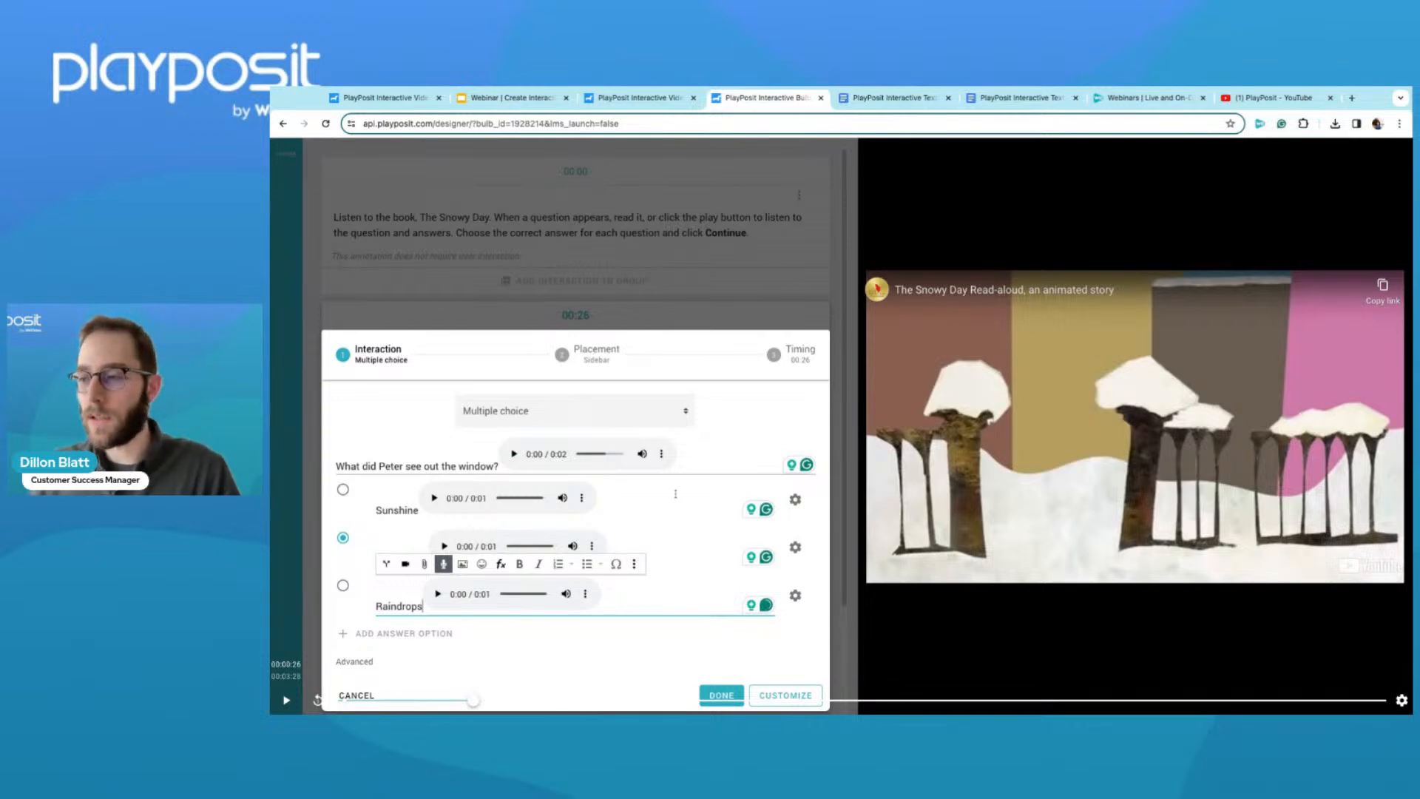
# Place the cursor in the Sunshine answer choice, and search Google for "sunshine image" in a new browser tab.
pyautogui.click(747, 441)
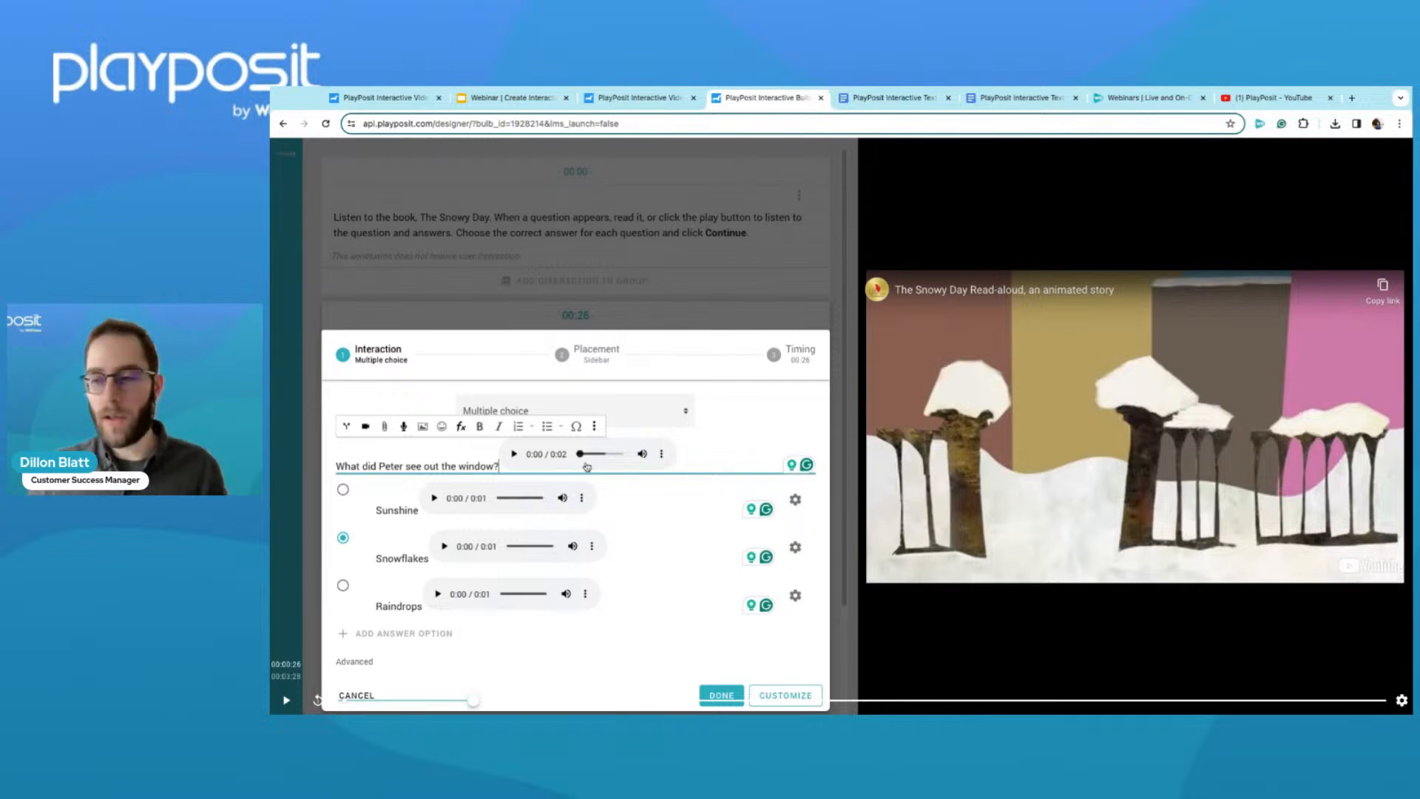
pyautogui.scroll(-1, 562, 457)
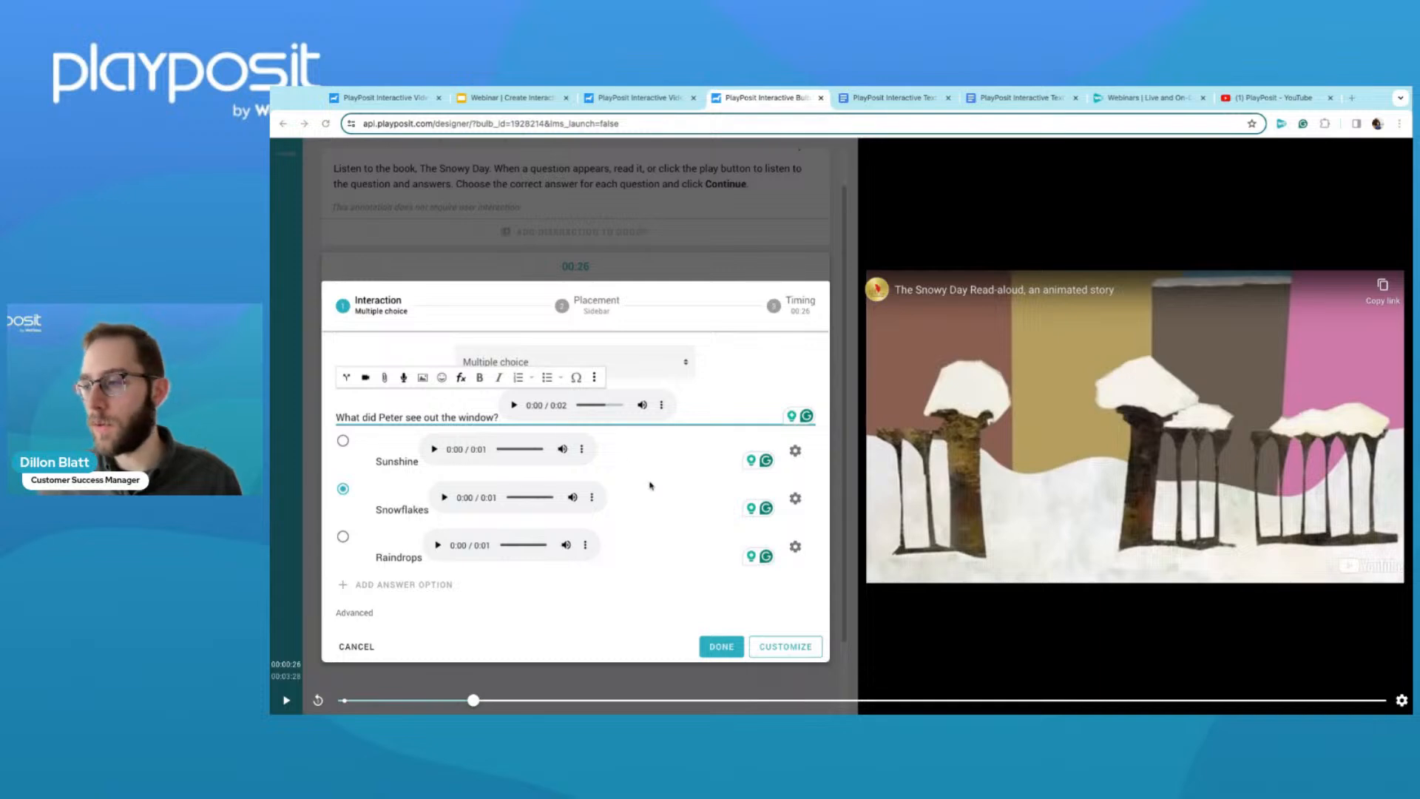
pyautogui.click(662, 450)
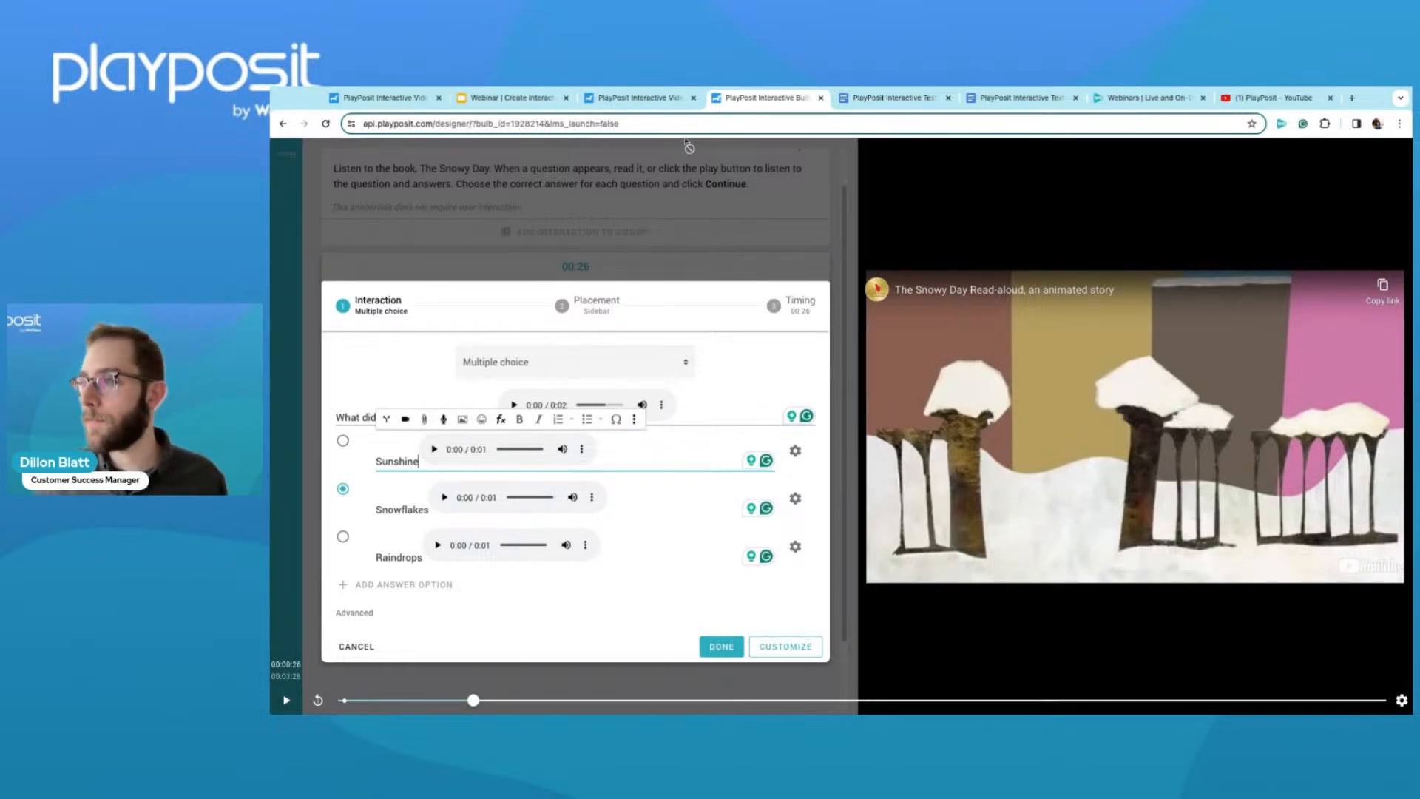
pyautogui.click(1352, 99)
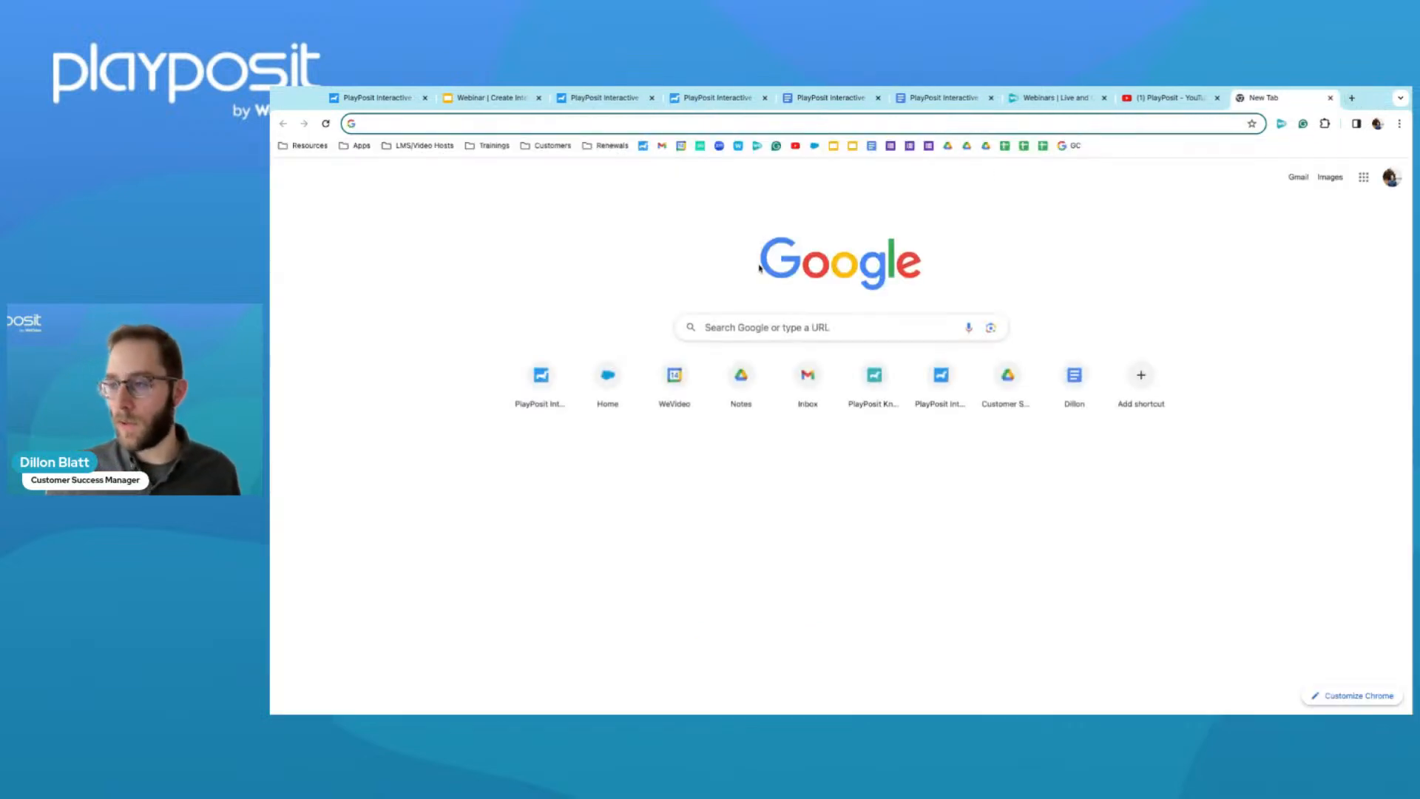
pyautogui.write('sunshine')
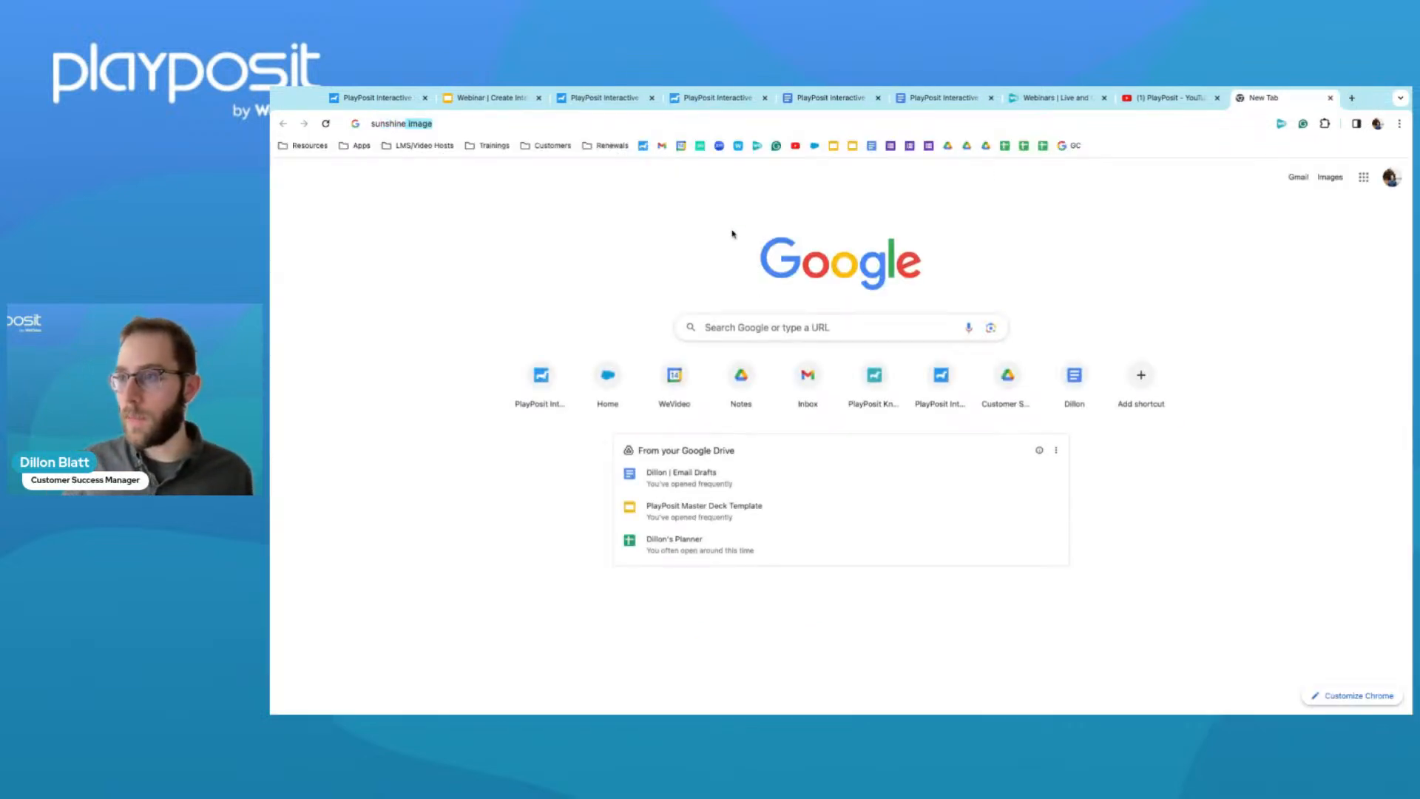
pyautogui.press('Return')
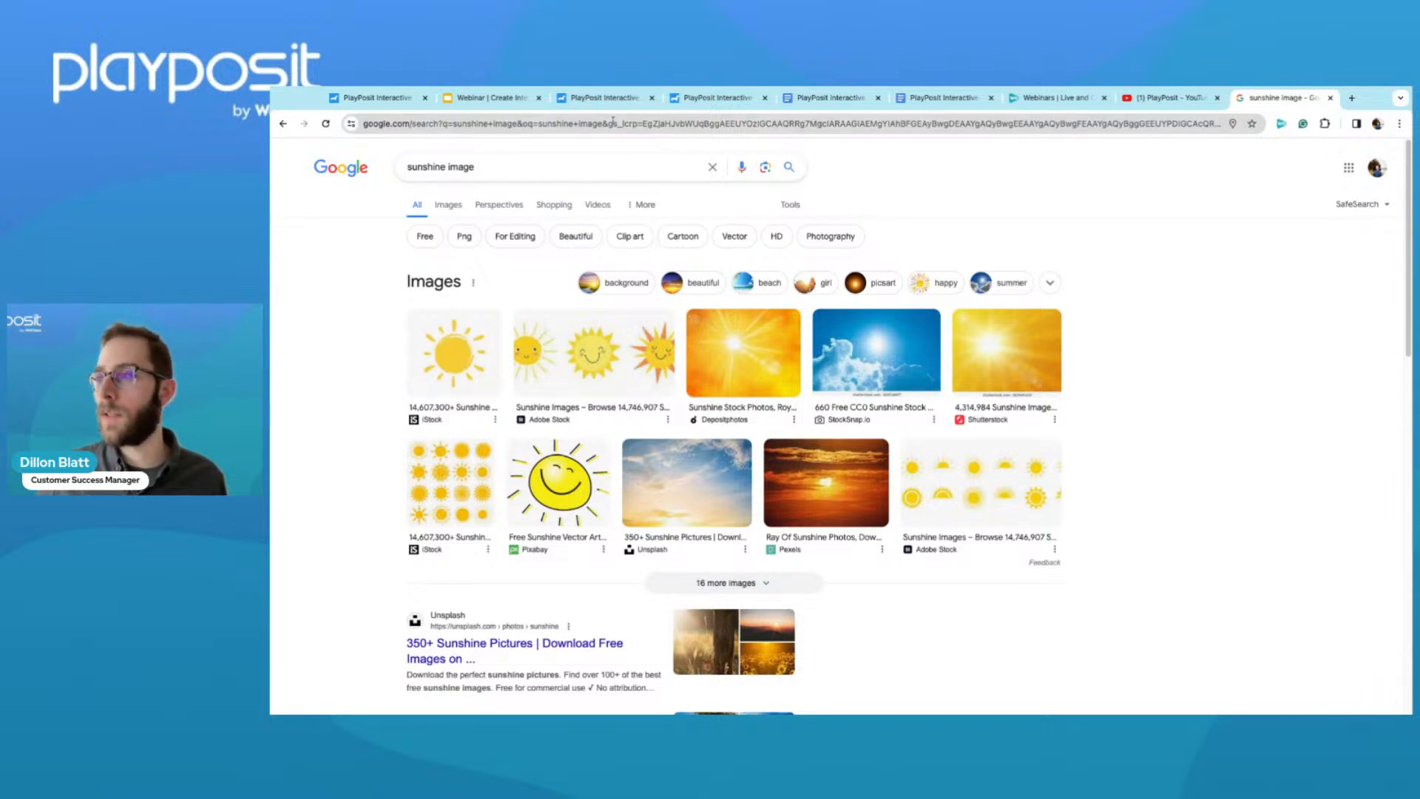
# Check the Adding Images instructions in the Participant Guide, highlighting the first three, and return to the bulb designer.
pyautogui.click(824, 104)
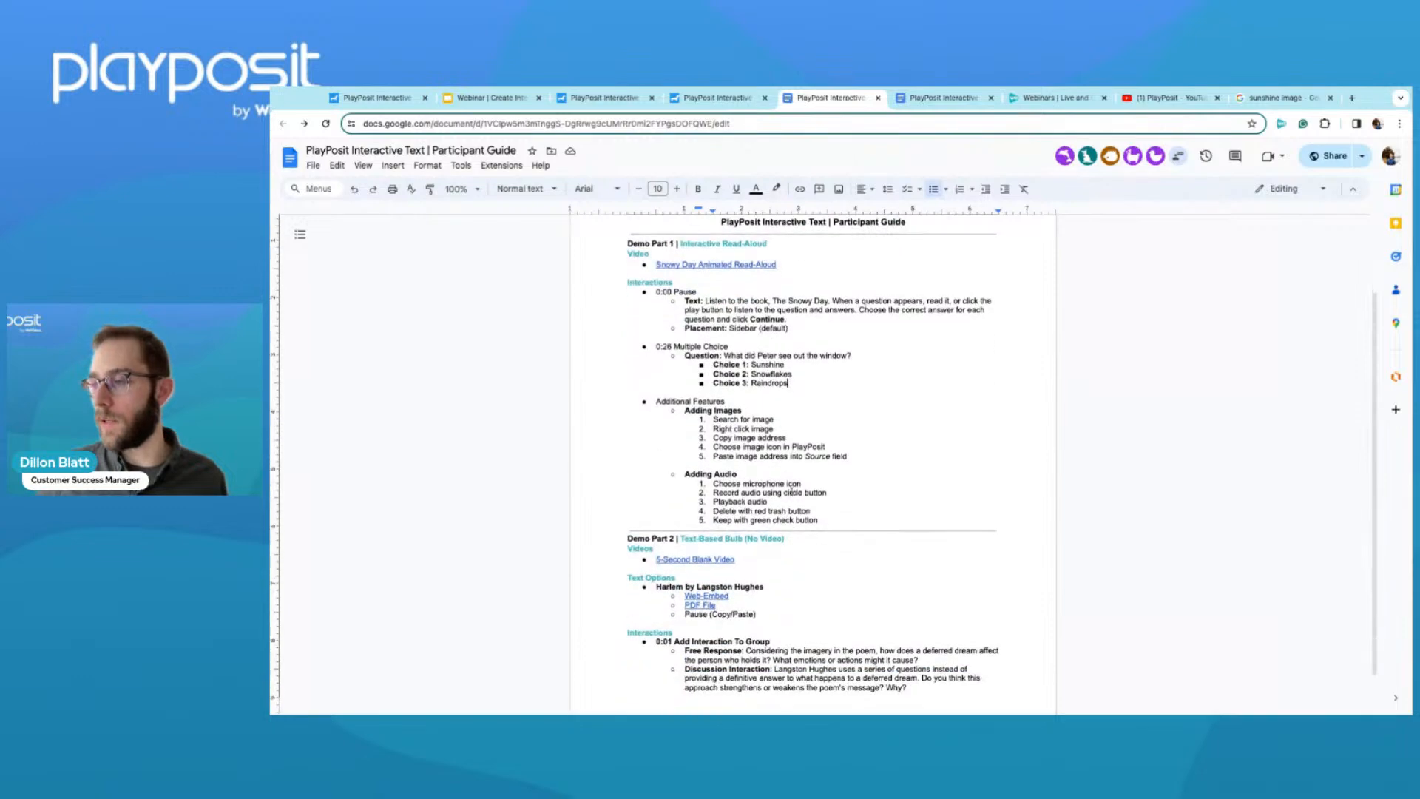
pyautogui.moveTo(791, 437); pyautogui.dragTo(713, 419)
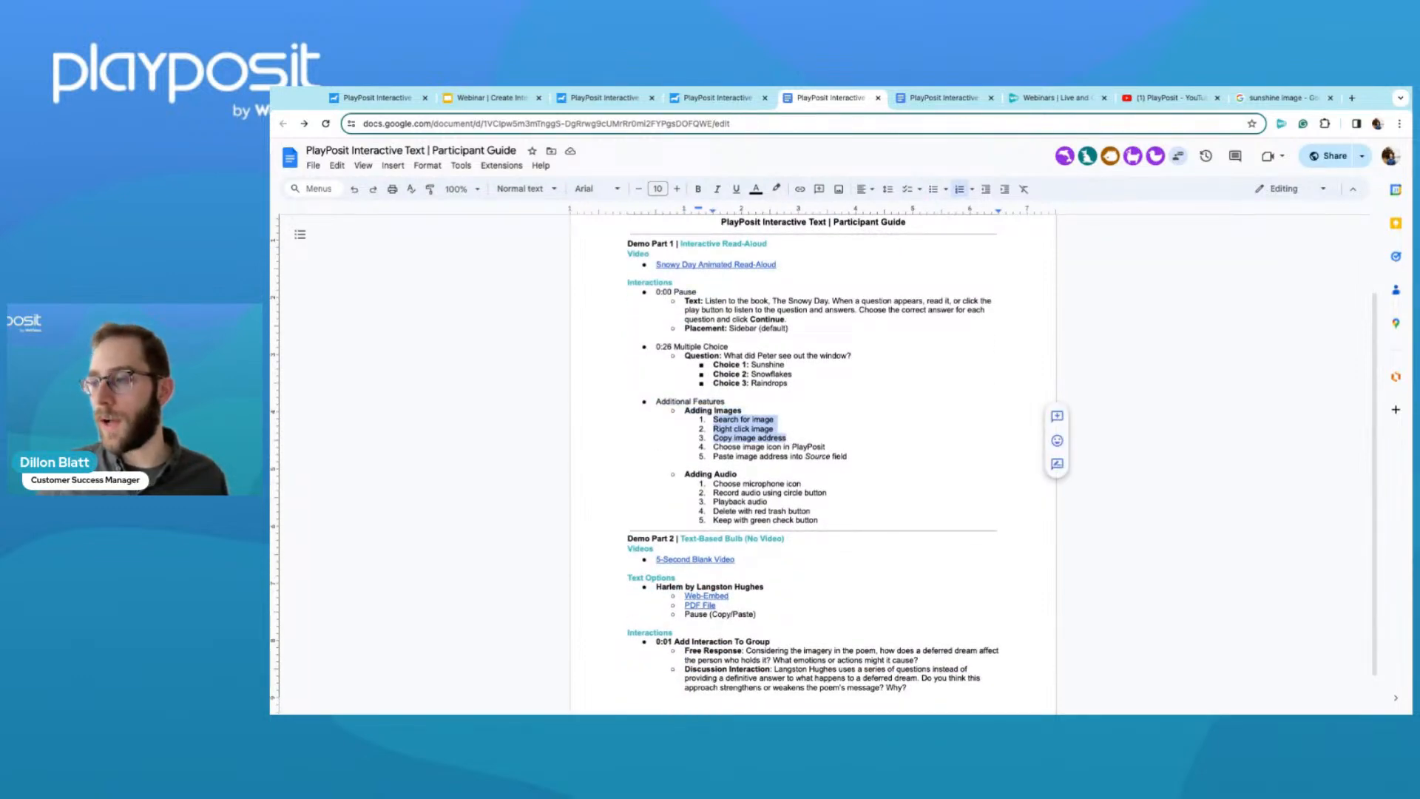
pyautogui.click(695, 100)
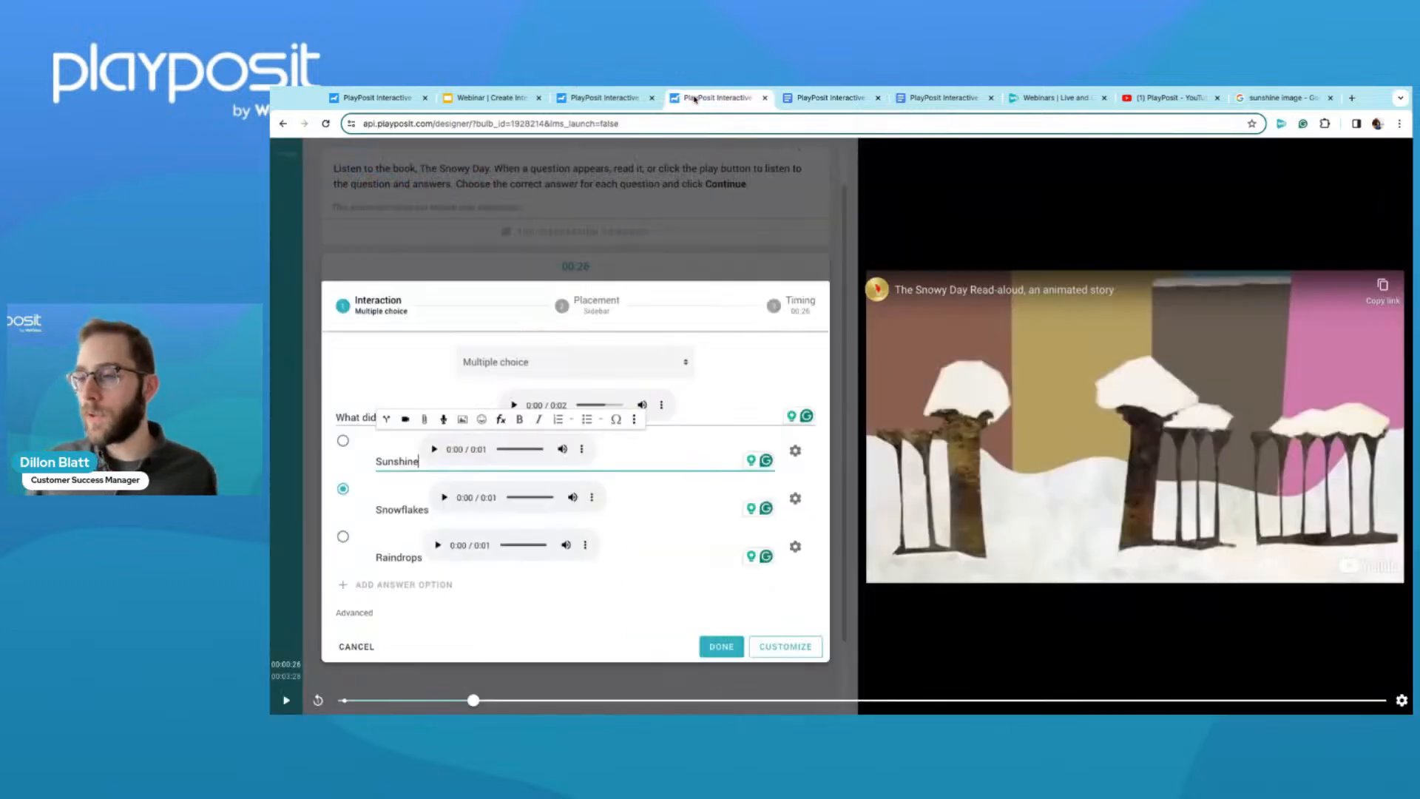
# Insert the sun picture into the Sunshine answer choice using its copied image address, and shrink it to a small icon beside the word.
pyautogui.click(463, 419)
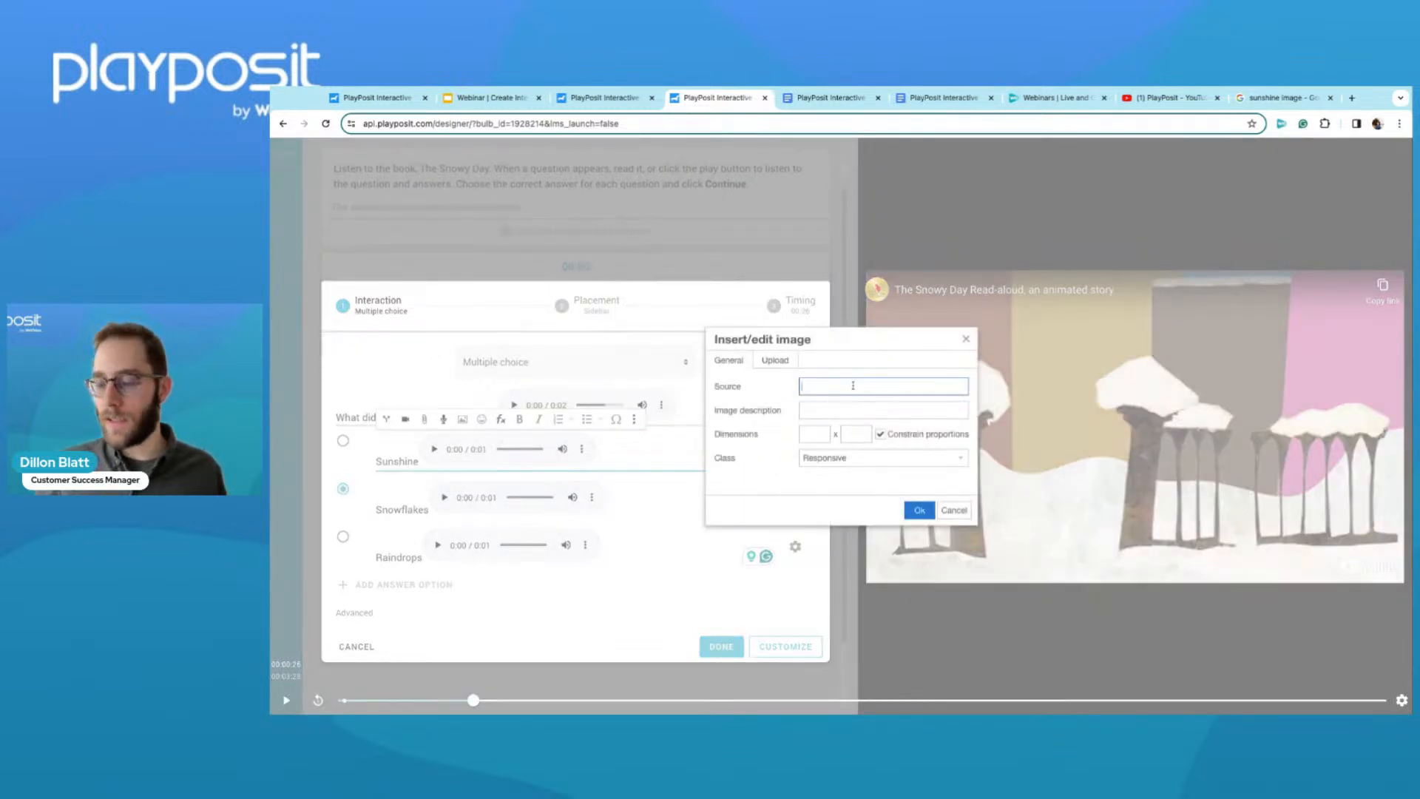
pyautogui.hotkey('ctrl', 'v')
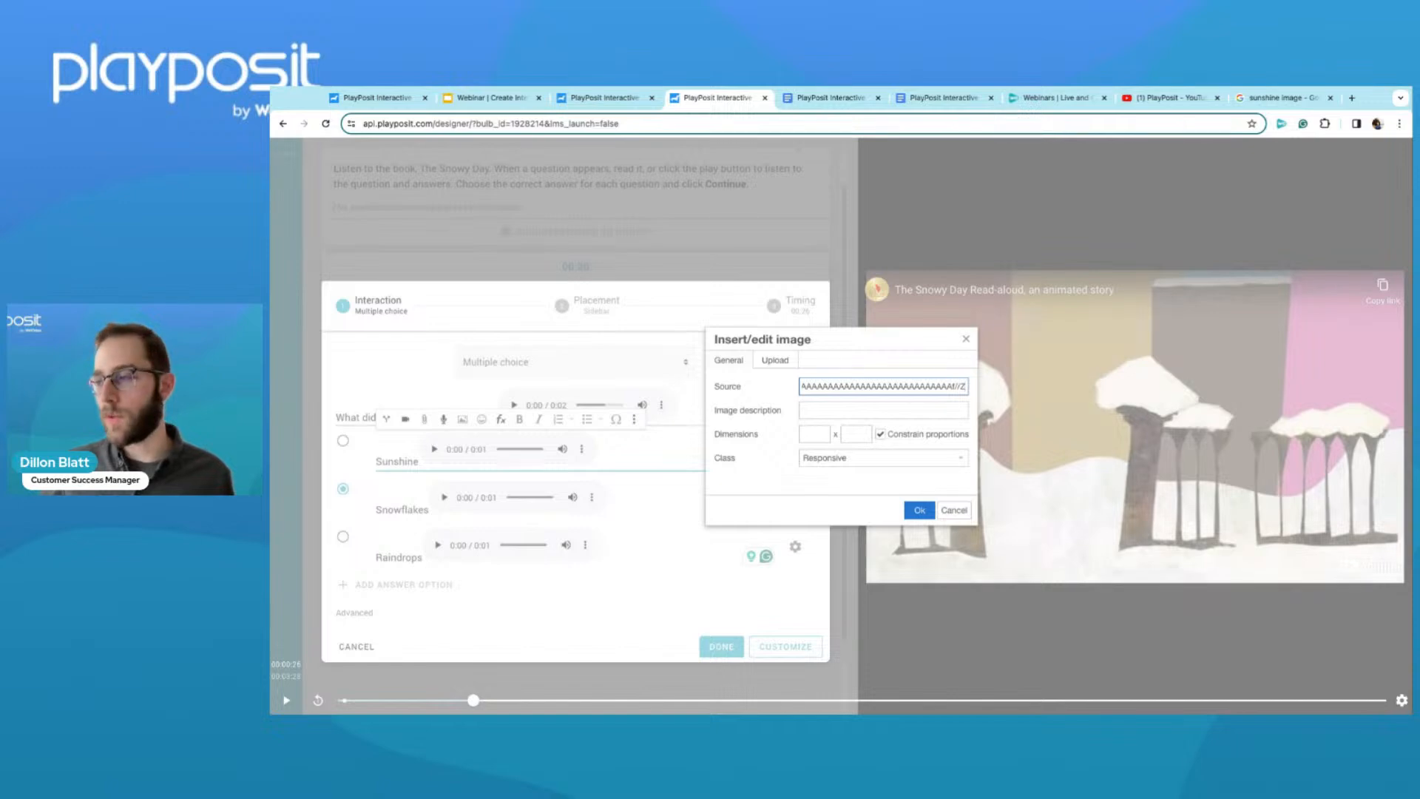
pyautogui.click(914, 514)
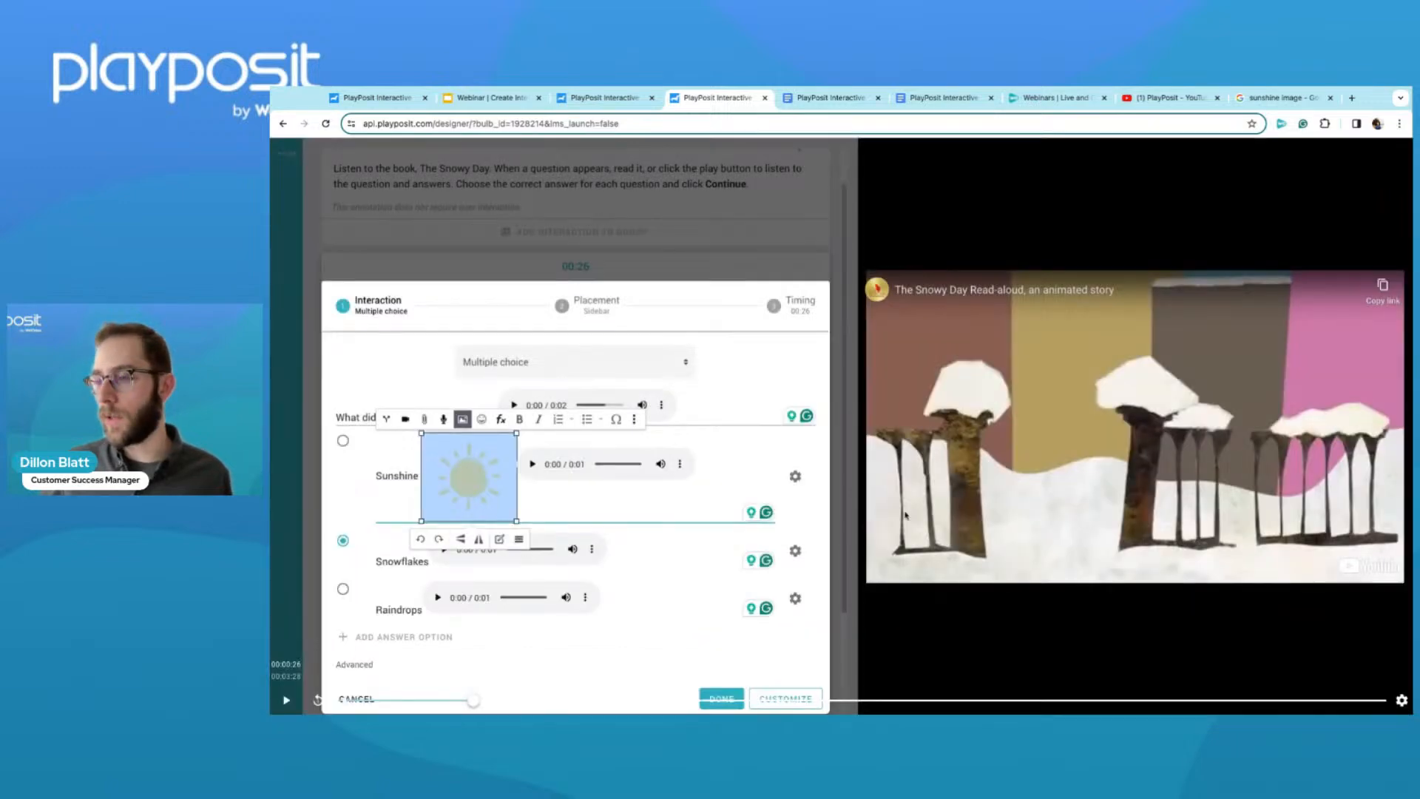
pyautogui.click(626, 508)
pyautogui.click(444, 485)
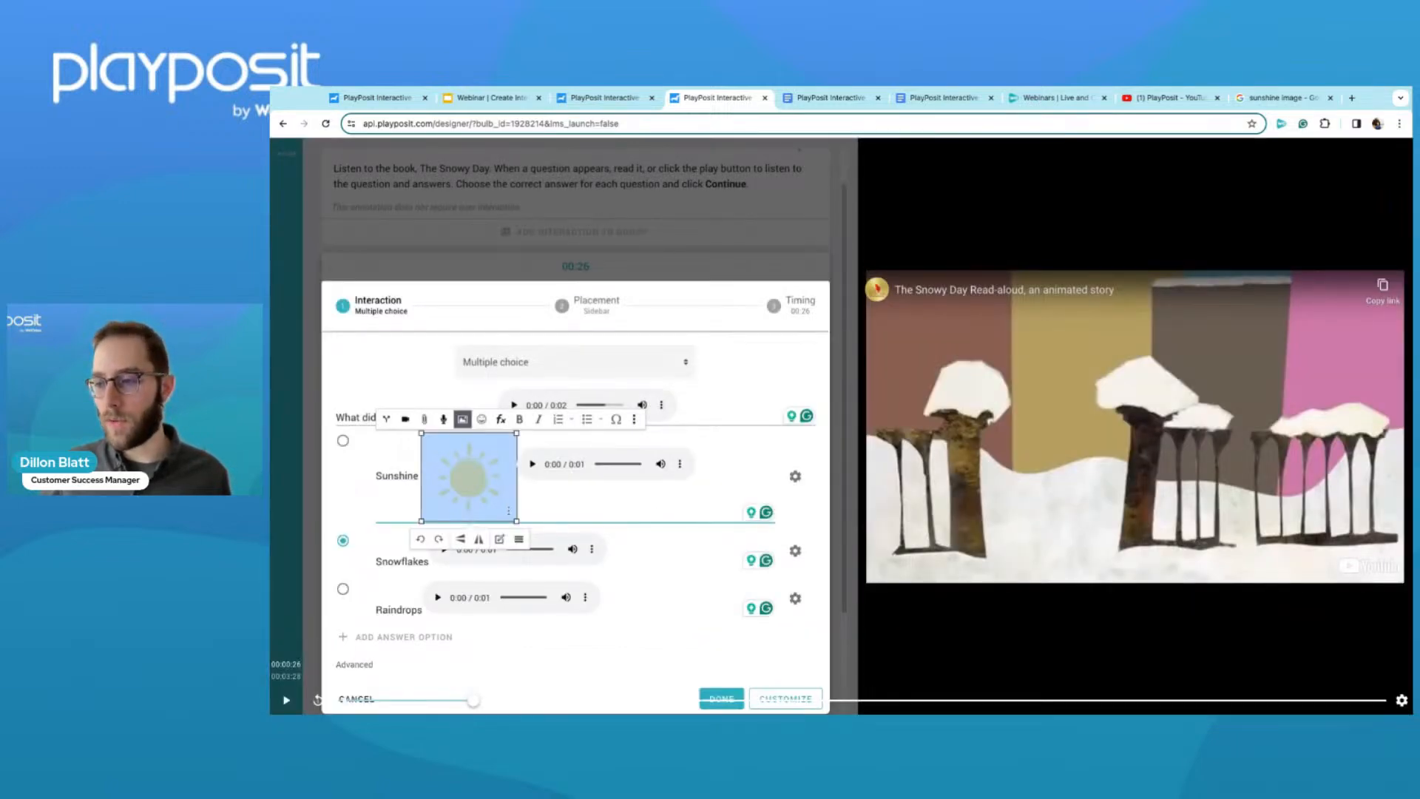
pyautogui.moveTo(516, 521); pyautogui.dragTo(474, 467)
pyautogui.click(503, 472)
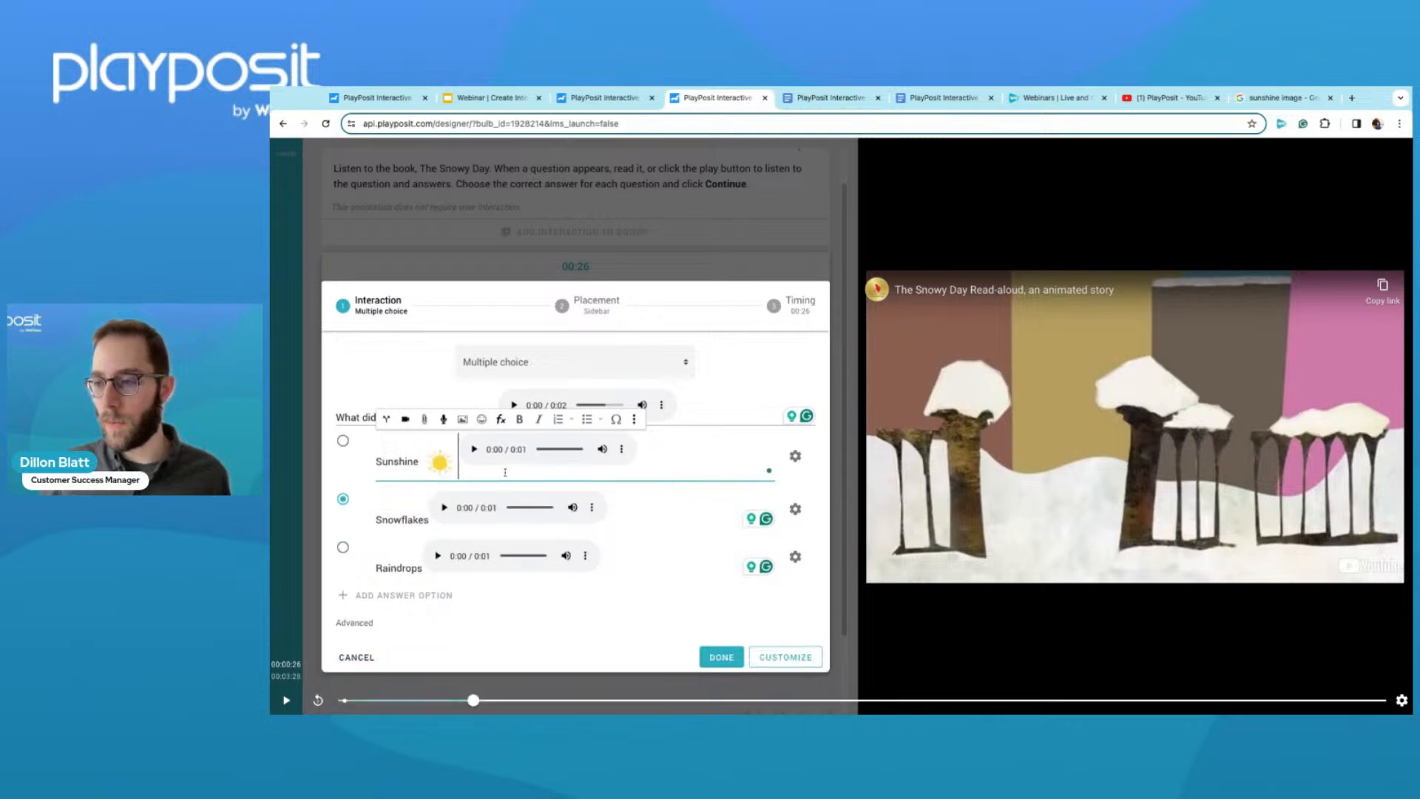
# Place the cursor in the Snowflakes answer choice, and search Google for "snowflakes image" in the existing image search tab.
pyautogui.click(667, 508)
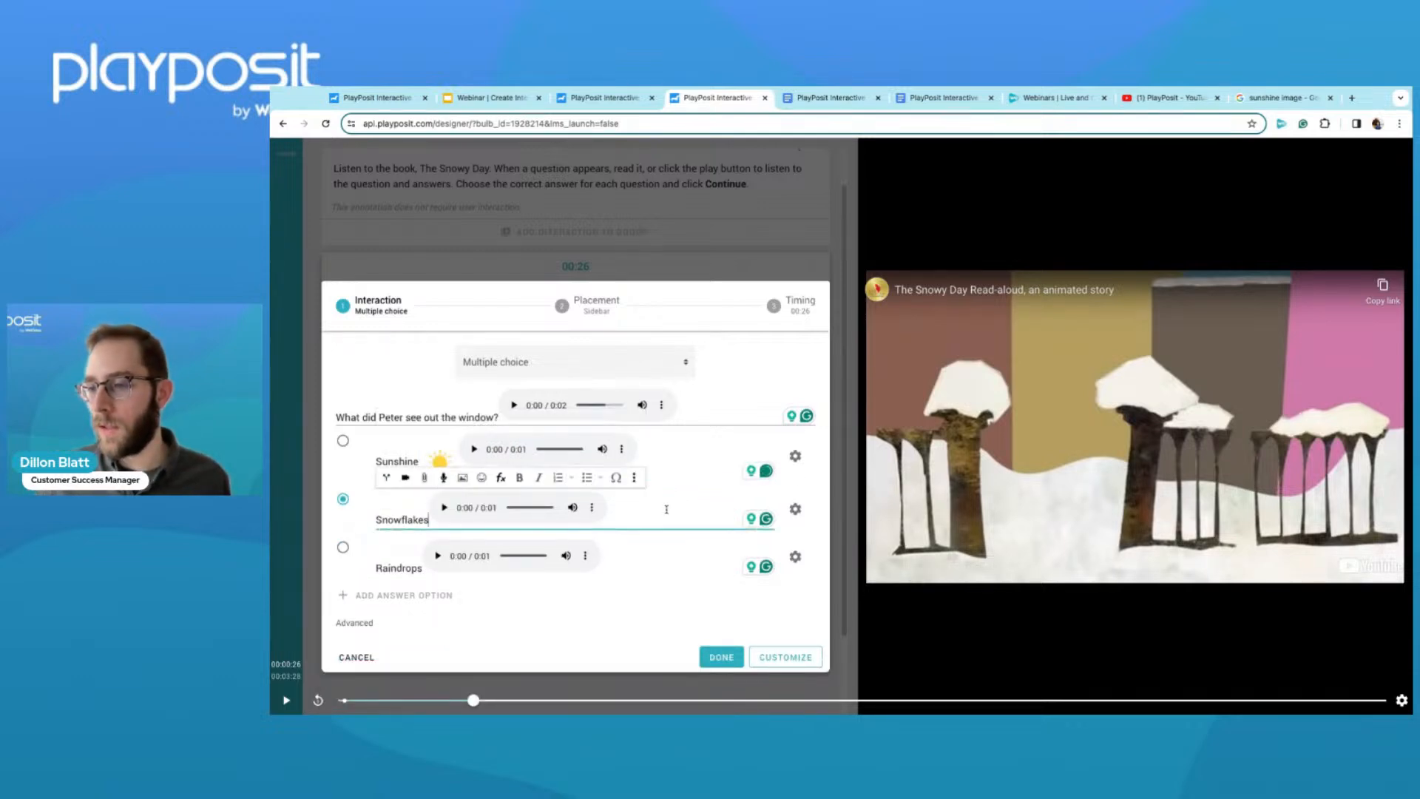
pyautogui.click(1284, 97)
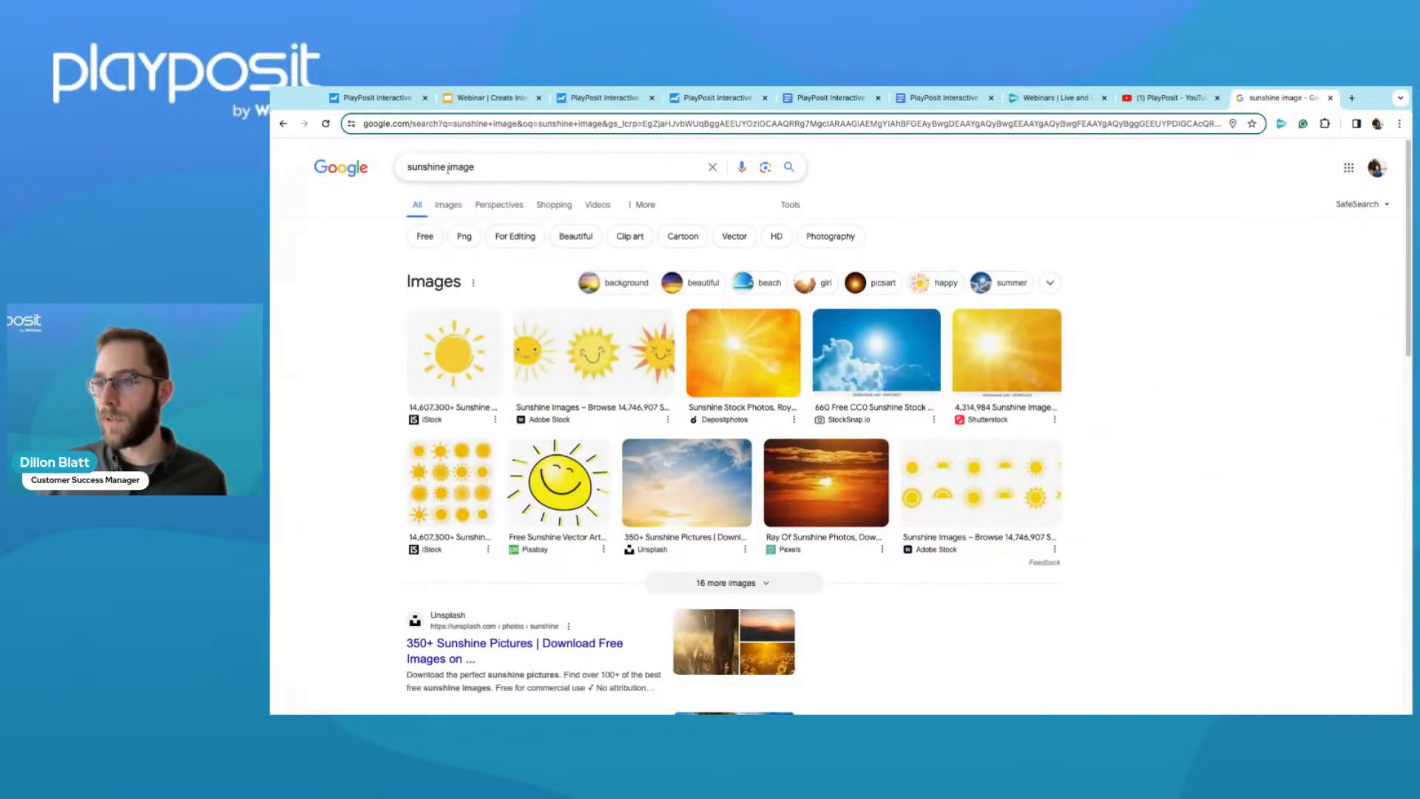
pyautogui.click(412, 167)
pyautogui.write('nowbflakes')
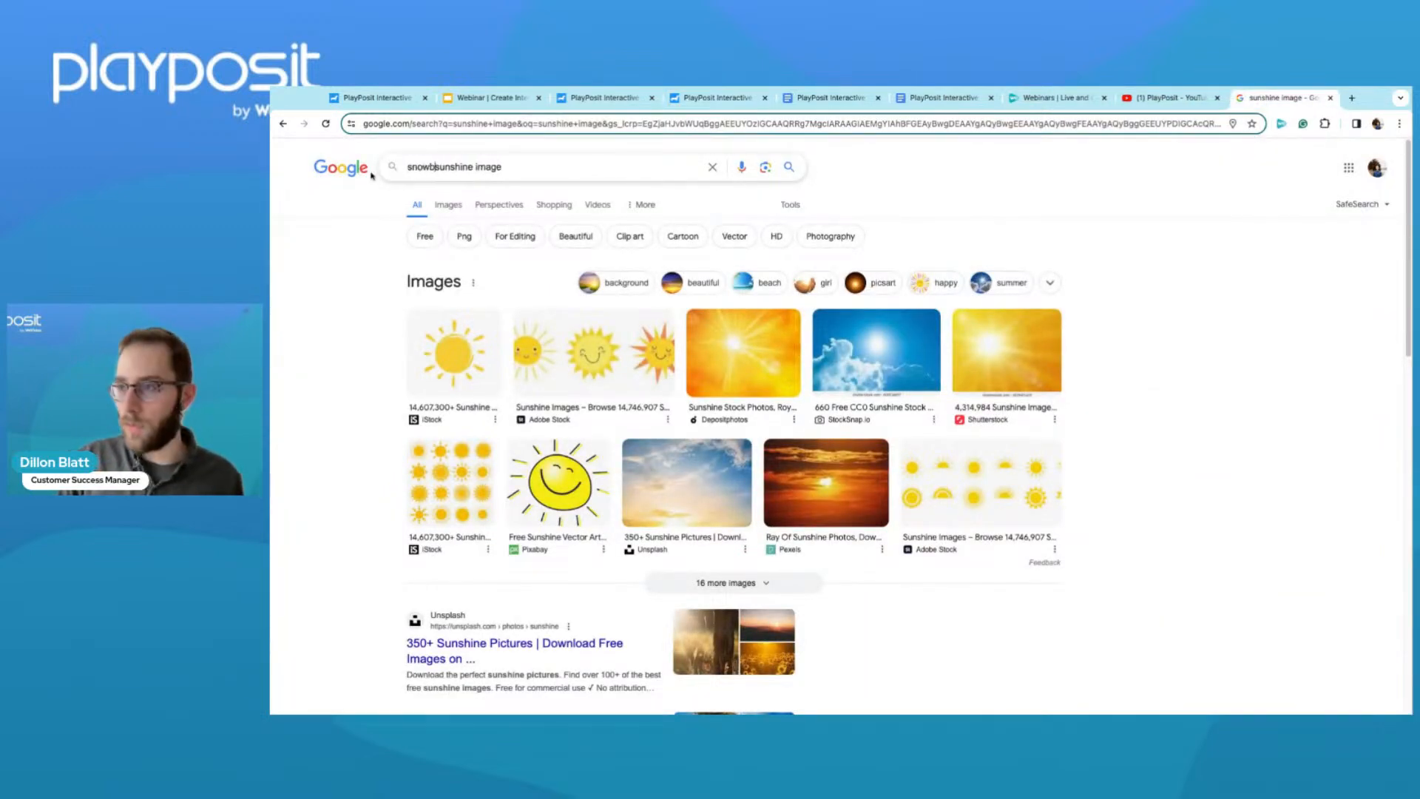
pyautogui.click(488, 167)
pyautogui.press('BackSpace')
pyautogui.press('BackSpace')
pyautogui.press('BackSpace')
pyautogui.press('BackSpace')
pyautogui.press('BackSpace')
pyautogui.press('BackSpace')
pyautogui.press('BackSpace')
pyautogui.press('BackSpace')
pyautogui.press('BackSpace')
pyautogui.press('BackSpace')
pyautogui.press('BackSpace')
pyautogui.press('BackSpace')
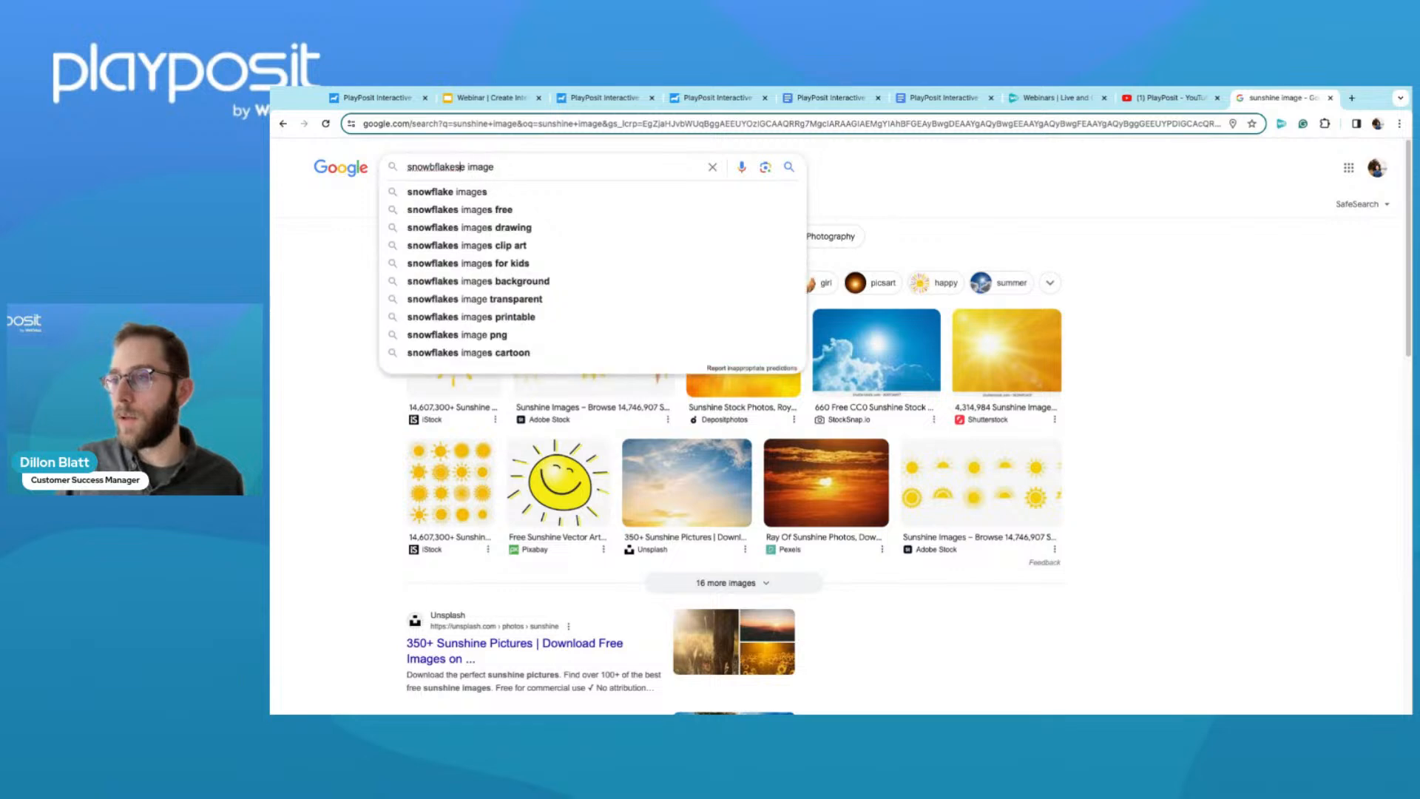
pyautogui.press('BackSpace')
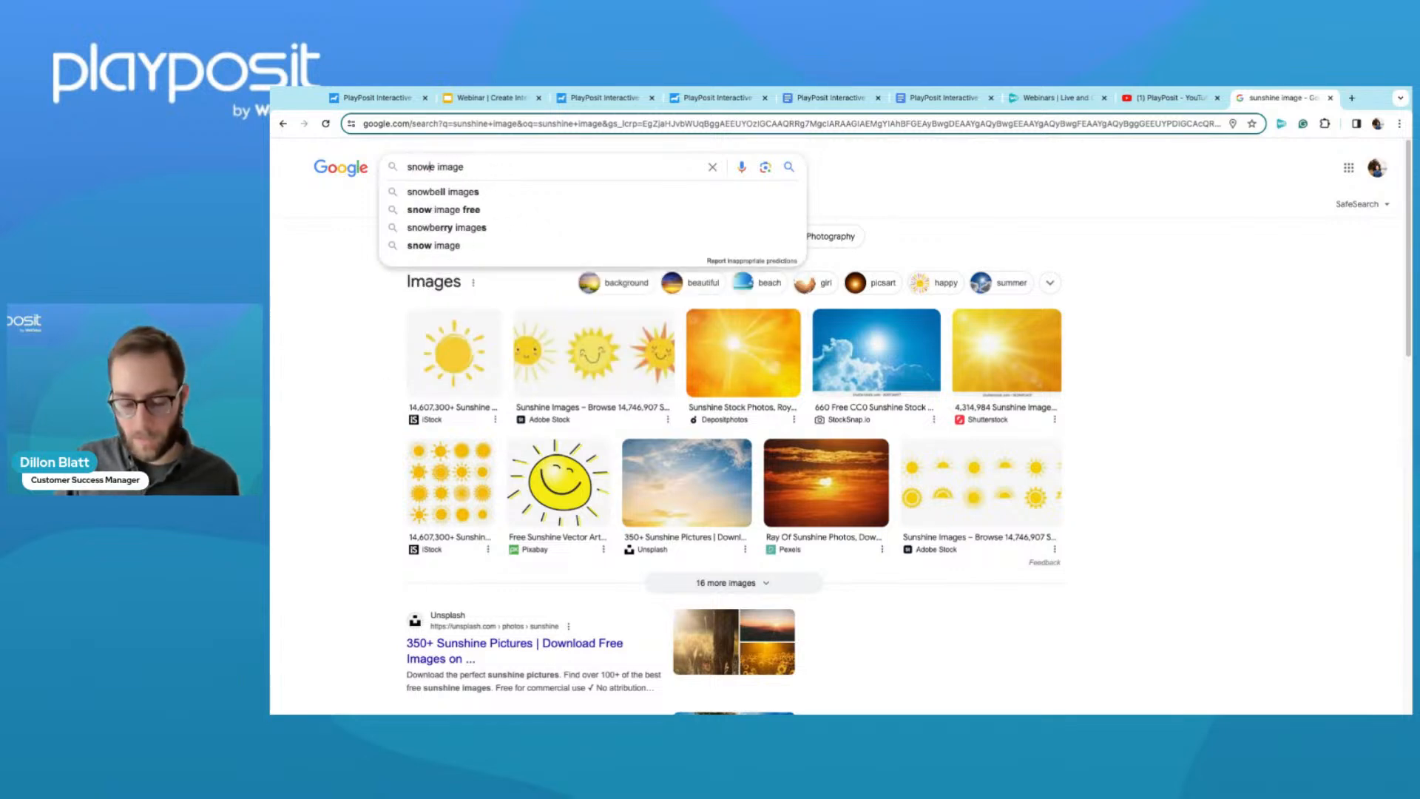
pyautogui.write('flakes')
pyautogui.press('Delete')
pyautogui.press('Return')
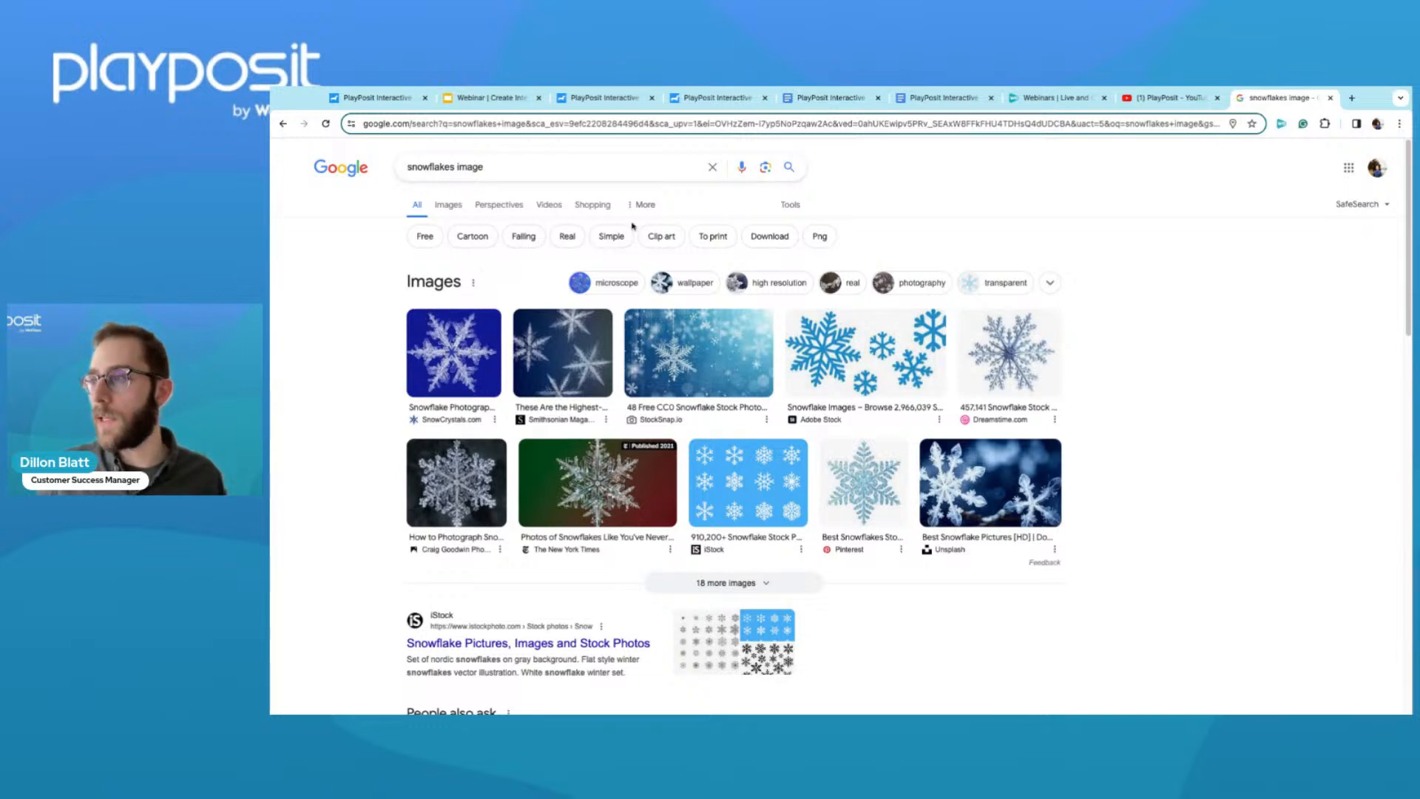
# Insert the blue snowflake picture into the Snowflakes answer choice using its copied image address, and shrink it to a small icon.
pyautogui.click(725, 100)
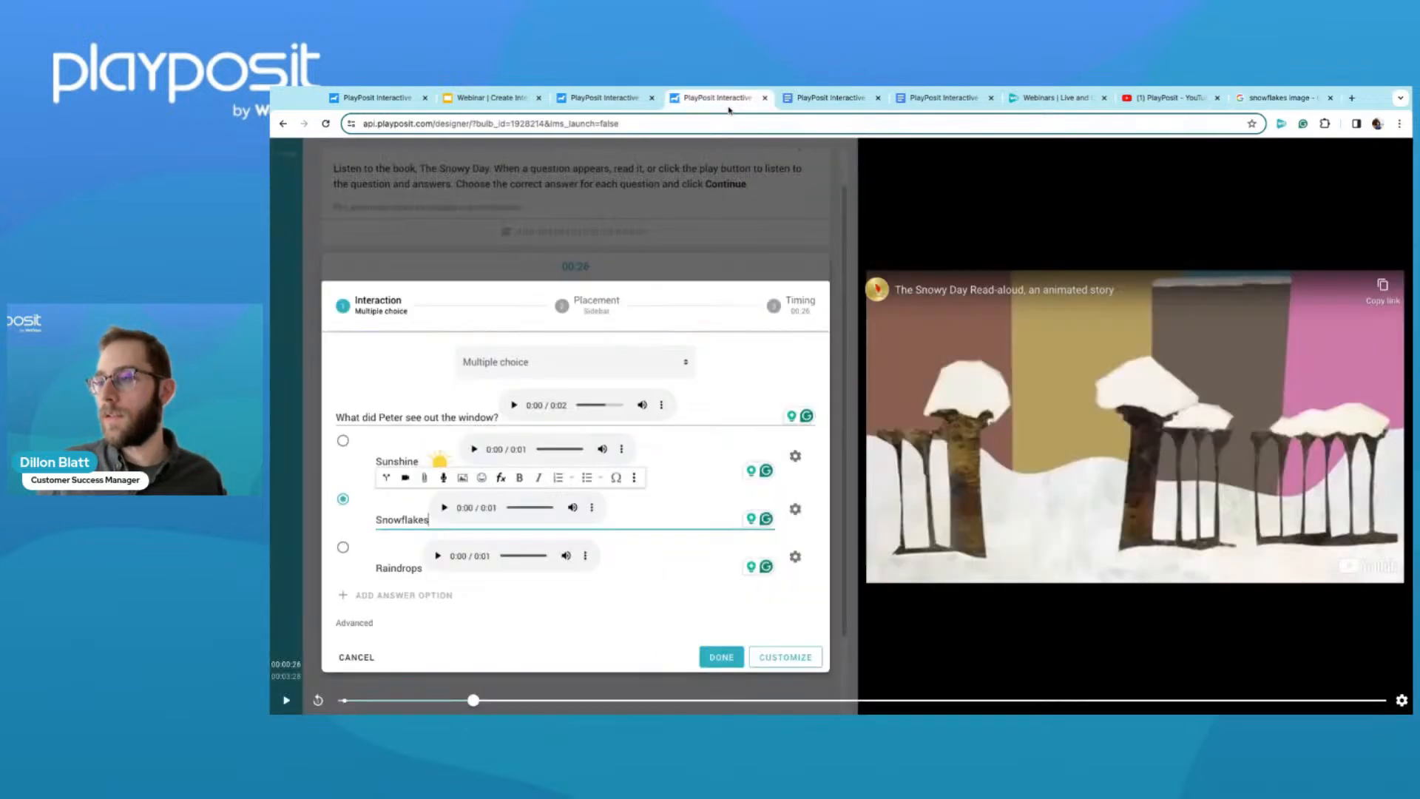
pyautogui.click(464, 479)
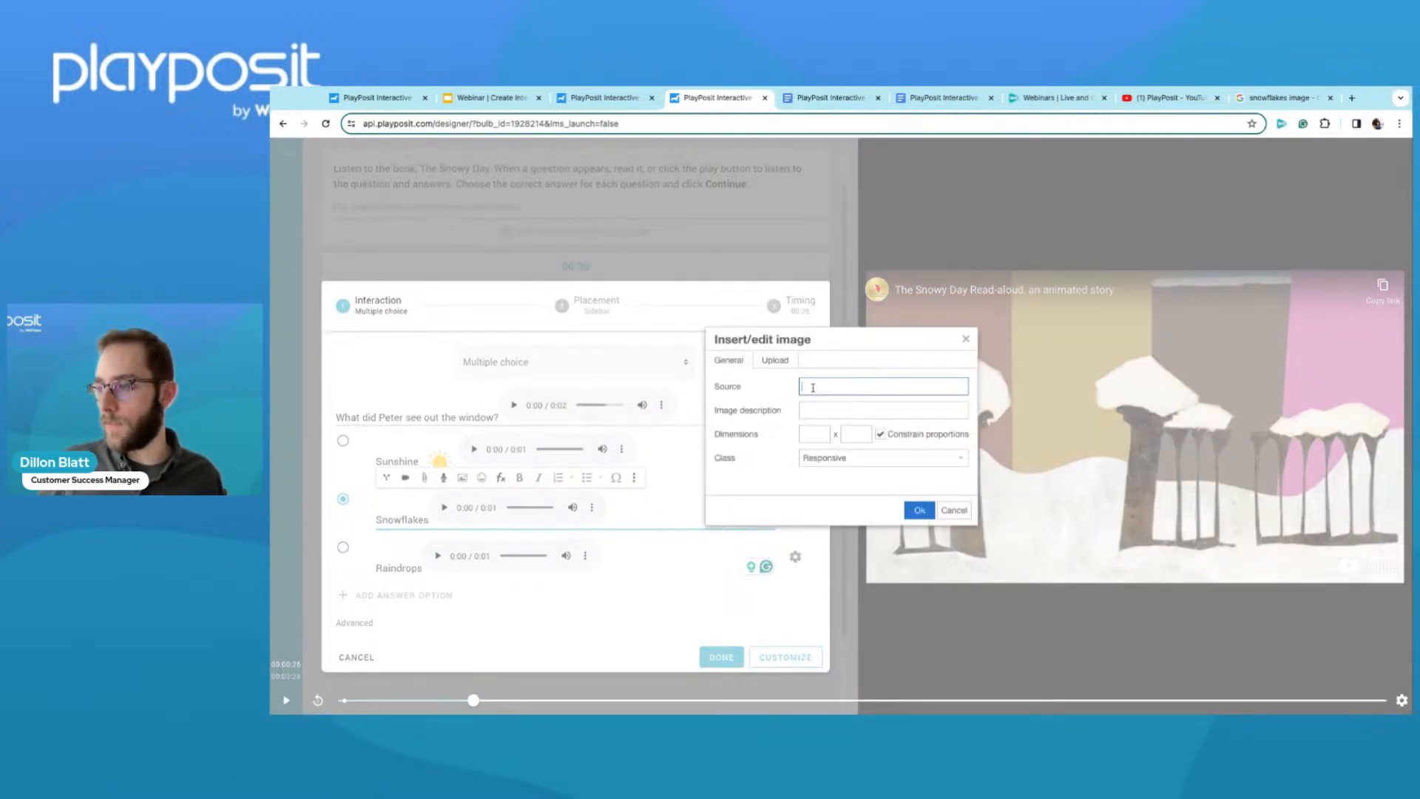
pyautogui.hotkey('ctrl', 'v')
pyautogui.click(918, 510)
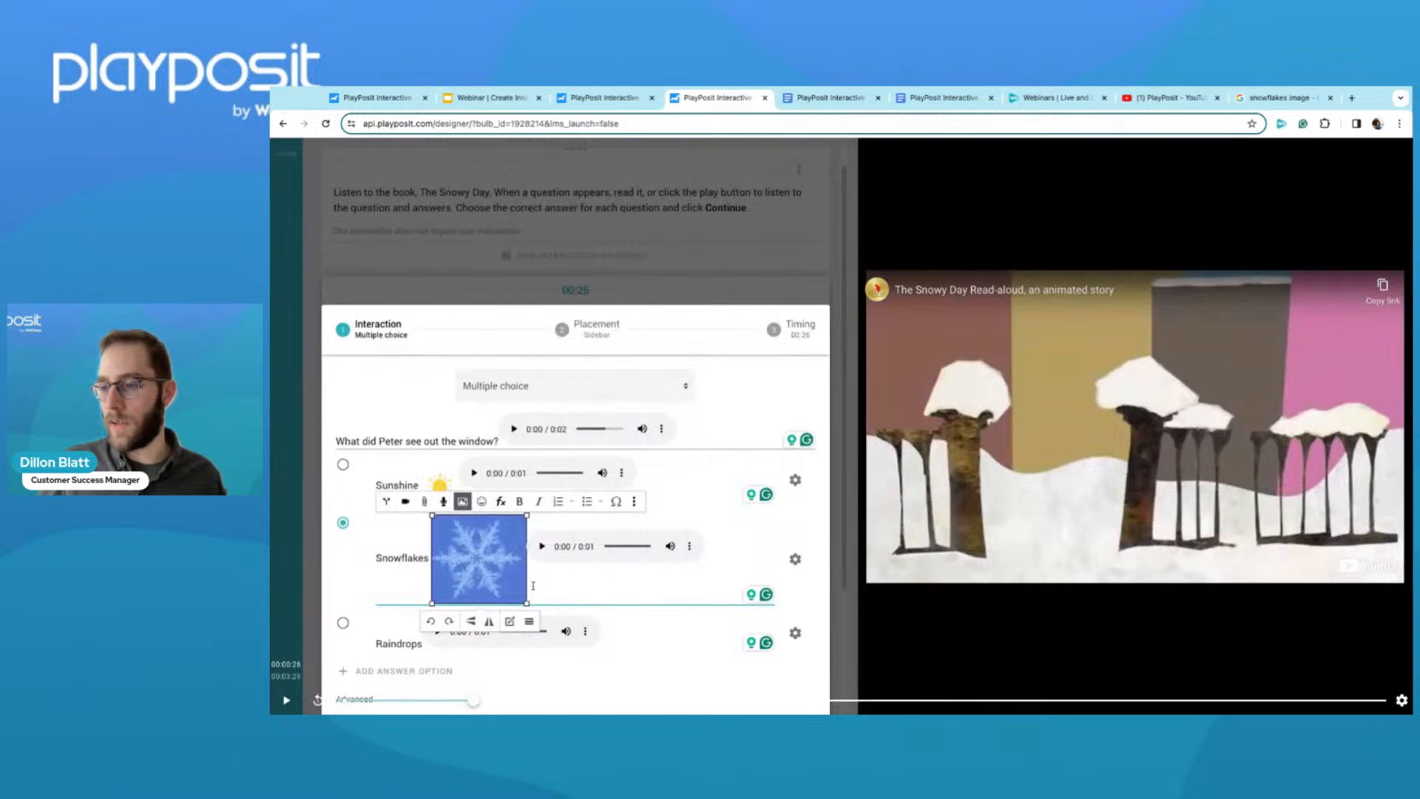
pyautogui.moveTo(527, 603); pyautogui.dragTo(471, 560)
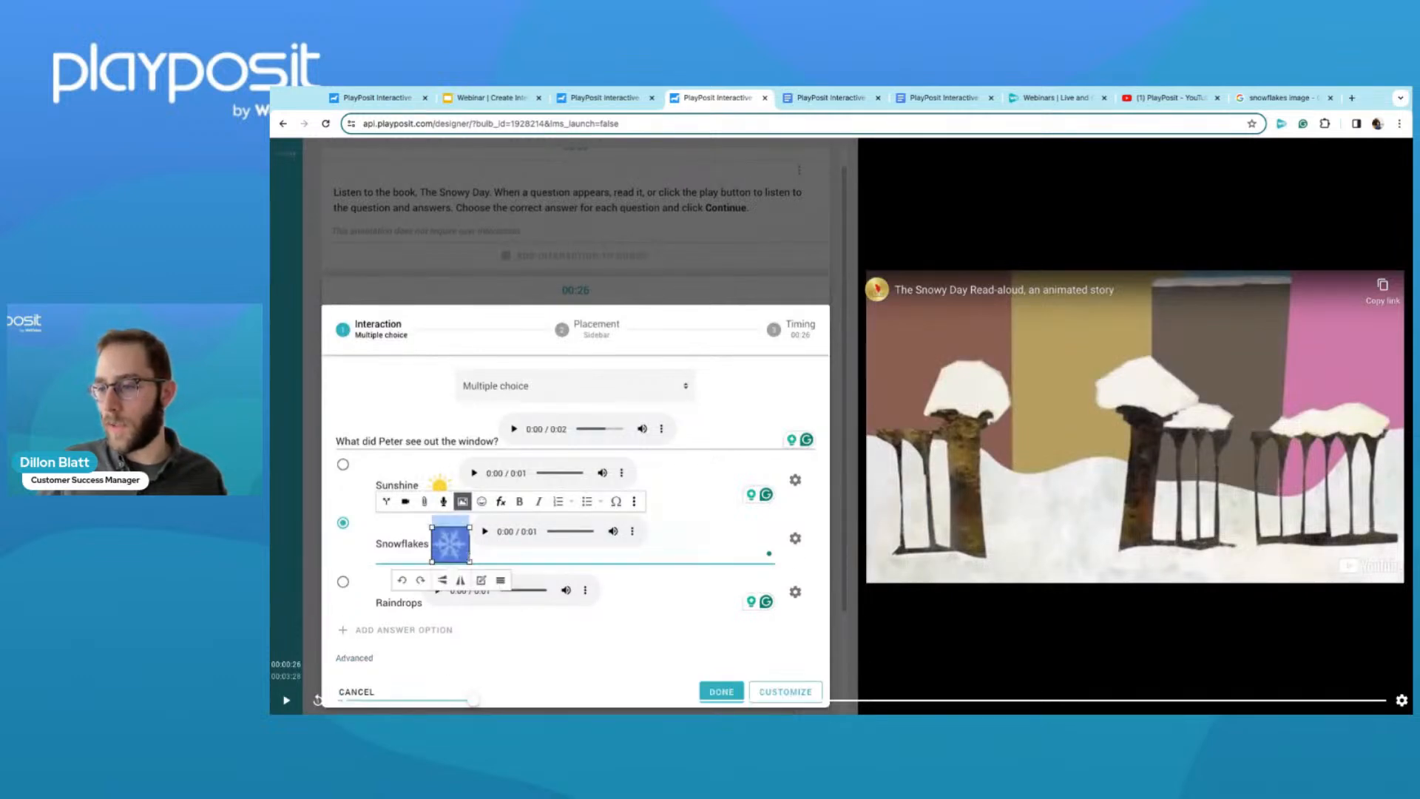
pyautogui.click(488, 559)
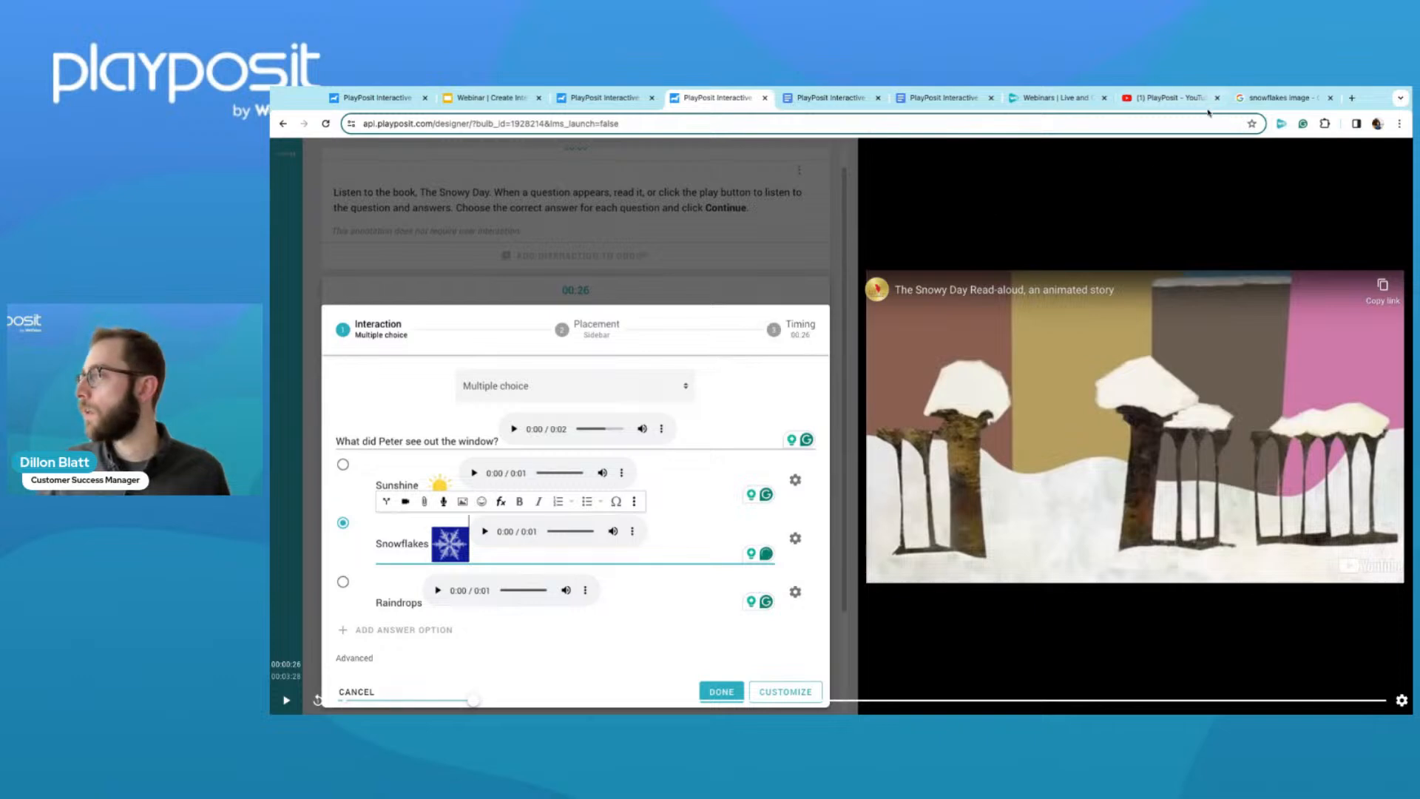
# Go back to the Google results and search for "raindrops image".
pyautogui.click(1242, 98)
pyautogui.click(465, 170)
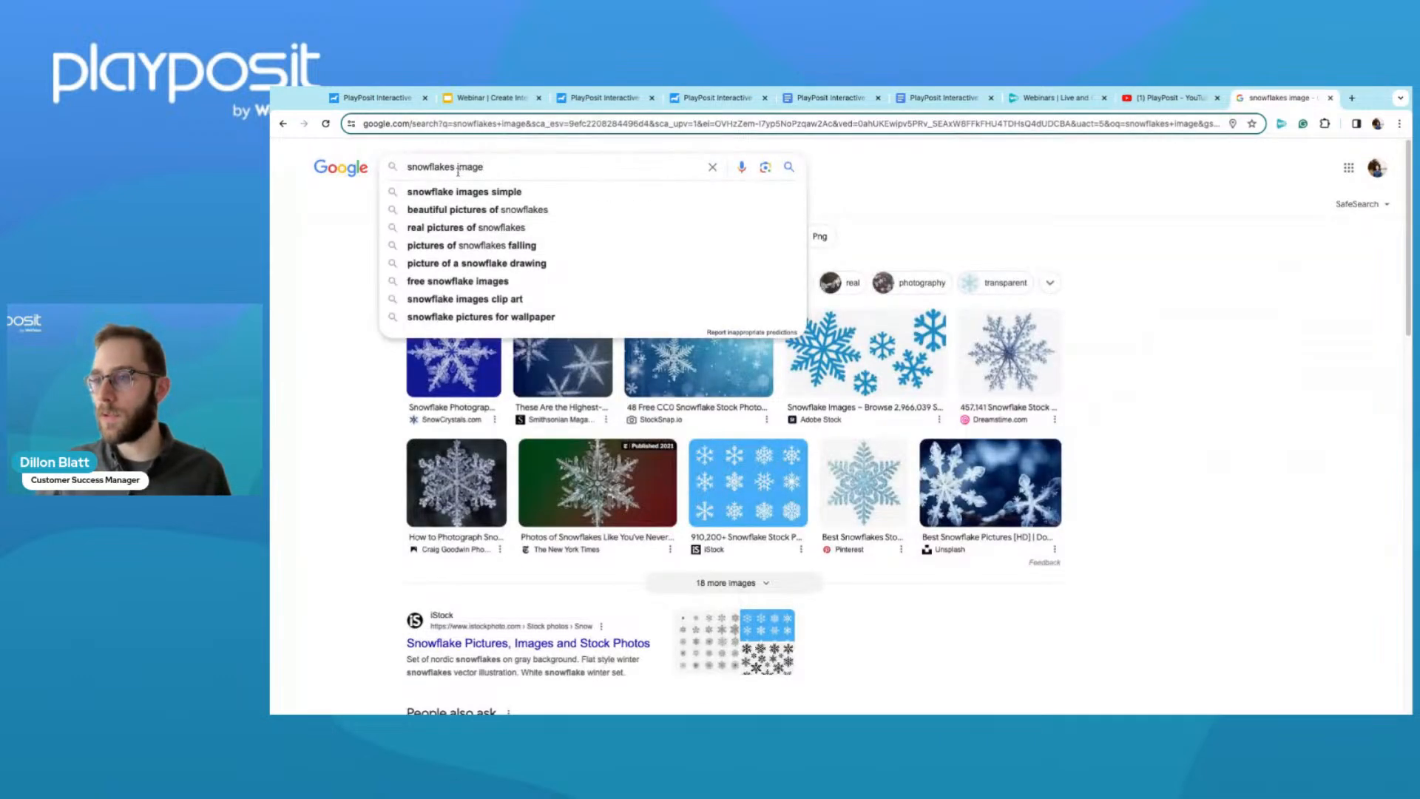
pyautogui.moveTo(457, 171); pyautogui.dragTo(382, 169)
pyautogui.write('raindrops')
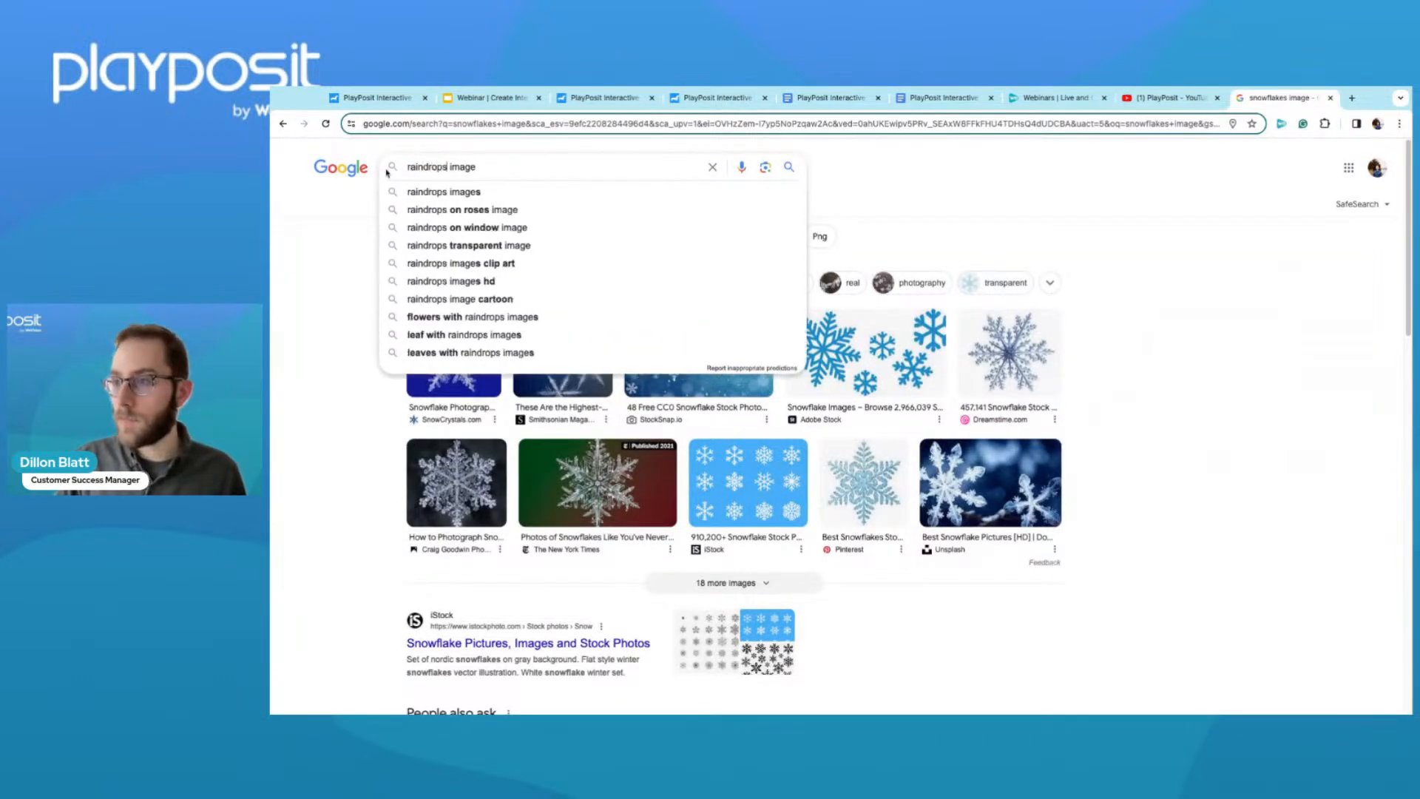
pyautogui.press('Return')
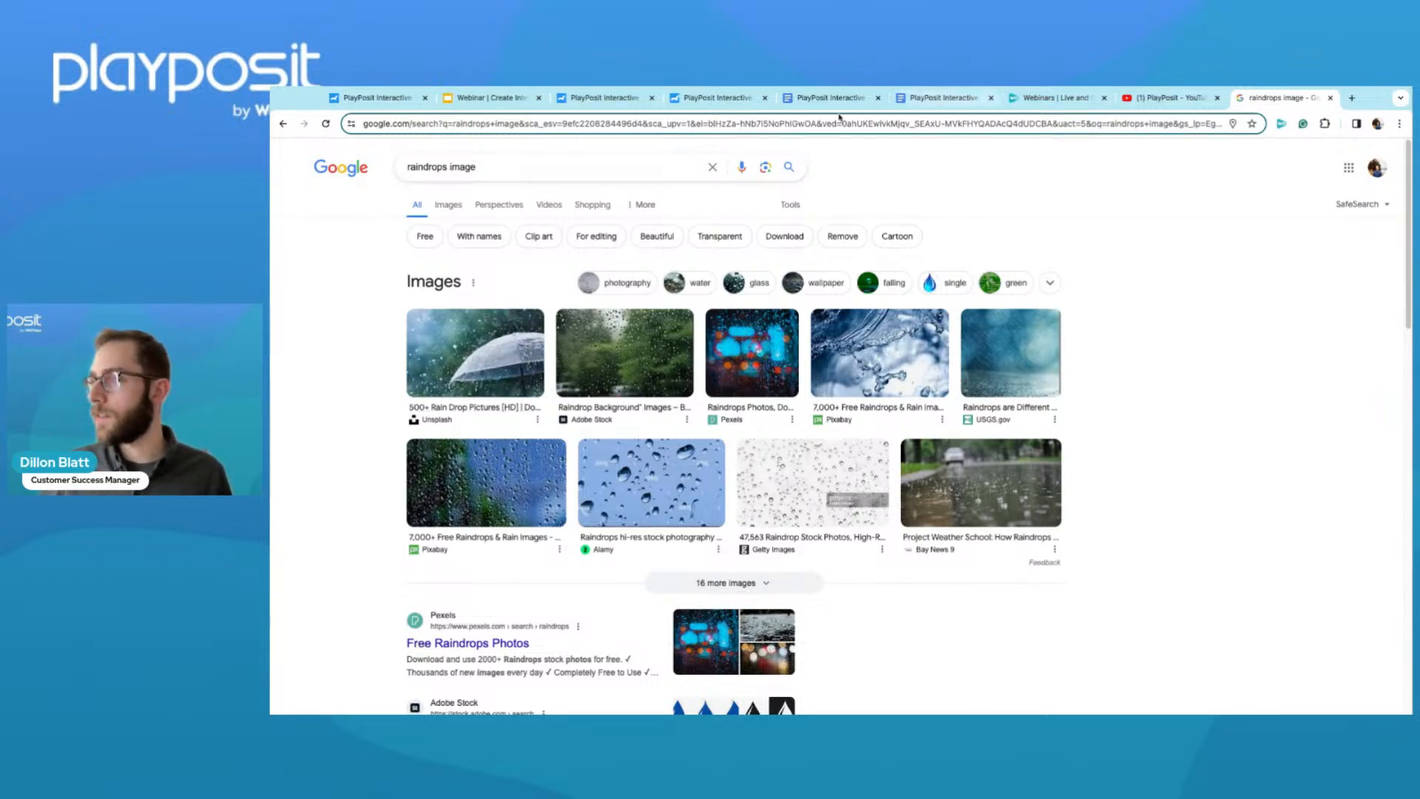
# Insert the rainy umbrella picture into the Raindrops answer choice using its copied image address, and shrink it to a small icon.
pyautogui.click(731, 103)
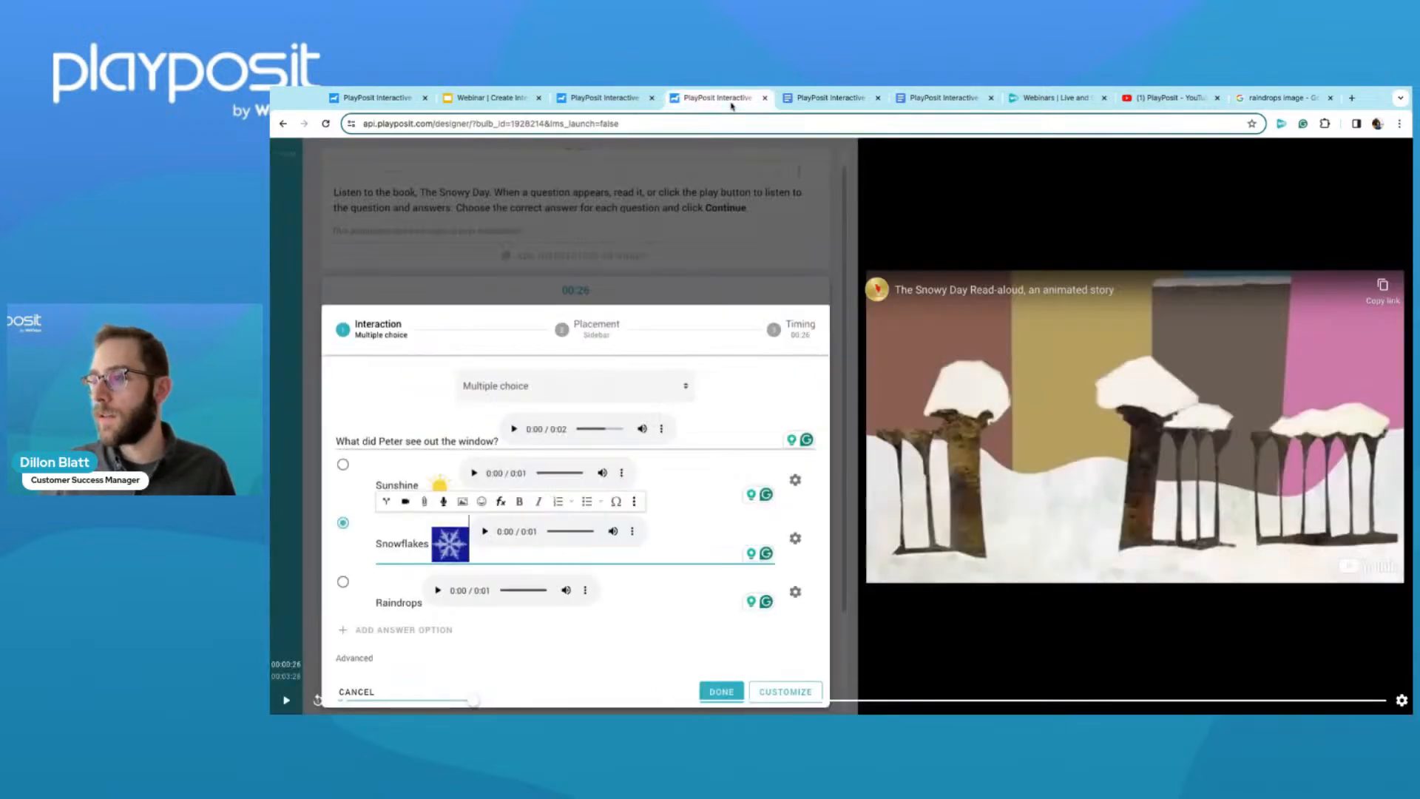
pyautogui.click(416, 603)
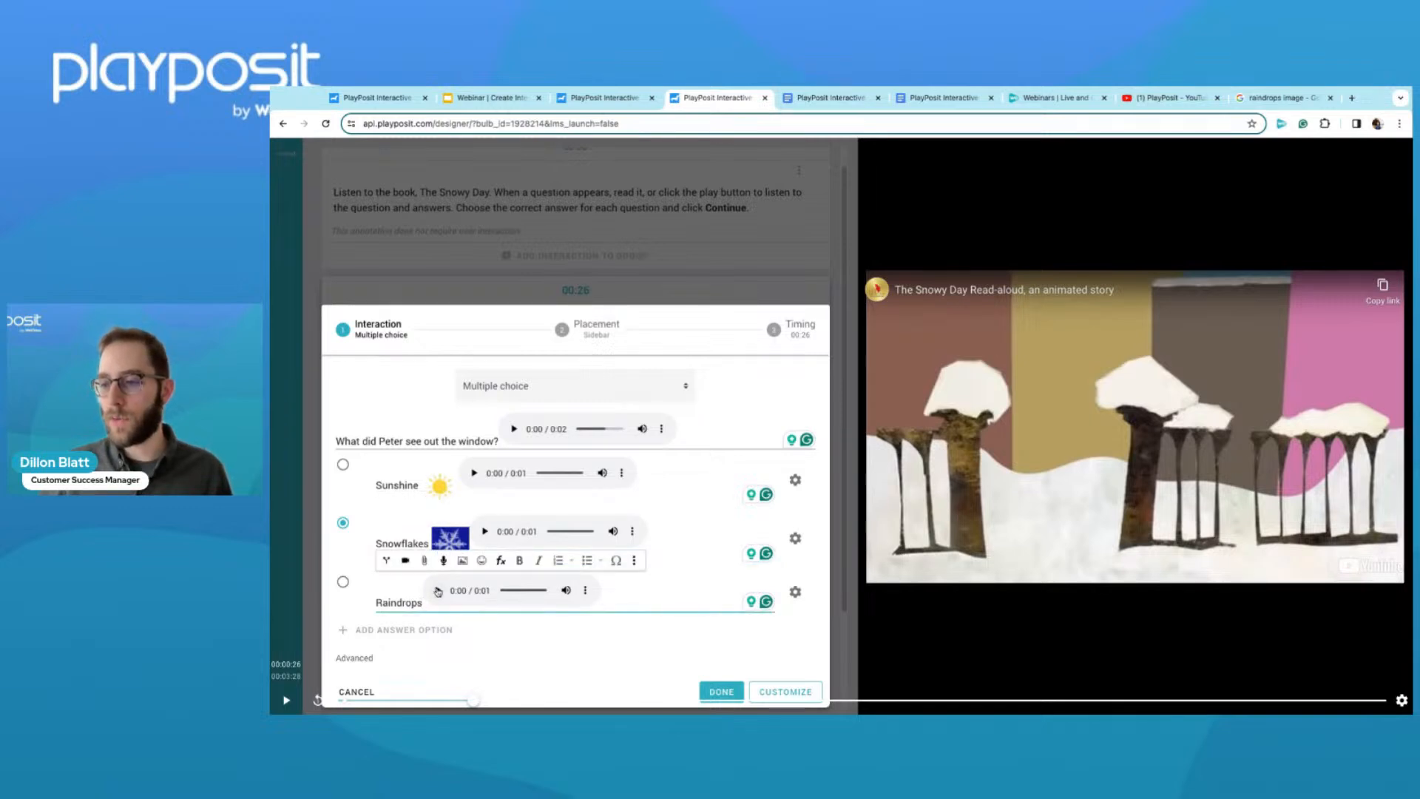
pyautogui.click(462, 560)
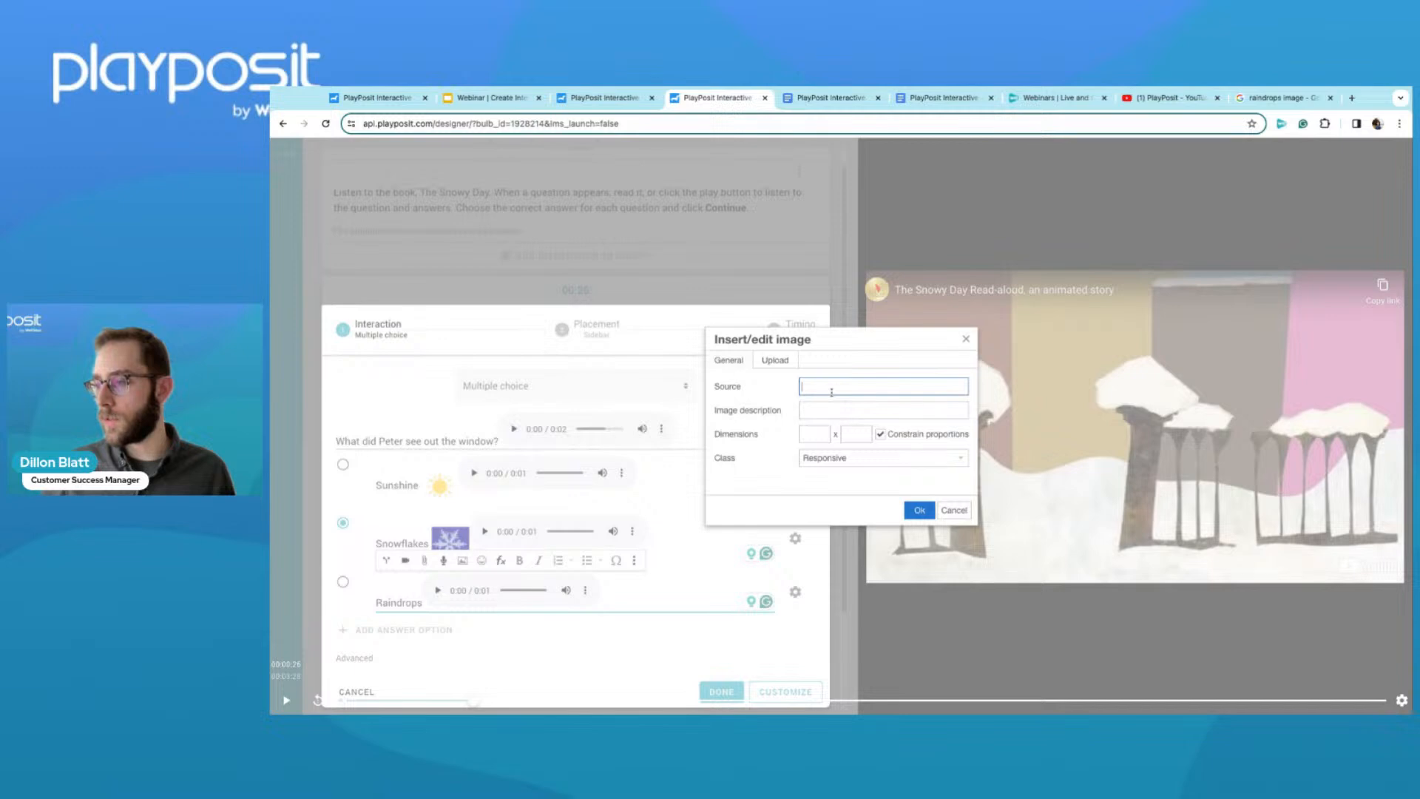
pyautogui.hotkey('ctrl', 'v')
pyautogui.click(920, 510)
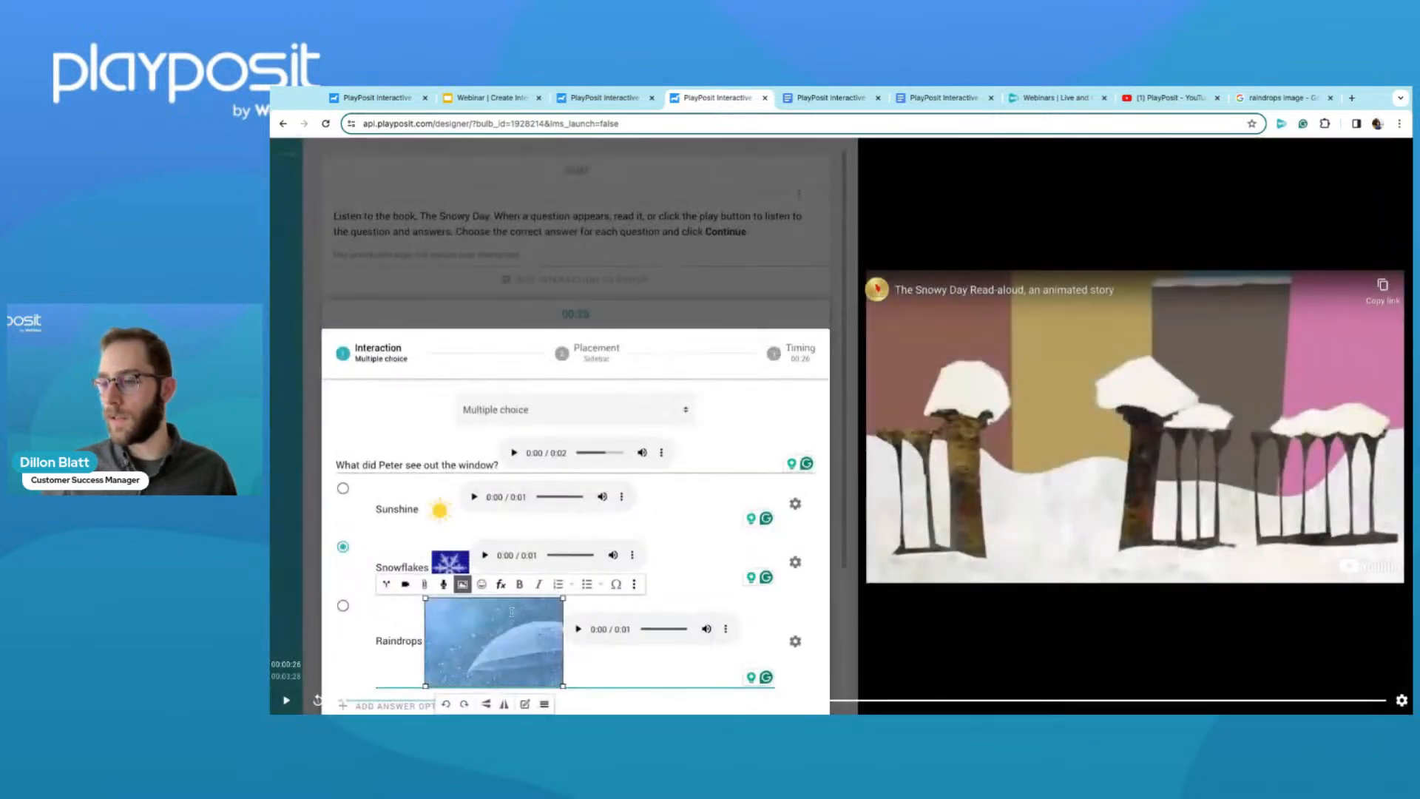
pyautogui.click(565, 581)
pyautogui.click(547, 614)
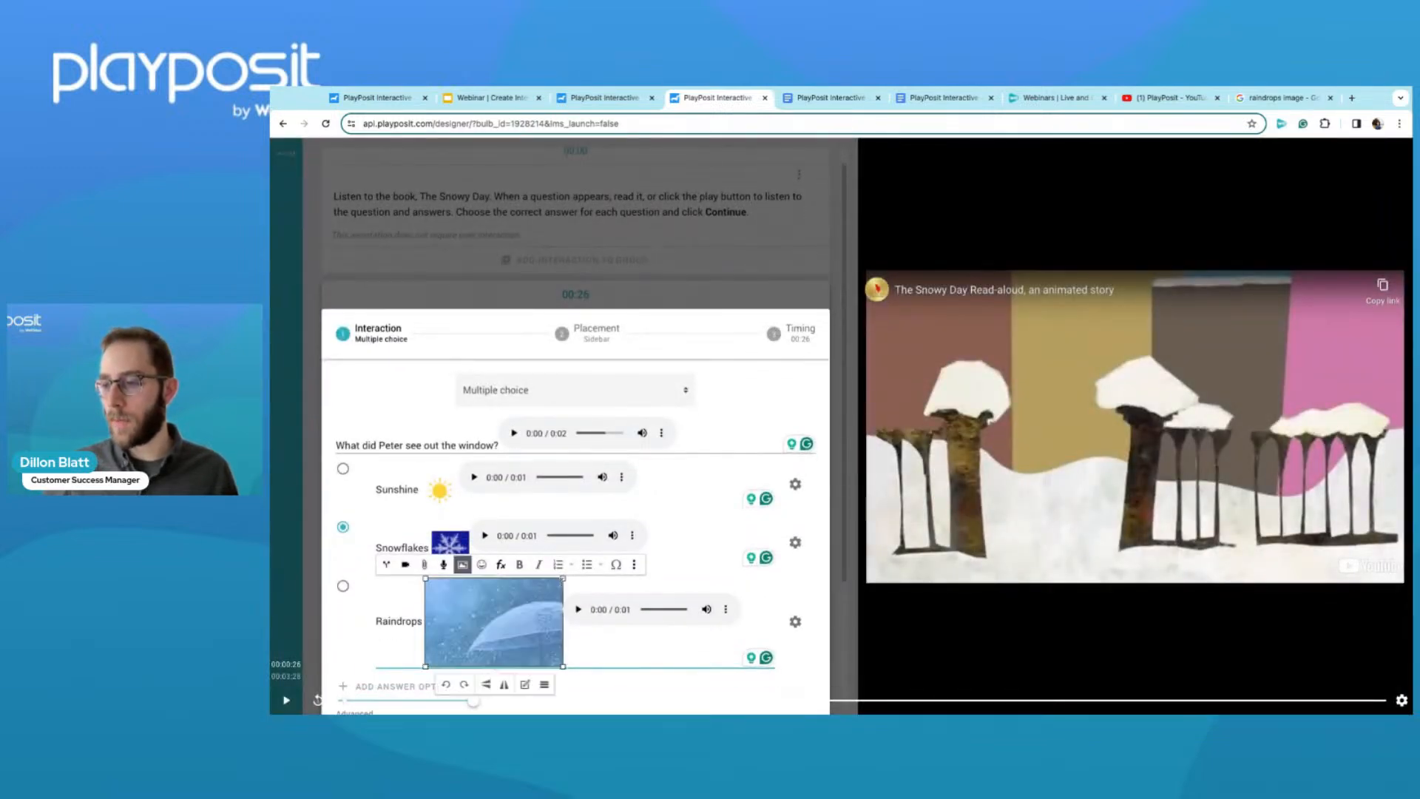
pyautogui.moveTo(563, 578); pyautogui.dragTo(477, 628)
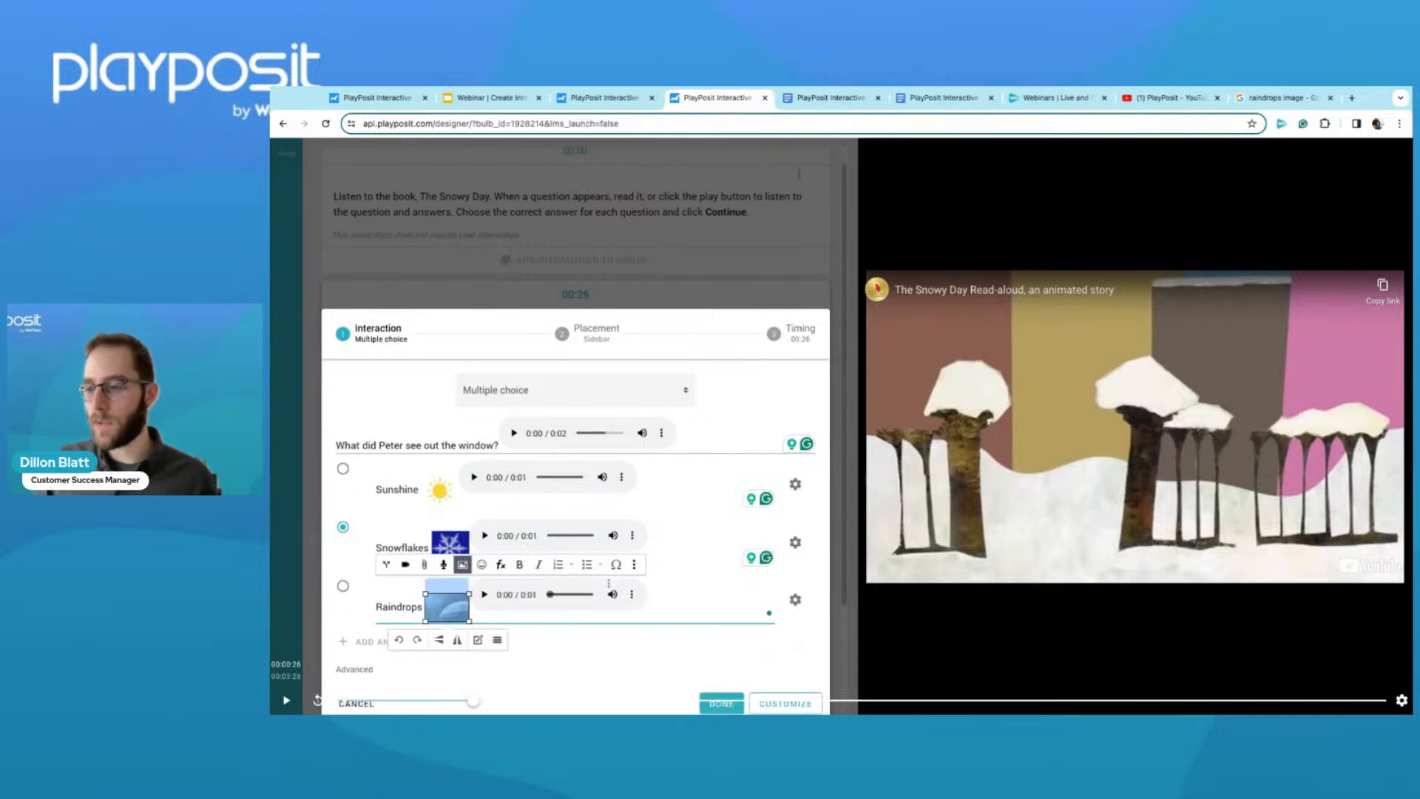
pyautogui.click(682, 597)
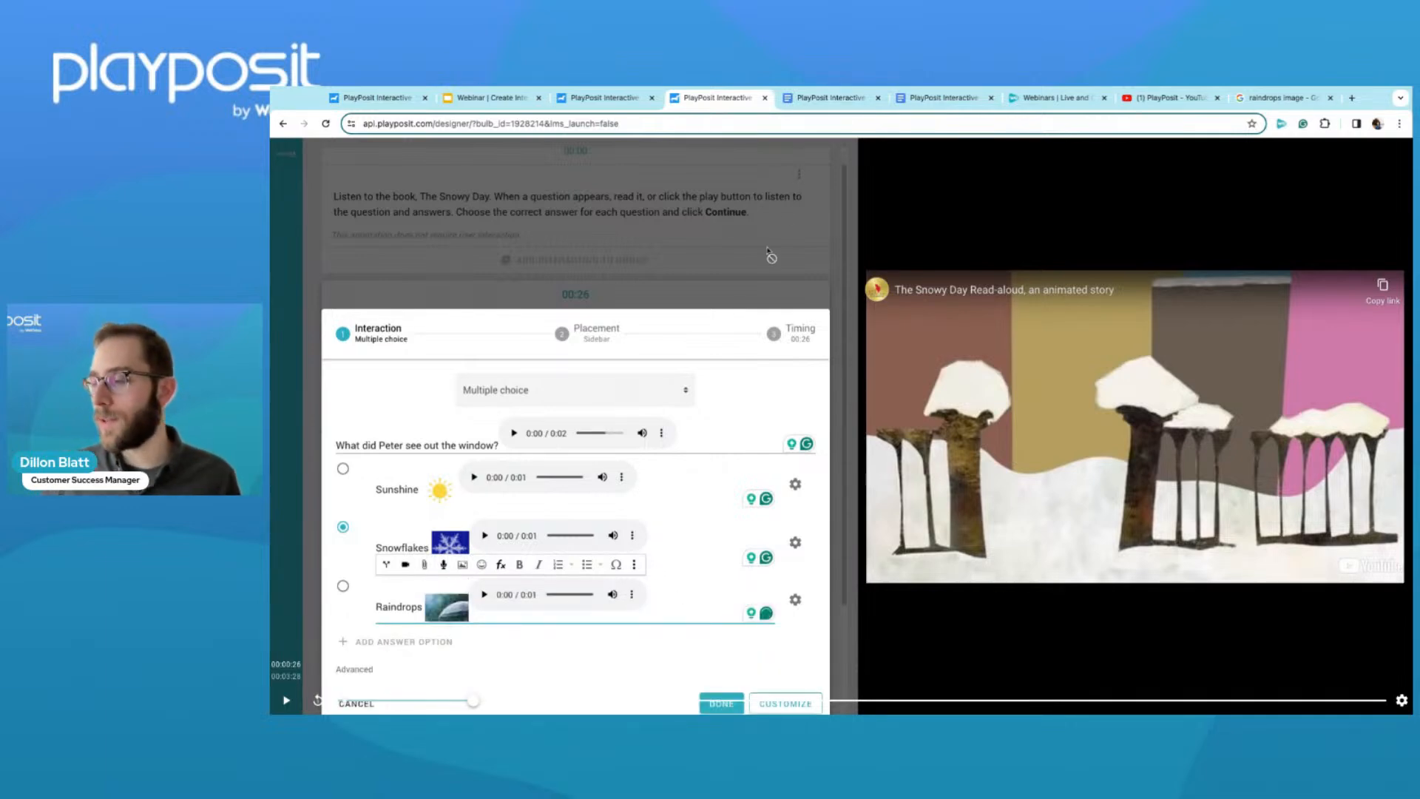
# Highlight the full Adding Images instructions in the Participant Guide, and return to the bulb designer.
pyautogui.click(812, 98)
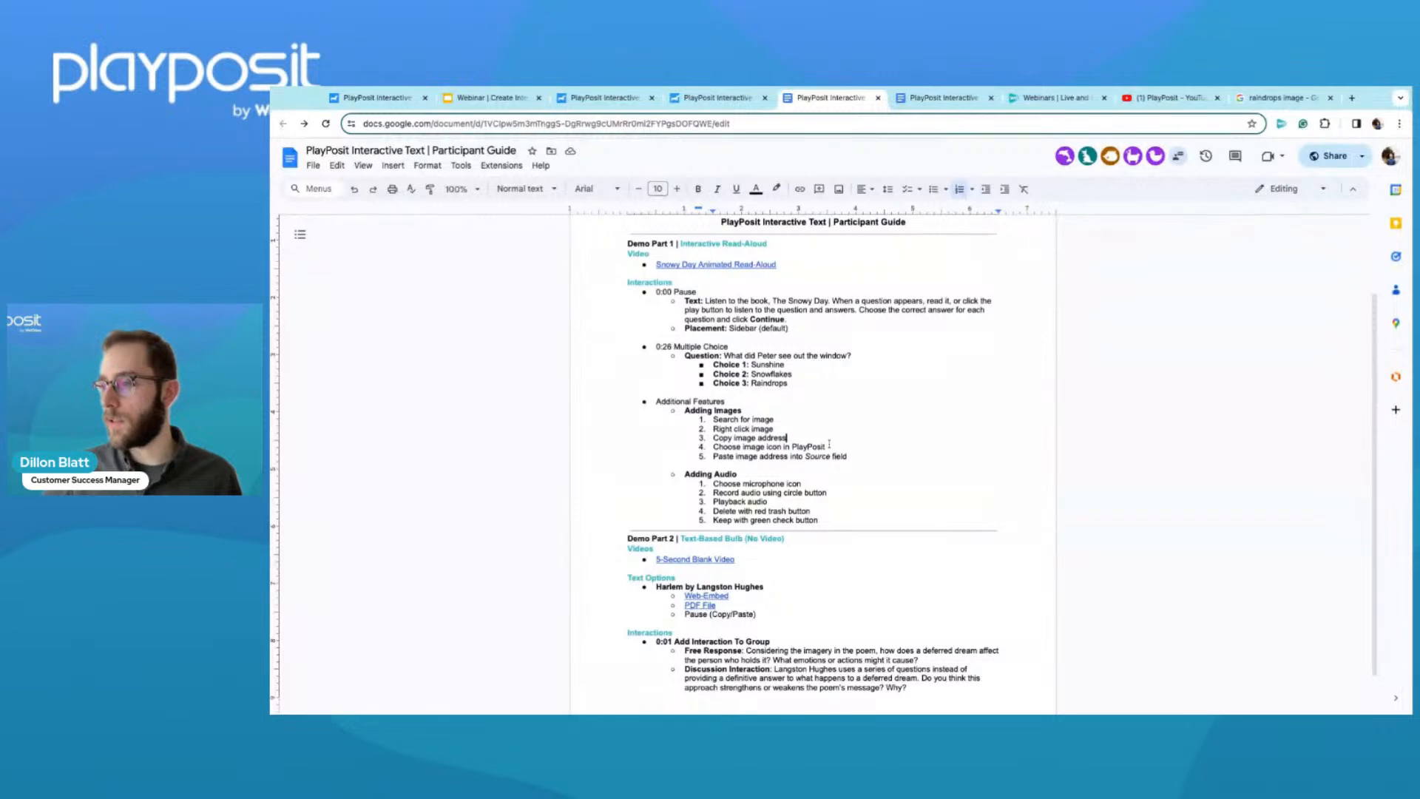
pyautogui.moveTo(849, 457); pyautogui.dragTo(683, 410)
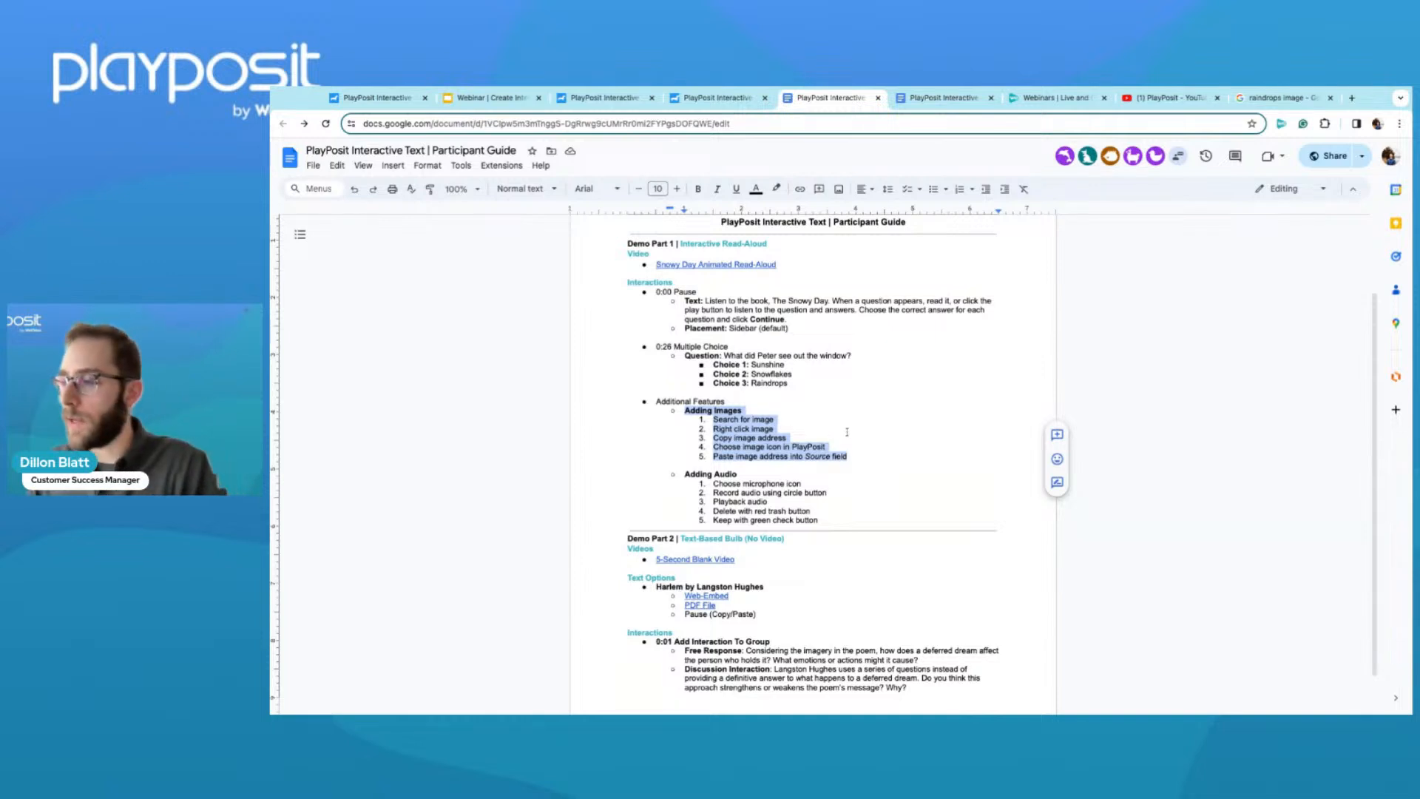
pyautogui.click(714, 98)
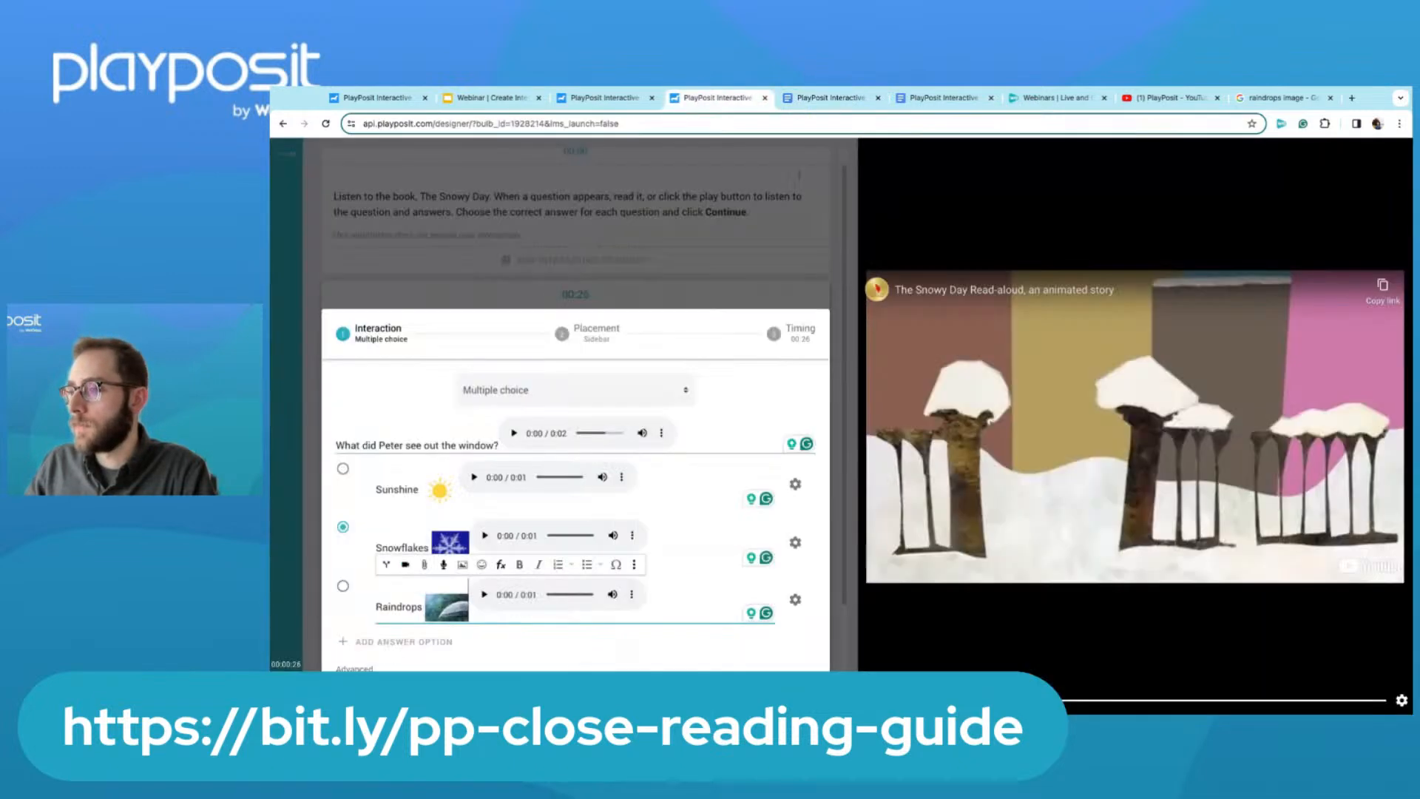
# Examine the advanced options of the 0:26 Multiple Choice question, such as rewinding, randomized answers and multiple attempts, and collapse them.
pyautogui.click(696, 496)
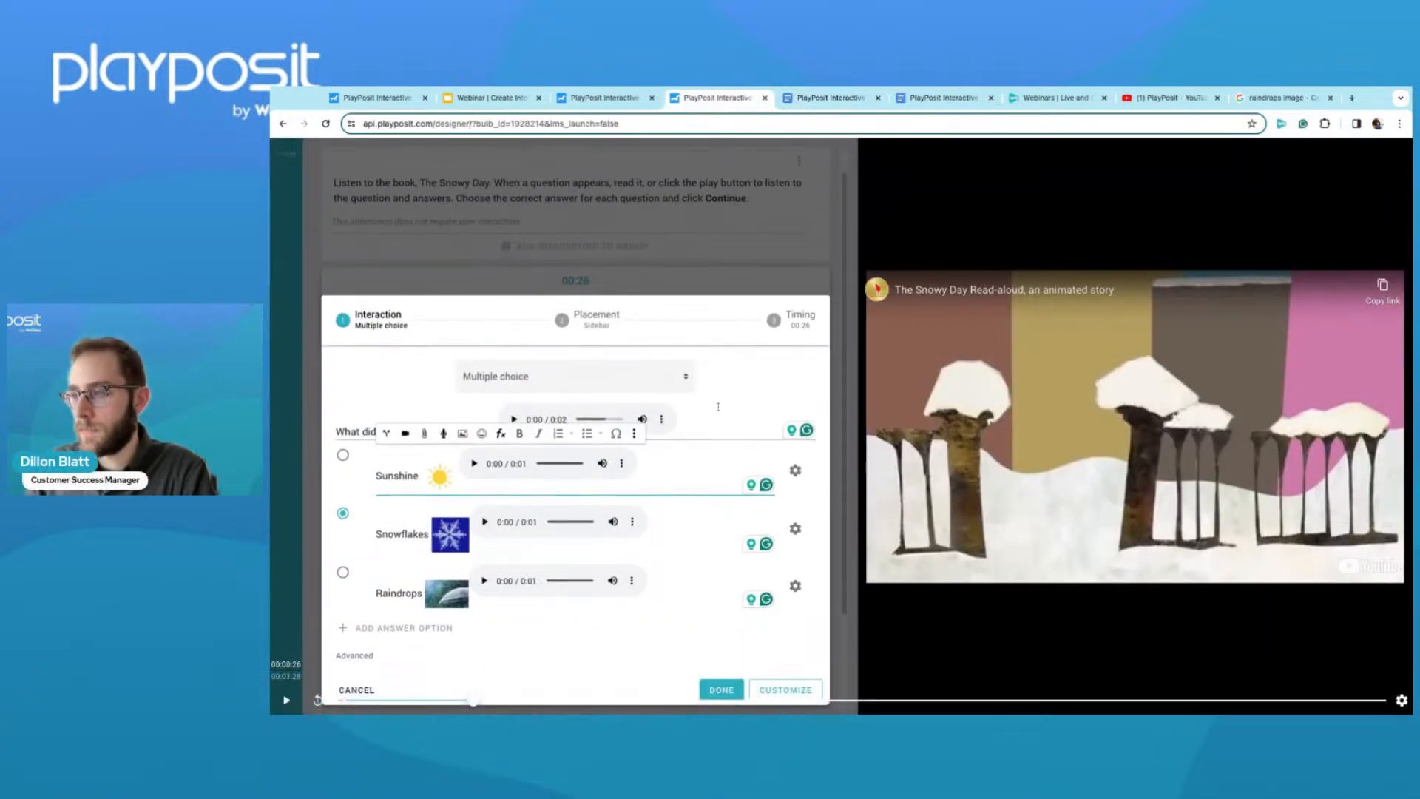
pyautogui.scroll(-1, 592, 511)
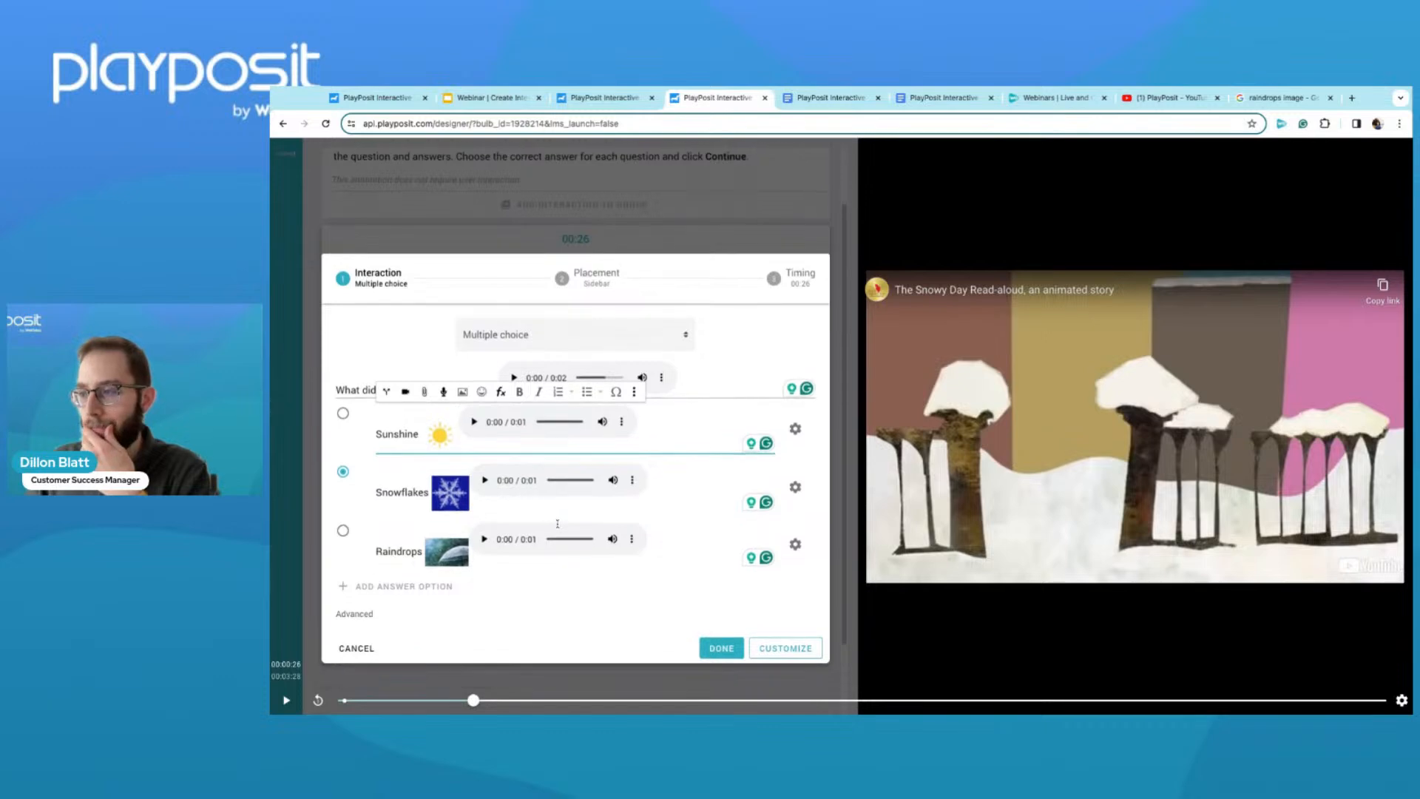
pyautogui.scroll(-1, 443, 552)
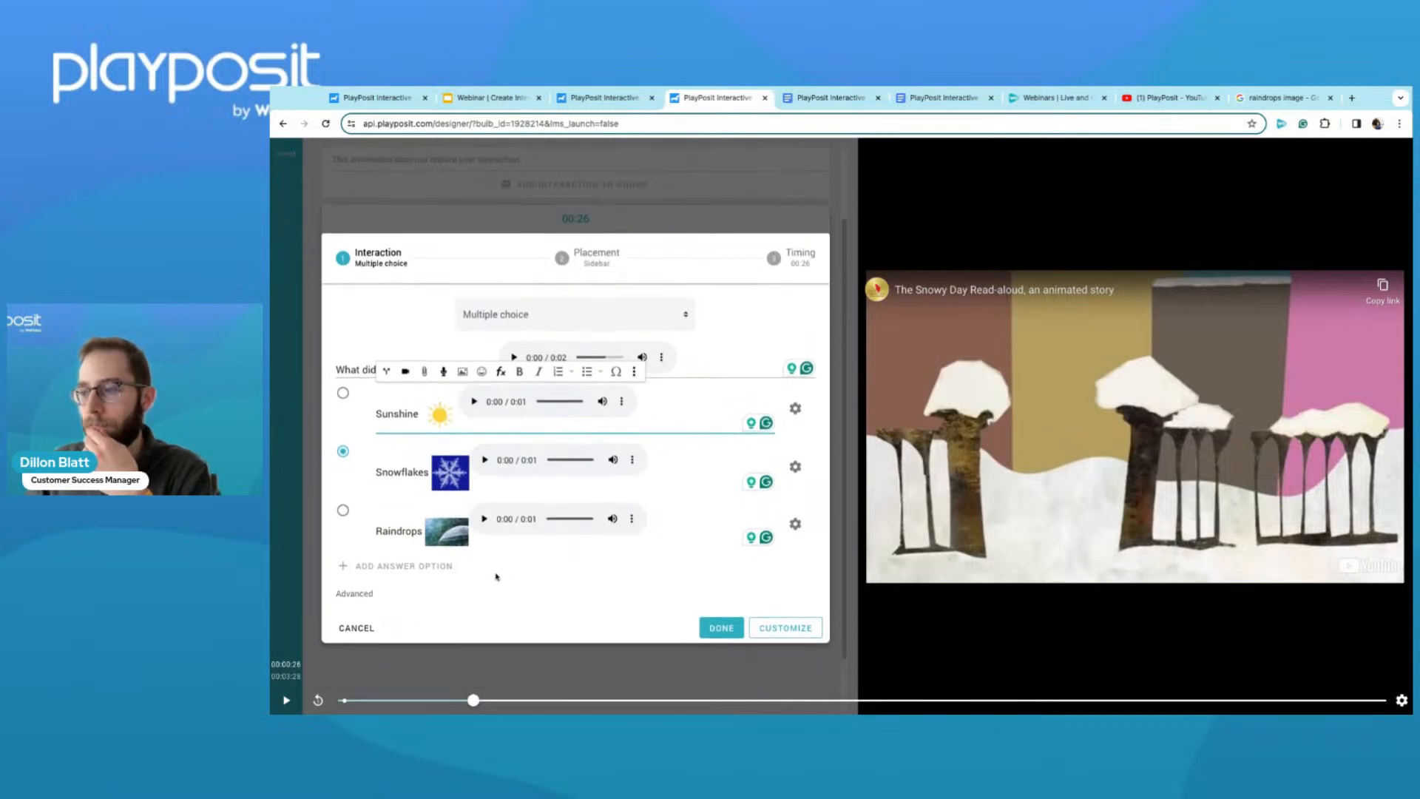
pyautogui.click(353, 594)
pyautogui.scroll(-1, 353, 595)
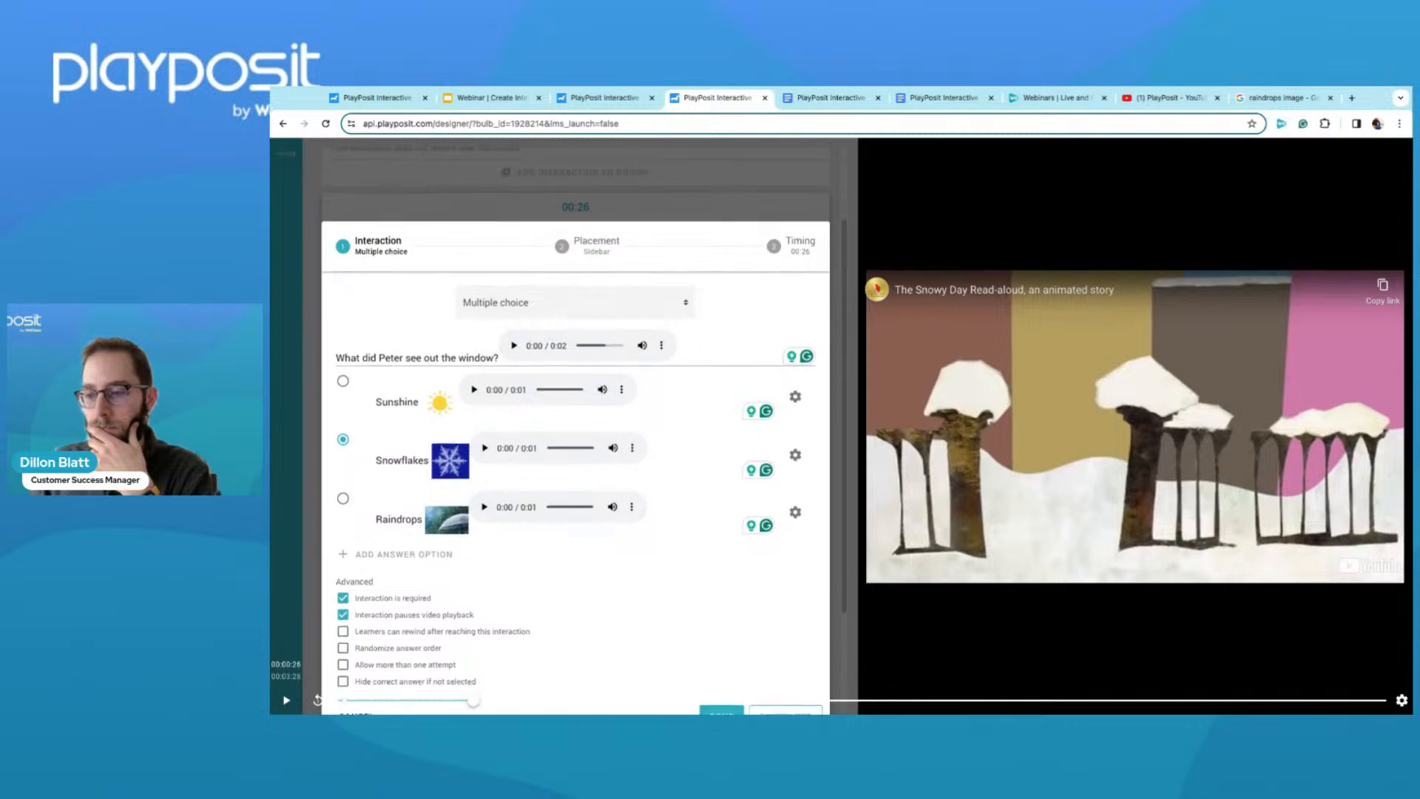
pyautogui.scroll(-1, 575, 432)
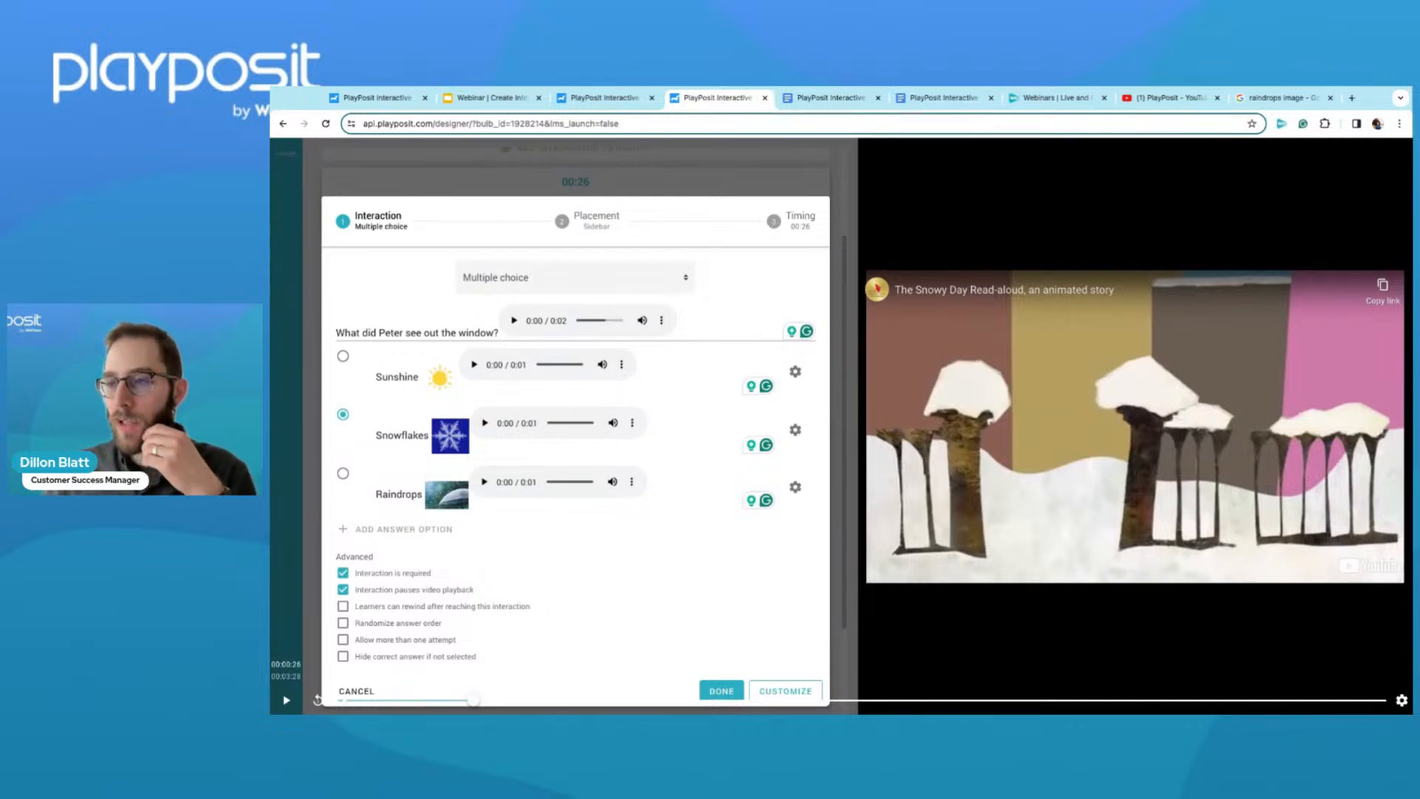
pyautogui.scroll(-1, 369, 525)
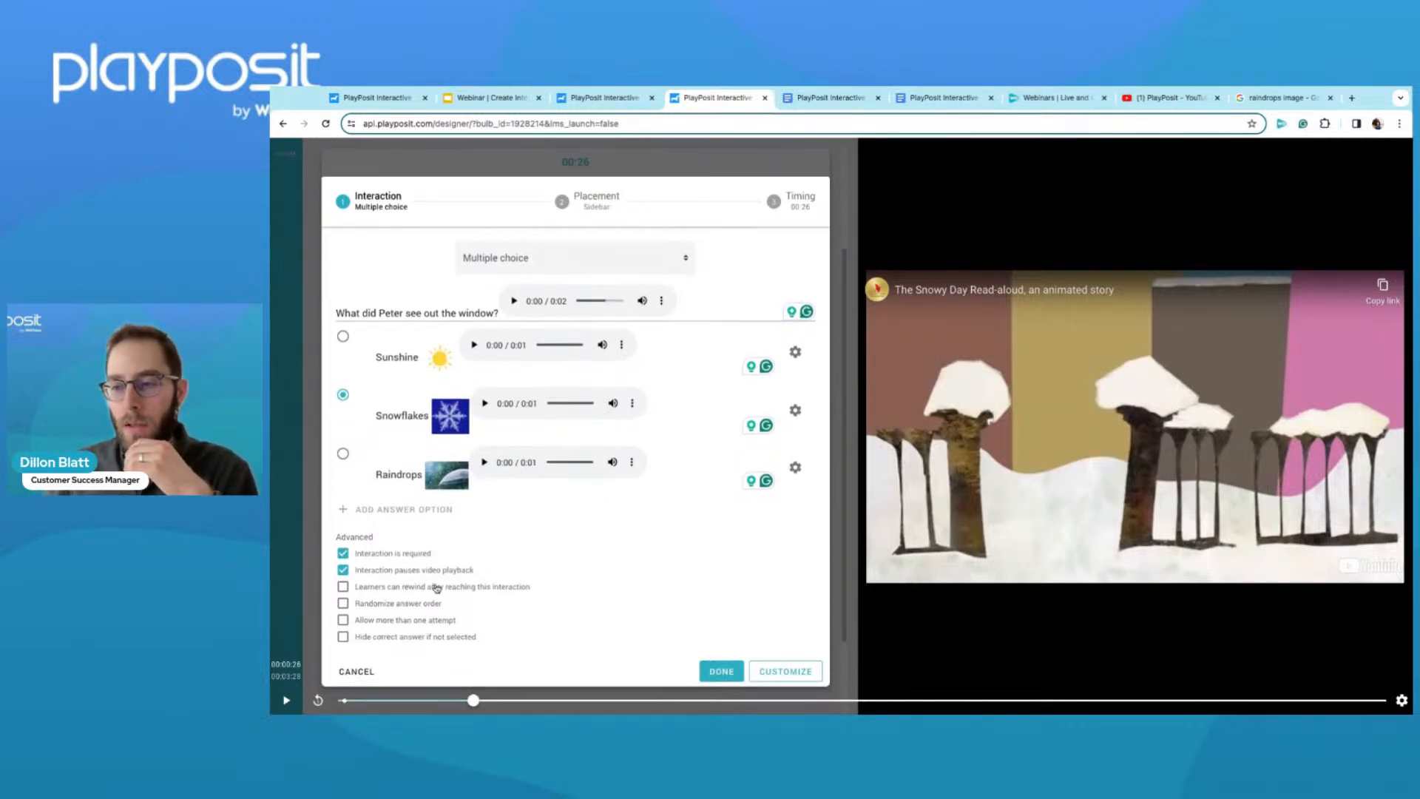
pyautogui.click(372, 541)
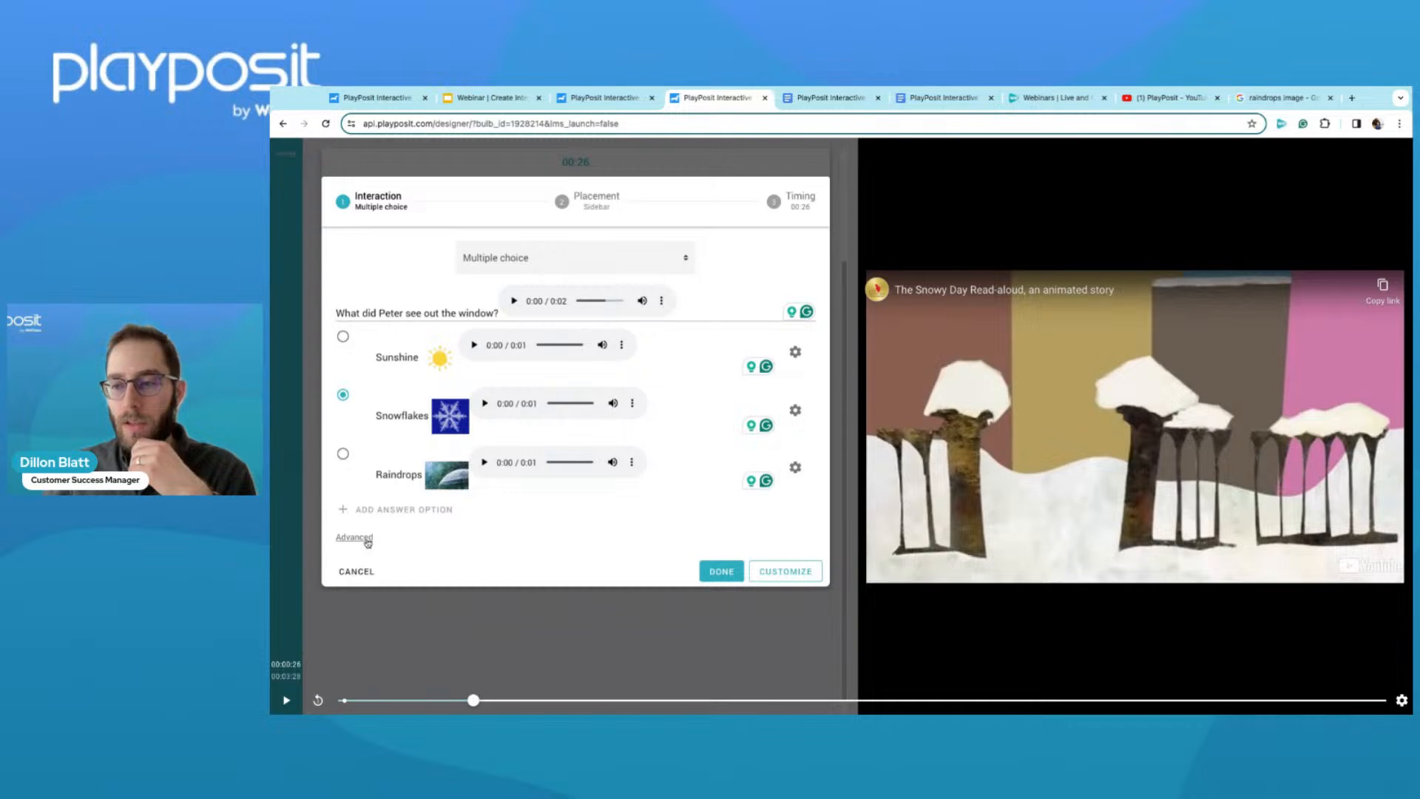
pyautogui.click(368, 540)
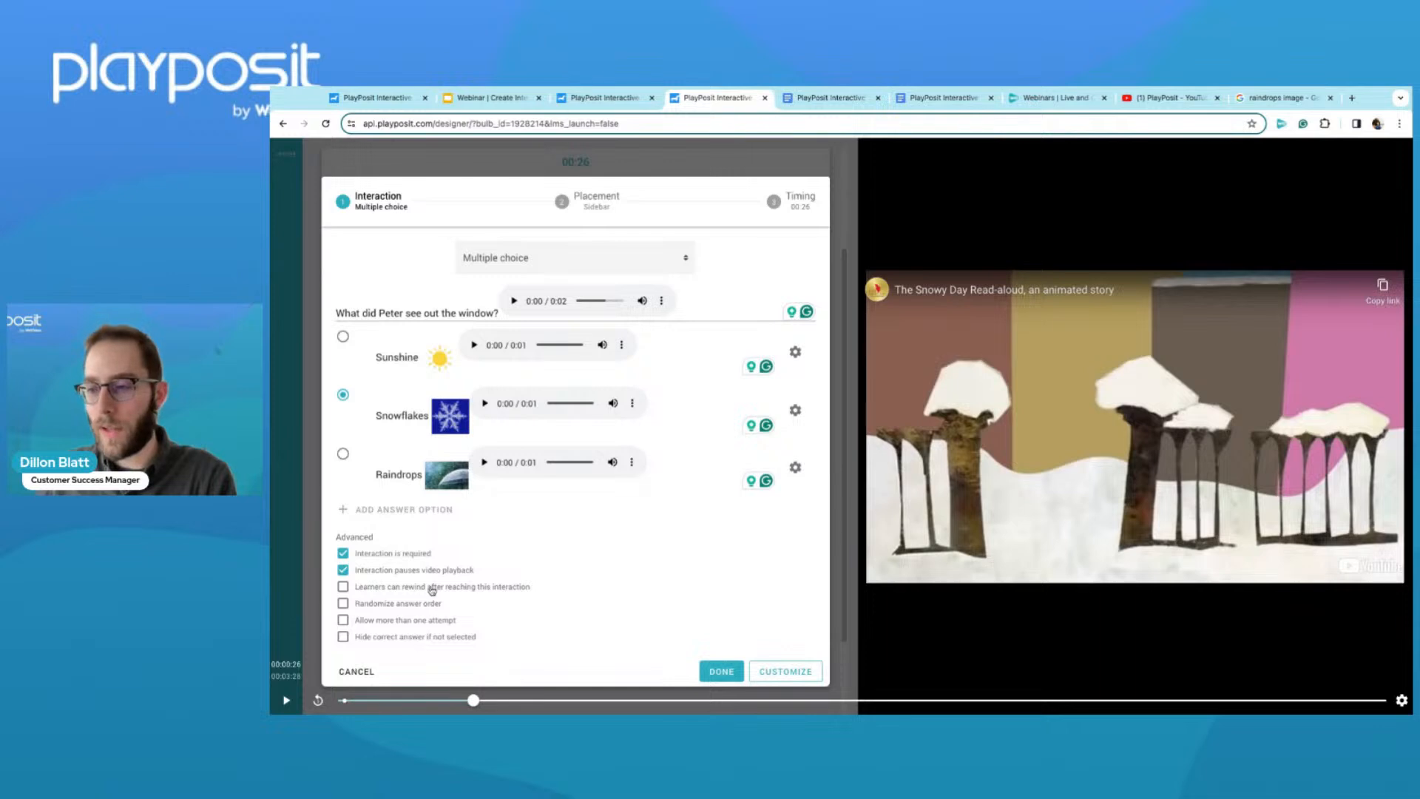
pyautogui.click(355, 542)
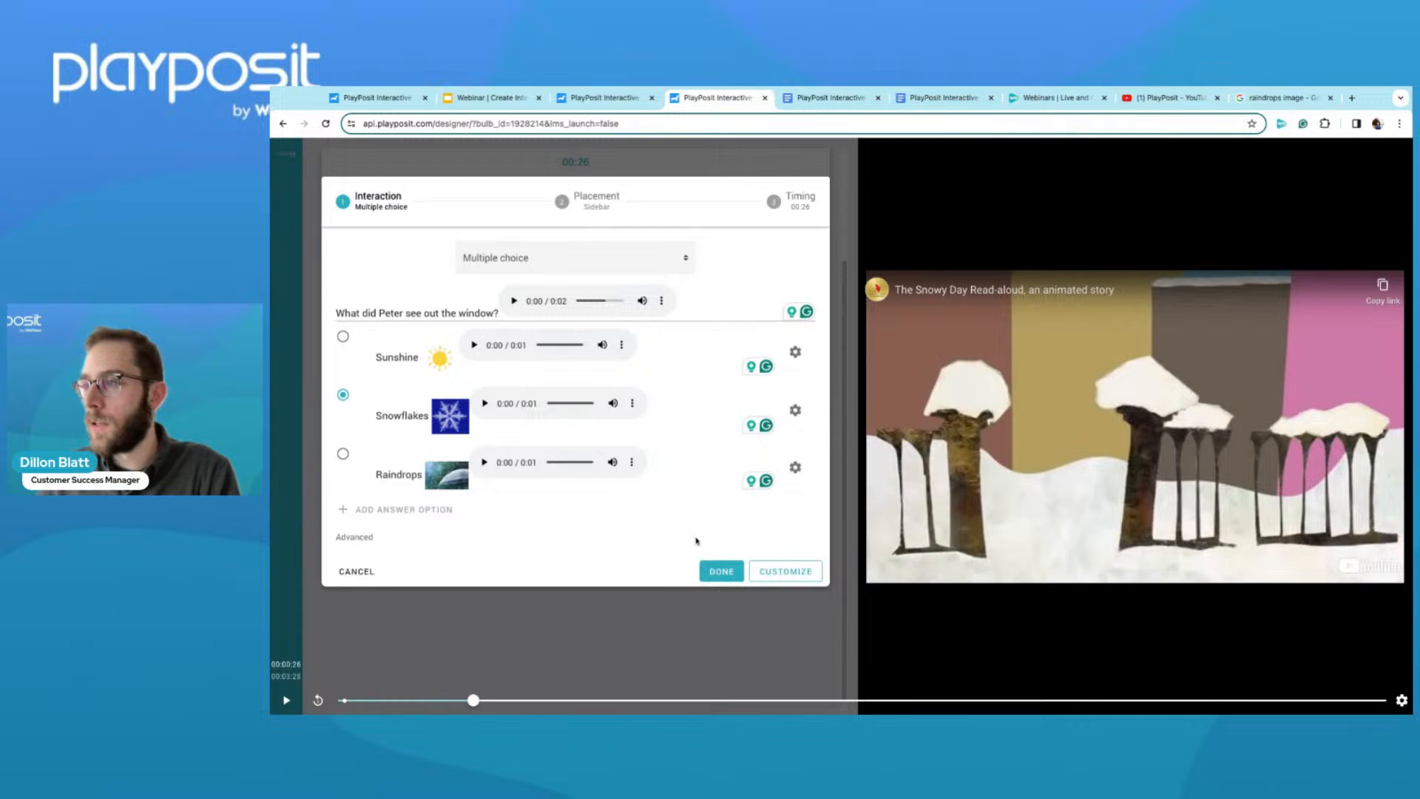
# Save the 0:26 Multiple Choice question, and reopen it for editing.
pyautogui.click(721, 579)
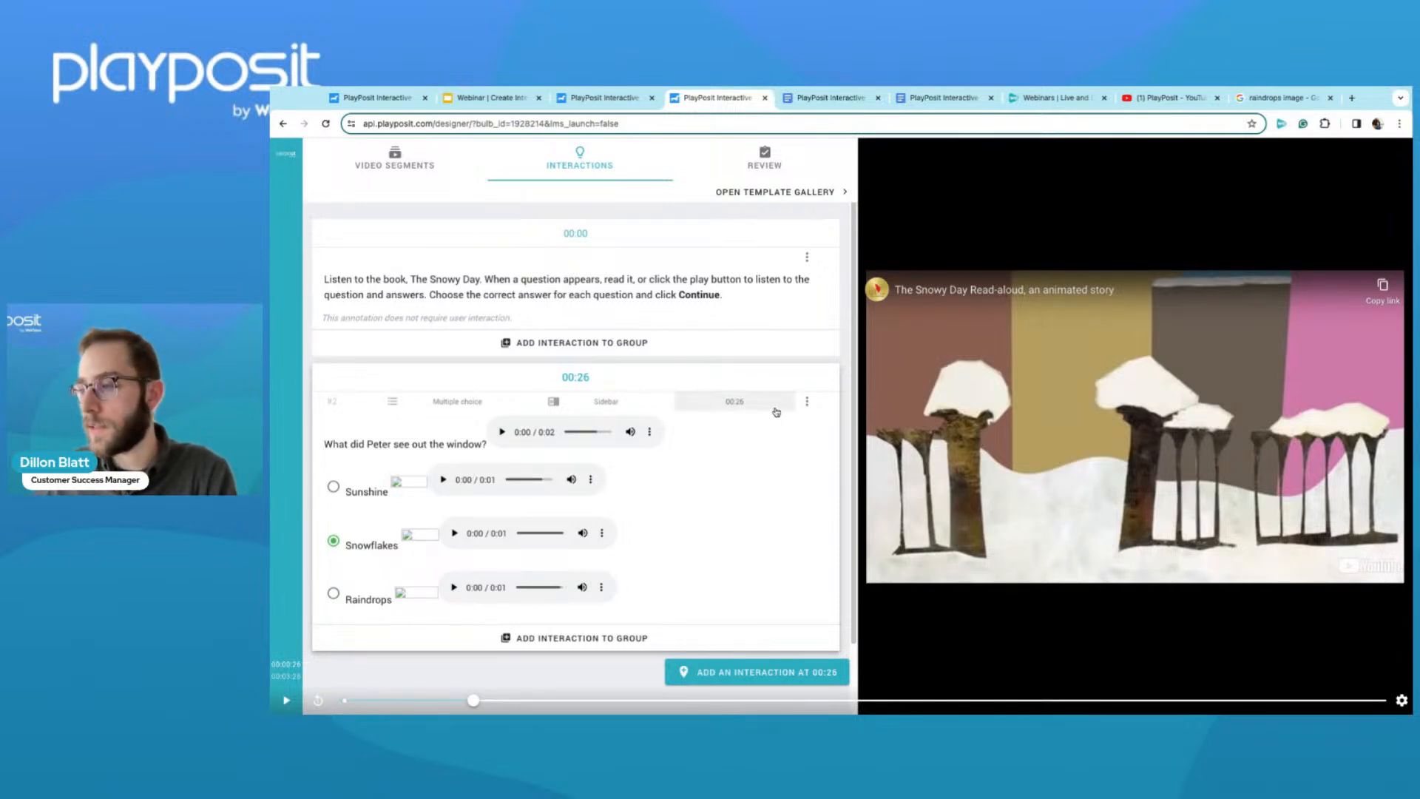
pyautogui.click(807, 401)
pyautogui.click(726, 412)
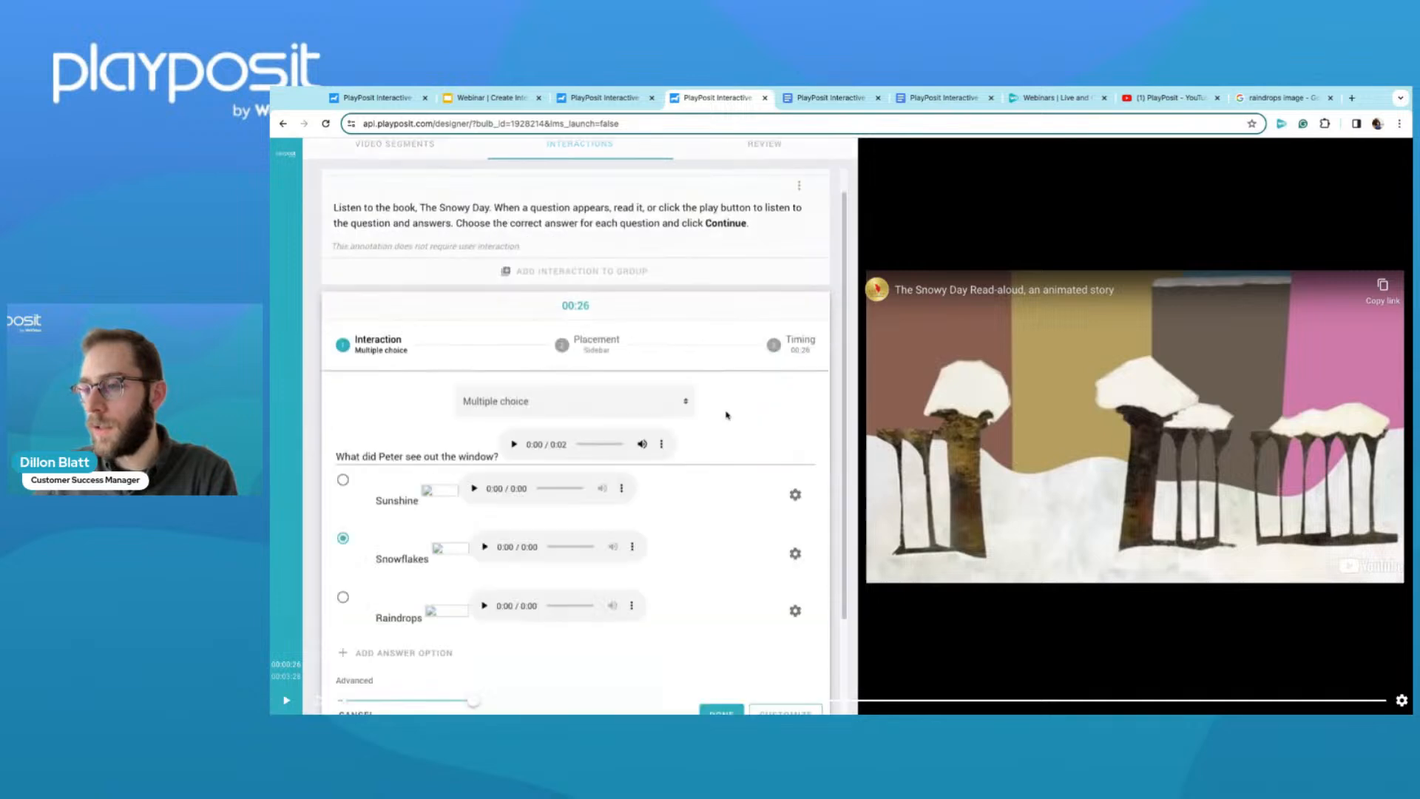
# Examine the image insertion settings for the question text, close them without adding an image, and save the 0:26 Multiple Choice question.
pyautogui.click(497, 382)
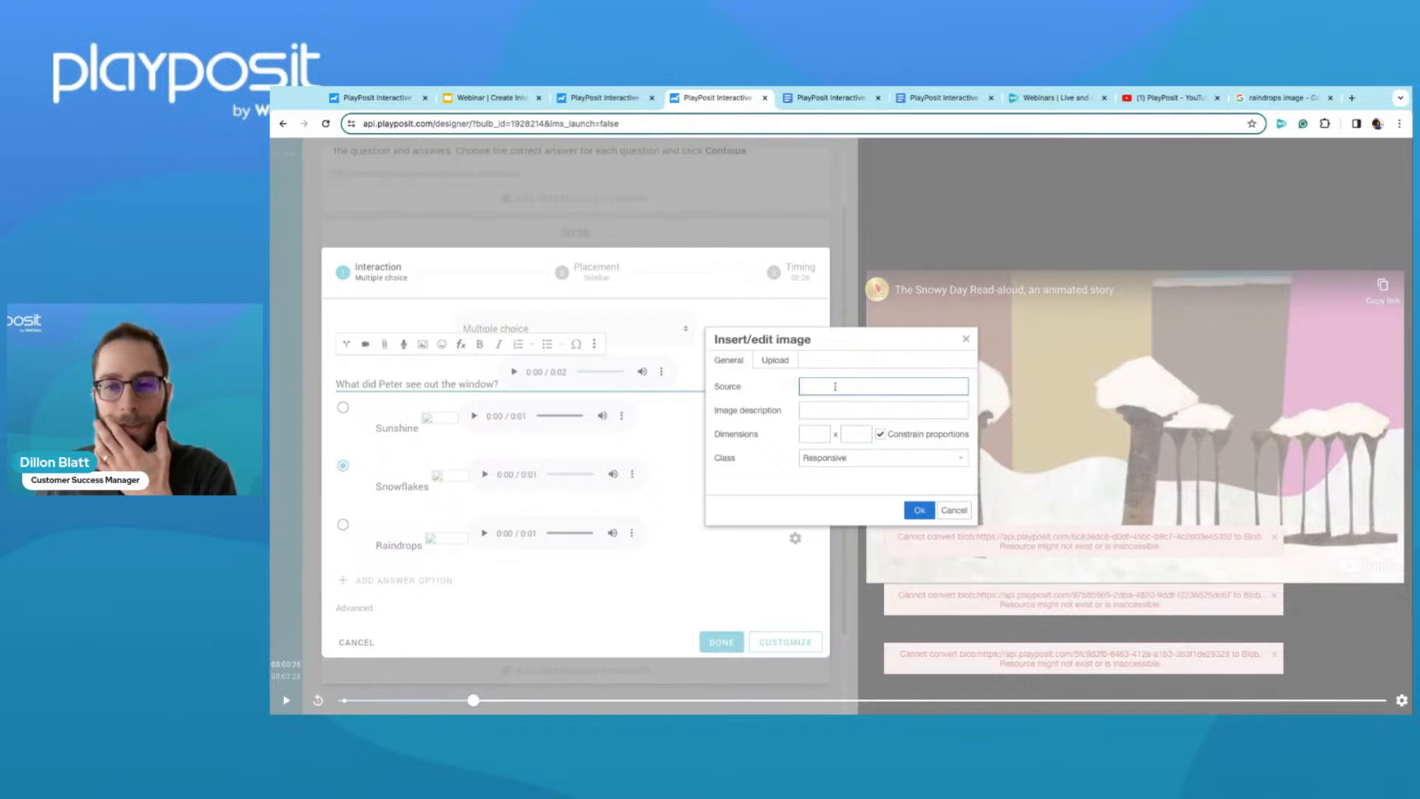
pyautogui.click(953, 510)
pyautogui.click(721, 642)
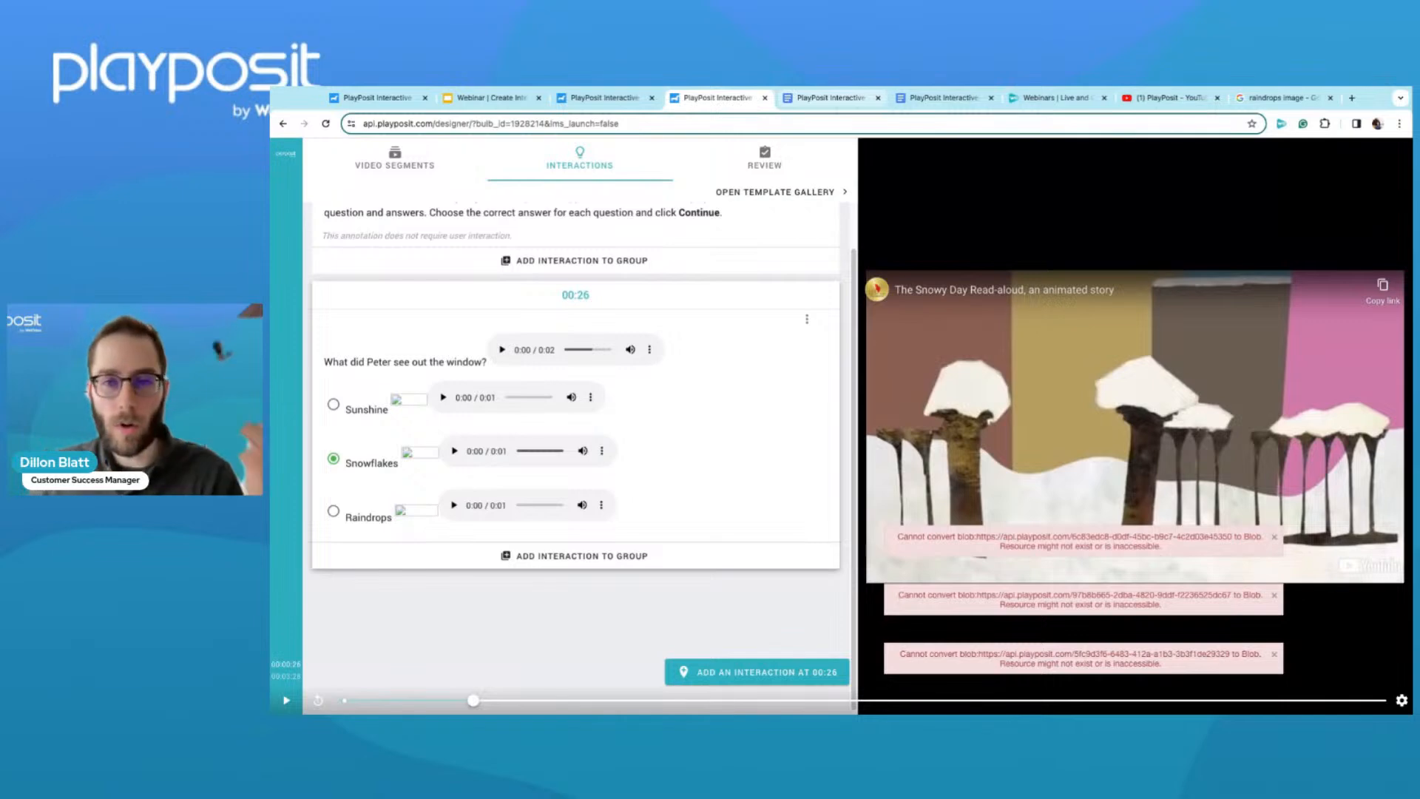
# Switch to the Participant Guide and look over the Demo Part 2 section on the Text-Based Bulb (No Video).
pyautogui.click(830, 99)
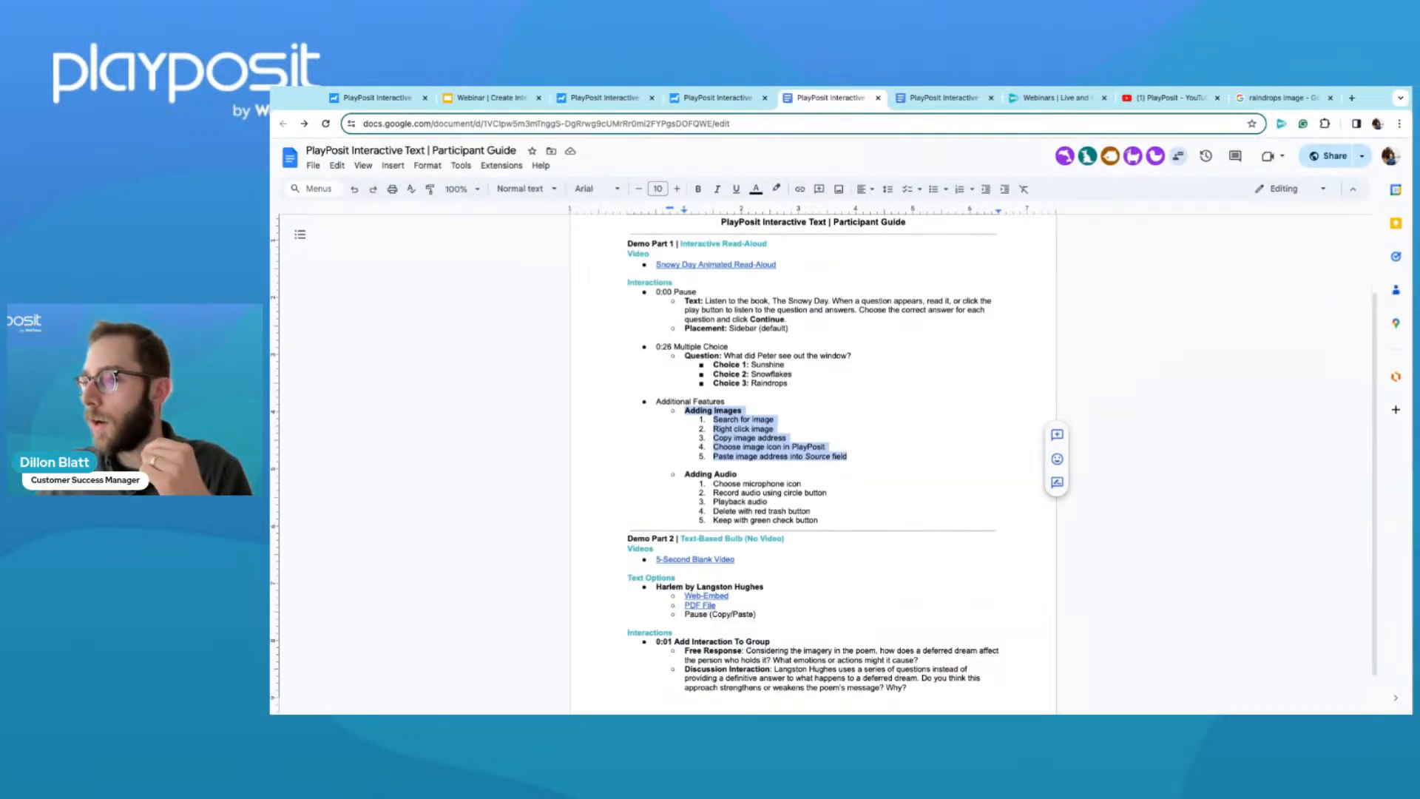
pyautogui.click(770, 392)
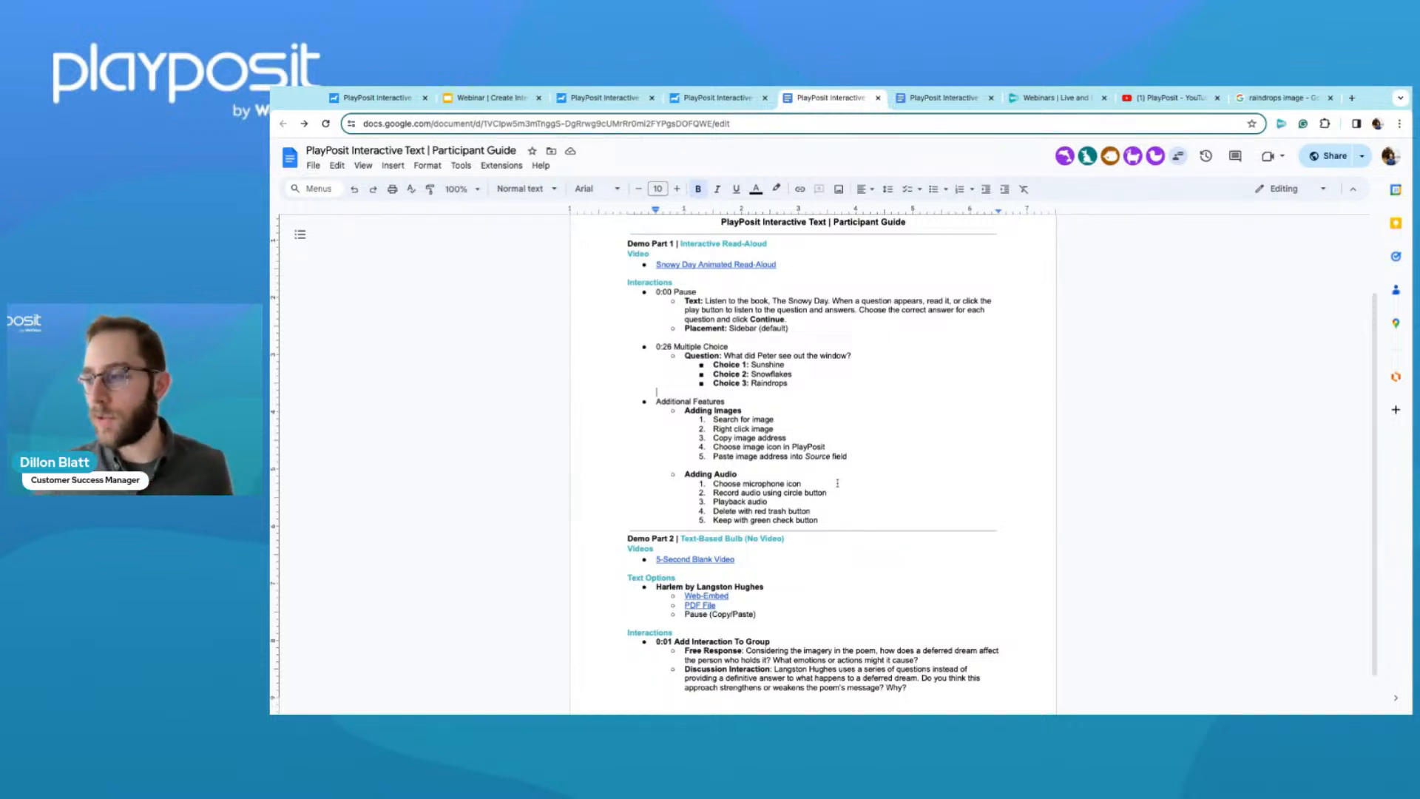
pyautogui.scroll(-1, 836, 485)
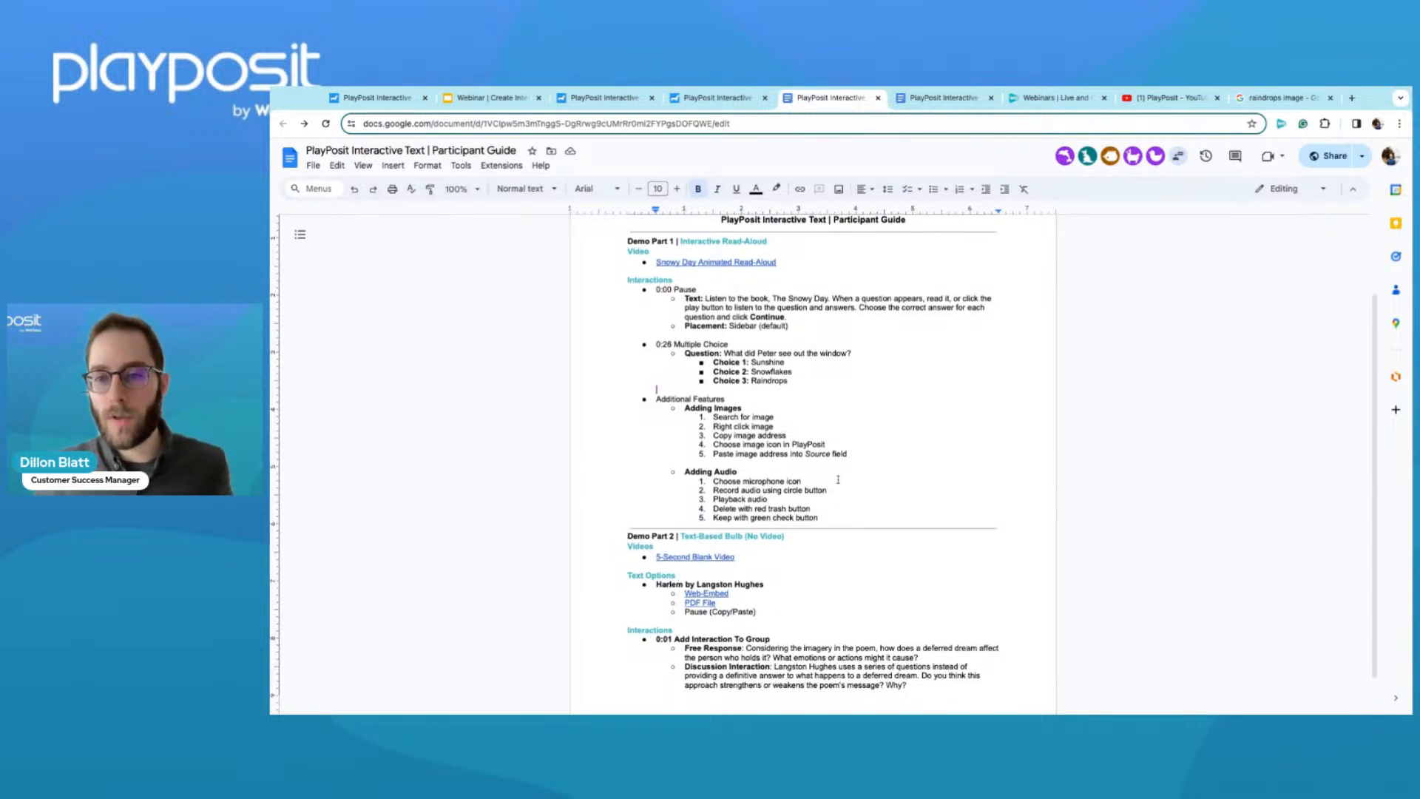
pyautogui.scroll(-1, 786, 465)
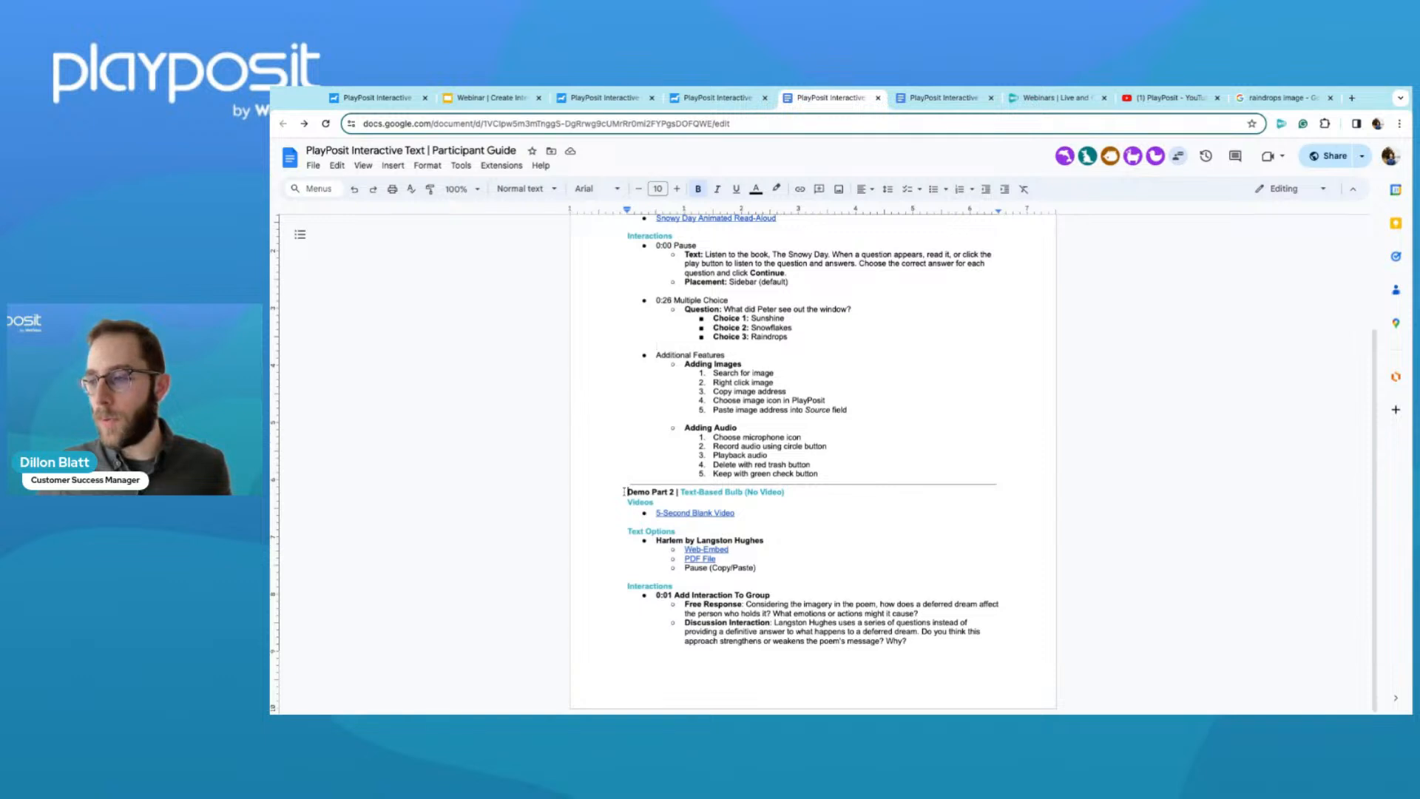
pyautogui.moveTo(623, 491); pyautogui.dragTo(655, 504)
pyautogui.click(655, 503)
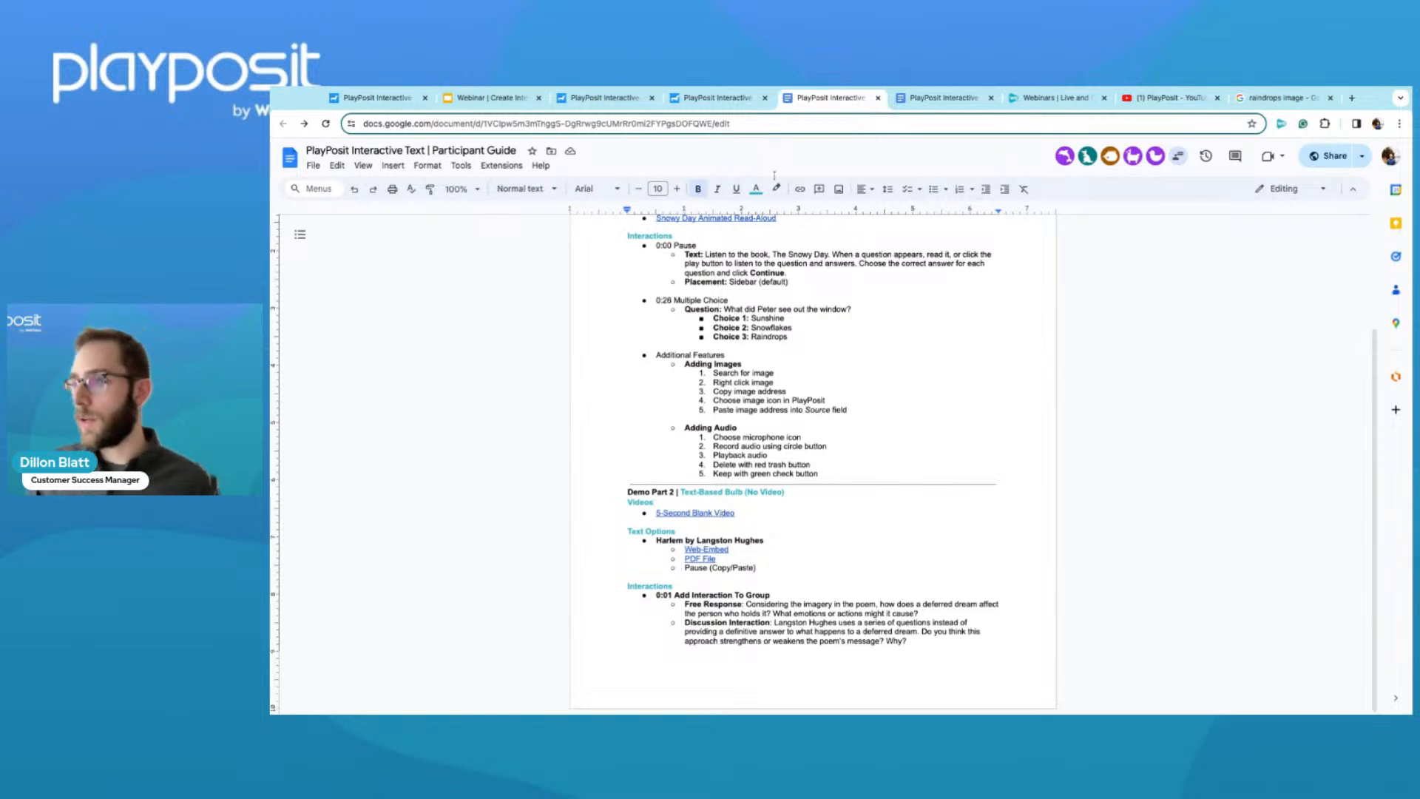
# Save and exit the Snowy Day bulb in PlayPosit, and start a new bulb from My Bulbs.
pyautogui.click(721, 97)
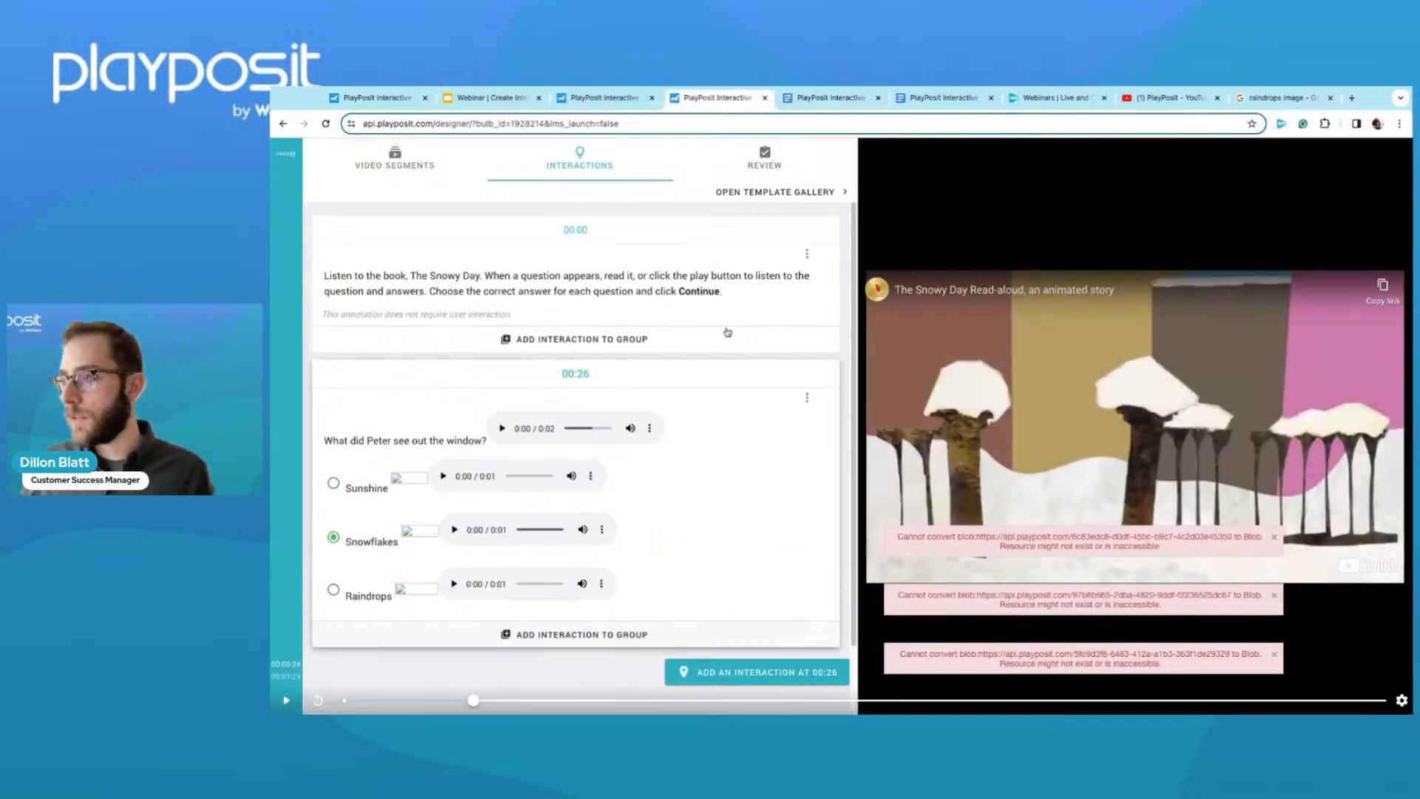
pyautogui.click(809, 167)
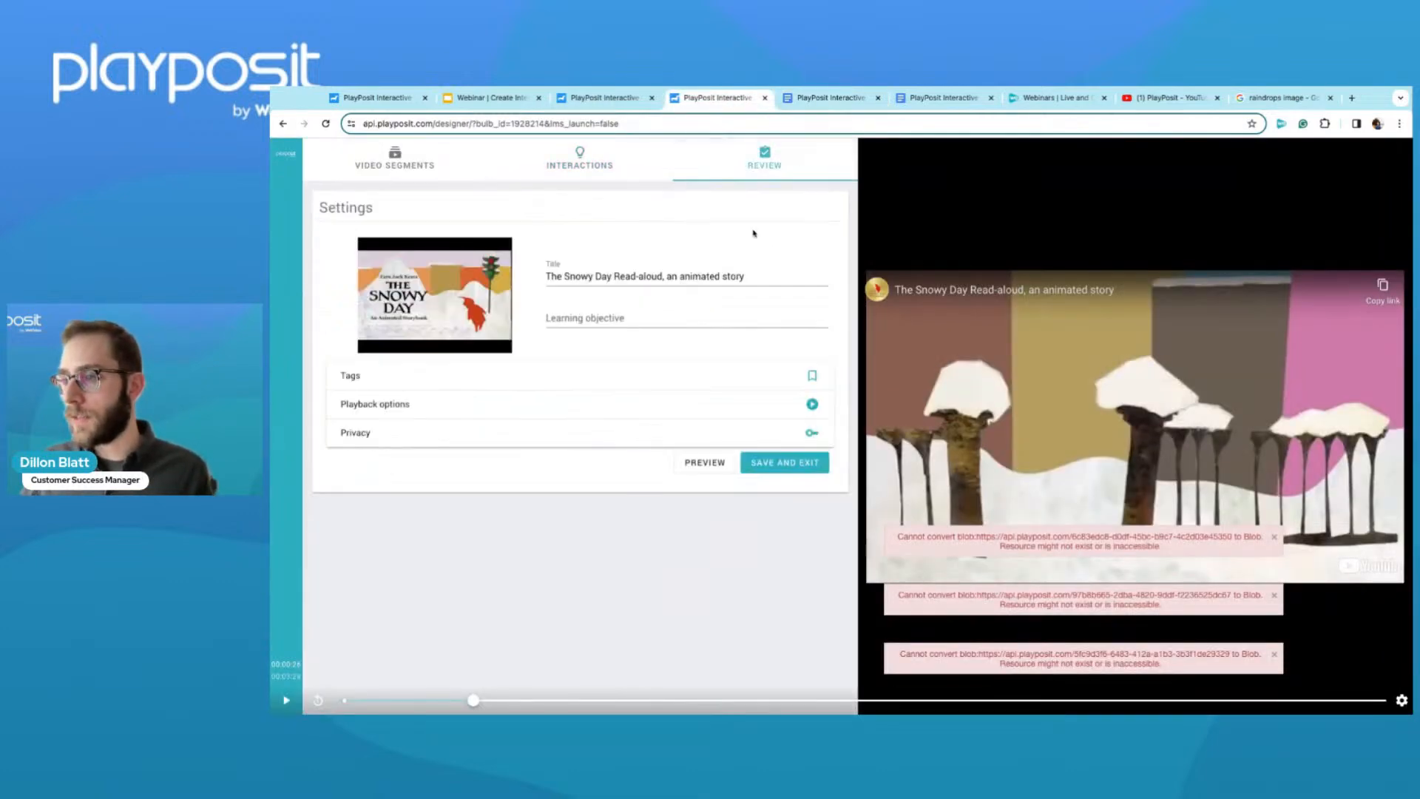
pyautogui.click(784, 464)
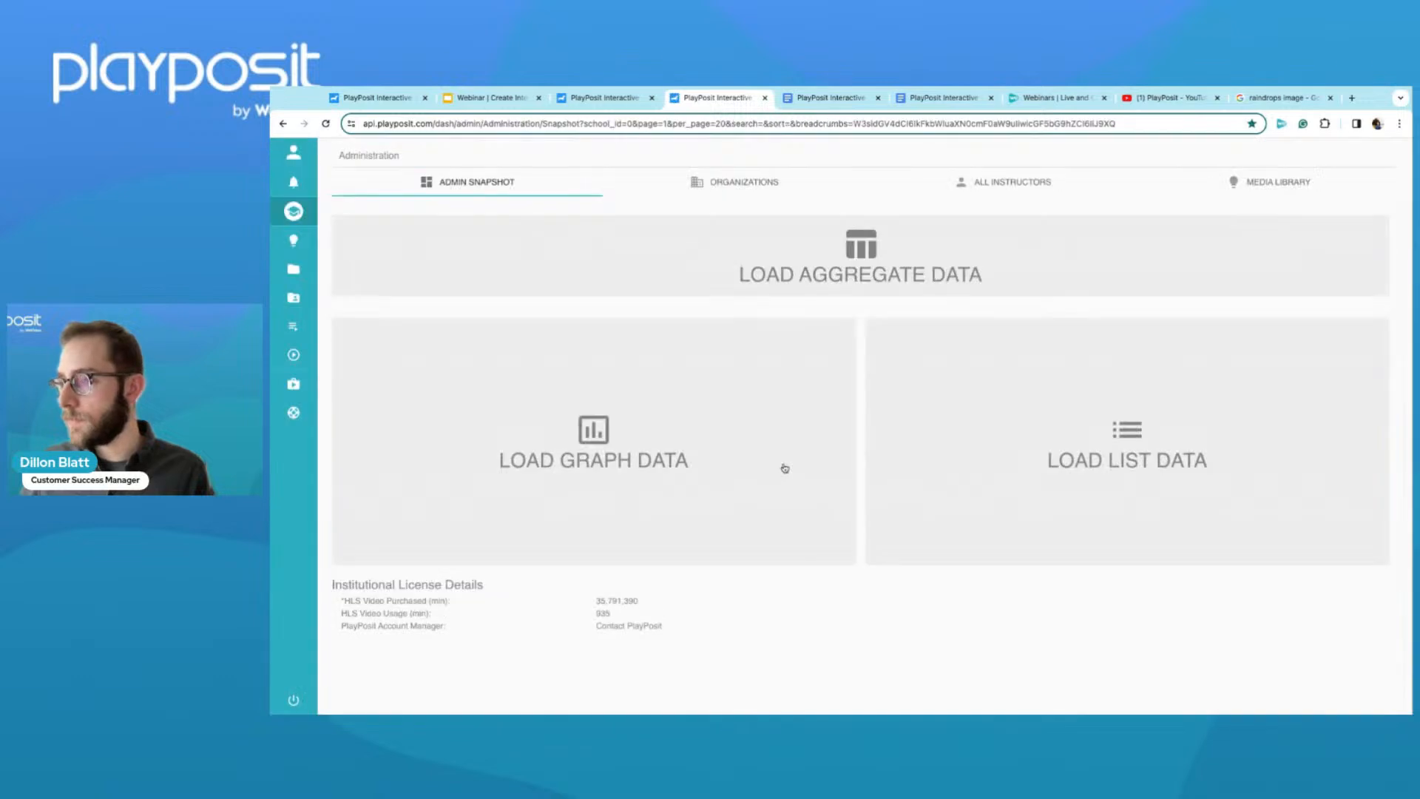
pyautogui.click(384, 238)
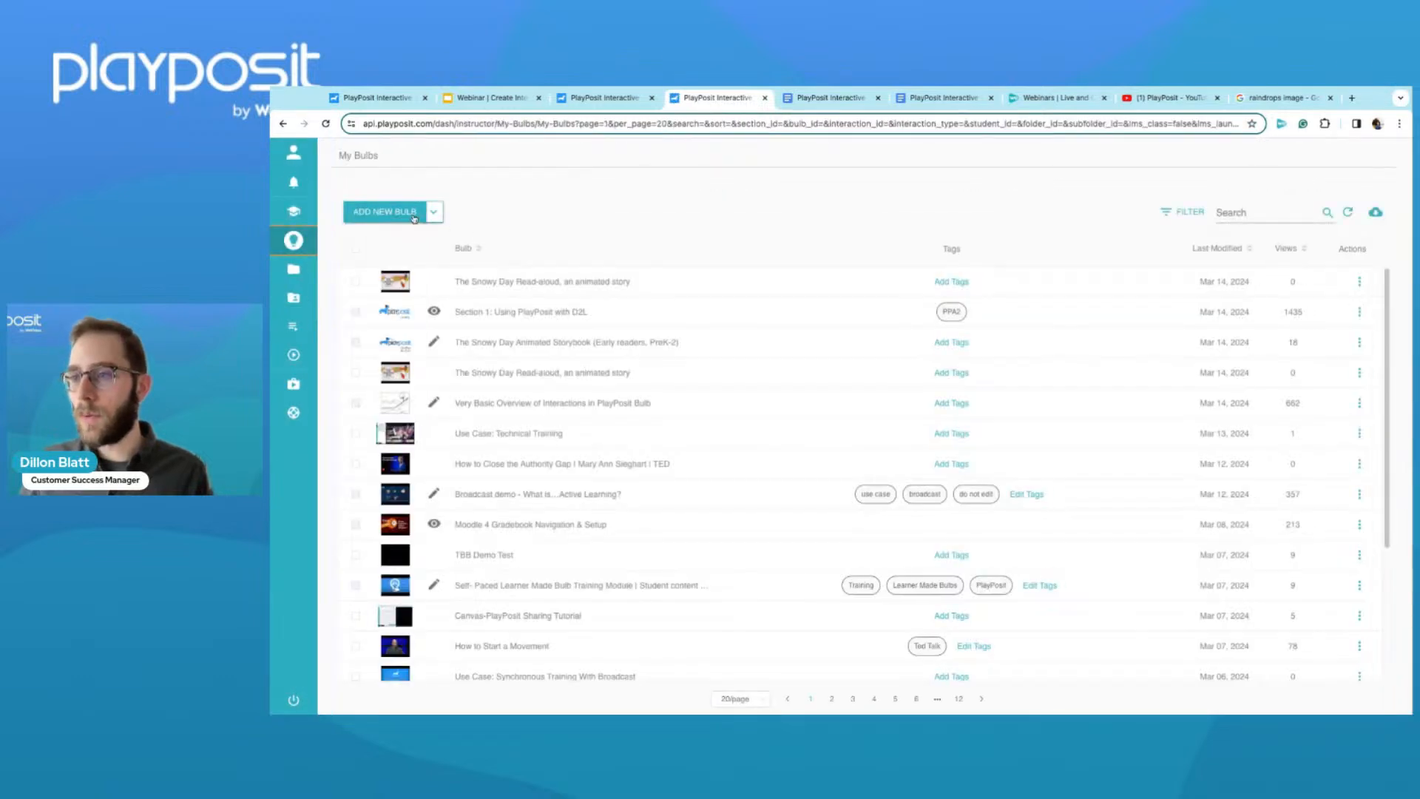
pyautogui.click(408, 217)
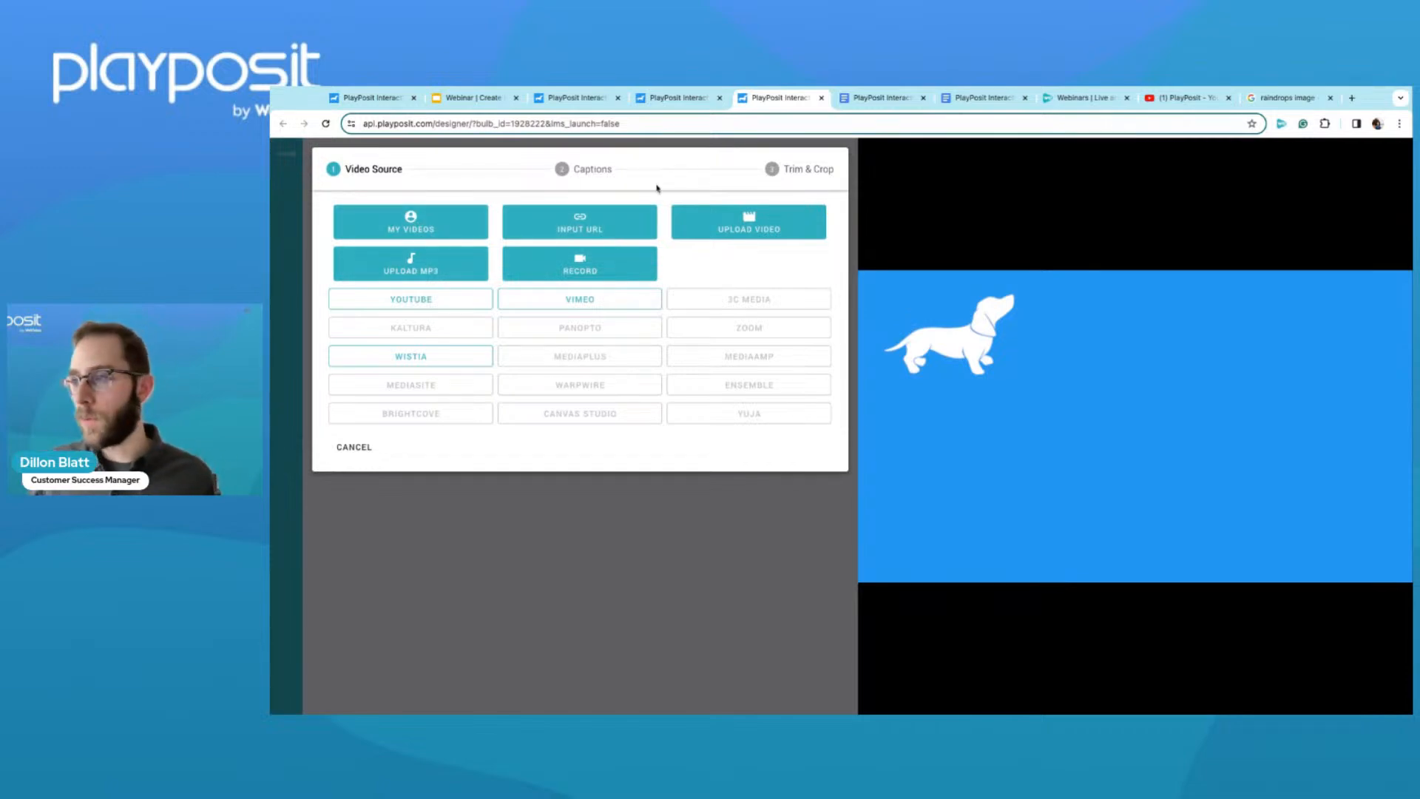
# Copy the 5-Second Blank Video link from the Demo Part 2 section of the Participant Guide.
pyautogui.click(869, 98)
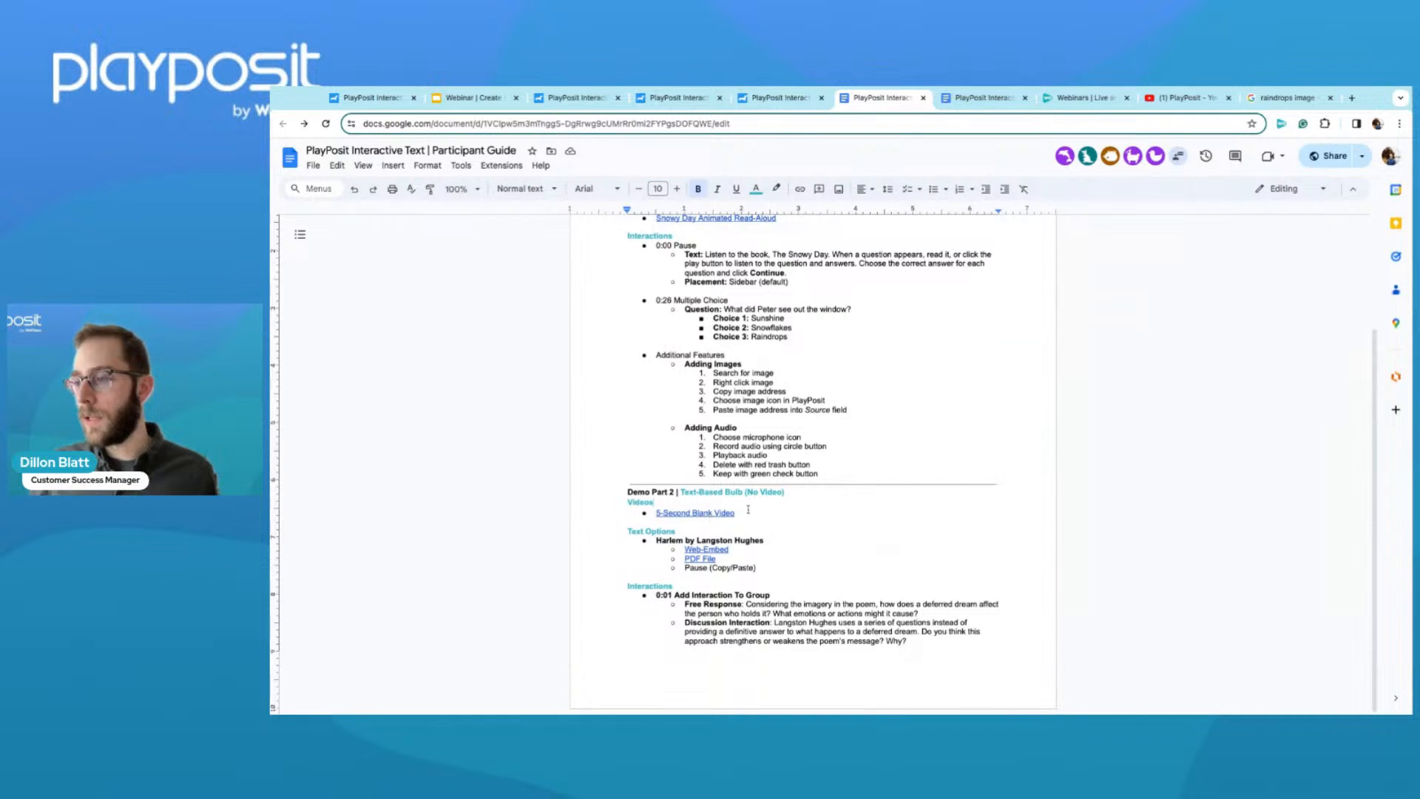
pyautogui.click(714, 514)
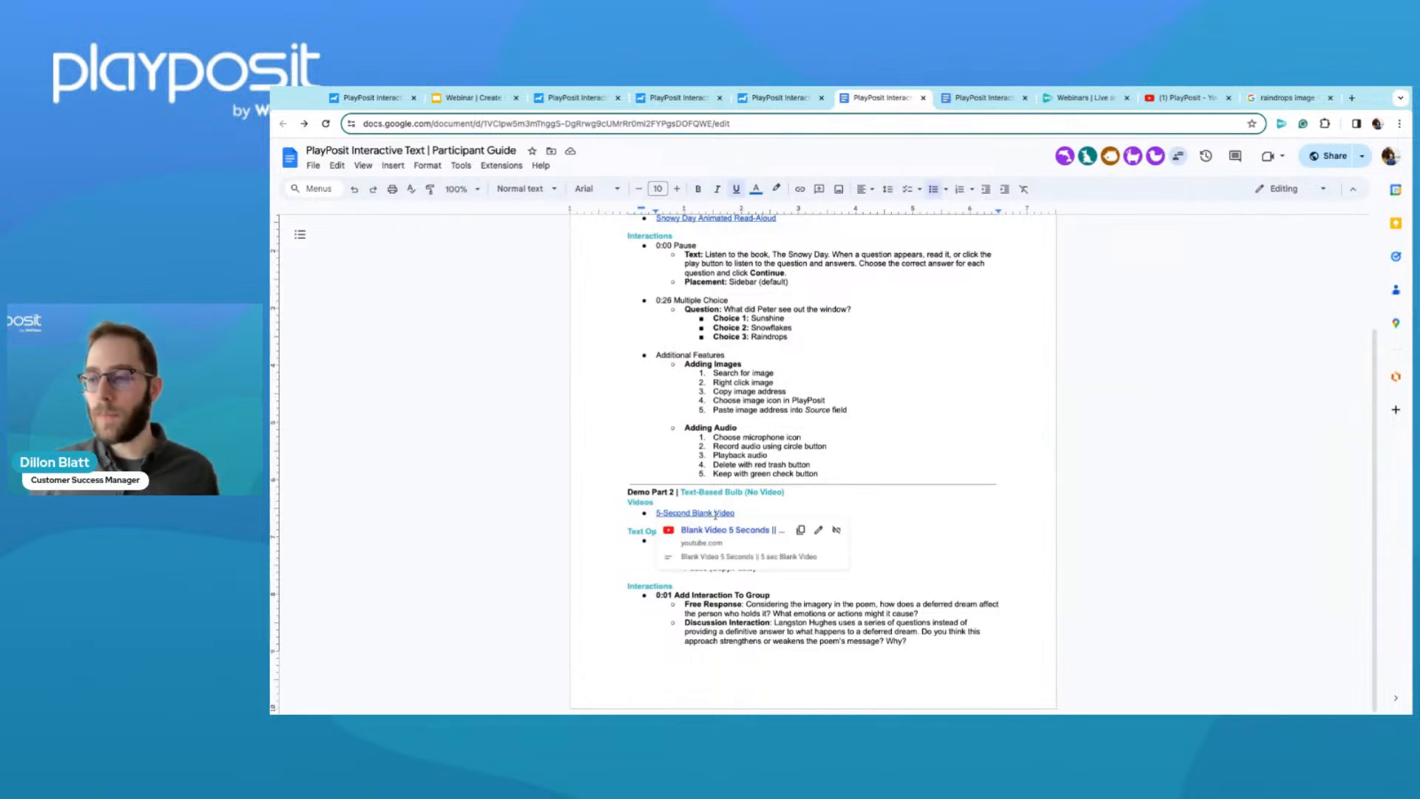
pyautogui.click(801, 530)
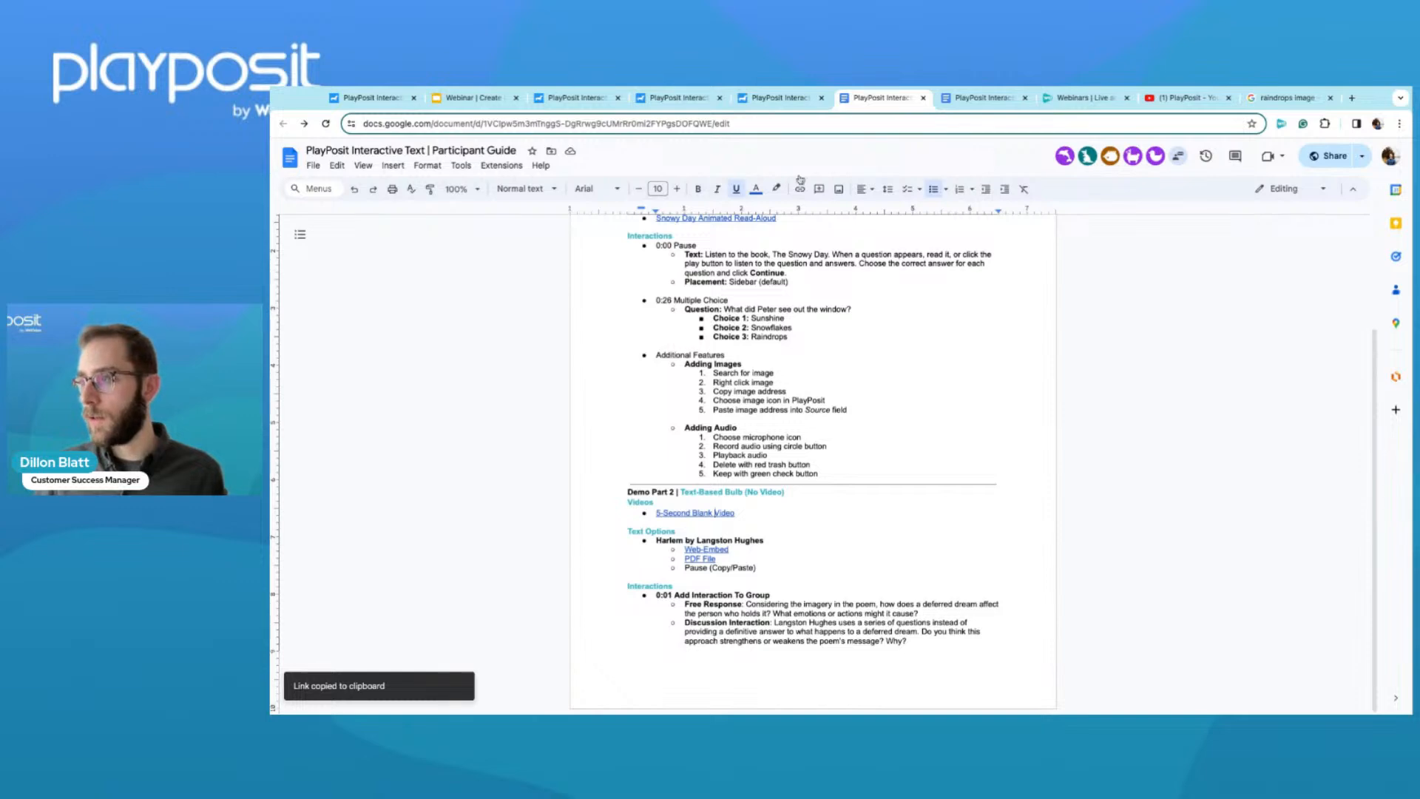
# Add the blank 5-second YouTube video to the new PlayPosit bulb by entering its copied URL.
pyautogui.click(803, 99)
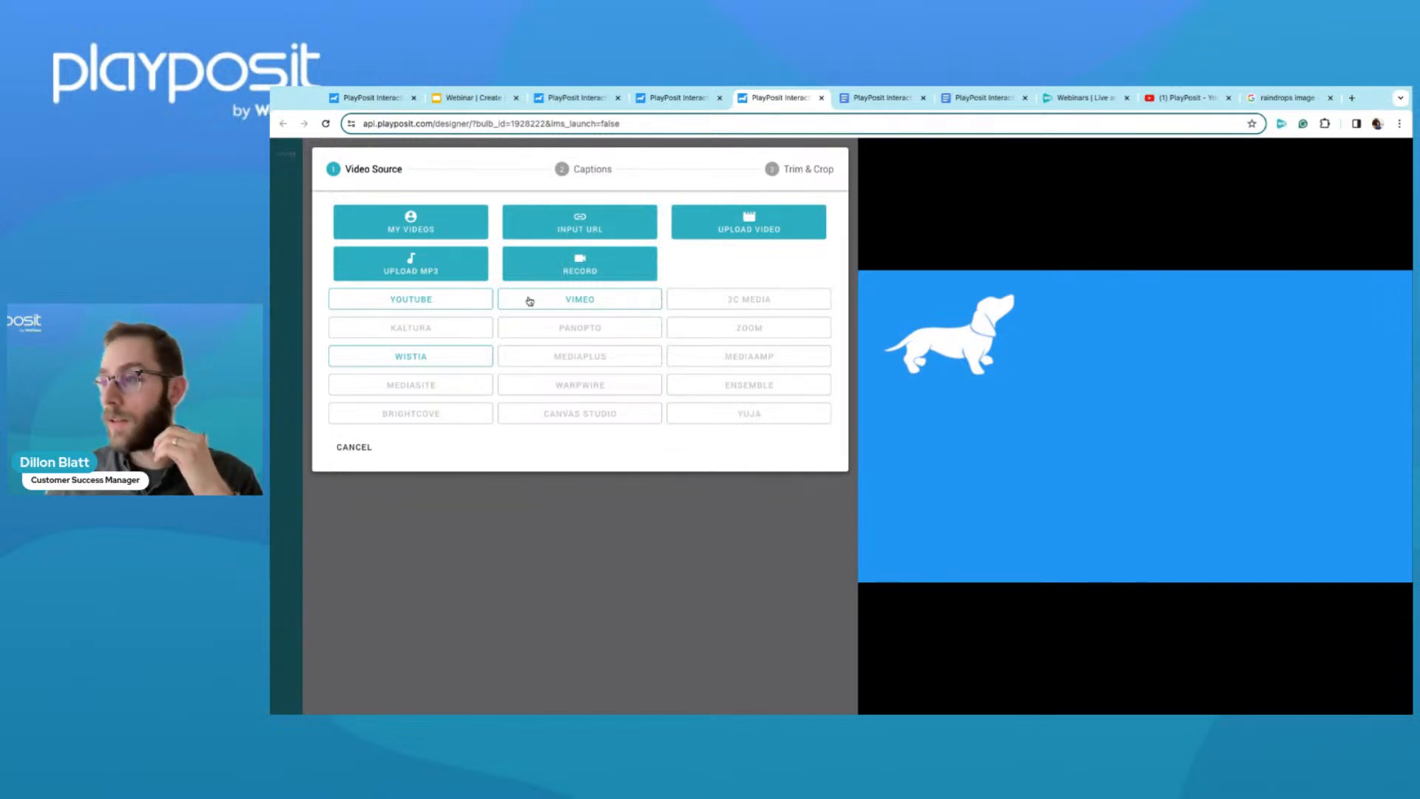
pyautogui.click(582, 230)
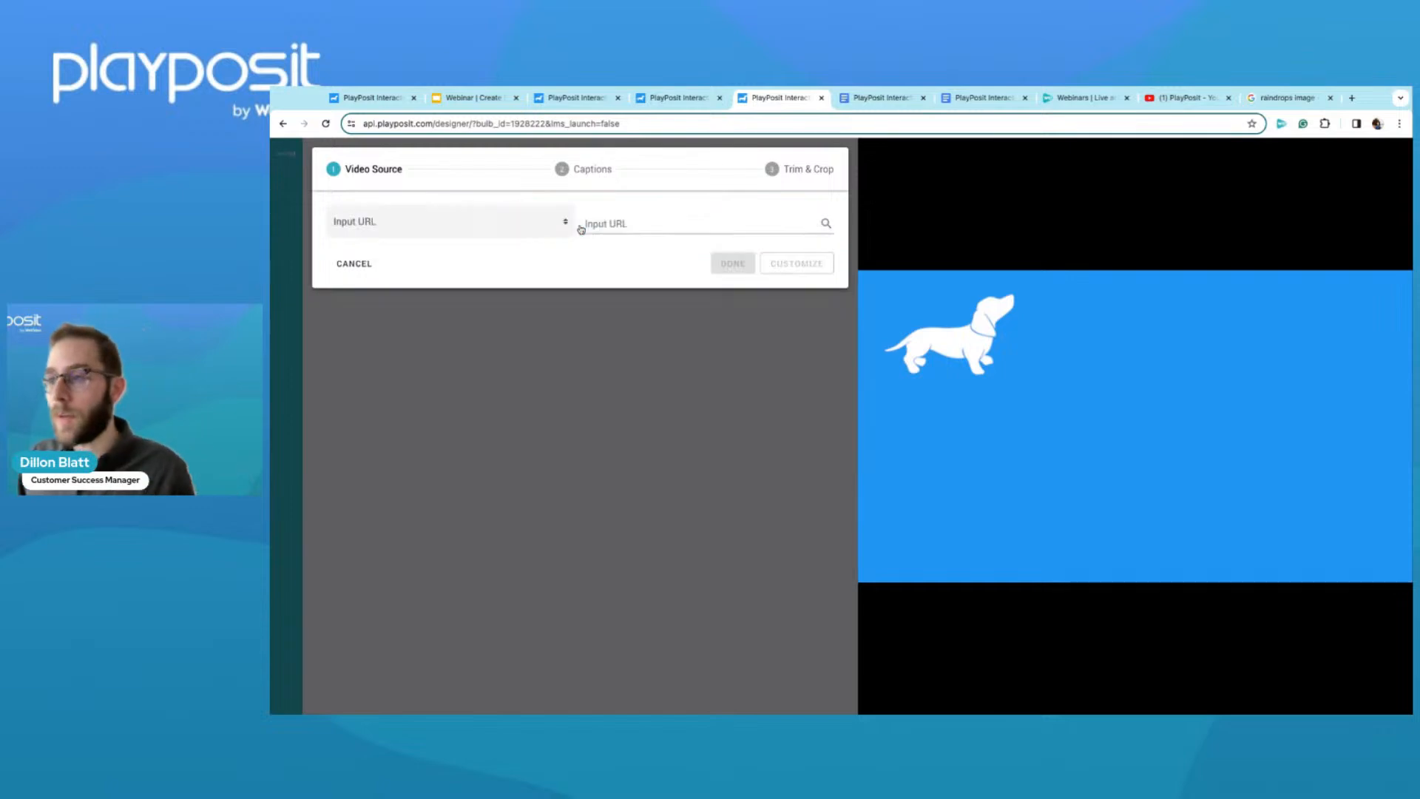
pyautogui.click(599, 225)
pyautogui.press('super+v')
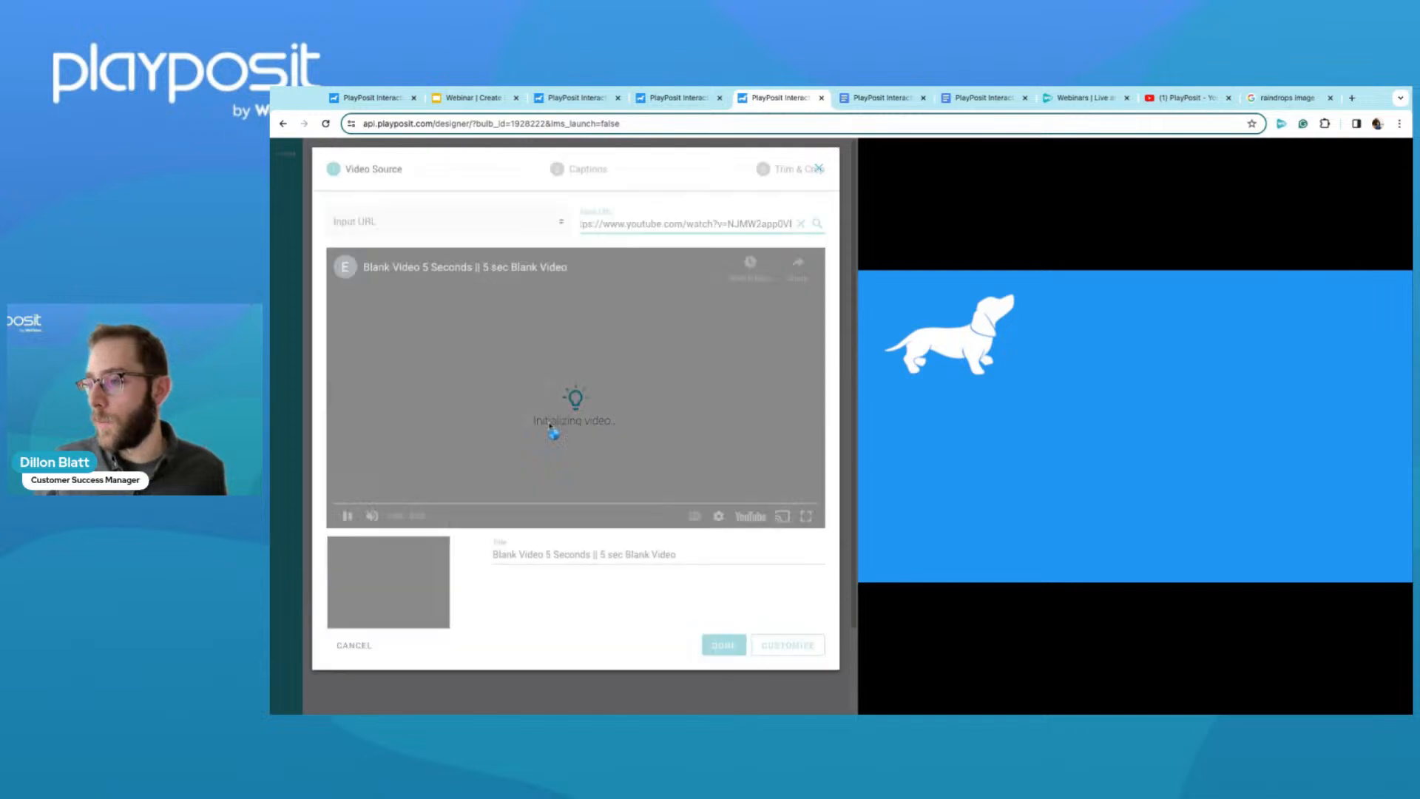
pyautogui.click(715, 655)
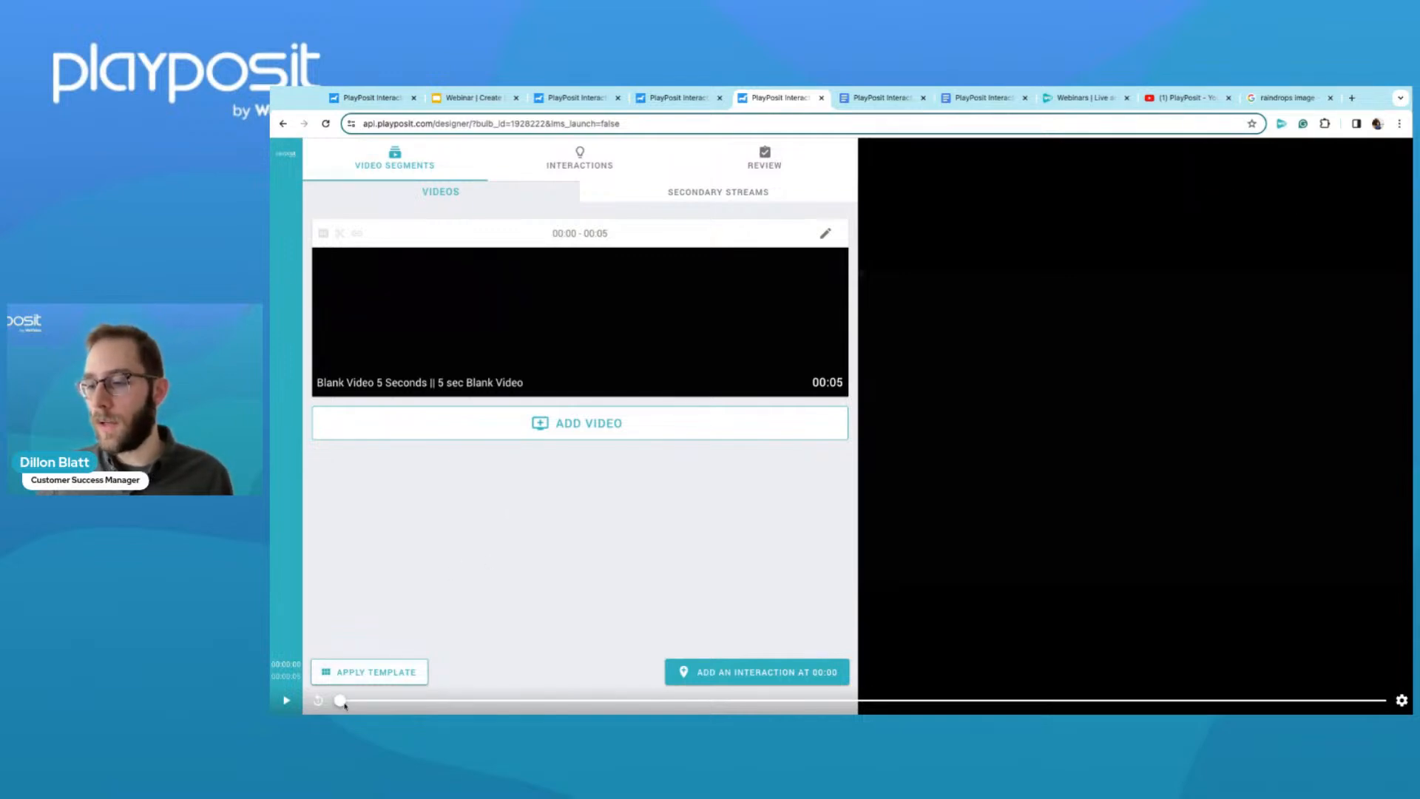
# Move the bulb's playback position to 00:01, and copy the Web-Embed link for Harlem by Langston Hughes from the Participant Guide.
pyautogui.moveTo(374, 700); pyautogui.dragTo(589, 701)
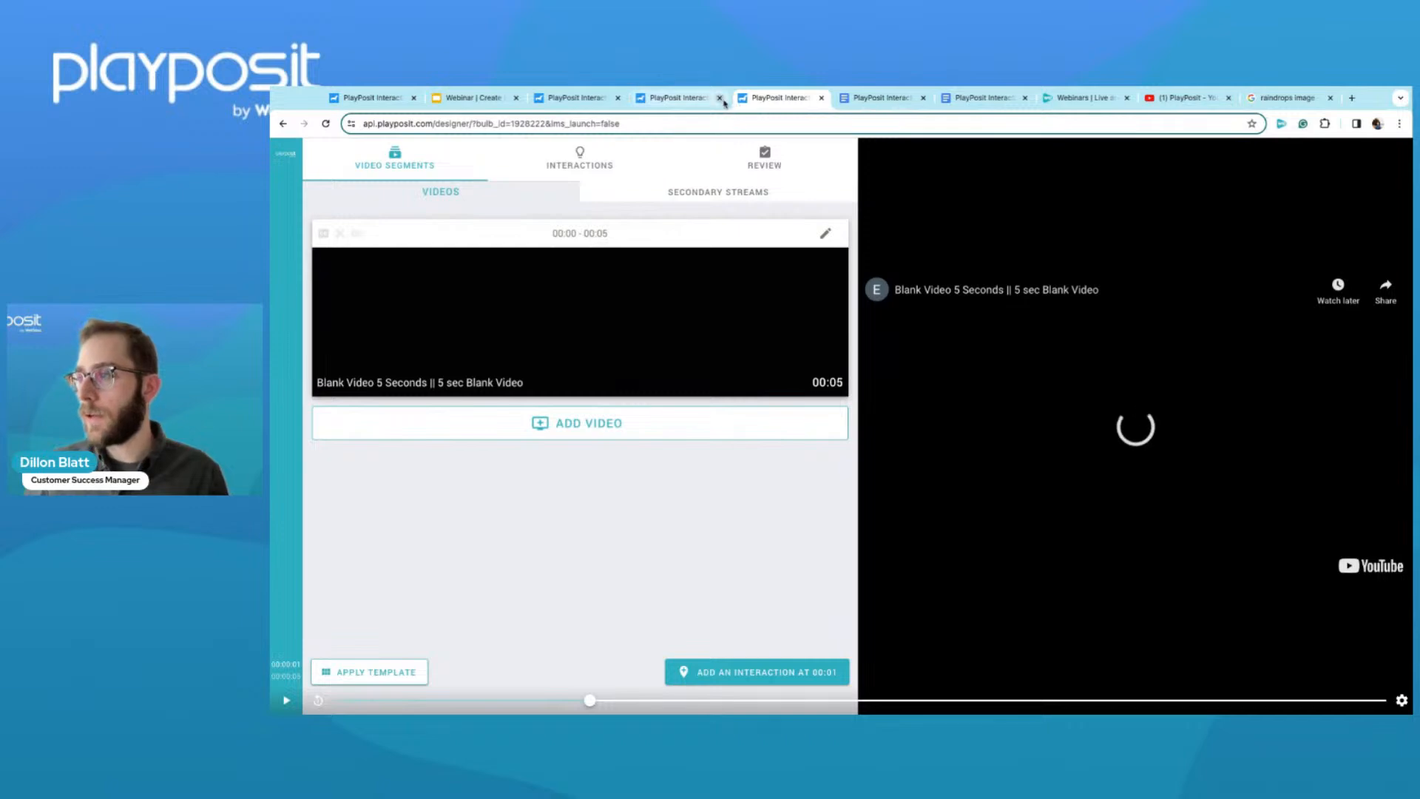
pyautogui.click(882, 107)
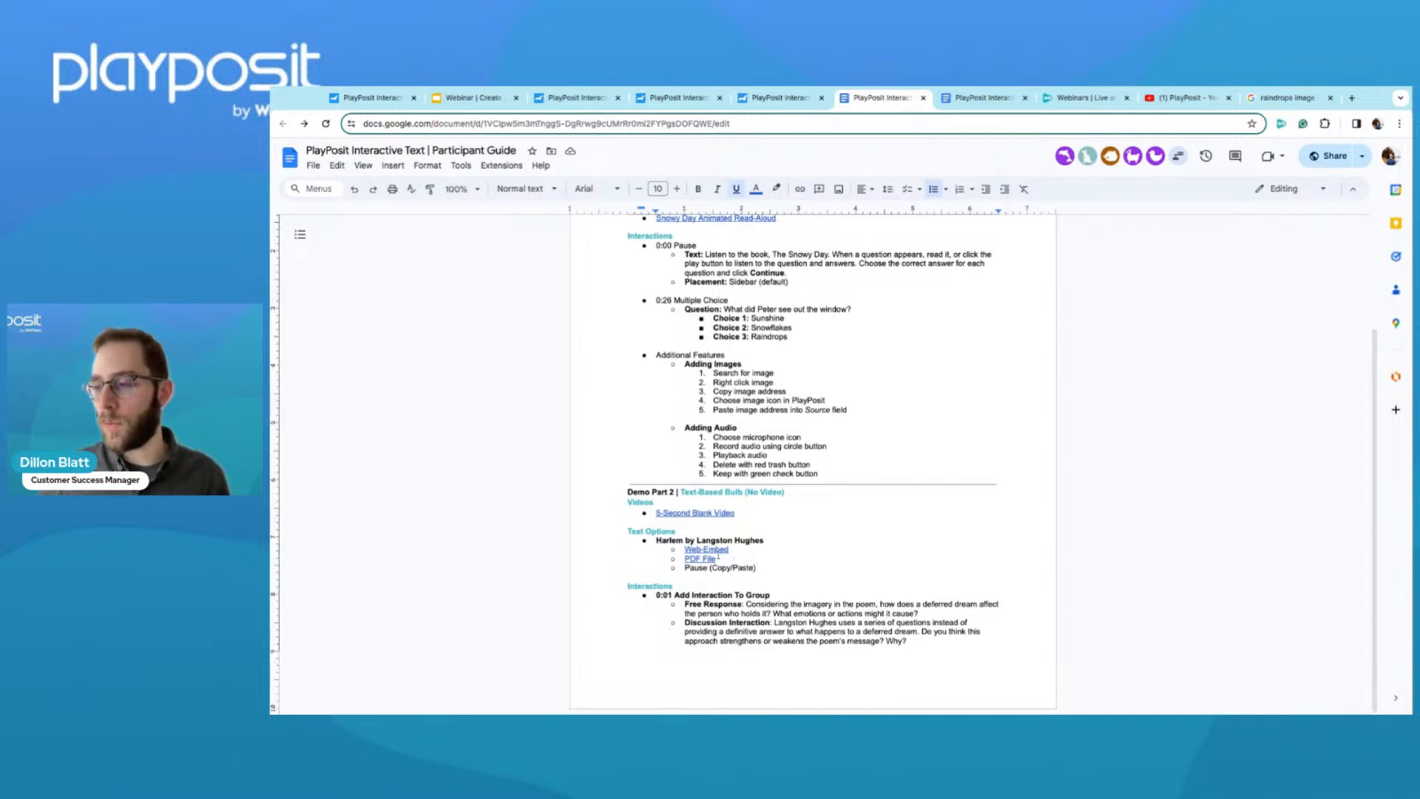
pyautogui.click(717, 551)
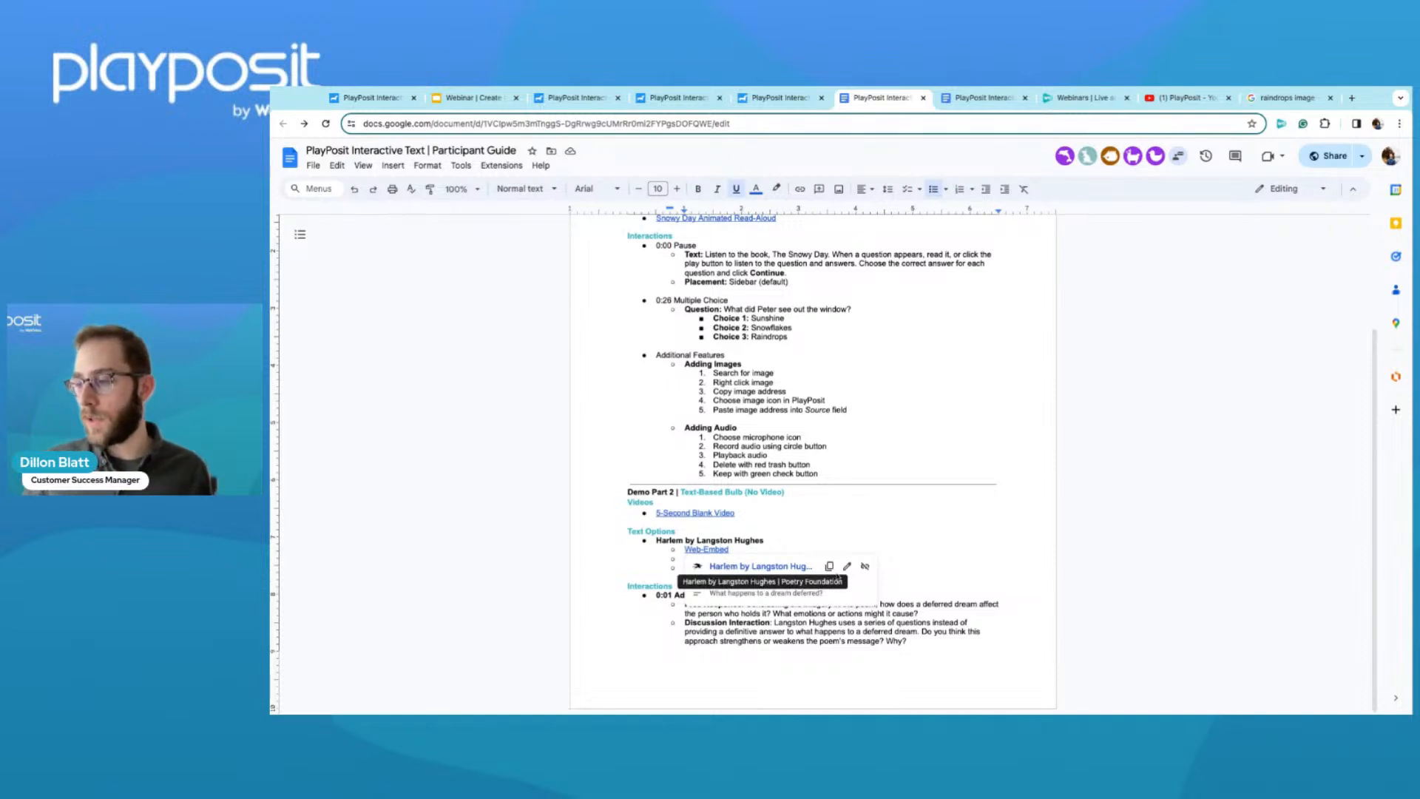
pyautogui.click(829, 565)
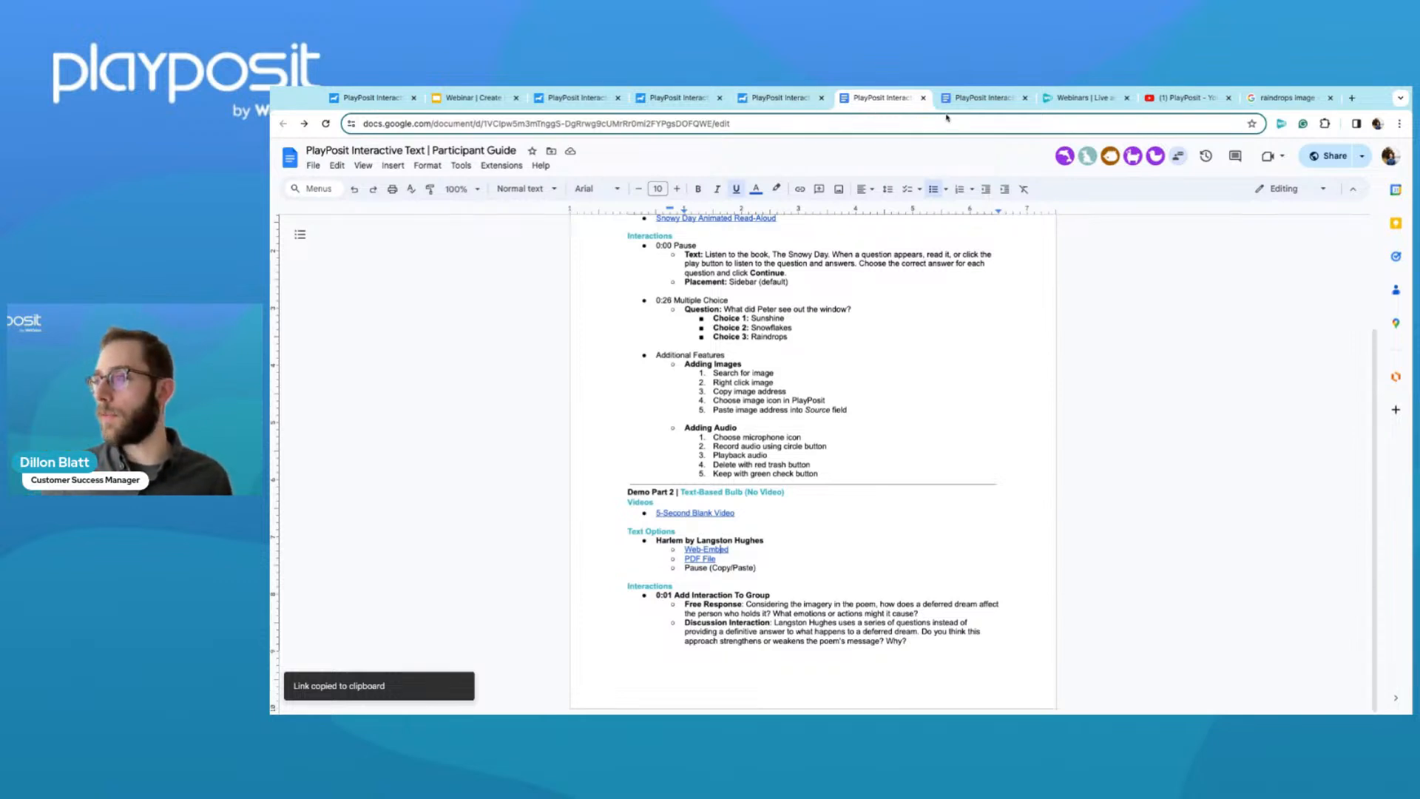
pyautogui.click(756, 108)
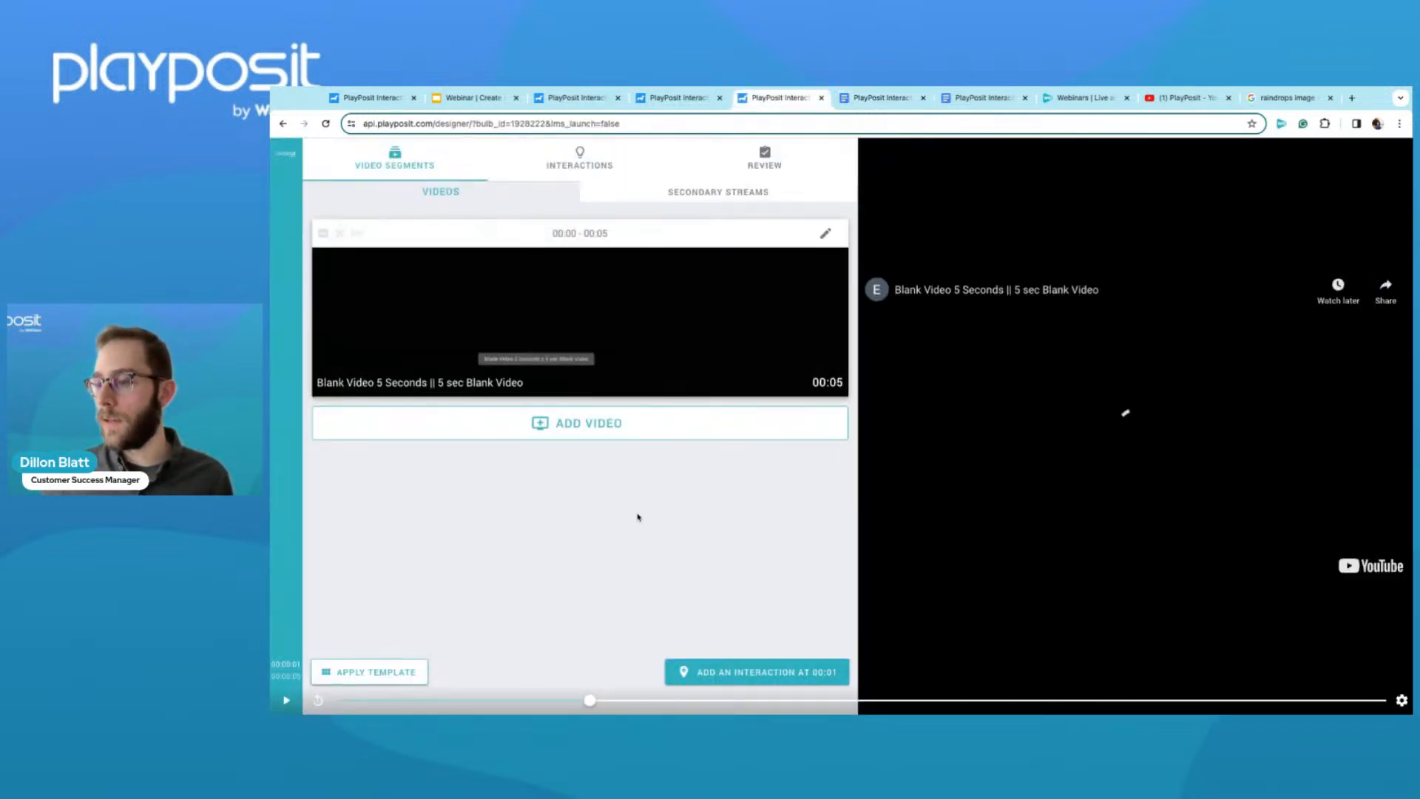
pyautogui.click(754, 674)
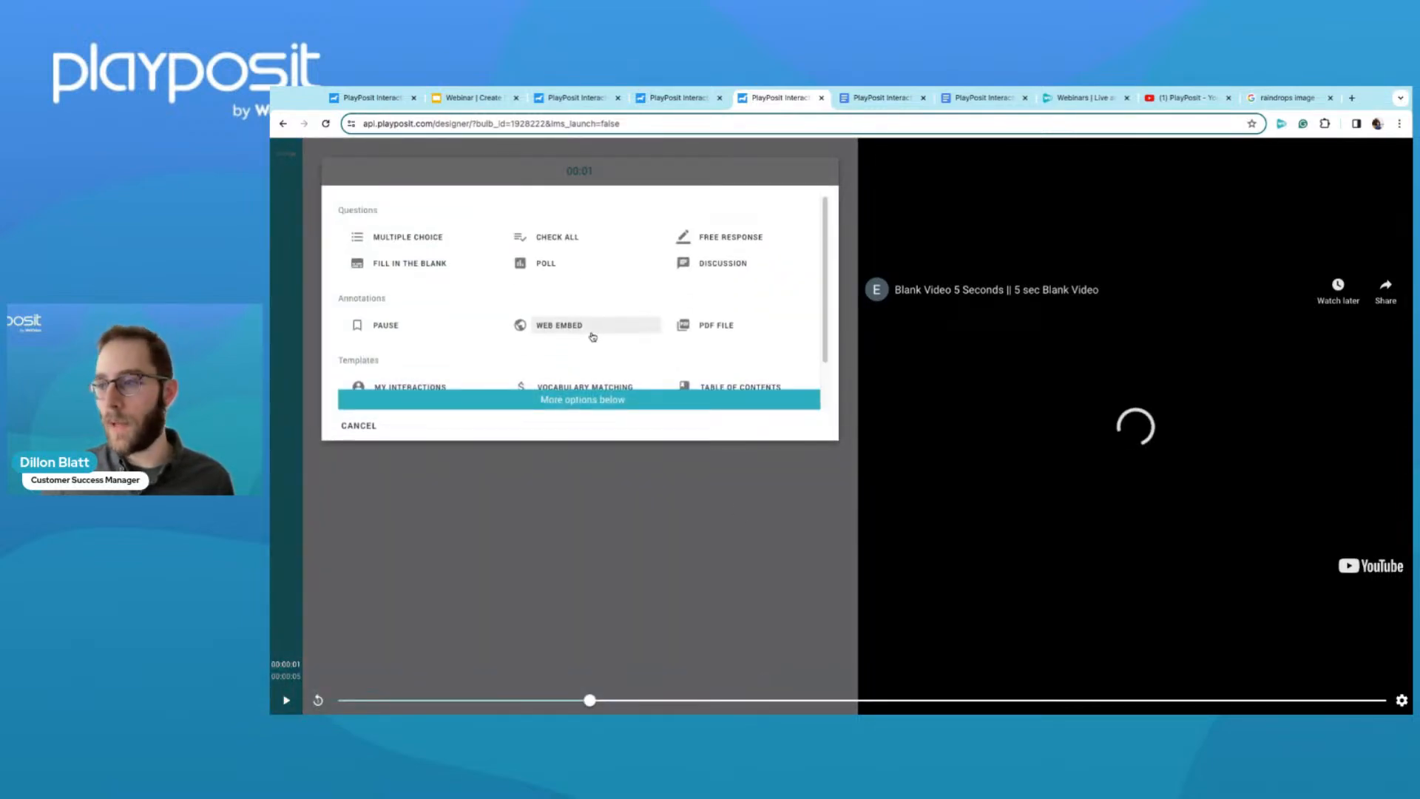
pyautogui.click(583, 334)
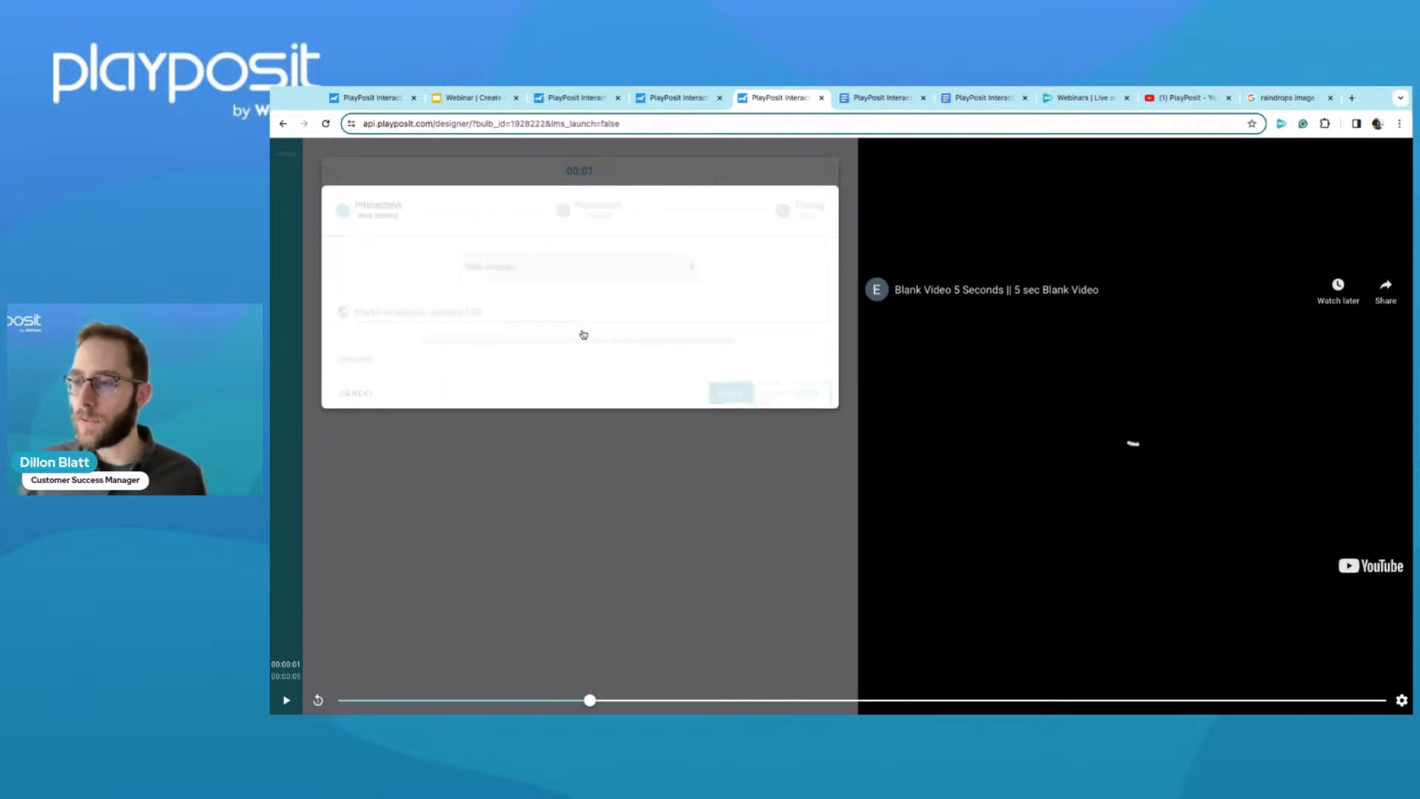
pyautogui.click(588, 317)
pyautogui.hotkey('ctrl', 'v')
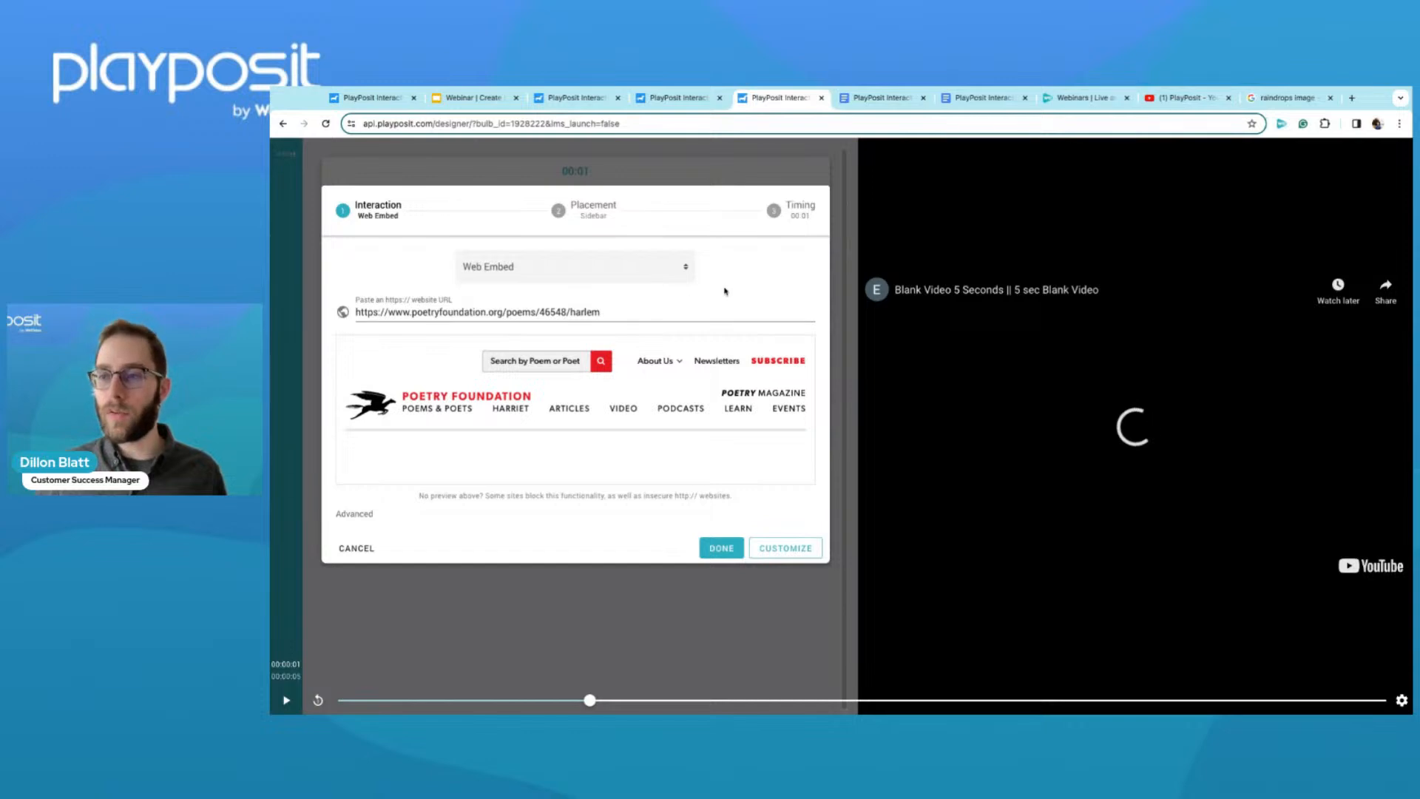
pyautogui.scroll(-2, 666, 385)
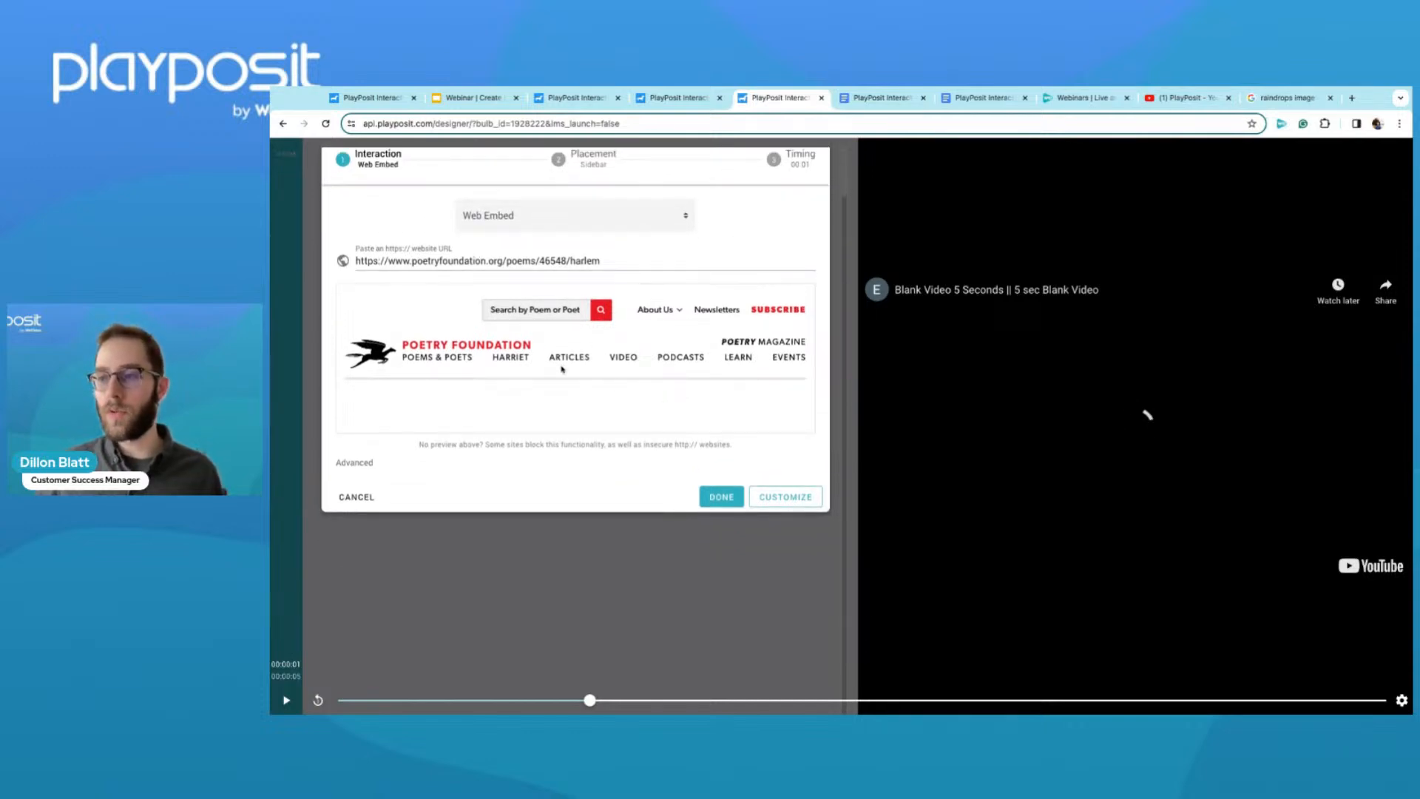
pyautogui.scroll(1, 643, 445)
pyautogui.scroll(1, 643, 446)
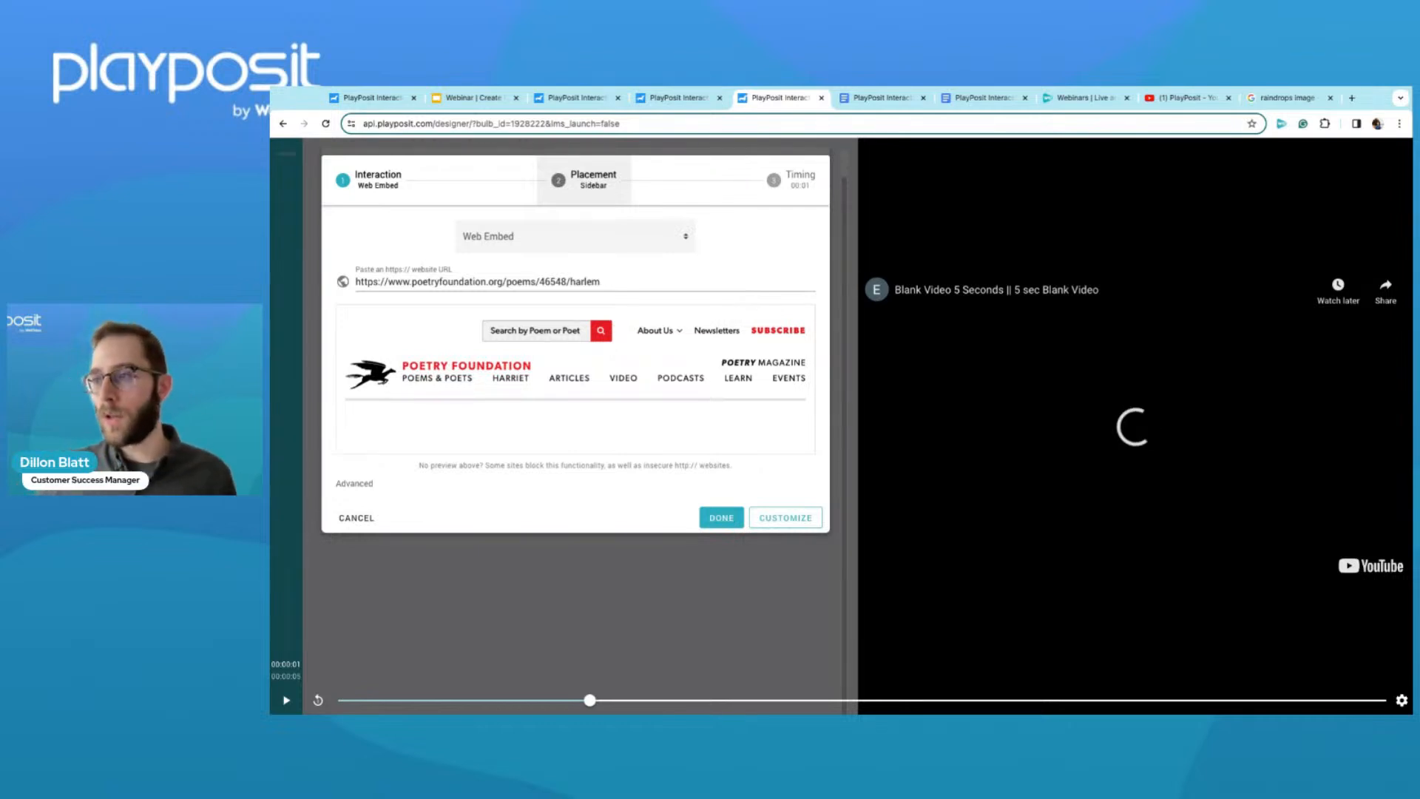
# Try the Middle and Right placements for the Harlem Web Embed, settle on Middle, and save the interaction.
pyautogui.click(594, 185)
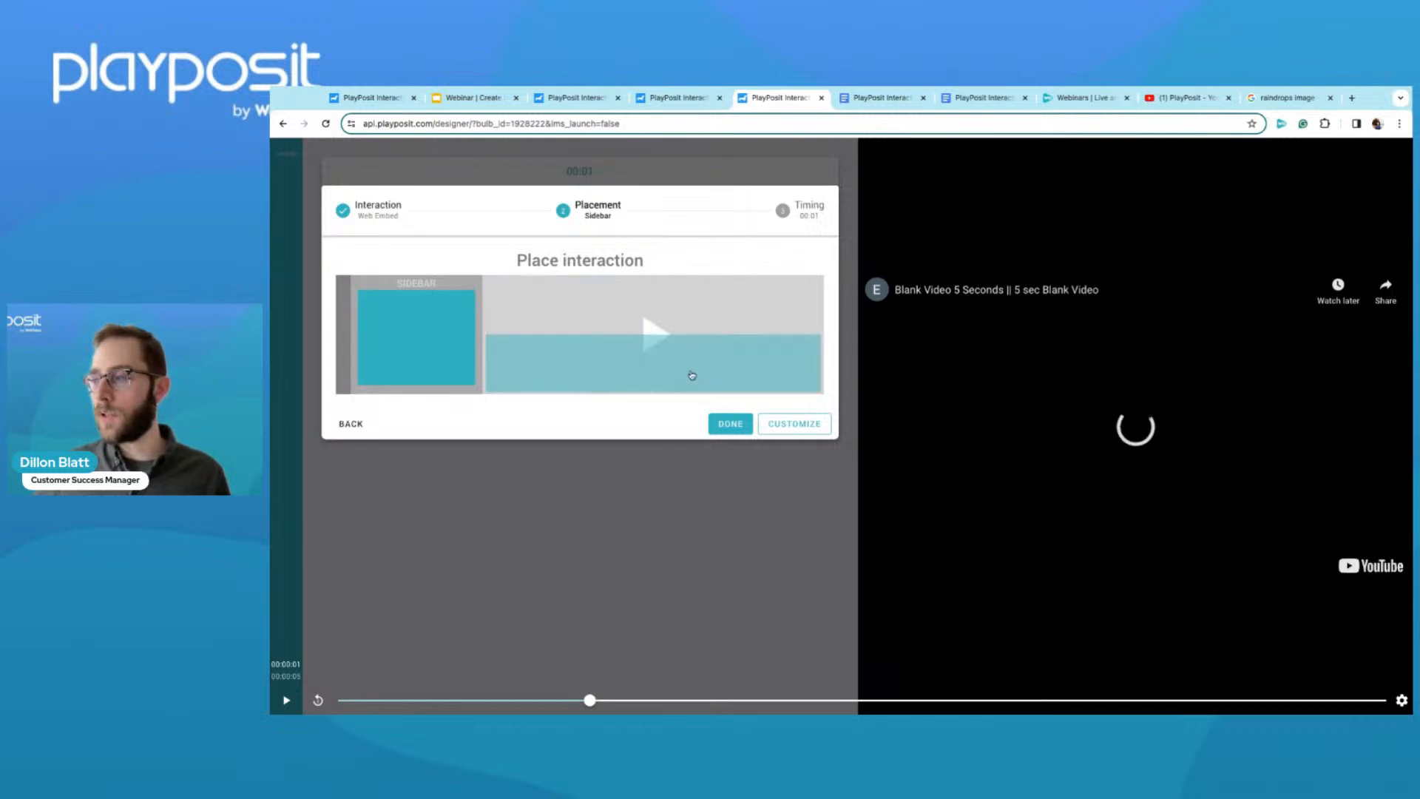
pyautogui.click(643, 329)
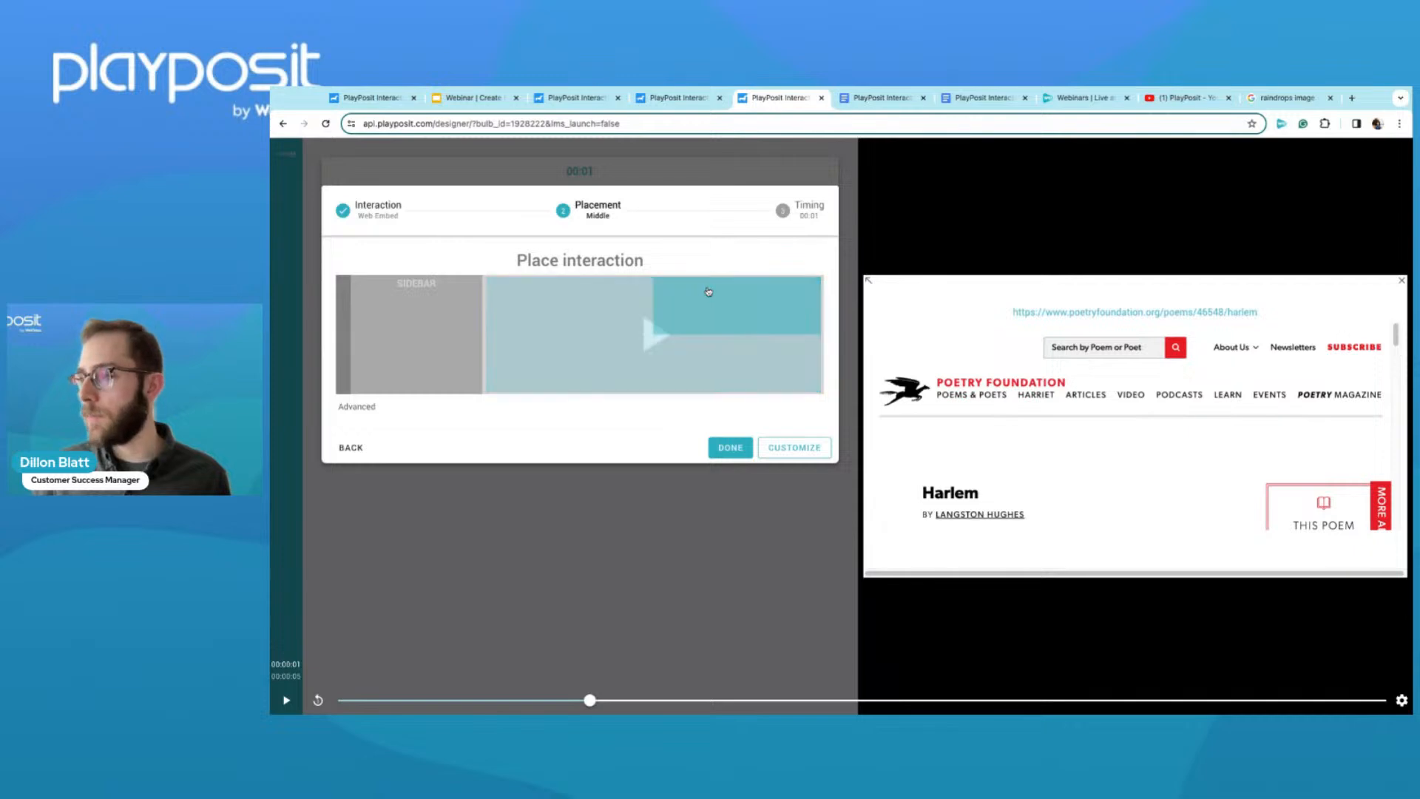
pyautogui.click(724, 338)
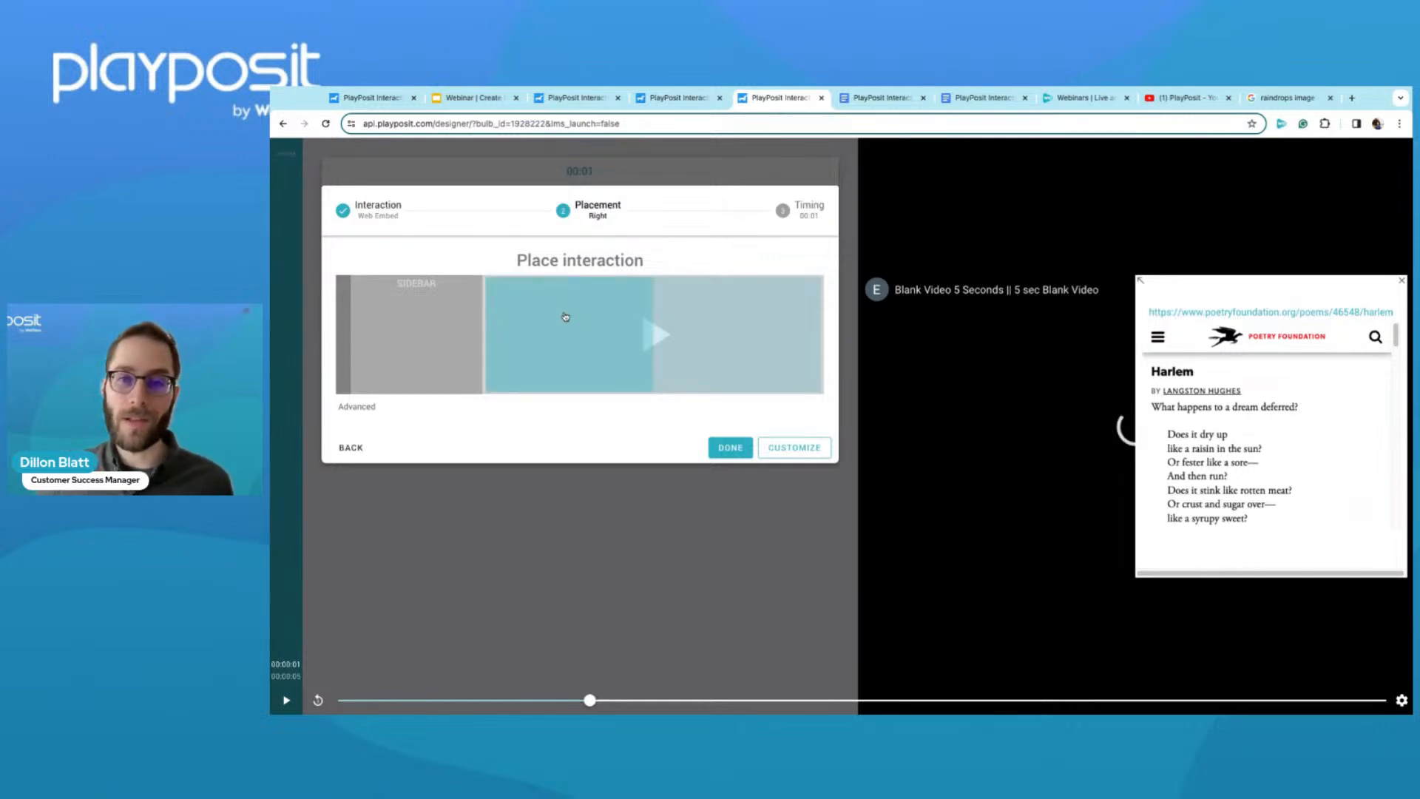
pyautogui.click(661, 353)
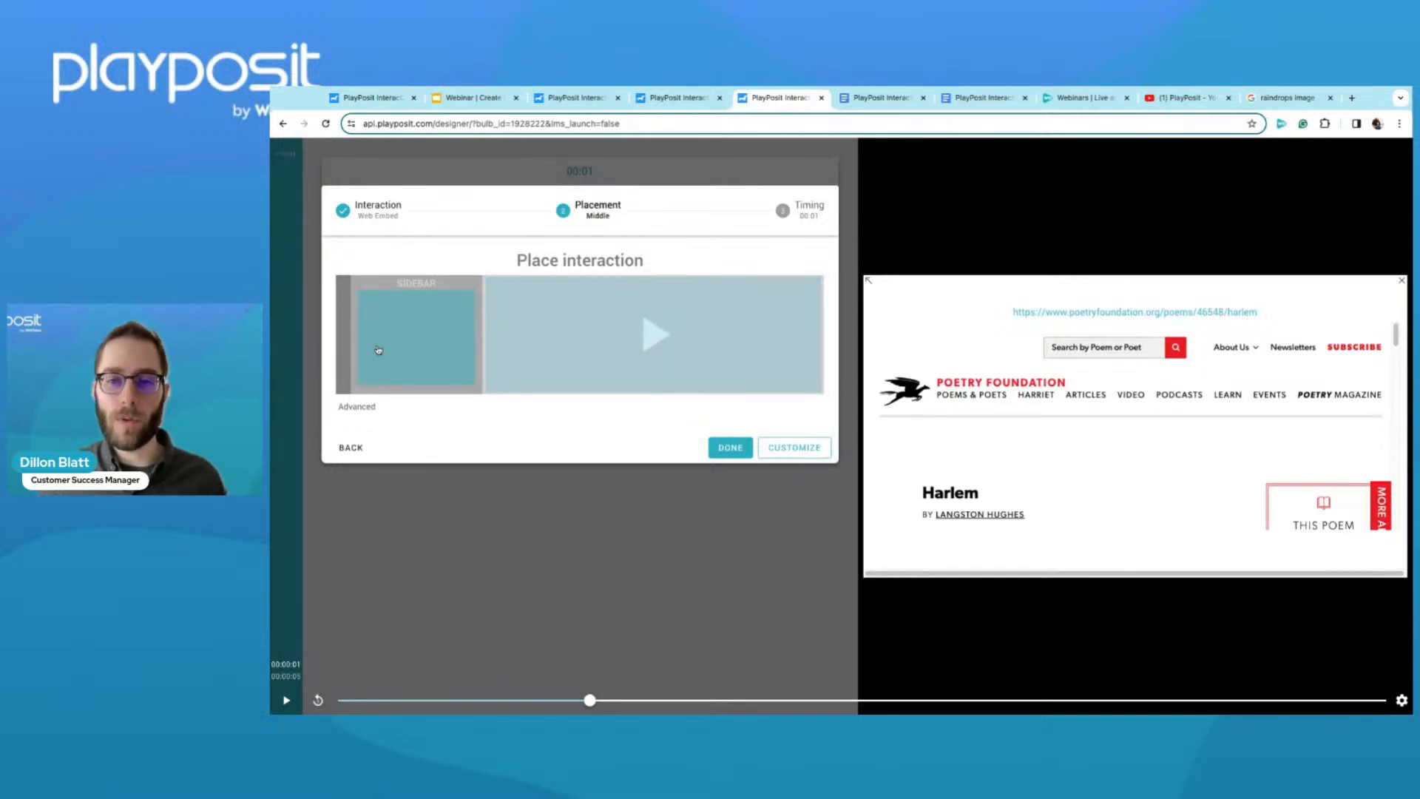
pyautogui.click(739, 449)
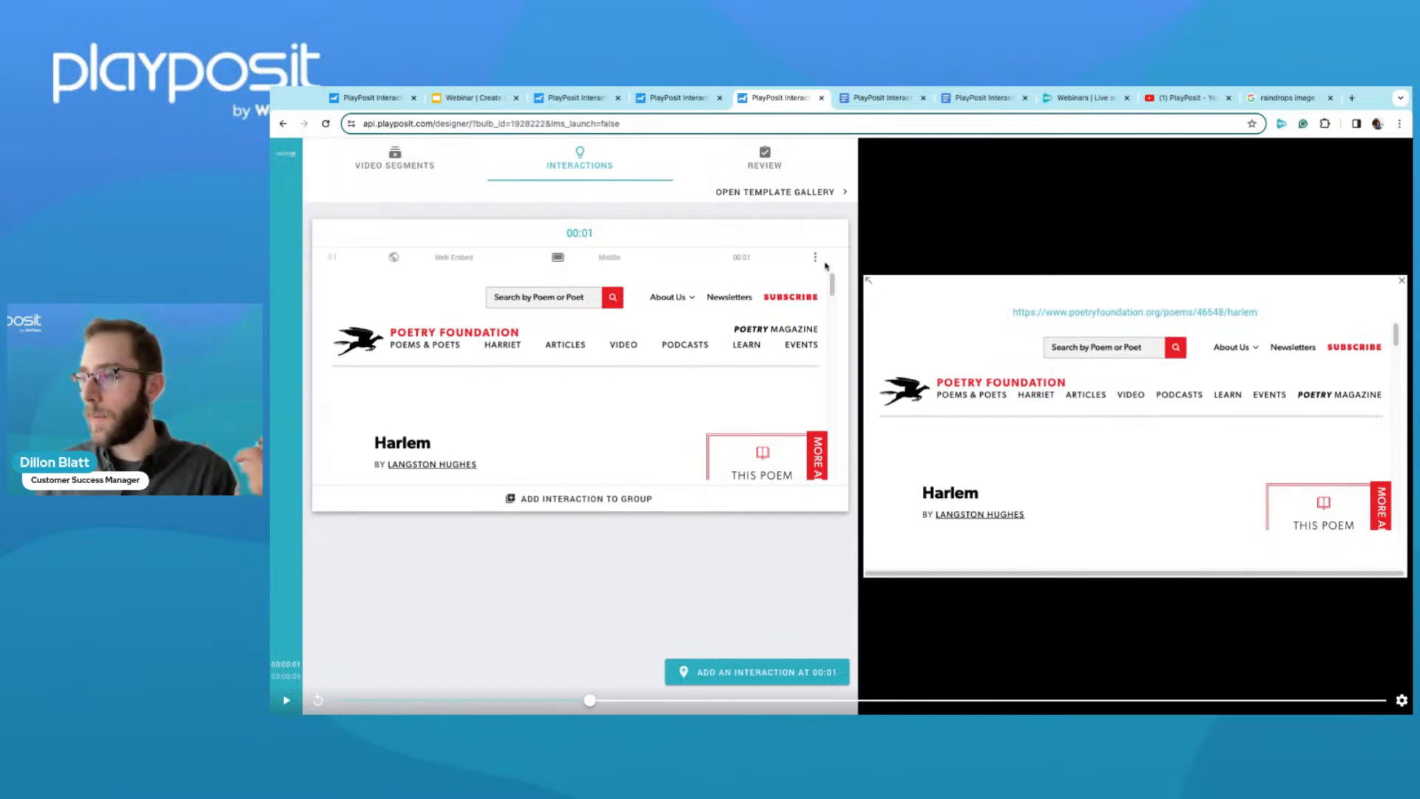
# Delete the Harlem Web Embed interaction at 00:01.
pyautogui.click(815, 256)
pyautogui.click(715, 429)
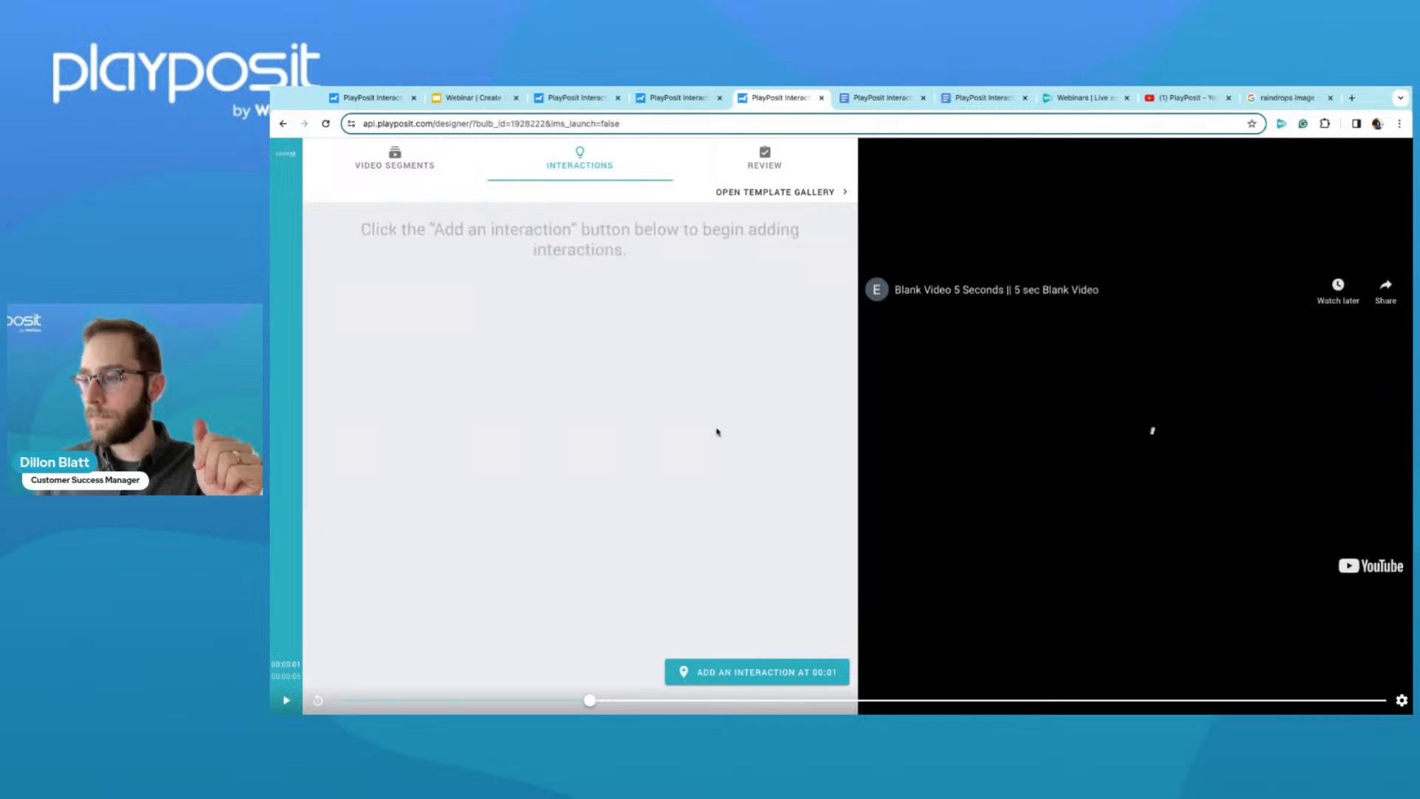
pyautogui.click(861, 98)
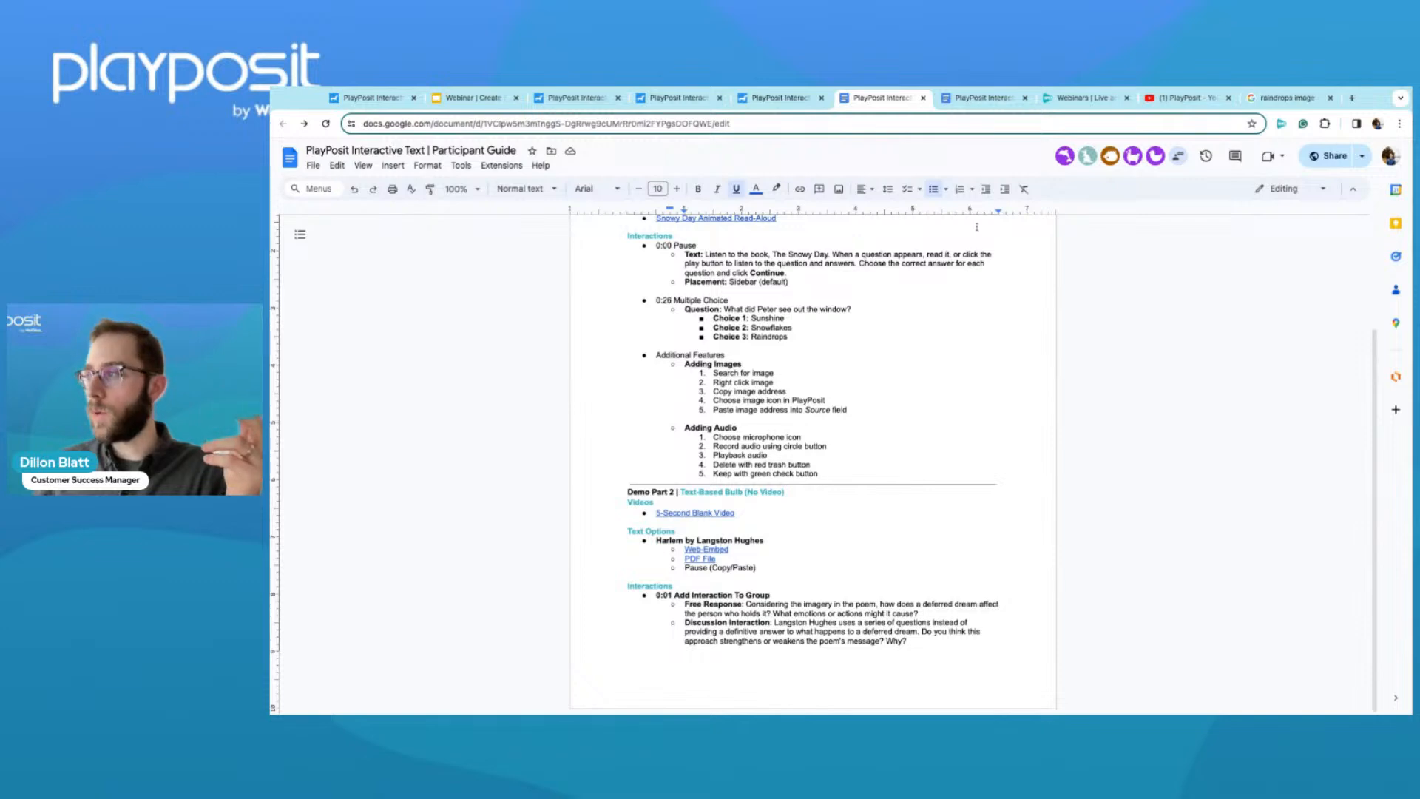
pyautogui.hotkey('ctrl', '9')
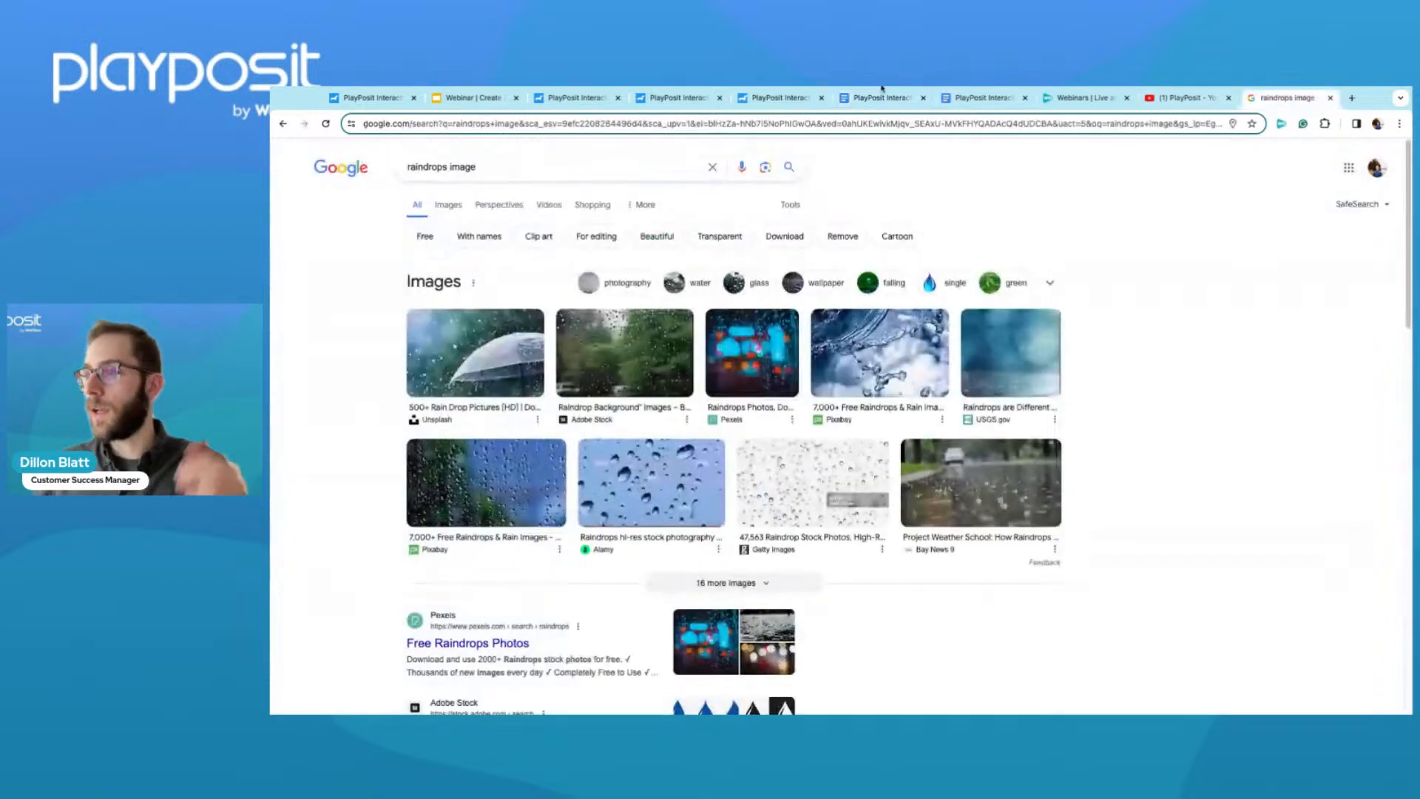
pyautogui.click(771, 133)
pyautogui.hotkey('ctrl', 'v')
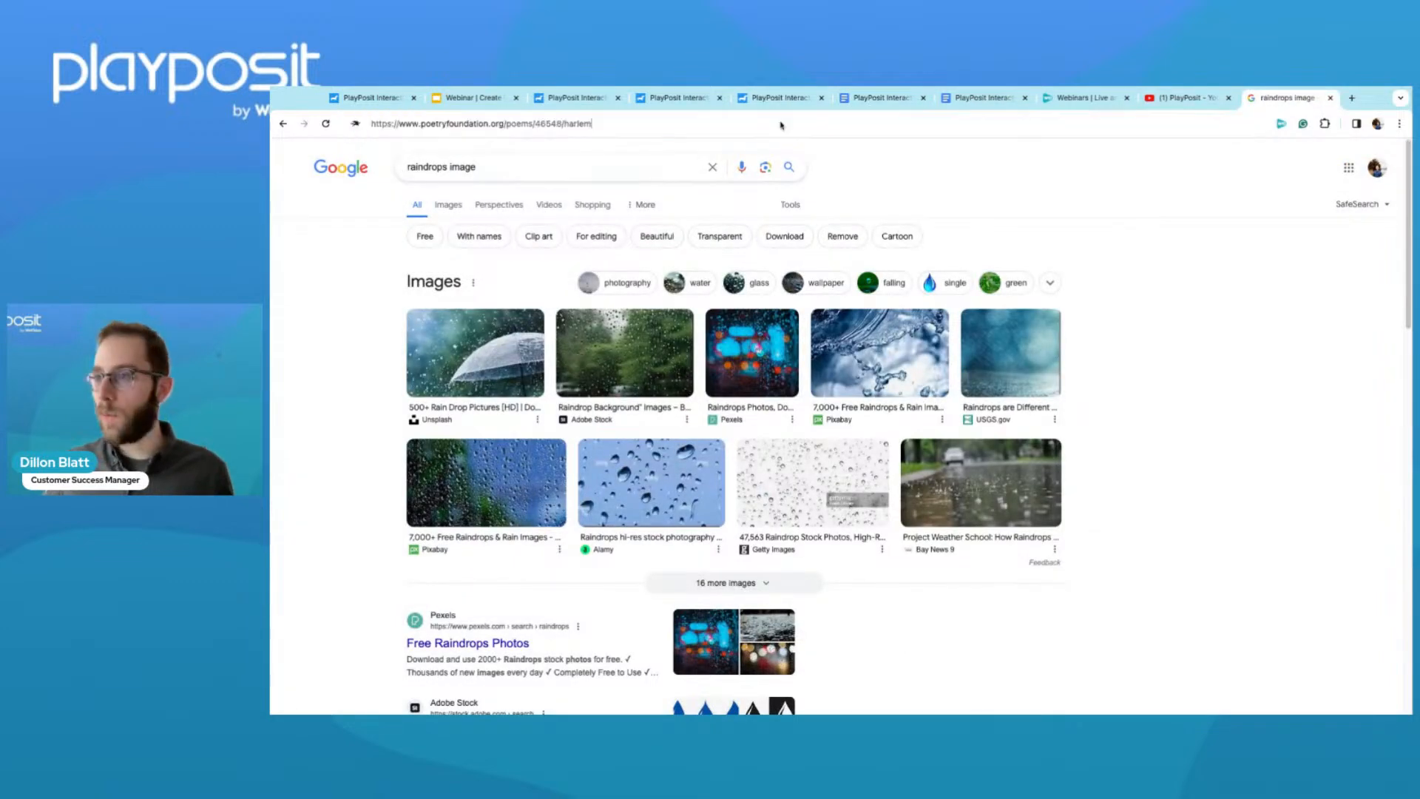
pyautogui.press('Return')
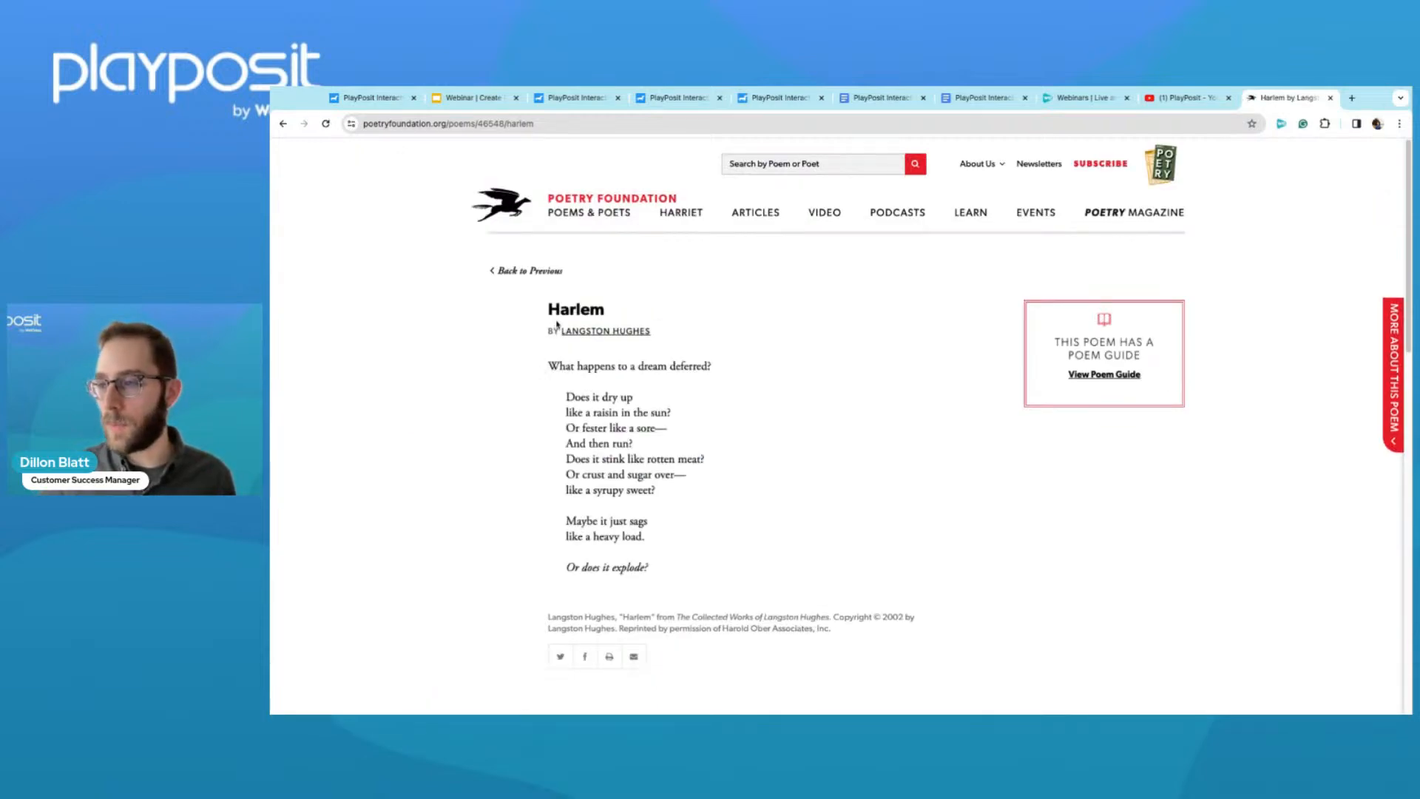
pyautogui.moveTo(553, 314)
pyautogui.mouseDown()
pyautogui.moveTo(634, 445)
pyautogui.moveTo(649, 568)
pyautogui.mouseUp()
pyautogui.hotkey('ctrl', 'c')
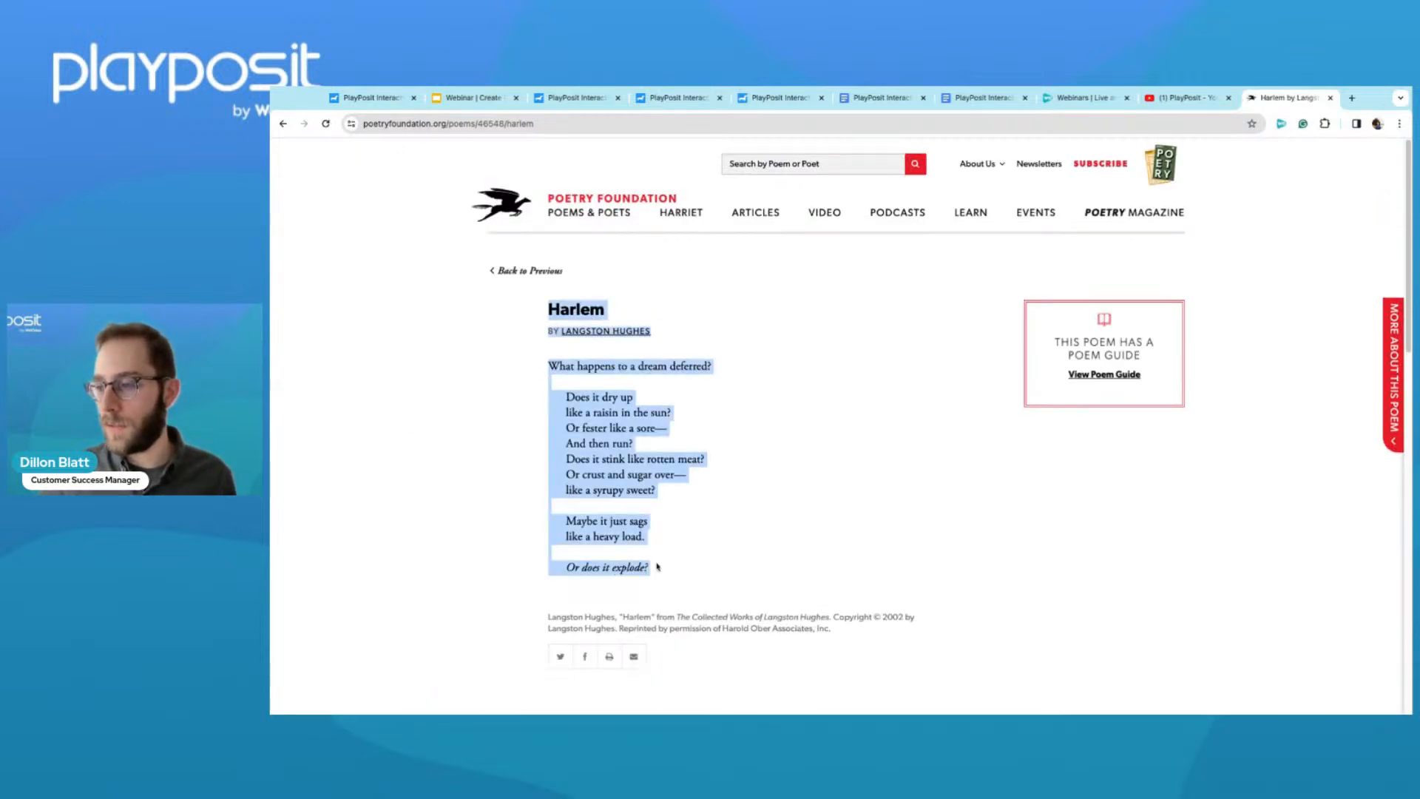
pyautogui.click(718, 509)
# Start a Pause interaction at 00:01 in the blank-video bulb and insert the copied Harlem poem as its text.
pyautogui.click(669, 98)
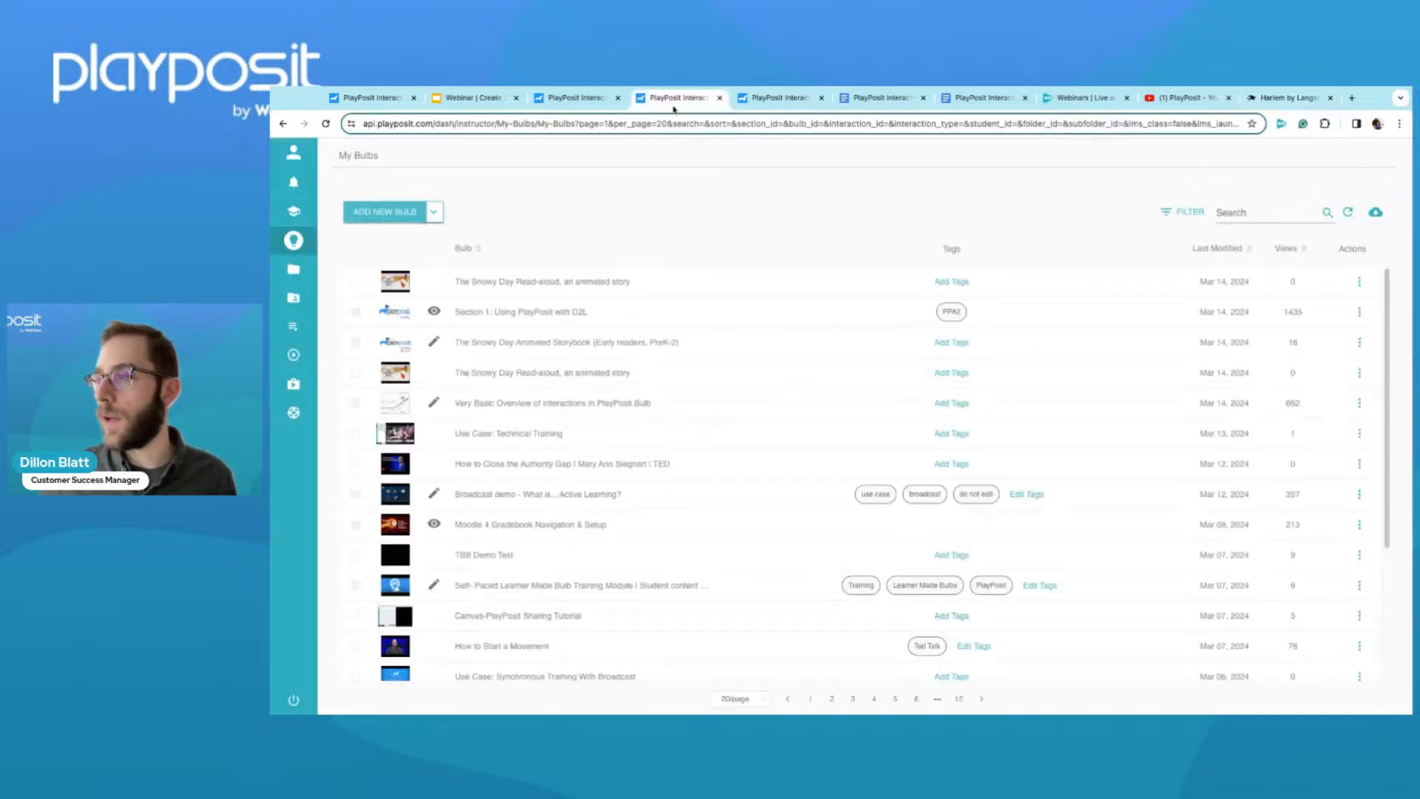
pyautogui.click(766, 104)
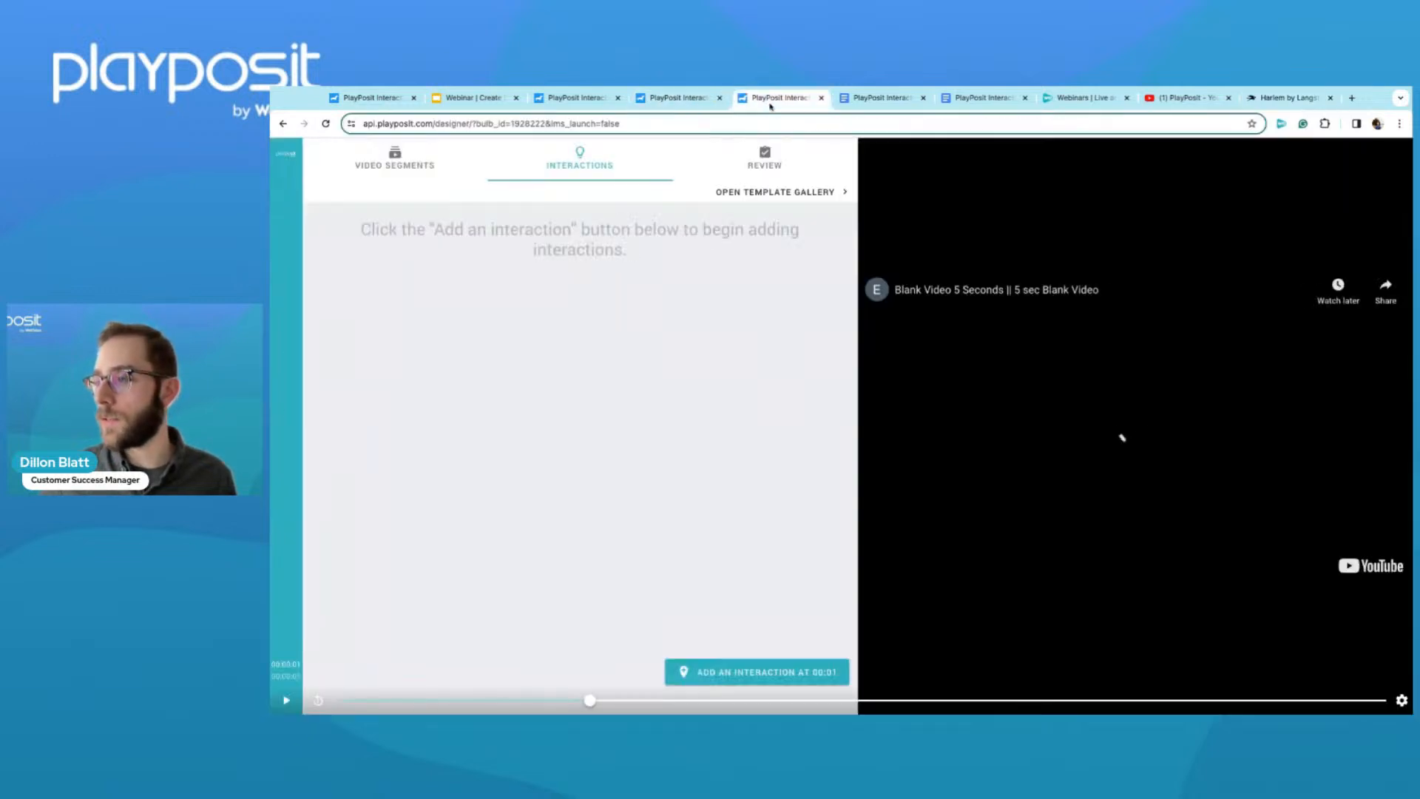
pyautogui.click(704, 685)
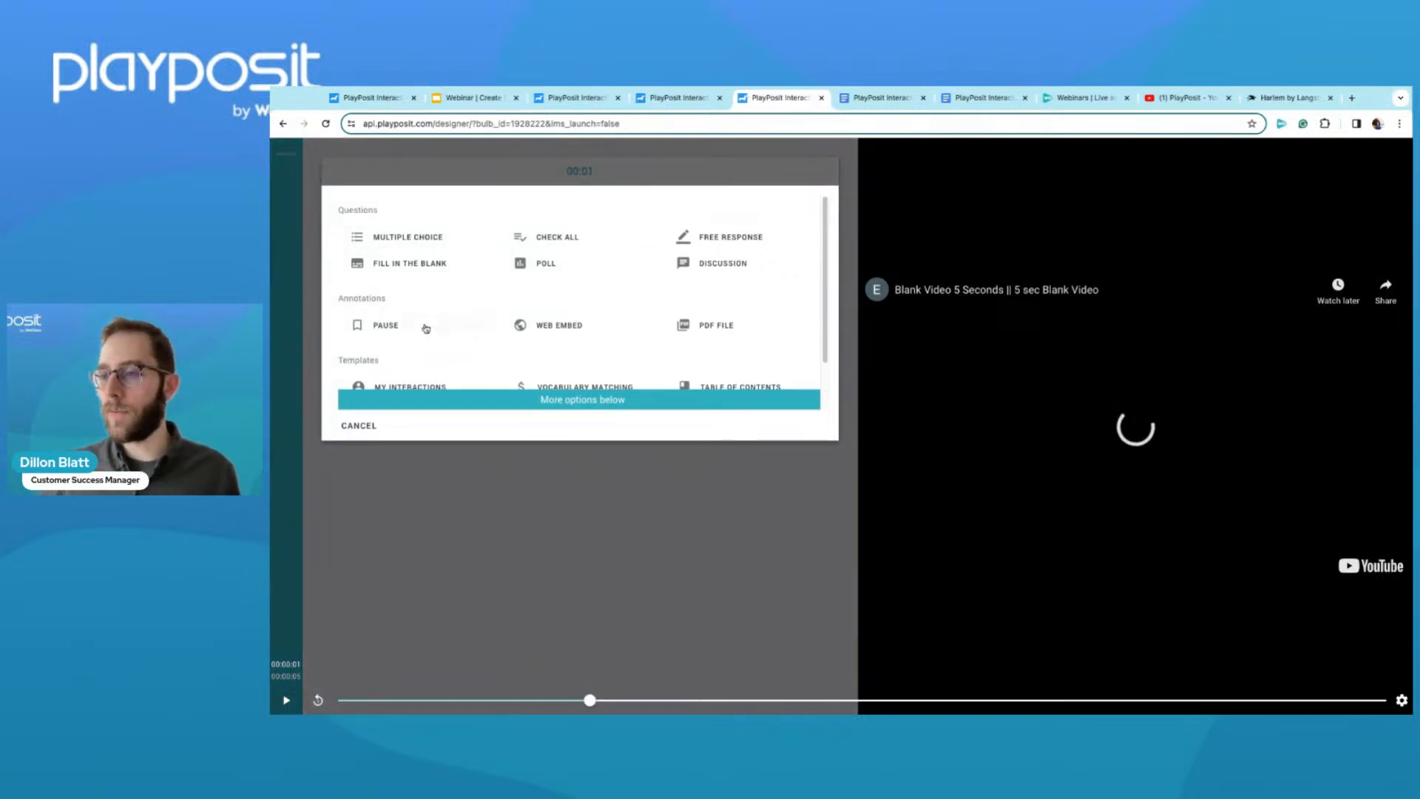
pyautogui.click(409, 330)
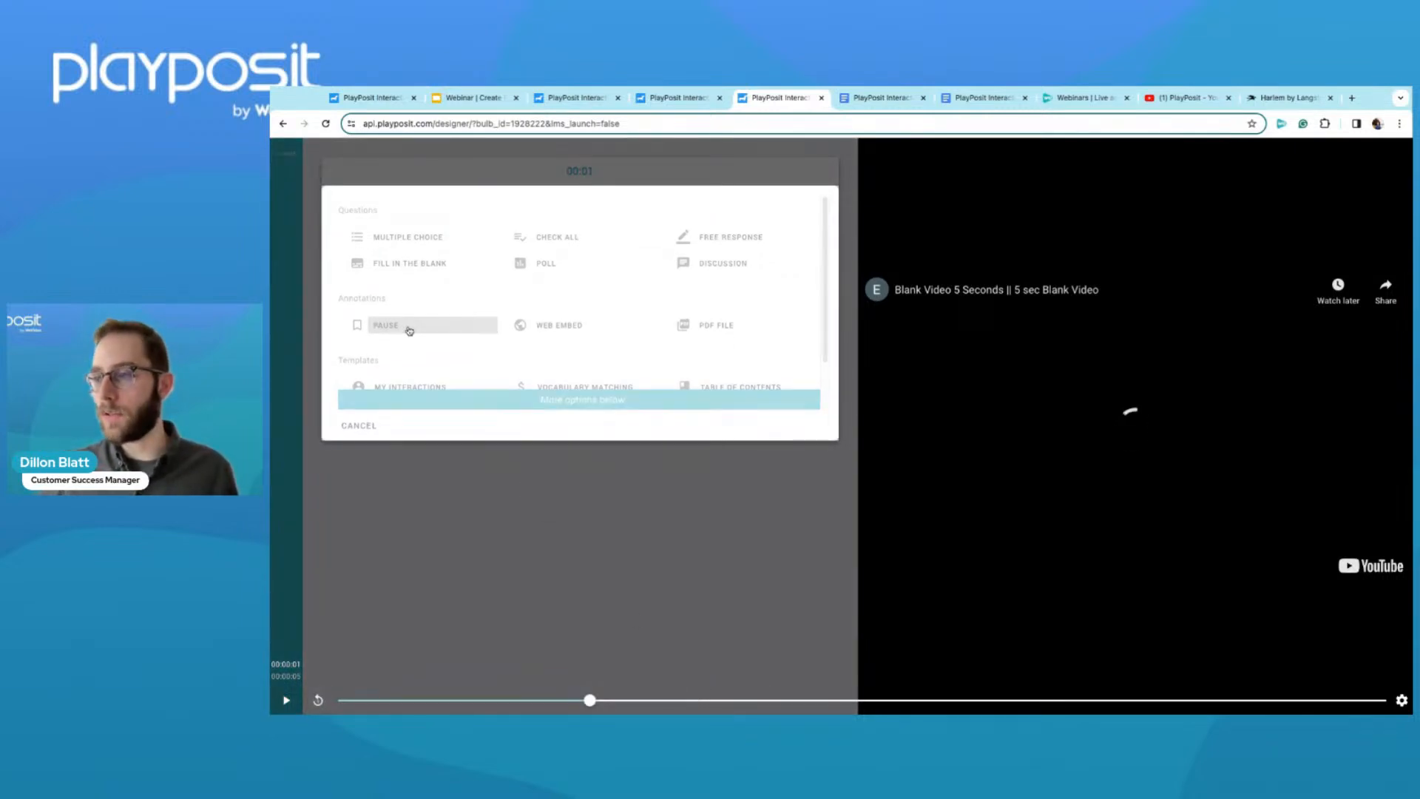
pyautogui.click(534, 304)
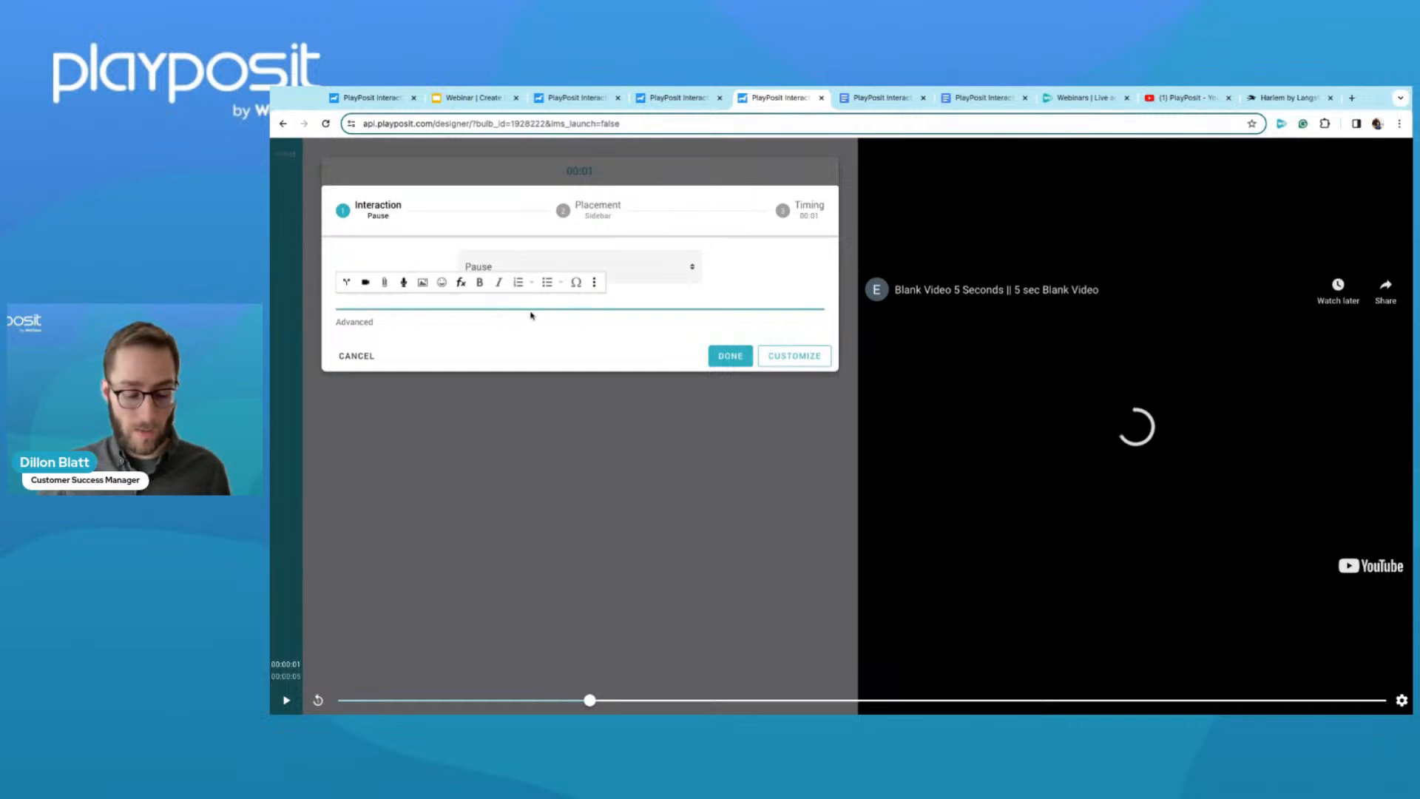
pyautogui.hotkey('ctrl', 'v')
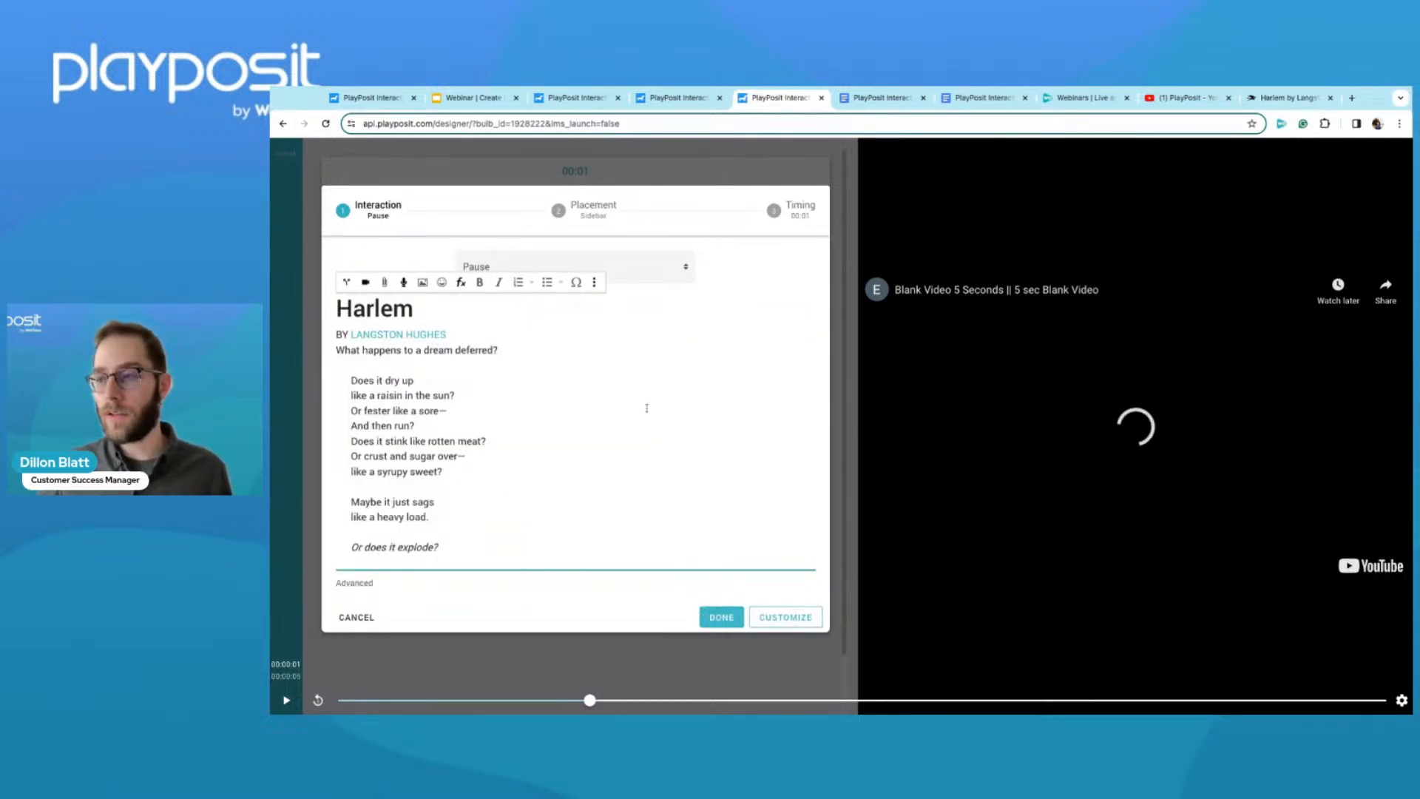
# Set the placement of the Harlem Pause interaction to Middle and save it.
pyautogui.click(560, 210)
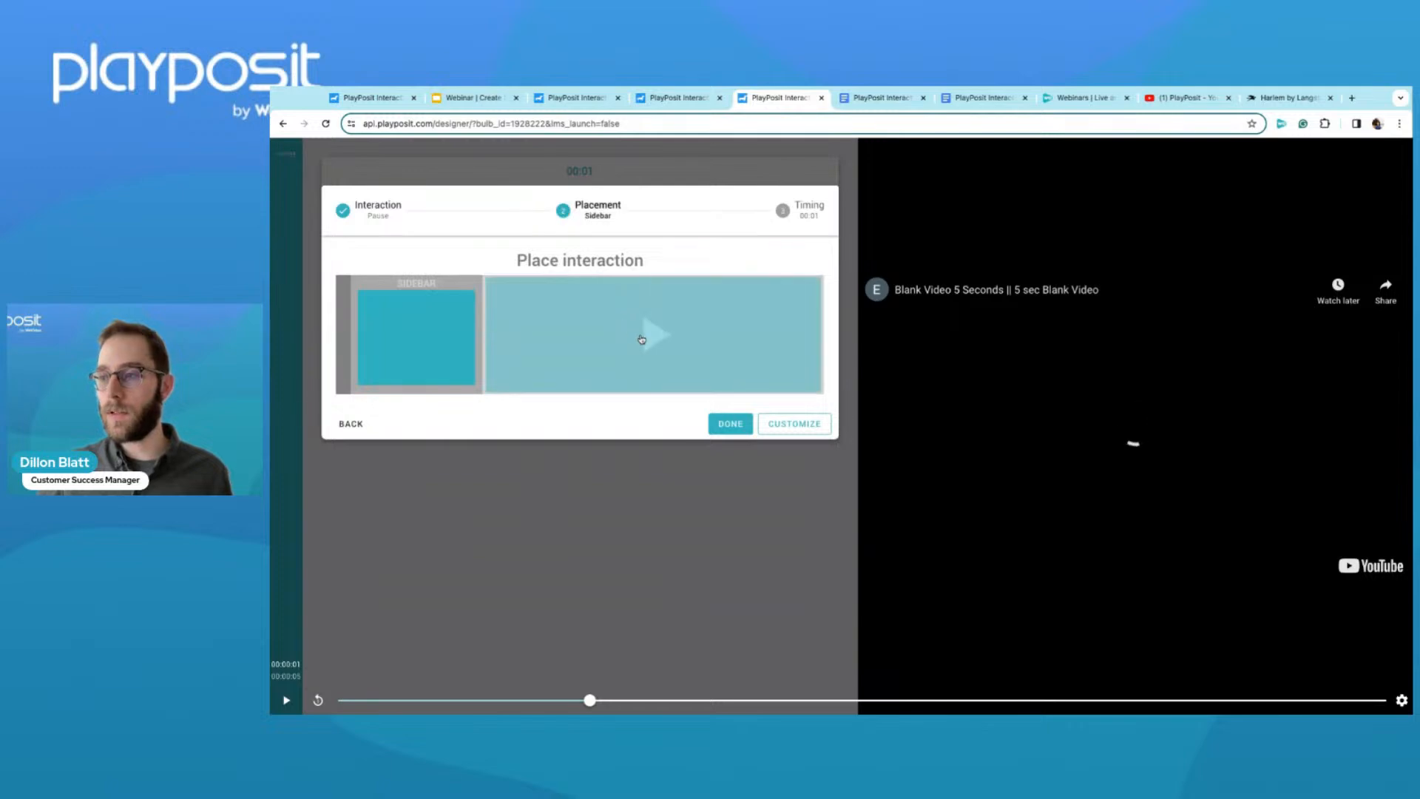
pyautogui.click(641, 340)
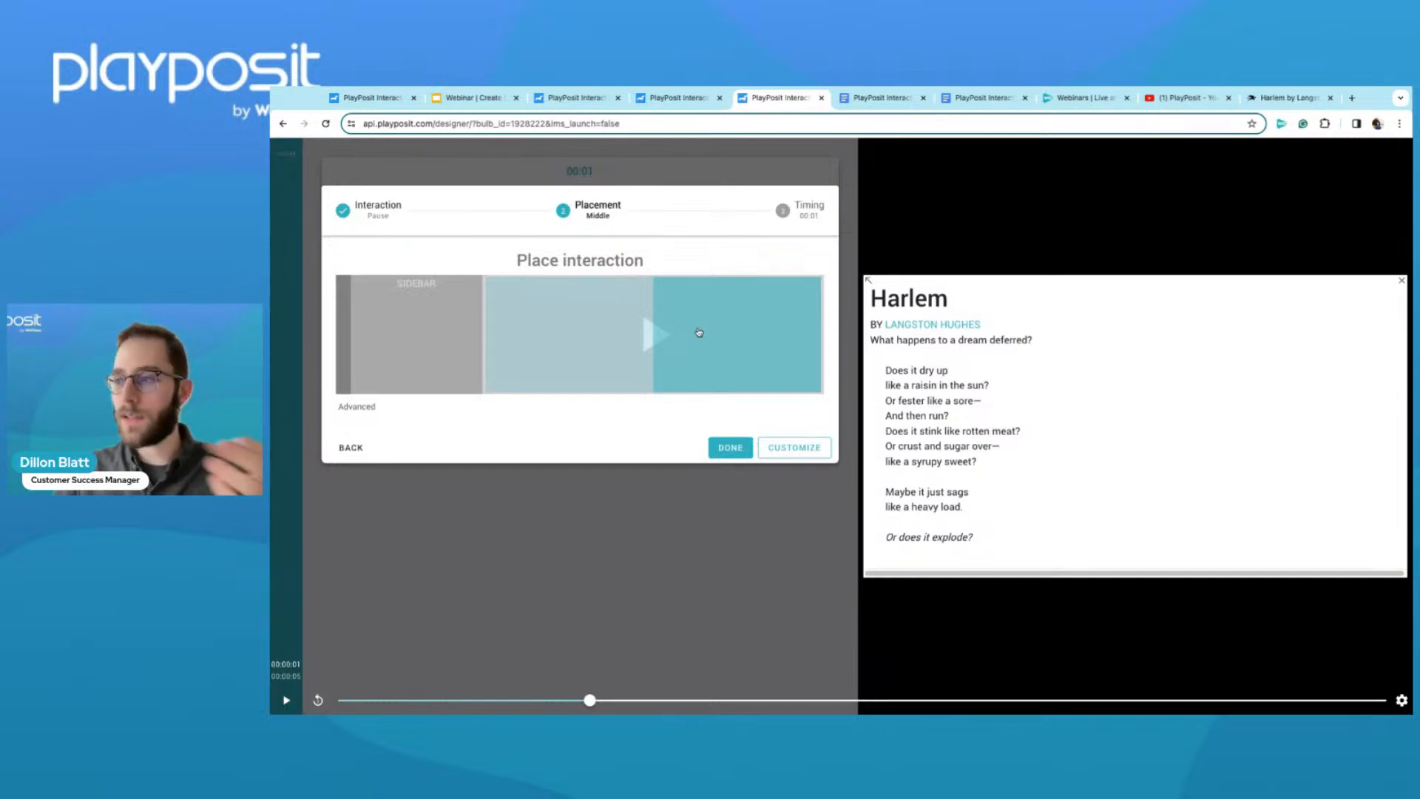
pyautogui.click(747, 448)
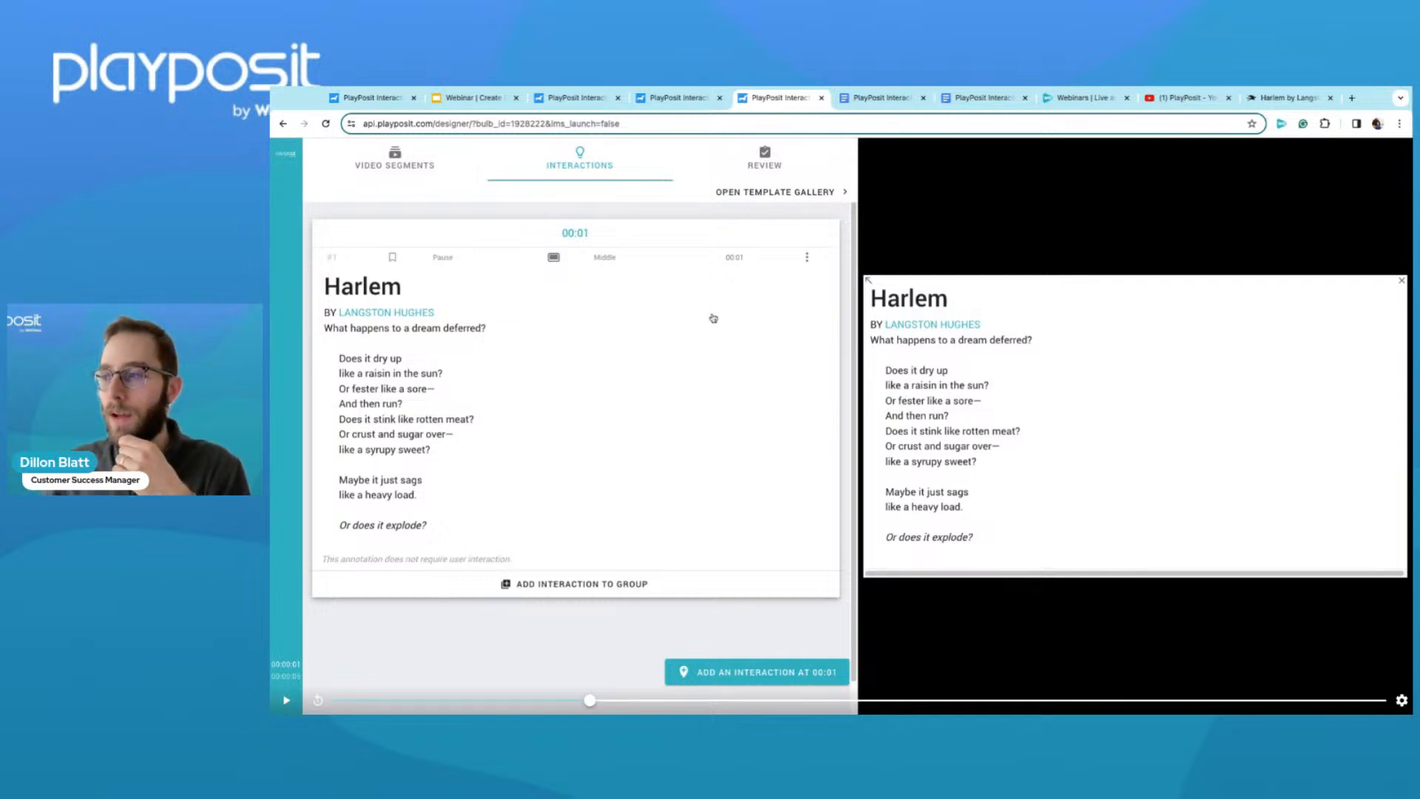
# Delete the Harlem Pause interaction at 00:01.
pyautogui.click(804, 257)
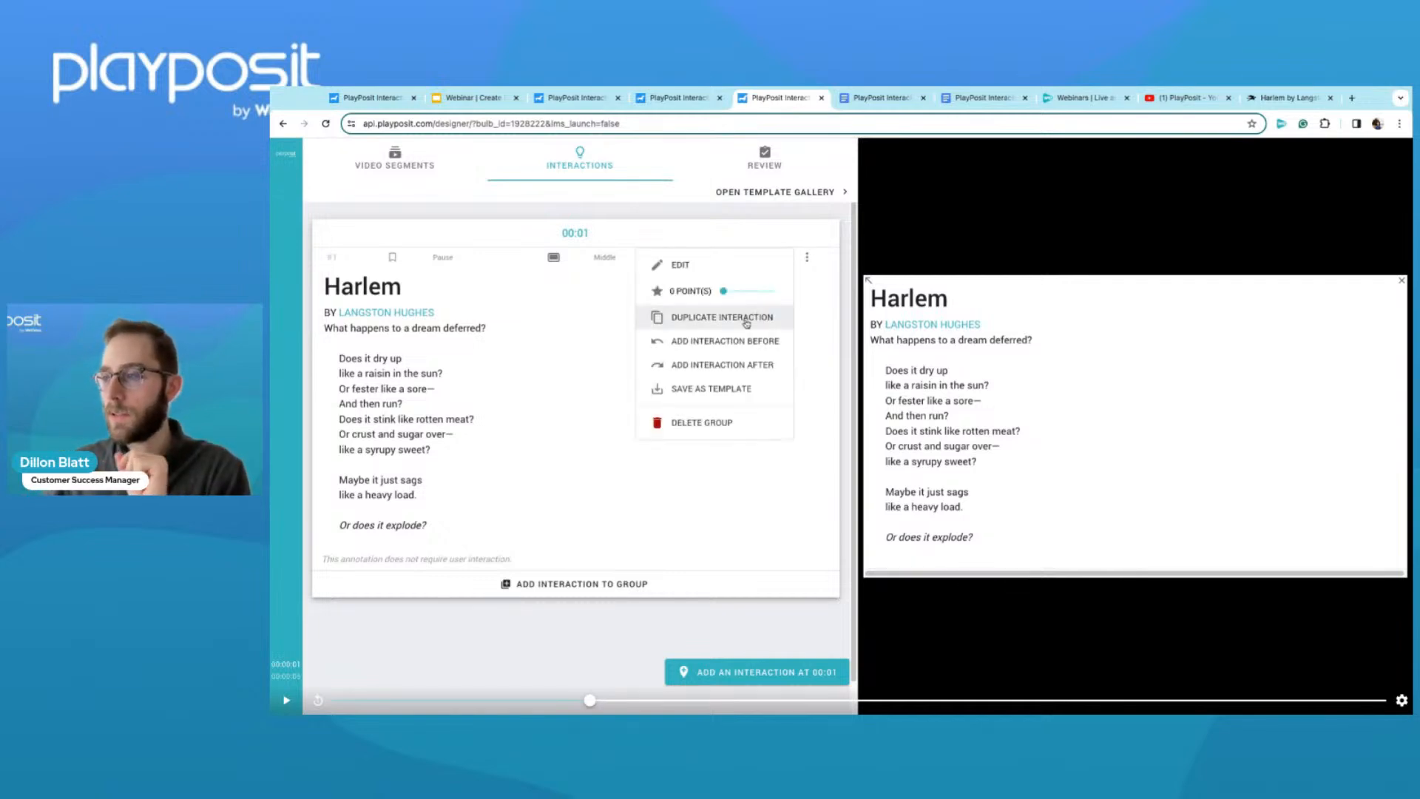
pyautogui.click(672, 423)
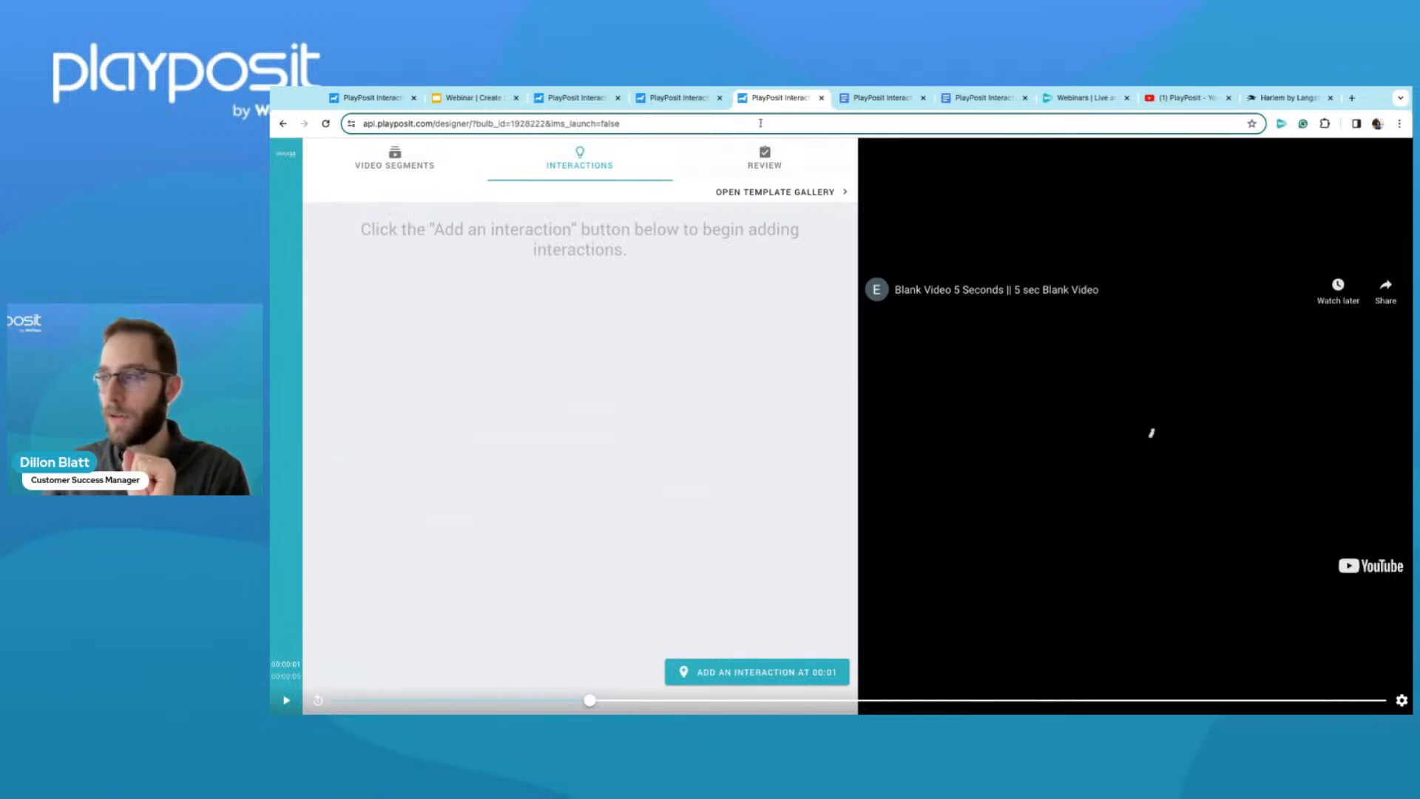
# Copy the PDF File link for Harlem by Langston Hughes from the Participant Guide.
pyautogui.click(695, 98)
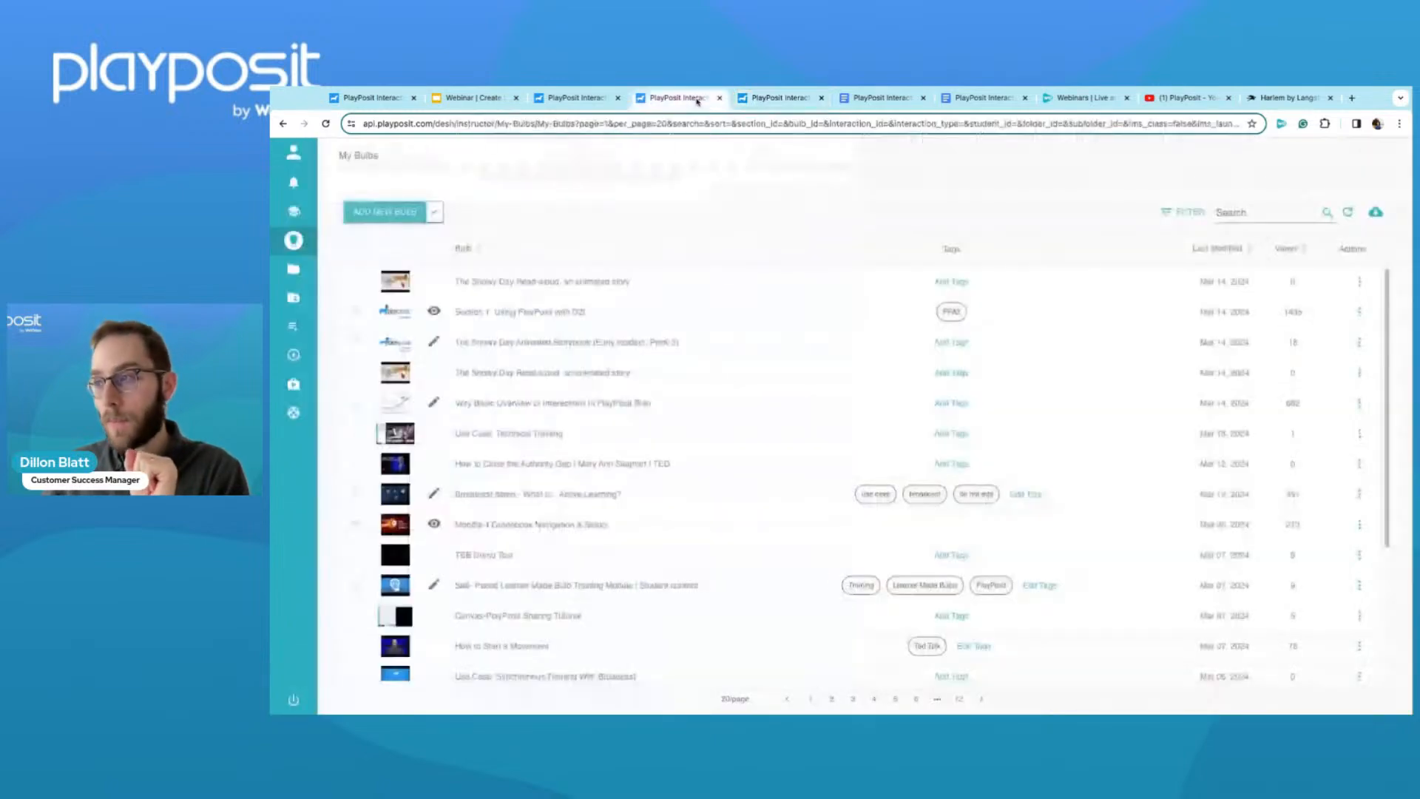
pyautogui.click(849, 99)
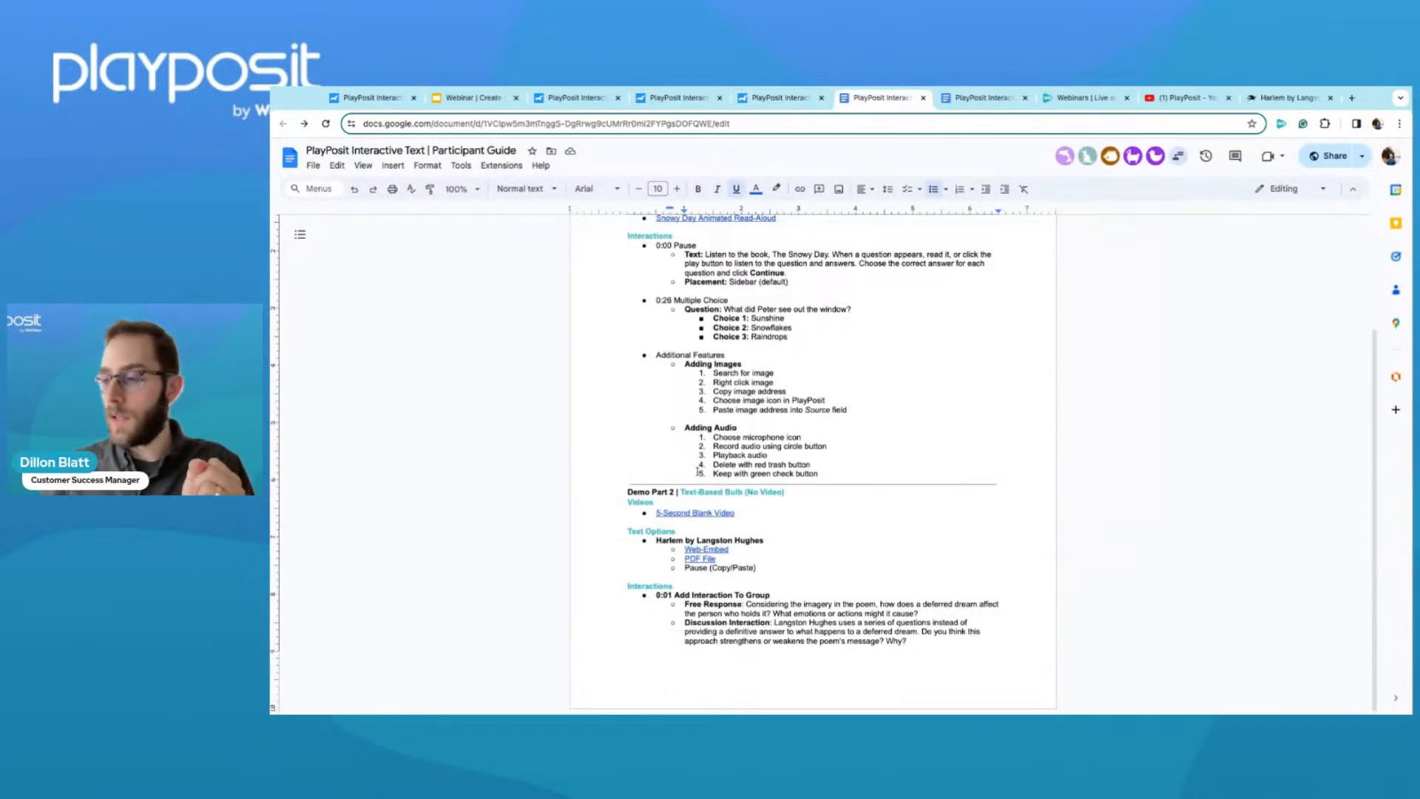
pyautogui.click(699, 560)
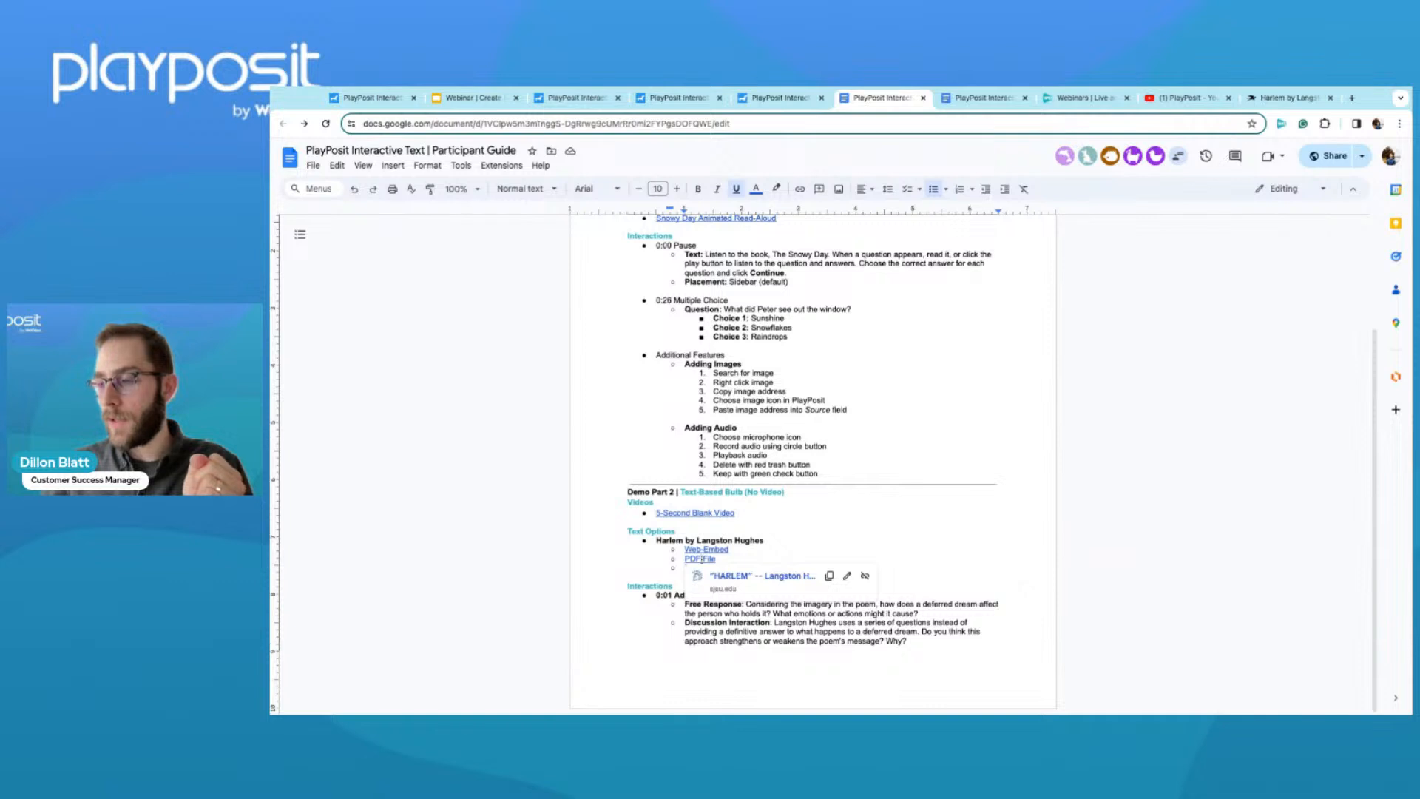
pyautogui.click(830, 576)
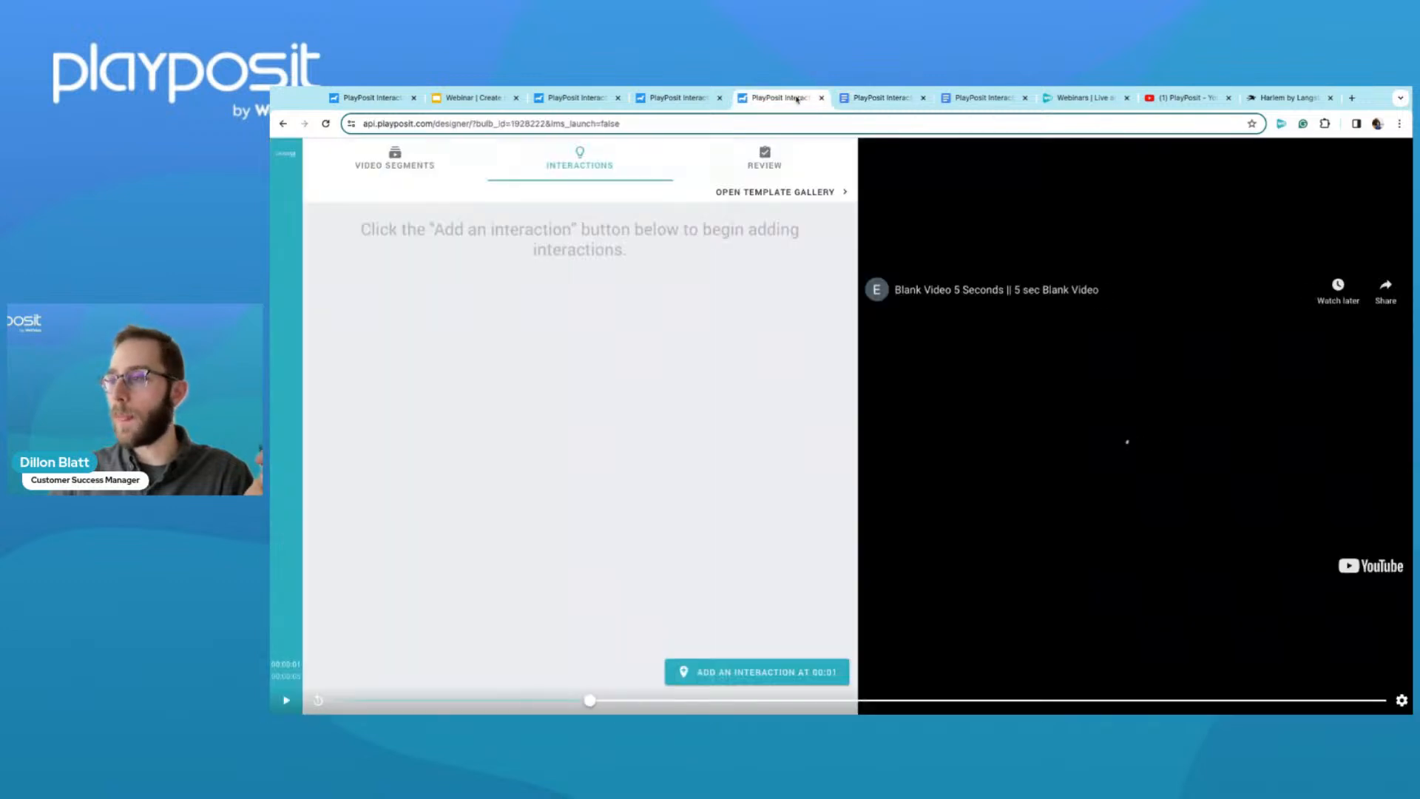
pyautogui.click(780, 98)
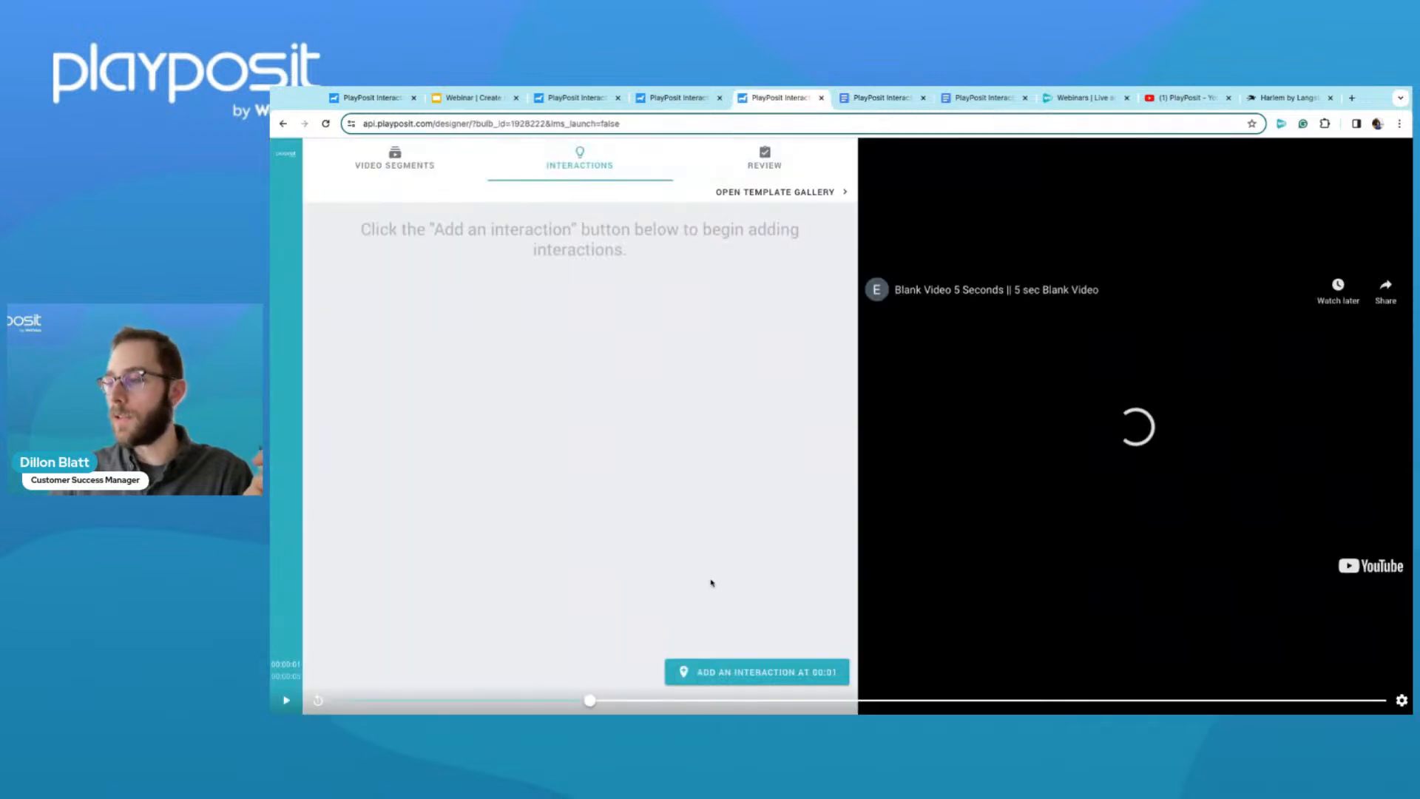
pyautogui.click(710, 670)
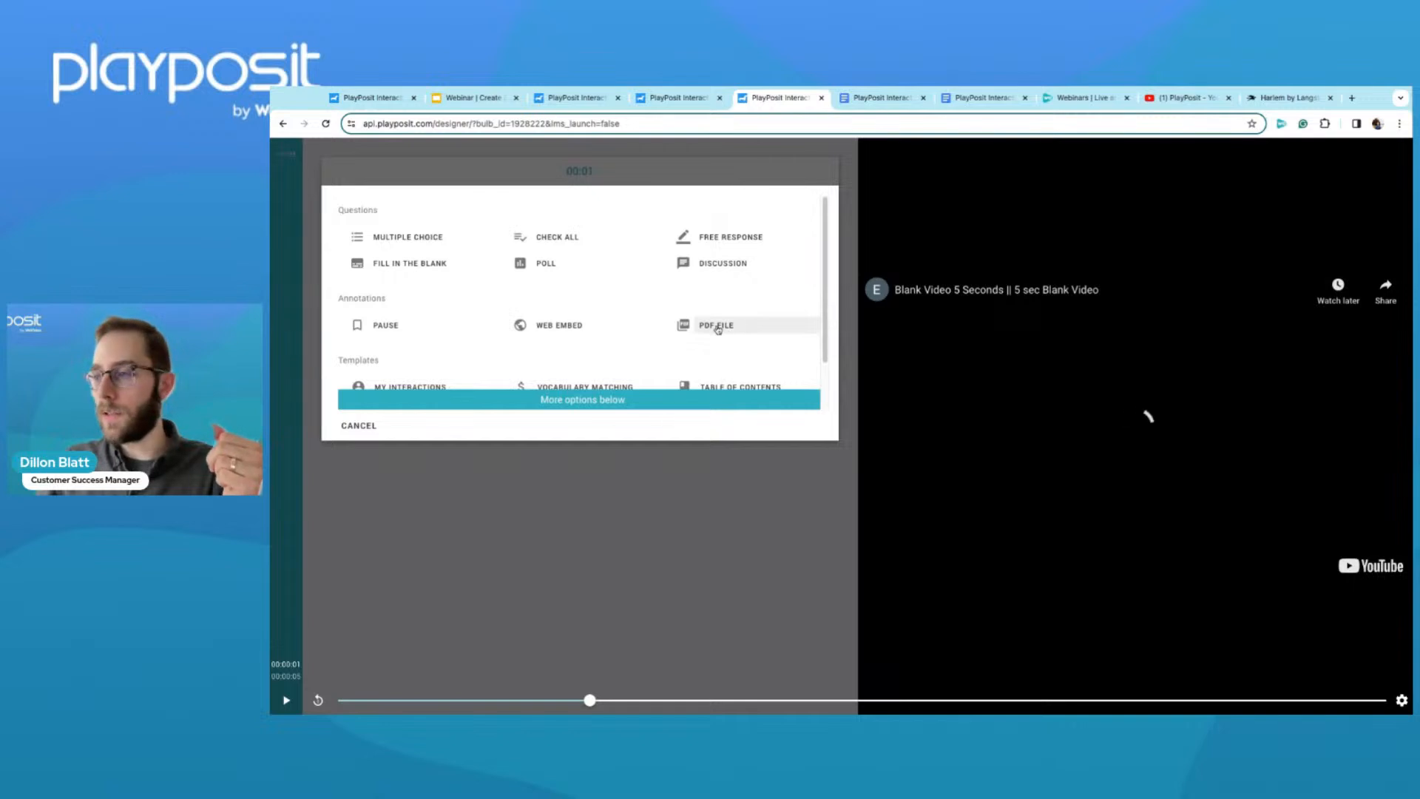
pyautogui.click(723, 326)
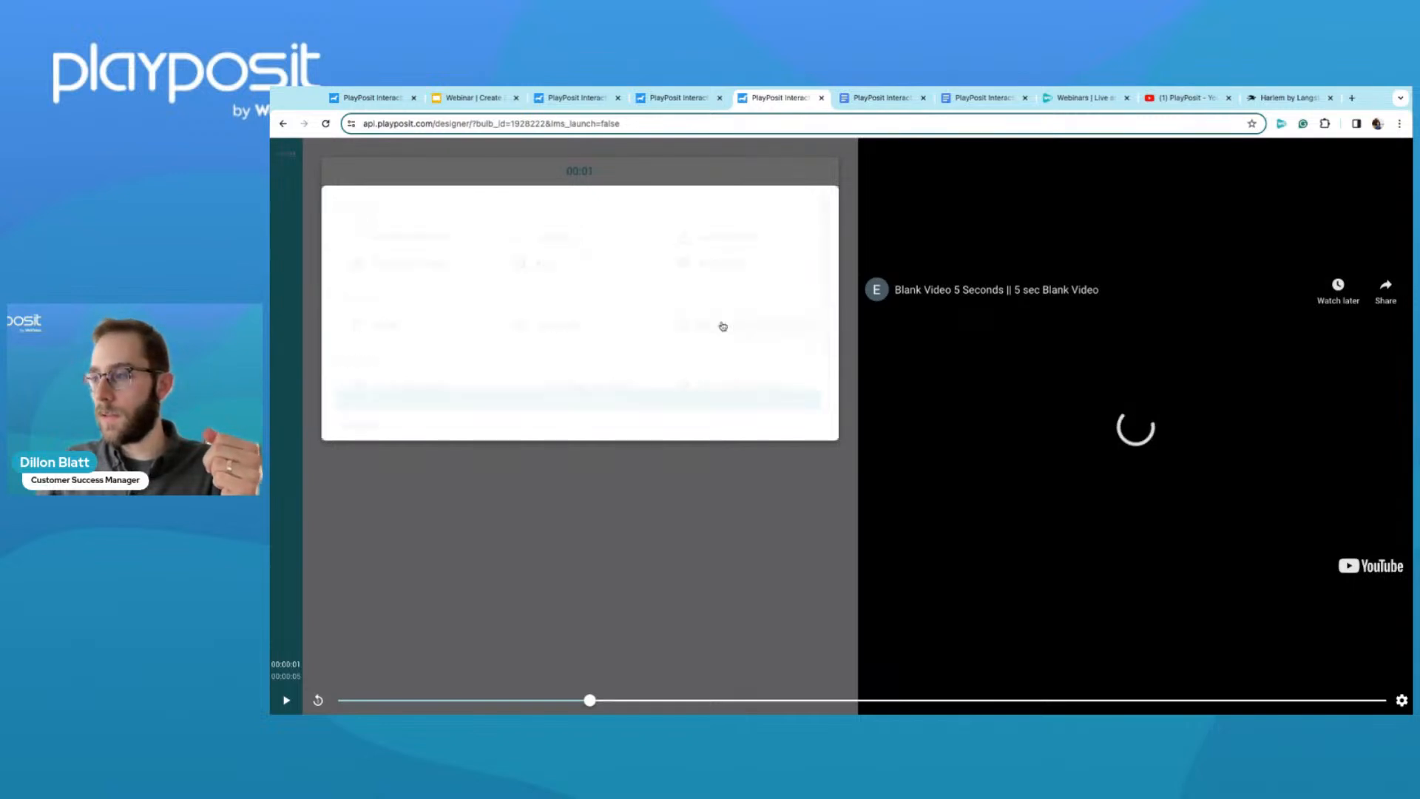
pyautogui.click(453, 311)
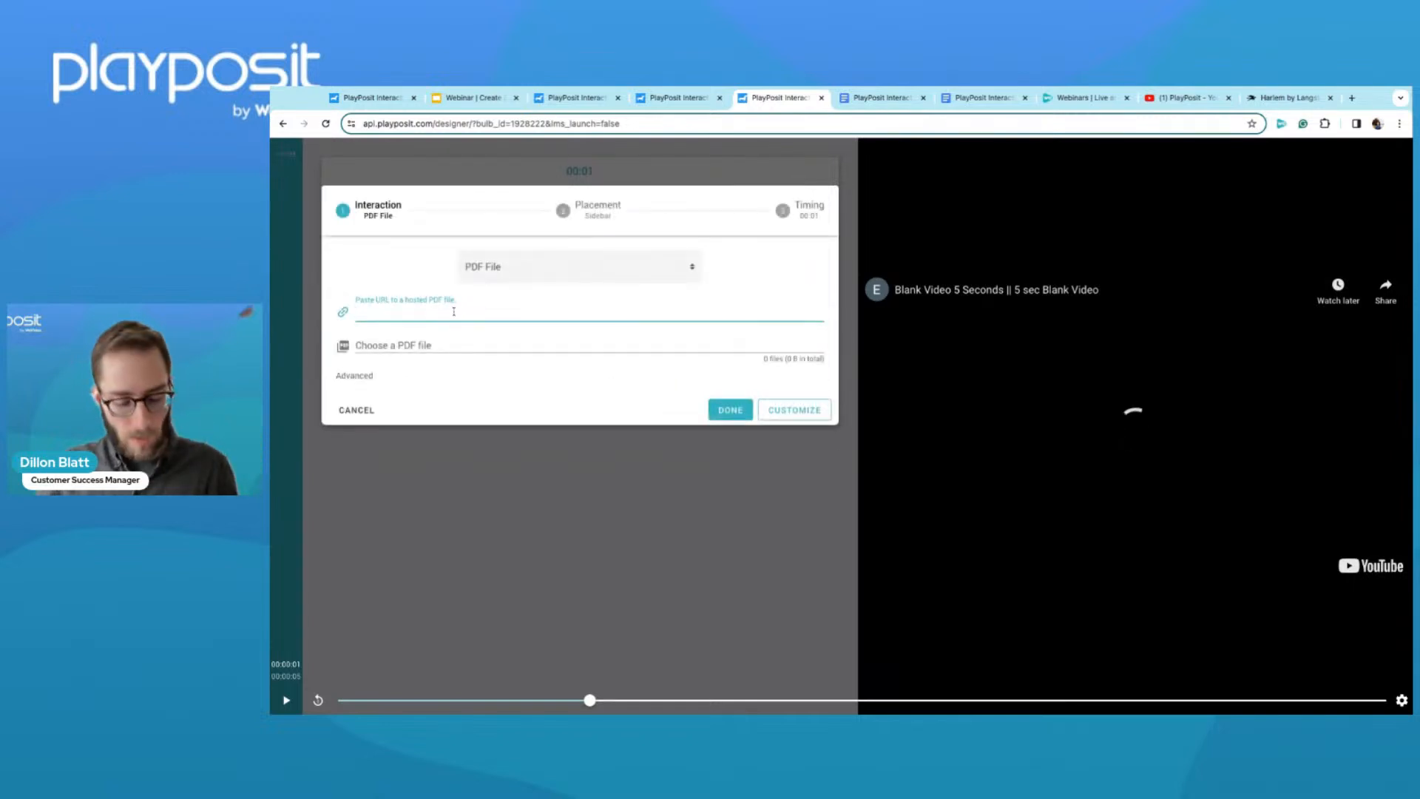
pyautogui.hotkey('ctrl', 'v')
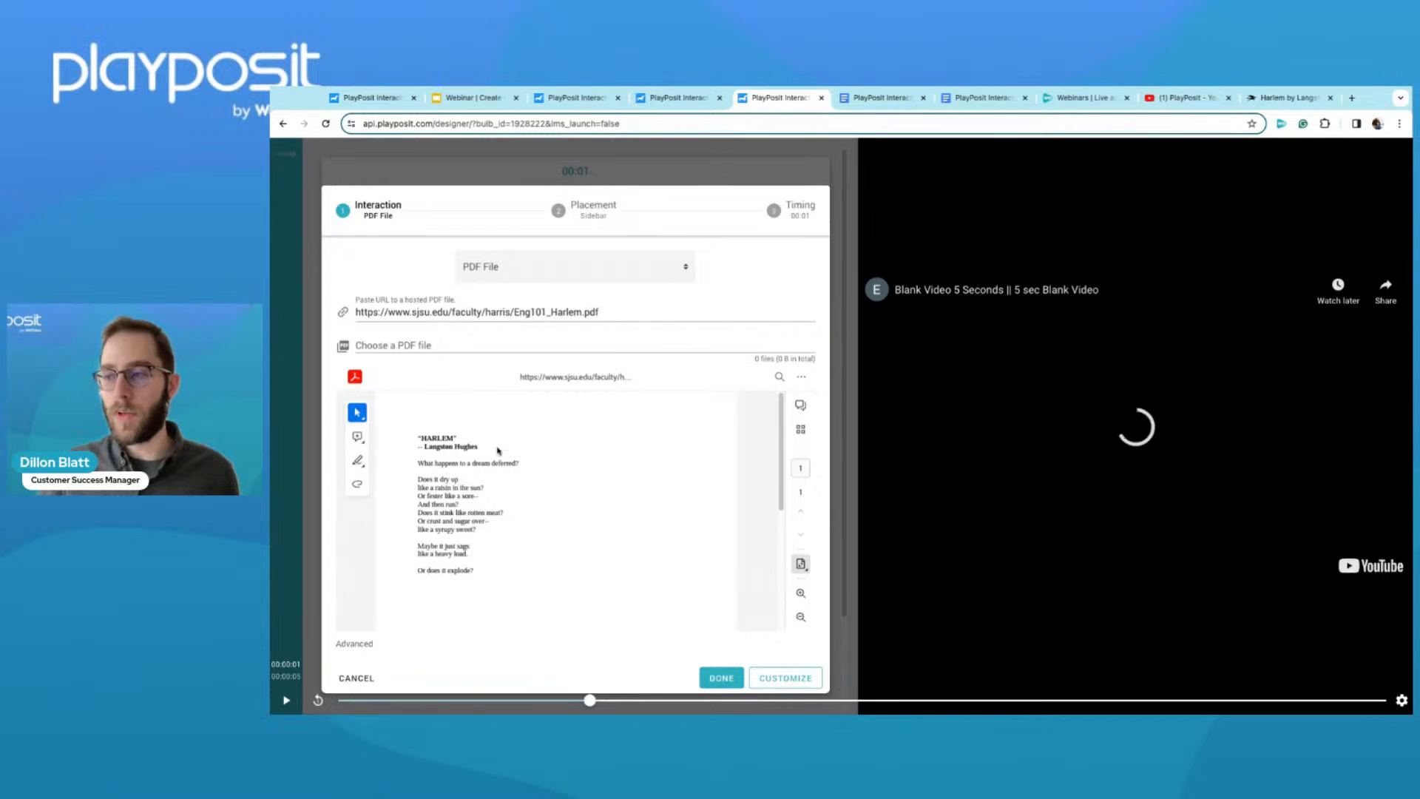
pyautogui.scroll(-3, 569, 514)
pyautogui.scroll(3, 569, 514)
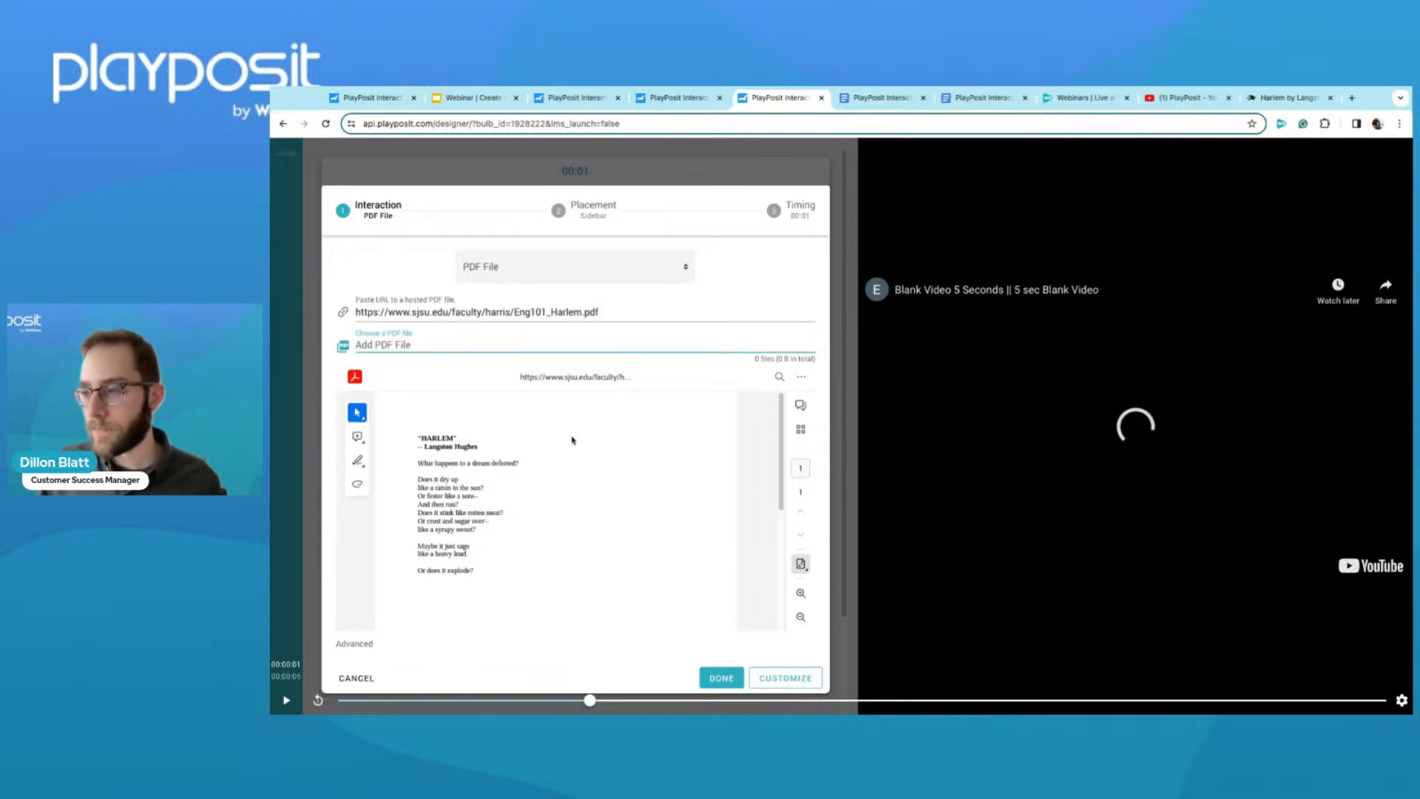
pyautogui.scroll(-1, 577, 440)
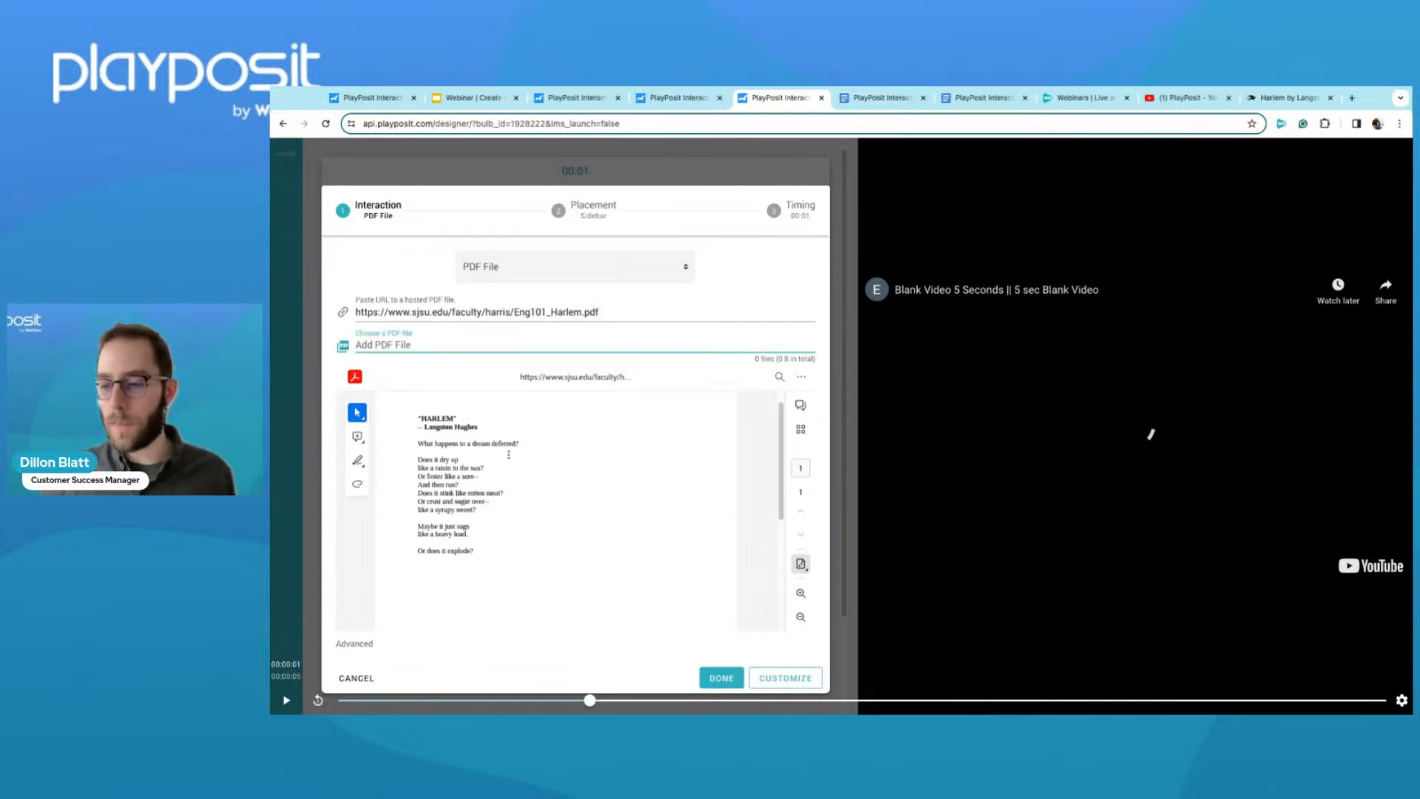
# Try side placements such as Left for the Harlem PDF, settle on Middle, and save the interaction.
pyautogui.click(583, 208)
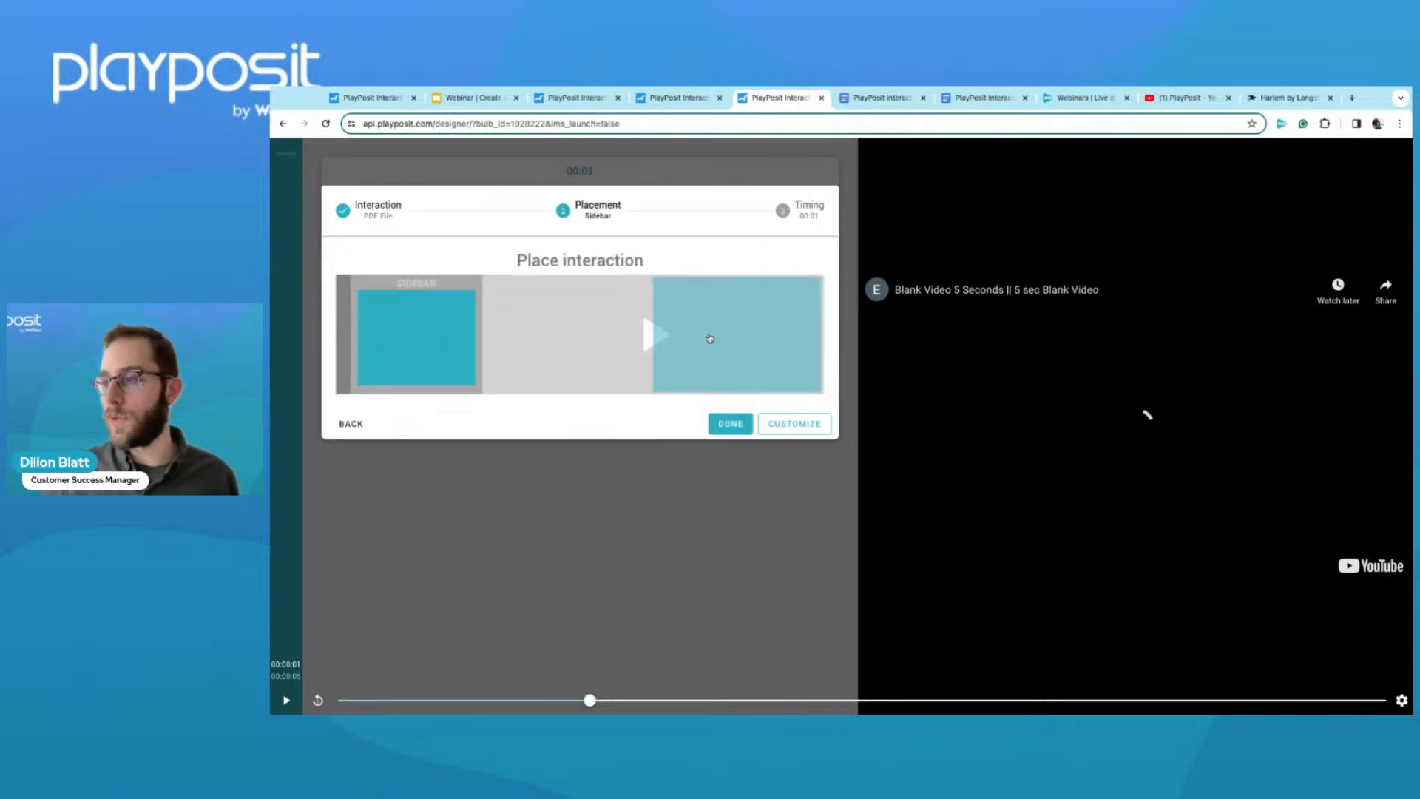
pyautogui.click(710, 338)
pyautogui.click(636, 320)
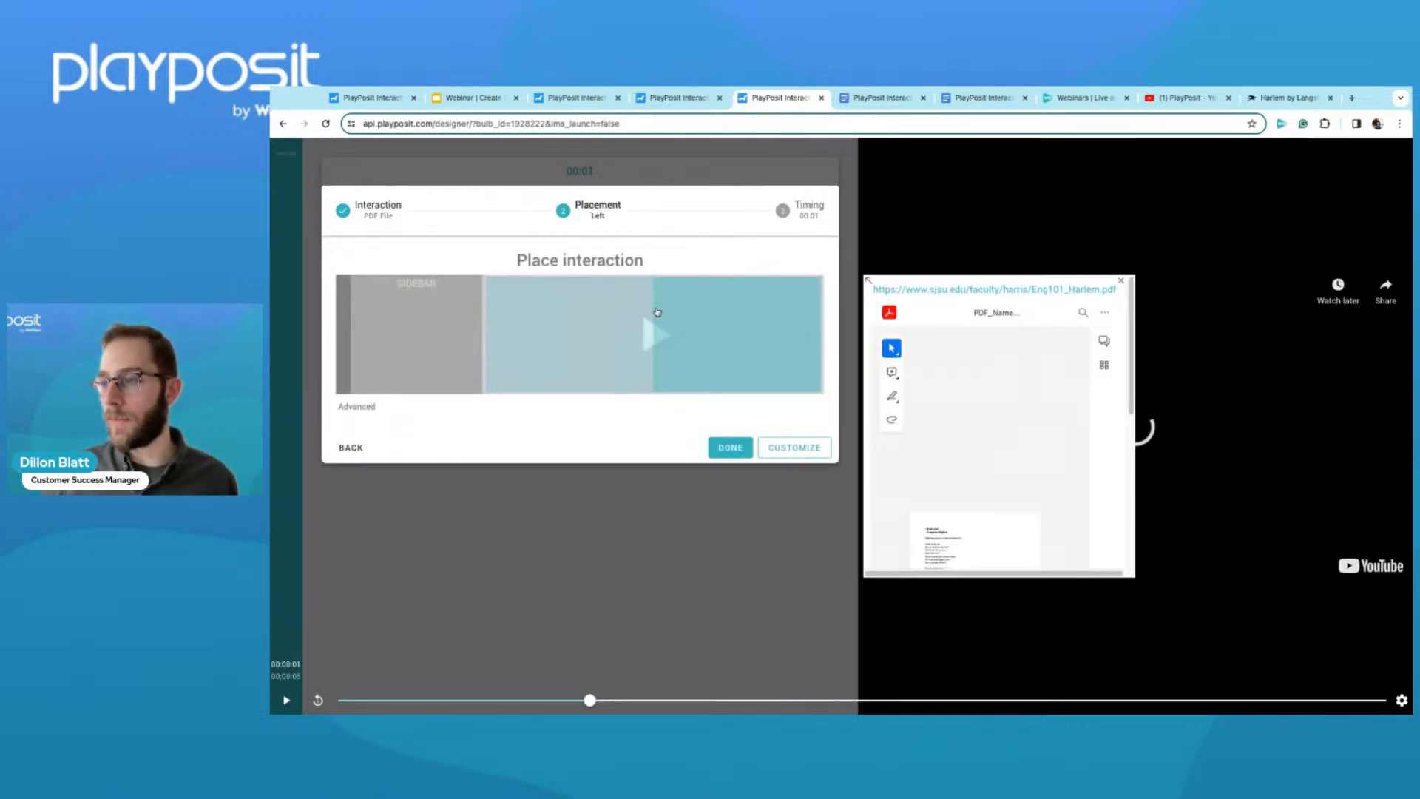
pyautogui.click(651, 320)
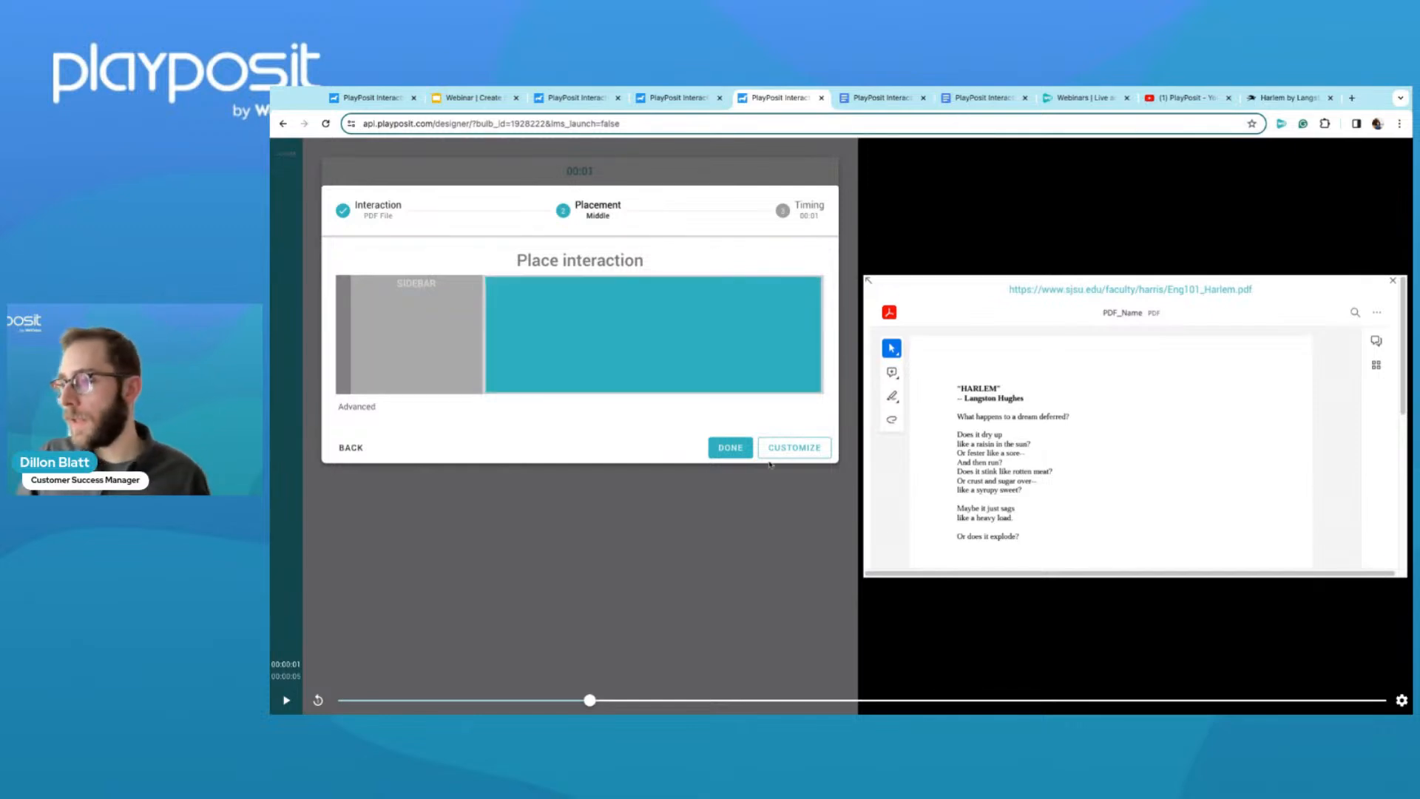
pyautogui.click(731, 448)
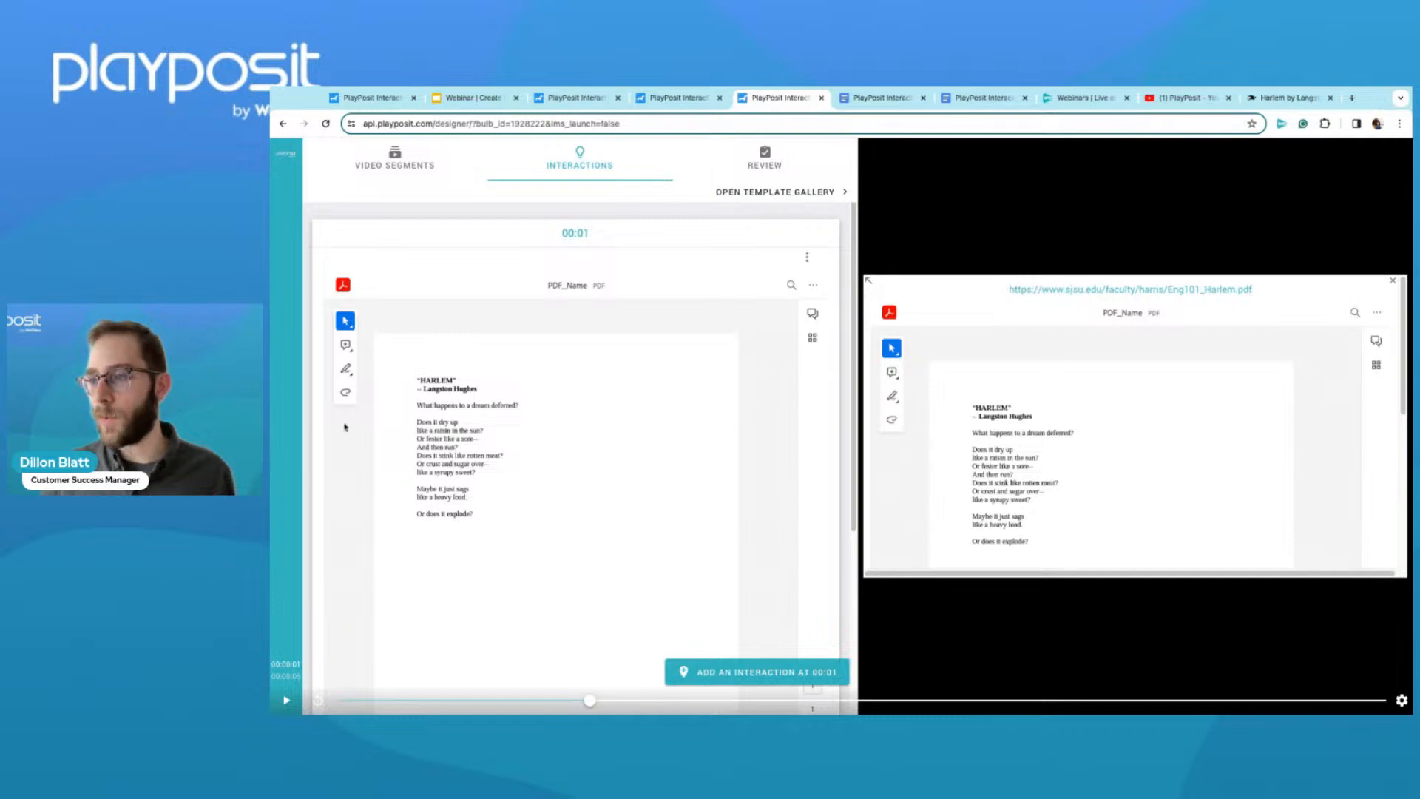
# Review the Harlem text options in the Participant Guide and return to the bulb.
pyautogui.click(684, 98)
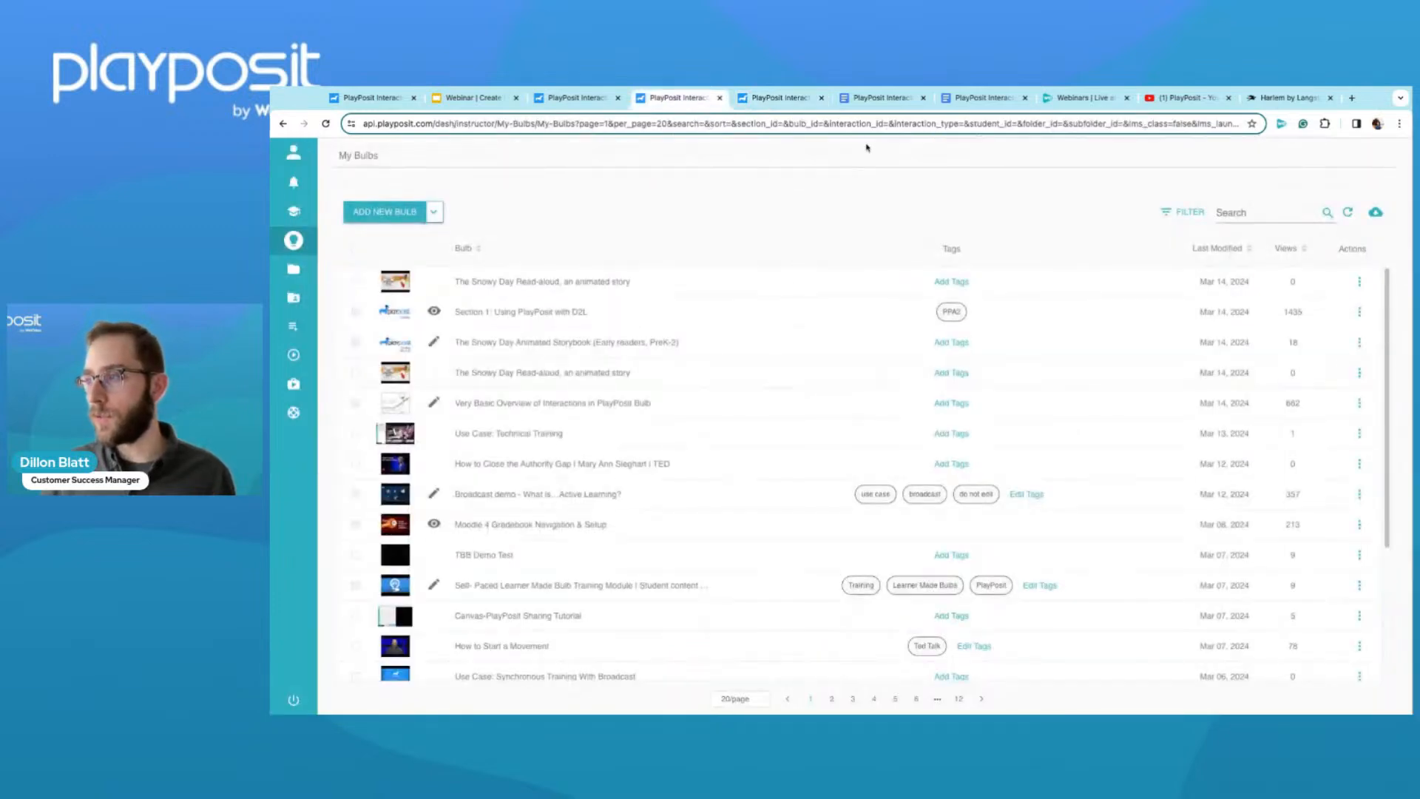
pyautogui.click(862, 101)
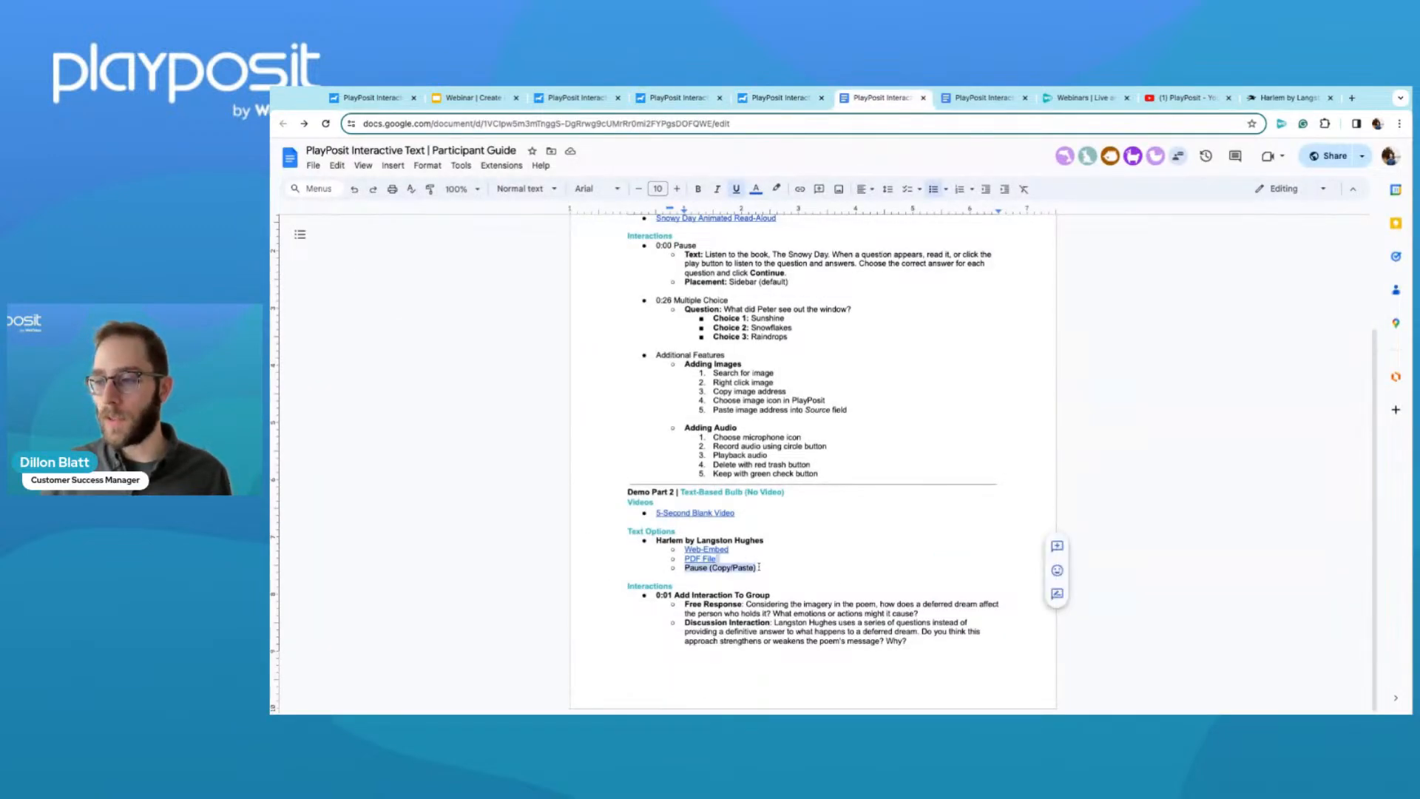
pyautogui.click(732, 561)
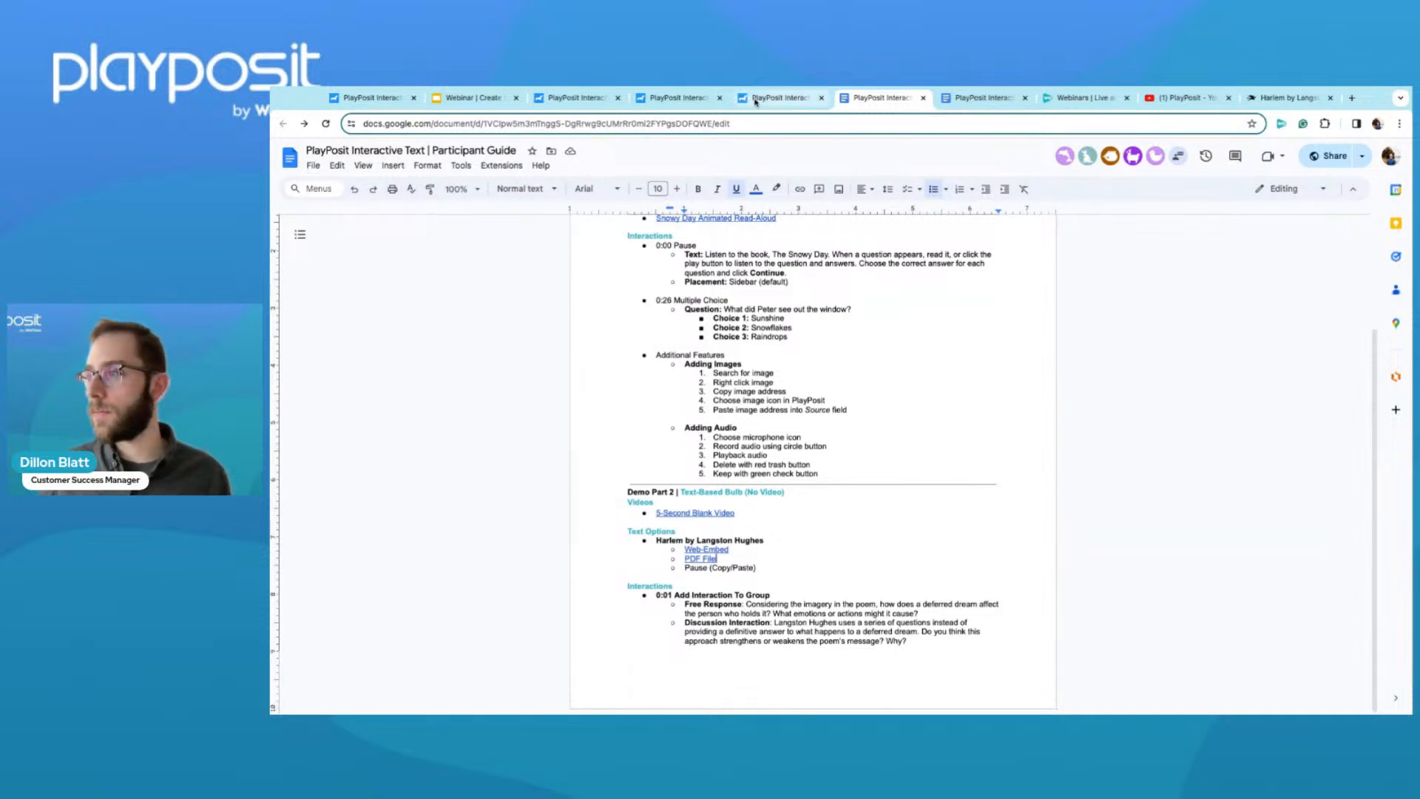
pyautogui.click(776, 98)
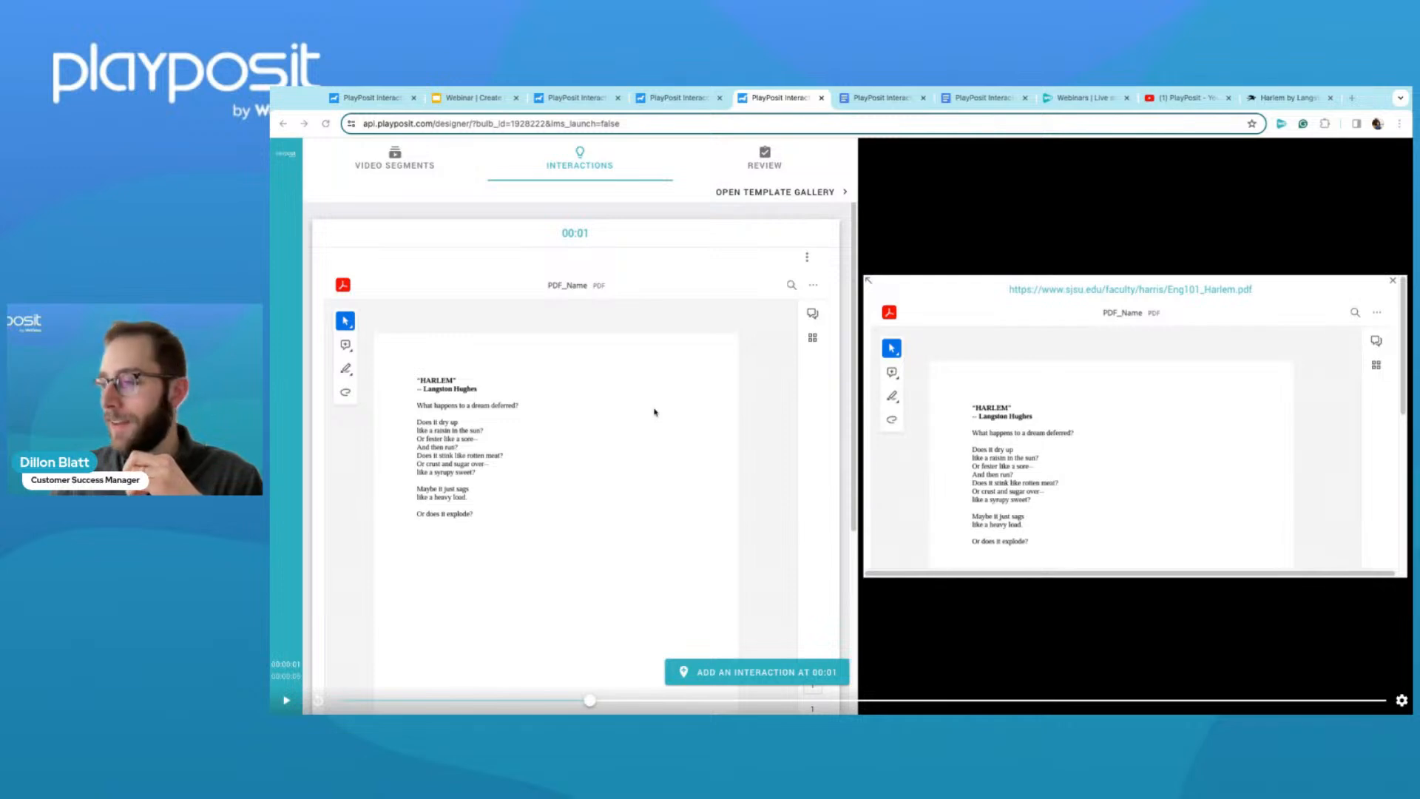
# Open the choice of interaction types for adding to the 00:01 group below the Harlem PDF.
pyautogui.scroll(-1, 607, 364)
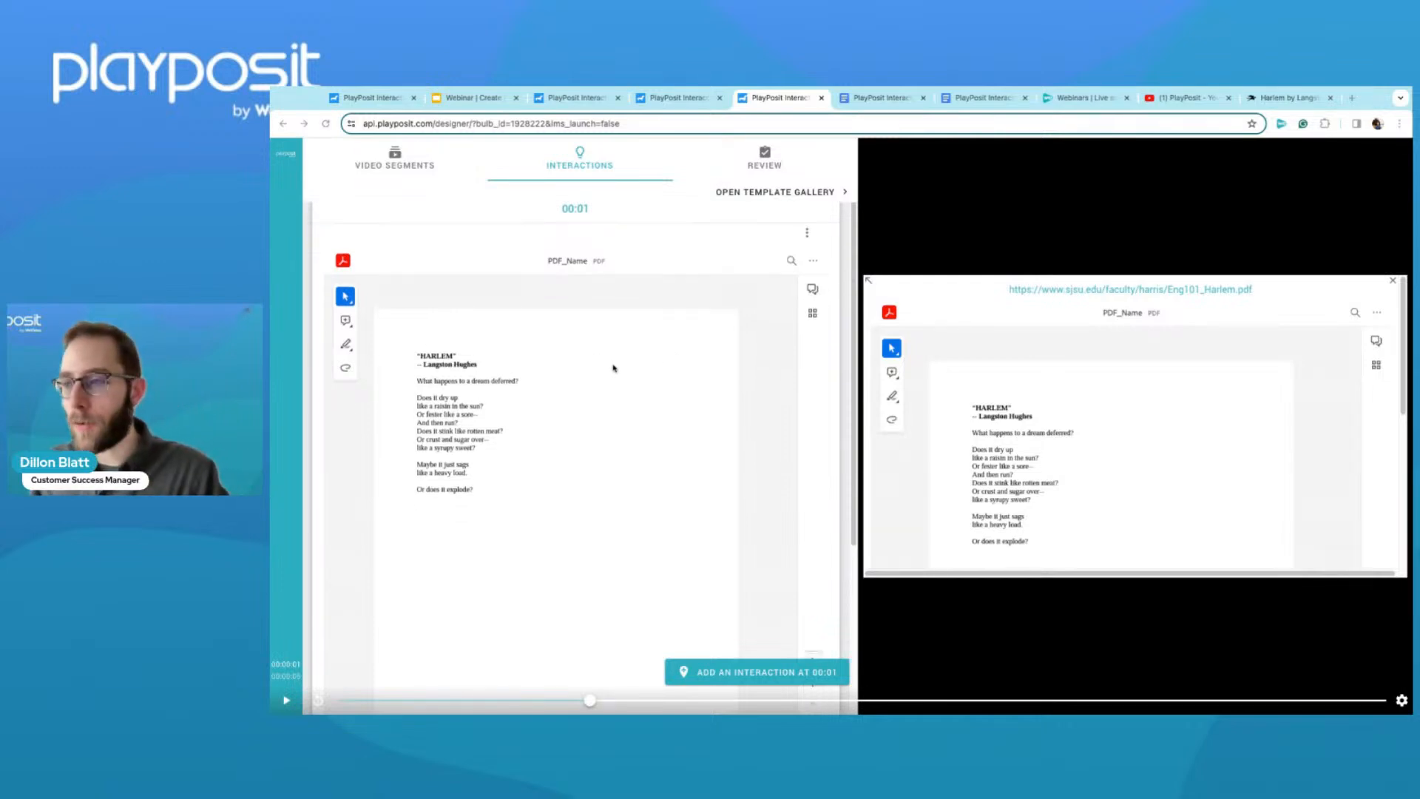
pyautogui.scroll(-5, 621, 367)
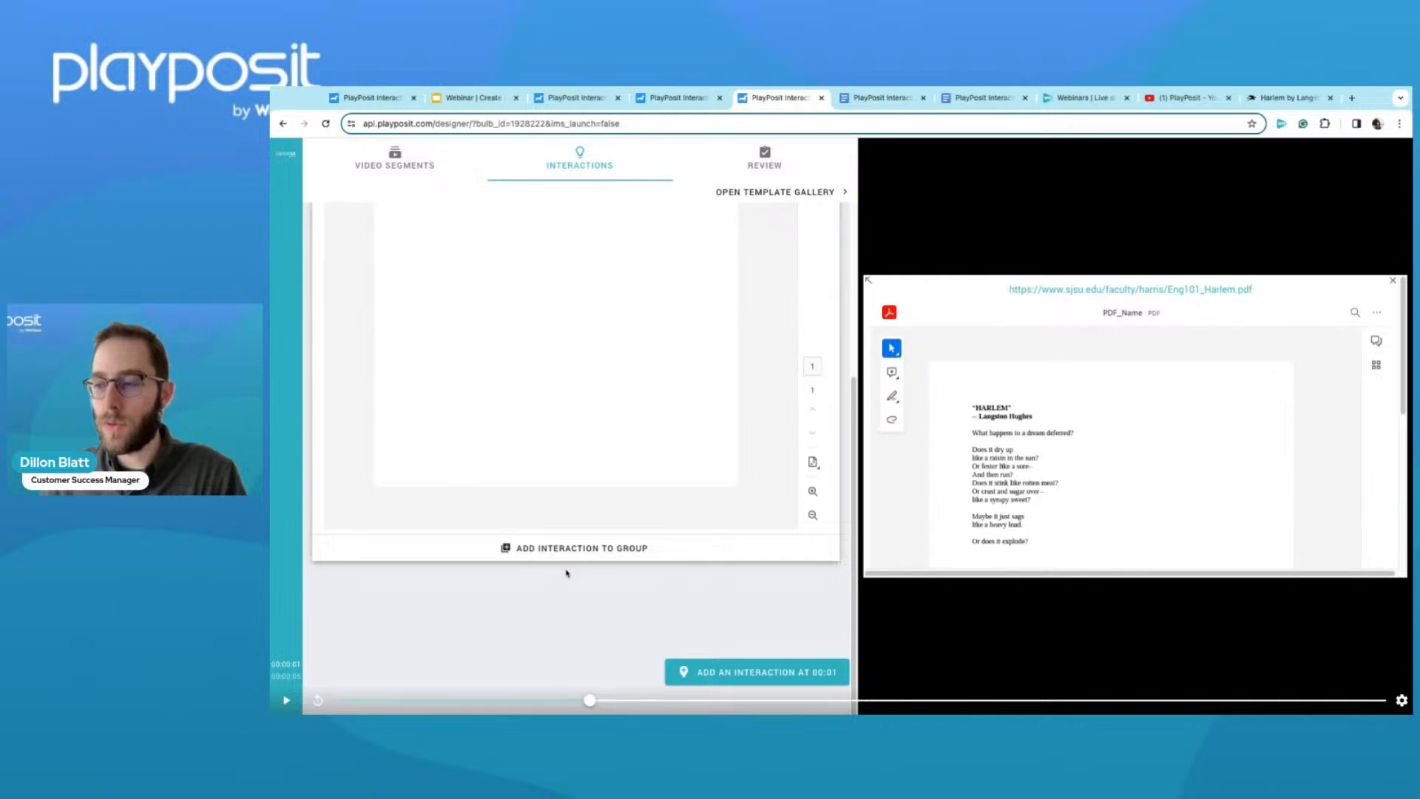
pyautogui.scroll(3, 575, 549)
pyautogui.scroll(5, 580, 545)
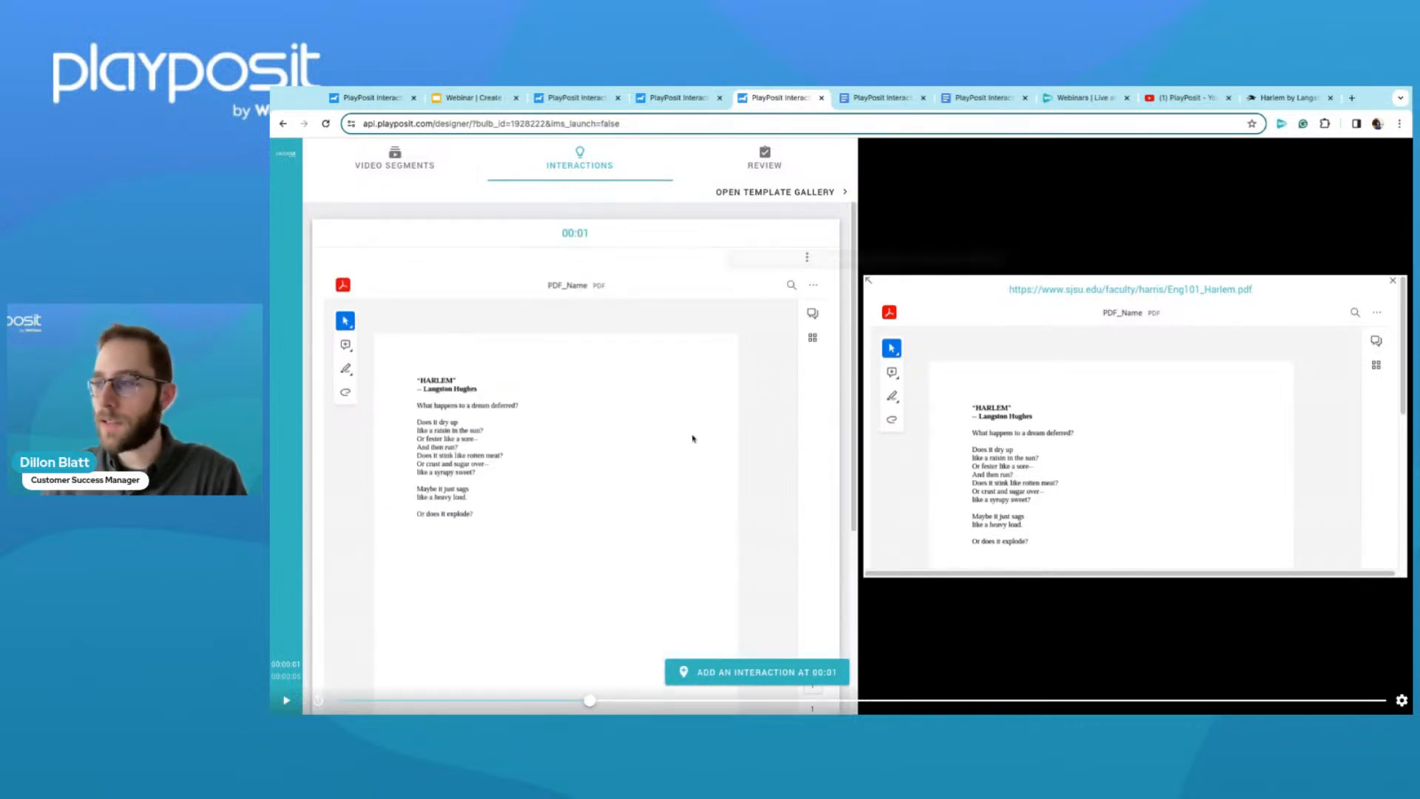
pyautogui.scroll(-5, 615, 437)
pyautogui.scroll(-1, 615, 440)
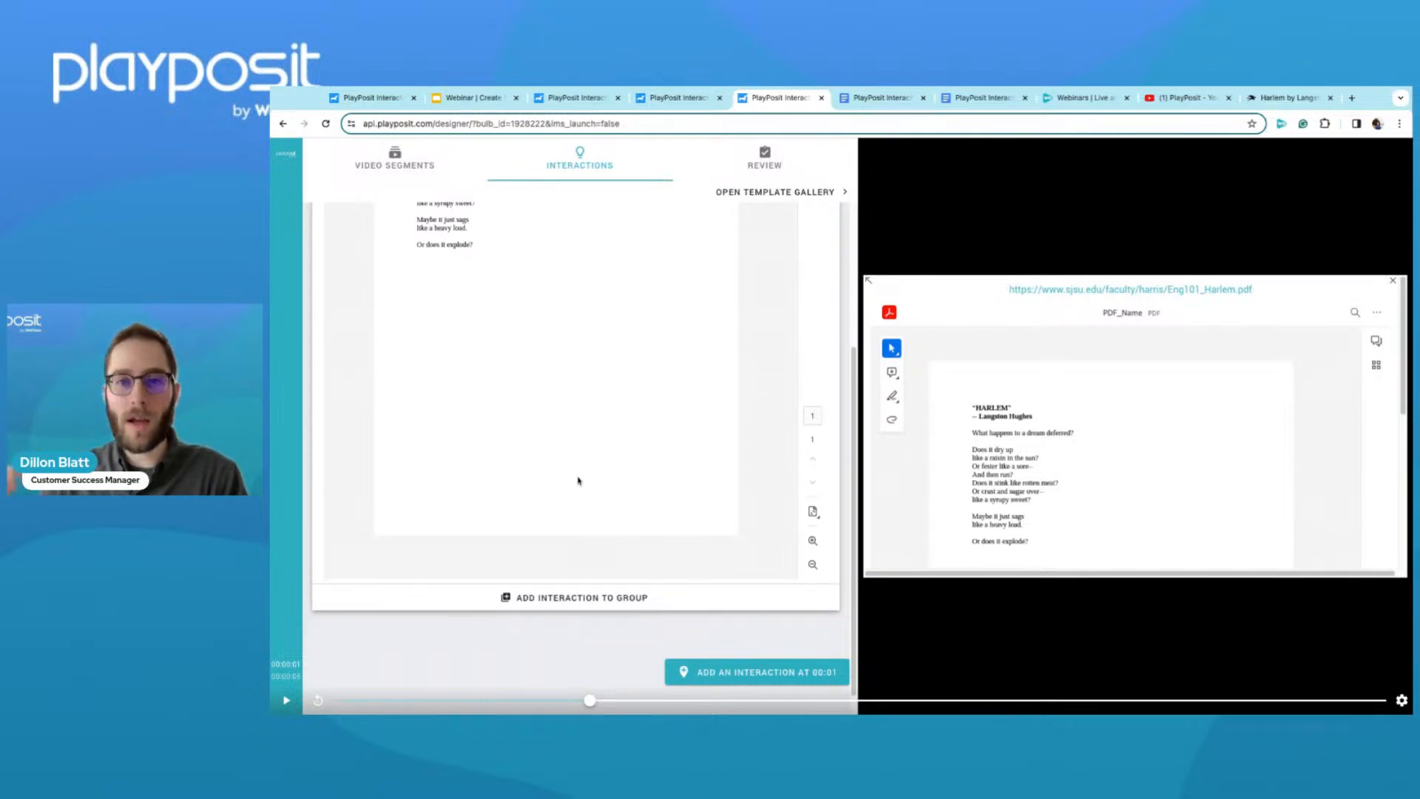
pyautogui.scroll(-4, 569, 569)
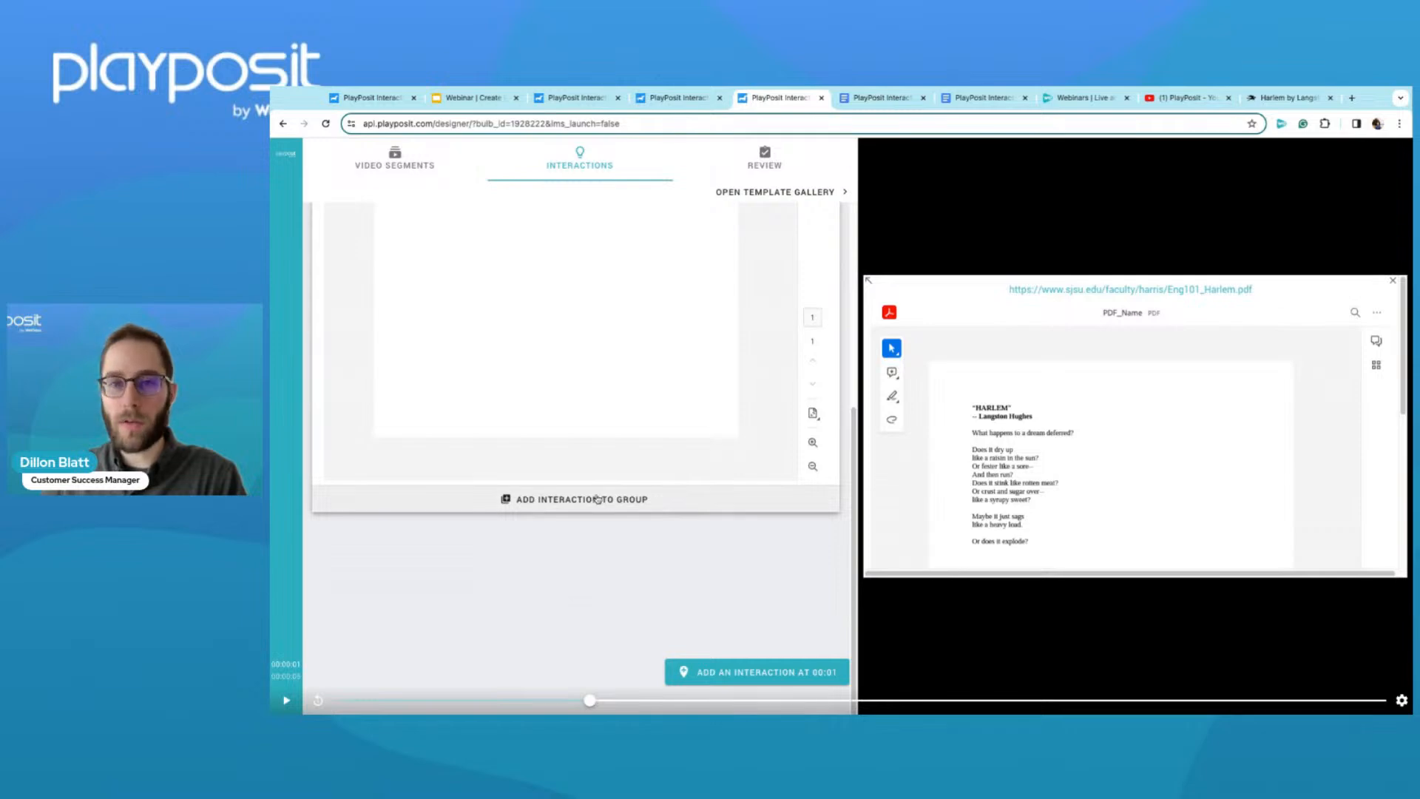
pyautogui.click(605, 499)
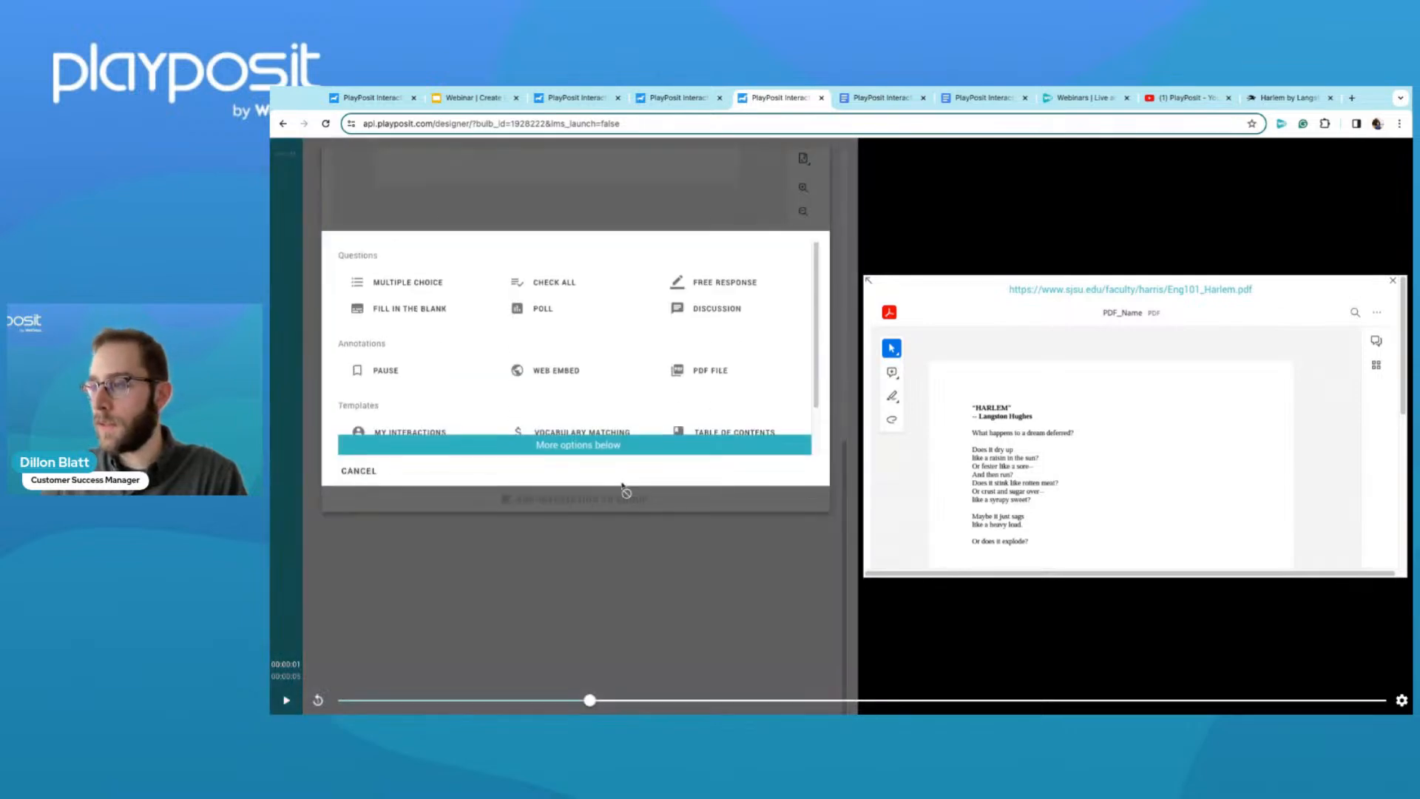
# Copy the Free Response question about the poem's imagery and a deferred dream from the Participant Guide.
pyautogui.click(900, 102)
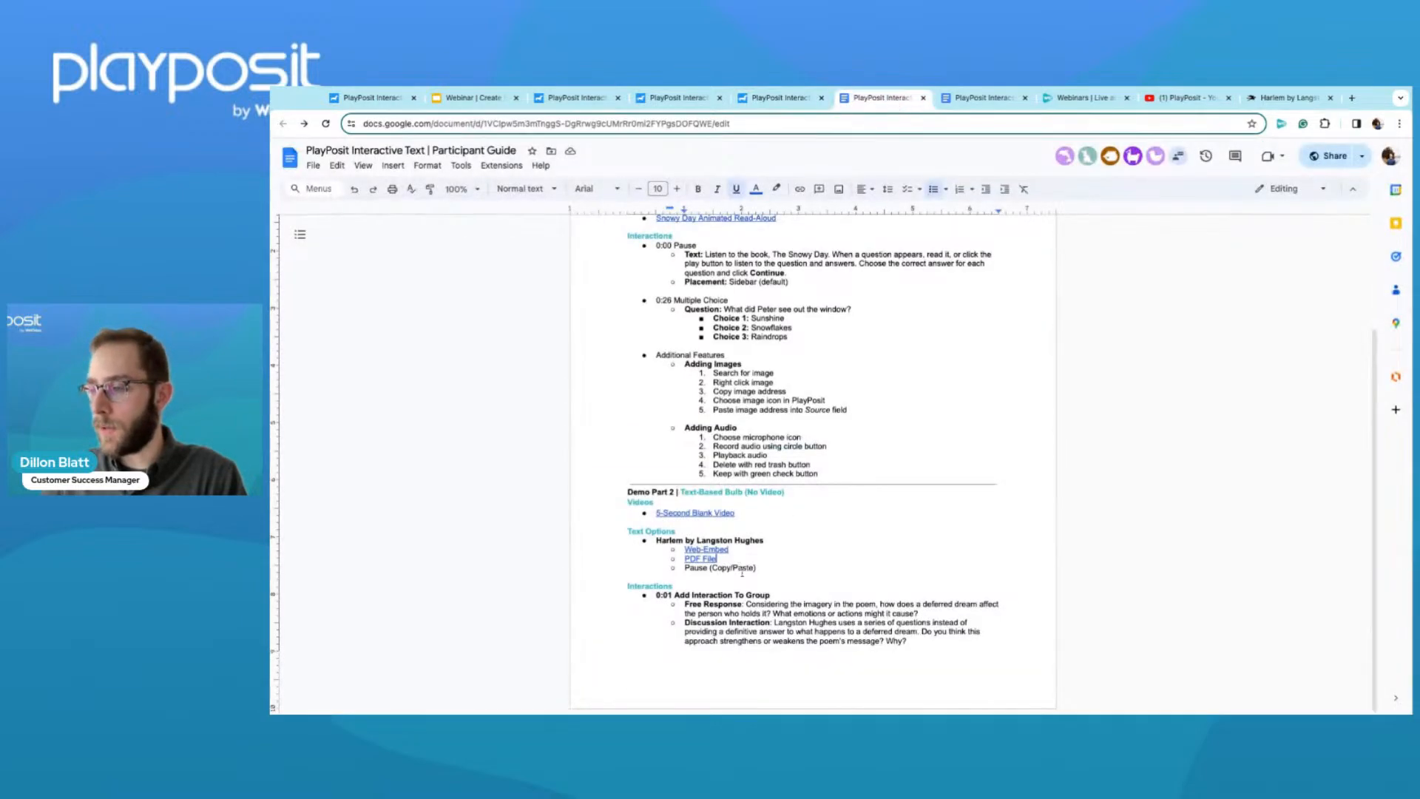
pyautogui.moveTo(774, 594); pyautogui.dragTo(675, 596)
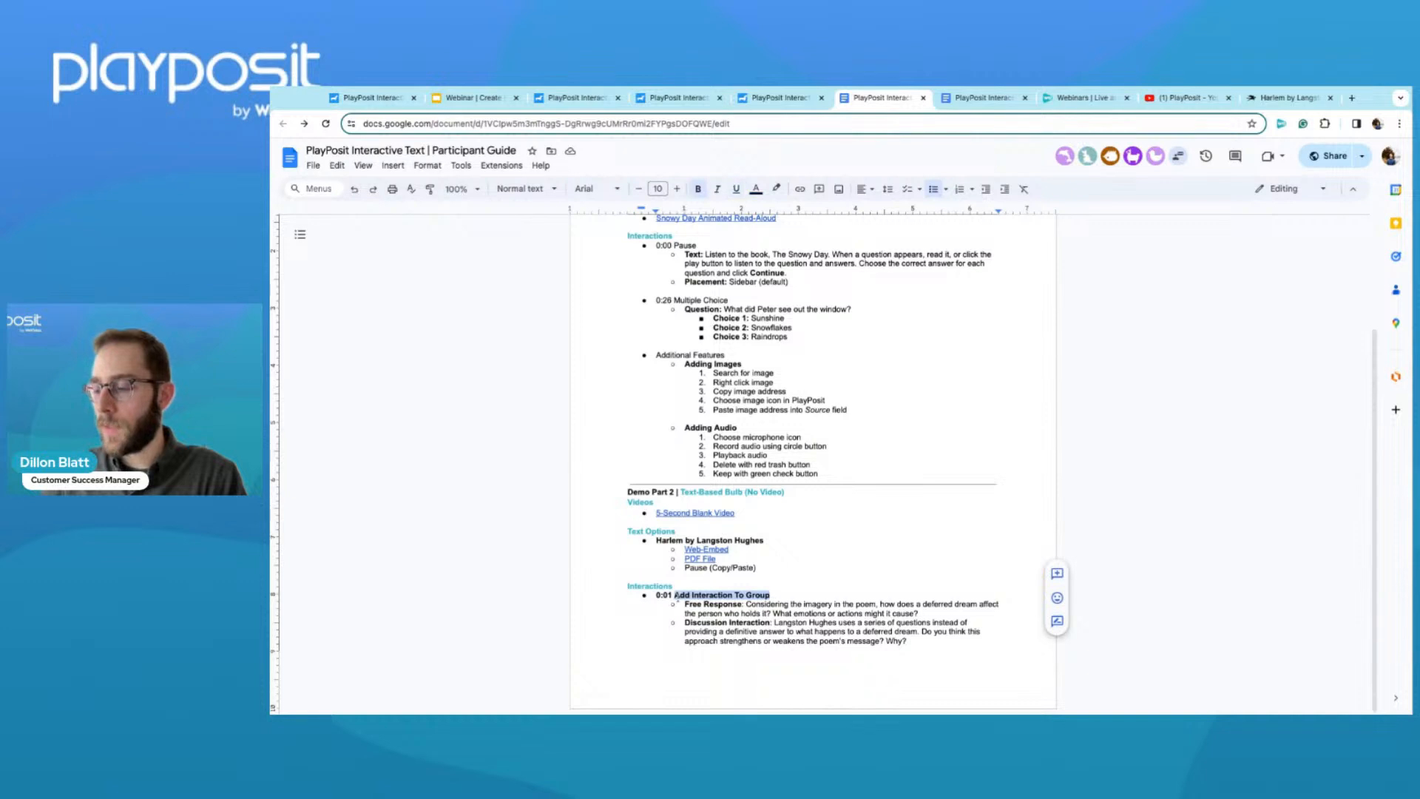
pyautogui.click(675, 596)
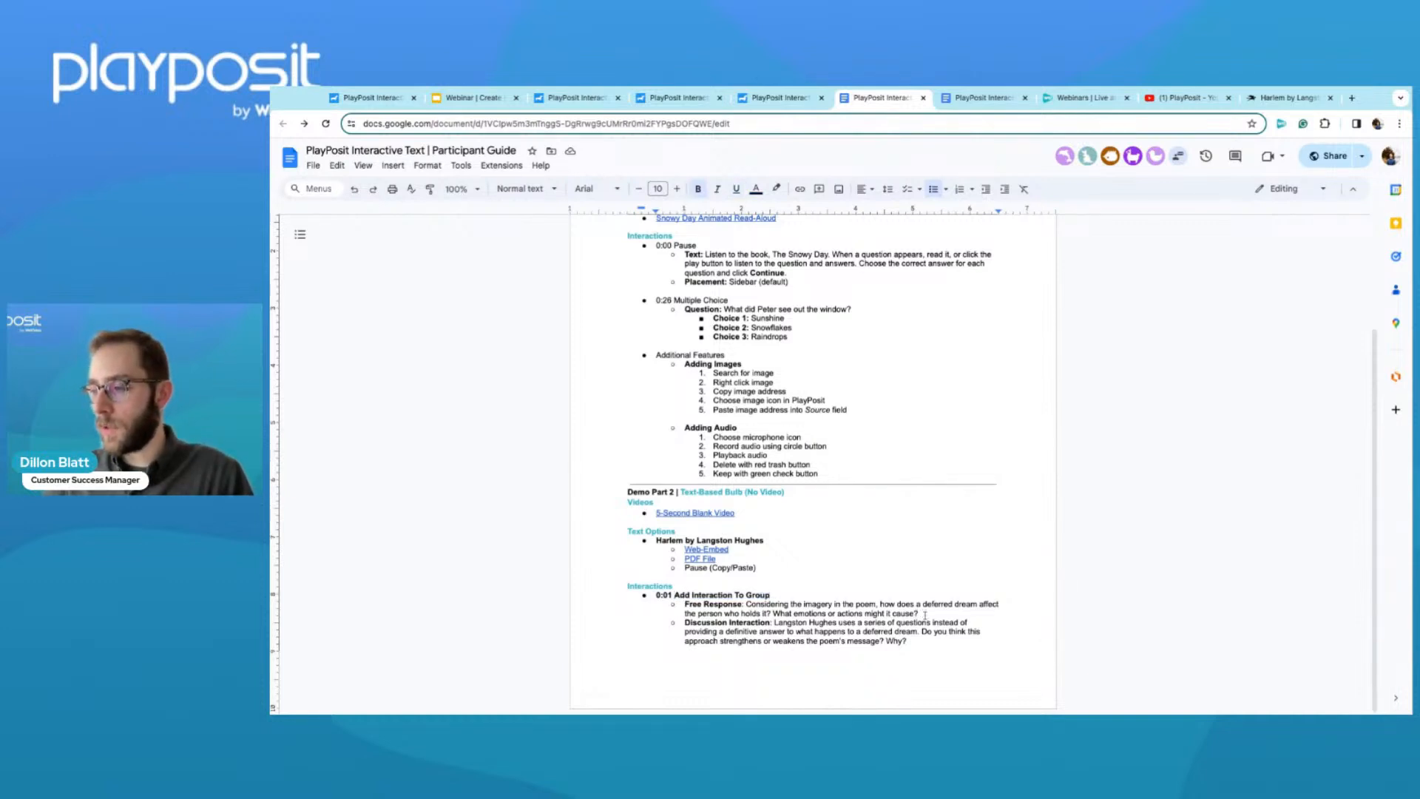
pyautogui.moveTo(925, 615); pyautogui.dragTo(747, 605)
pyautogui.rightClick(759, 605)
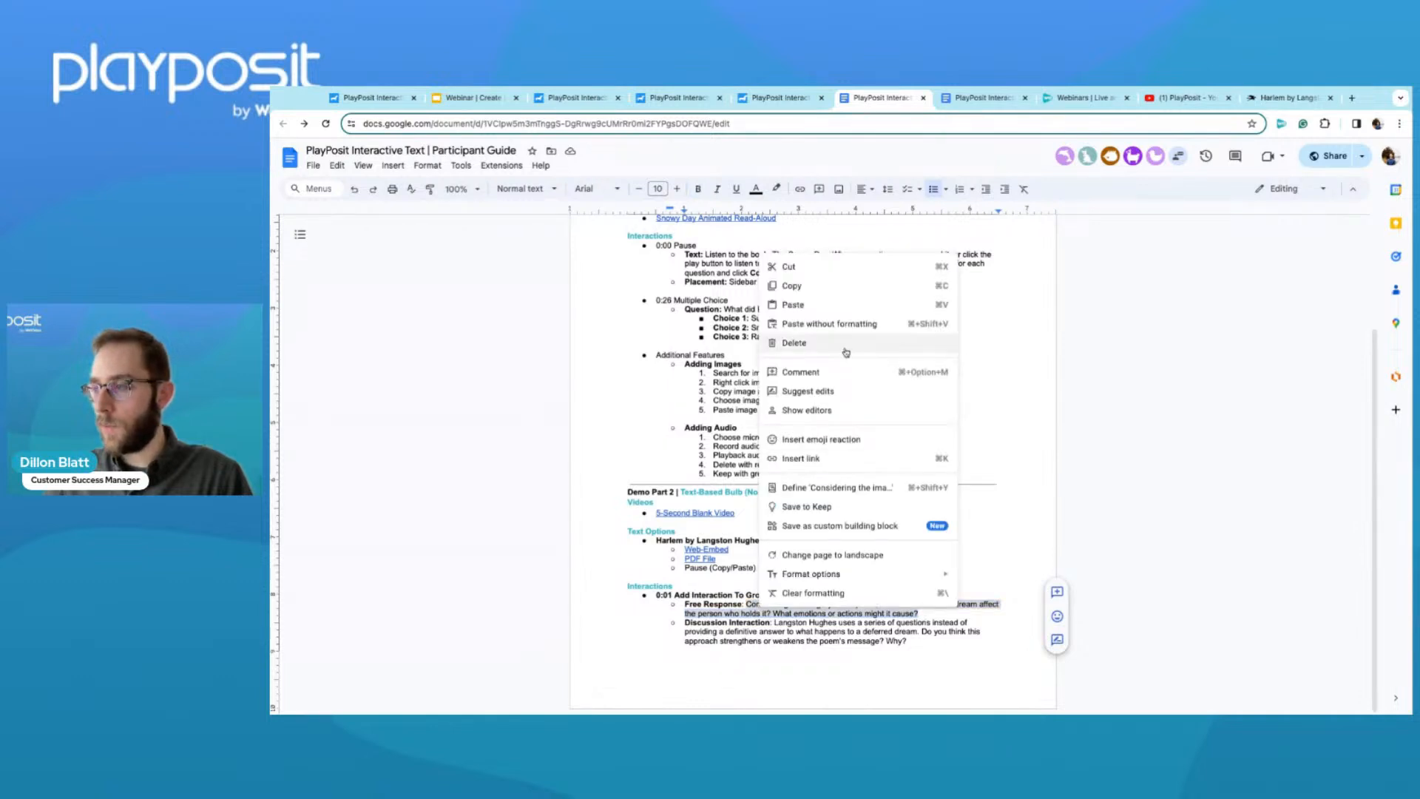
pyautogui.click(831, 285)
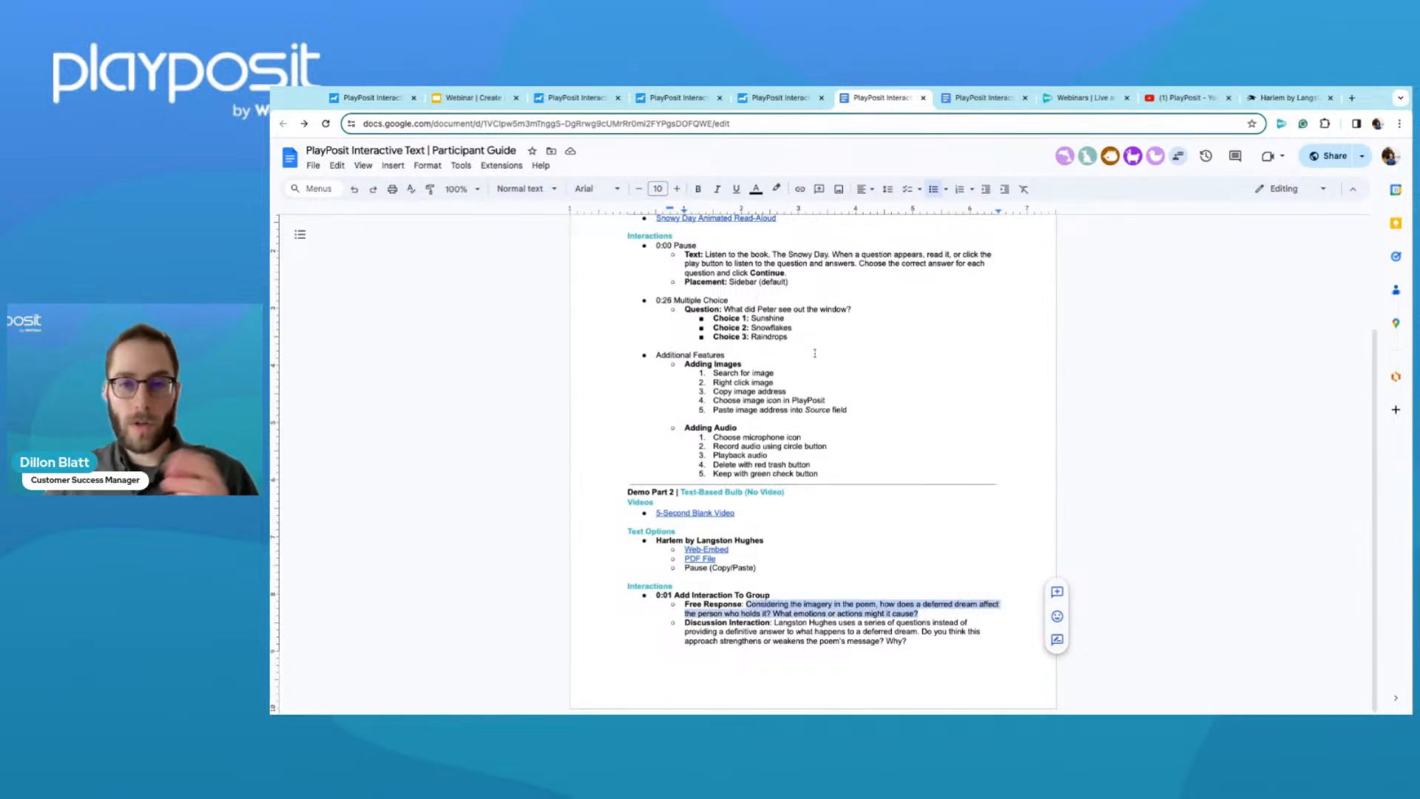
# Start a Free Response interaction in the 00:01 group and paste the copied imagery question as its text.
pyautogui.click(791, 102)
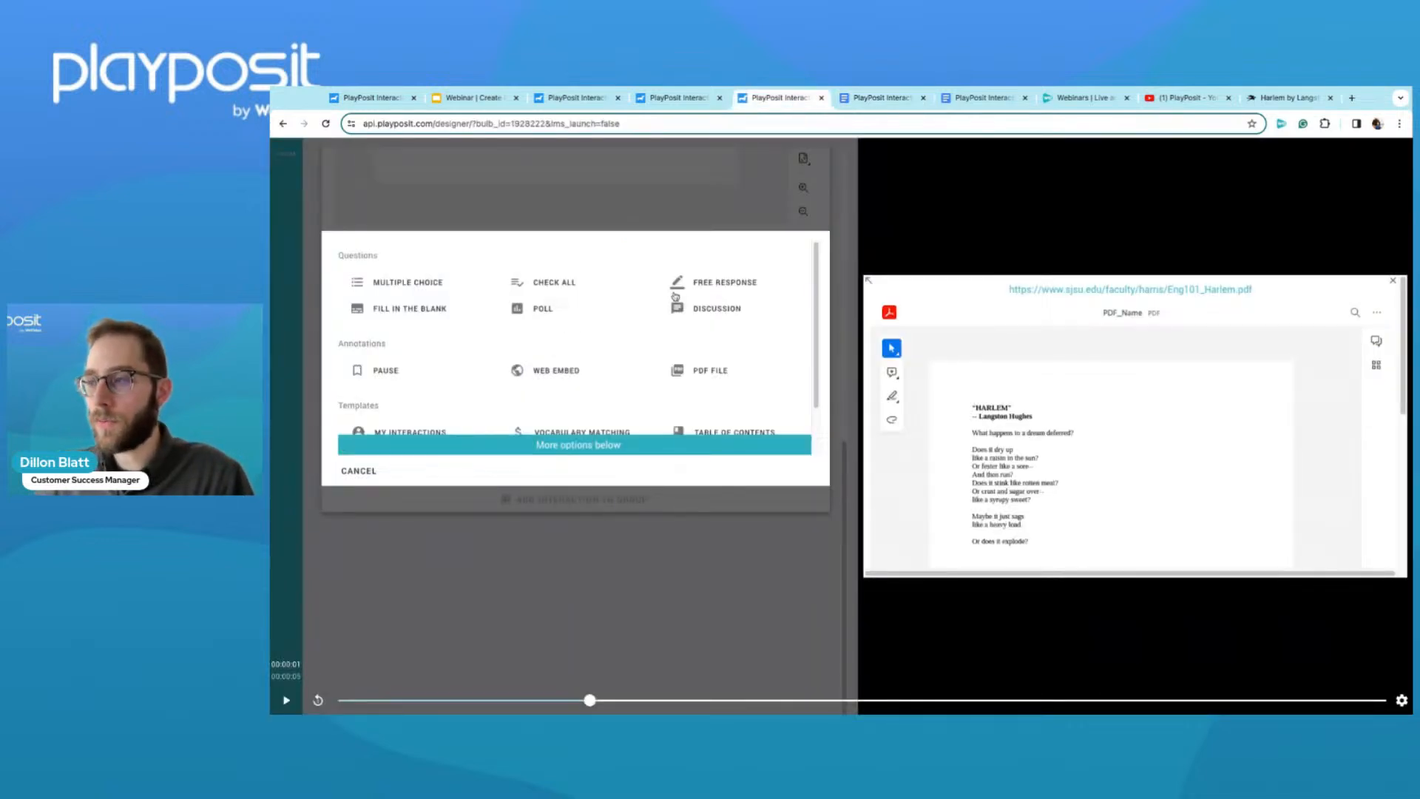
pyautogui.click(739, 286)
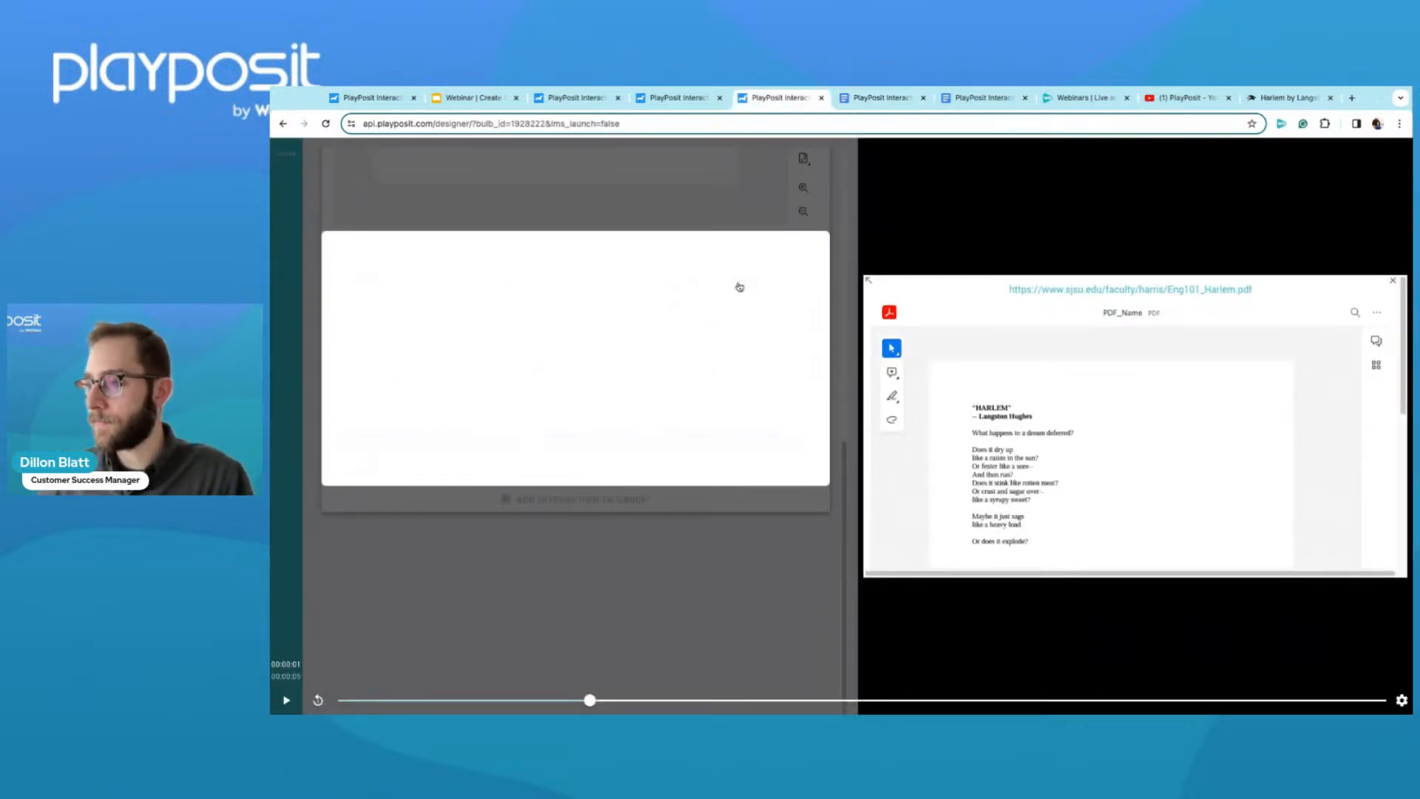
pyautogui.rightClick(458, 420)
pyautogui.click(458, 419)
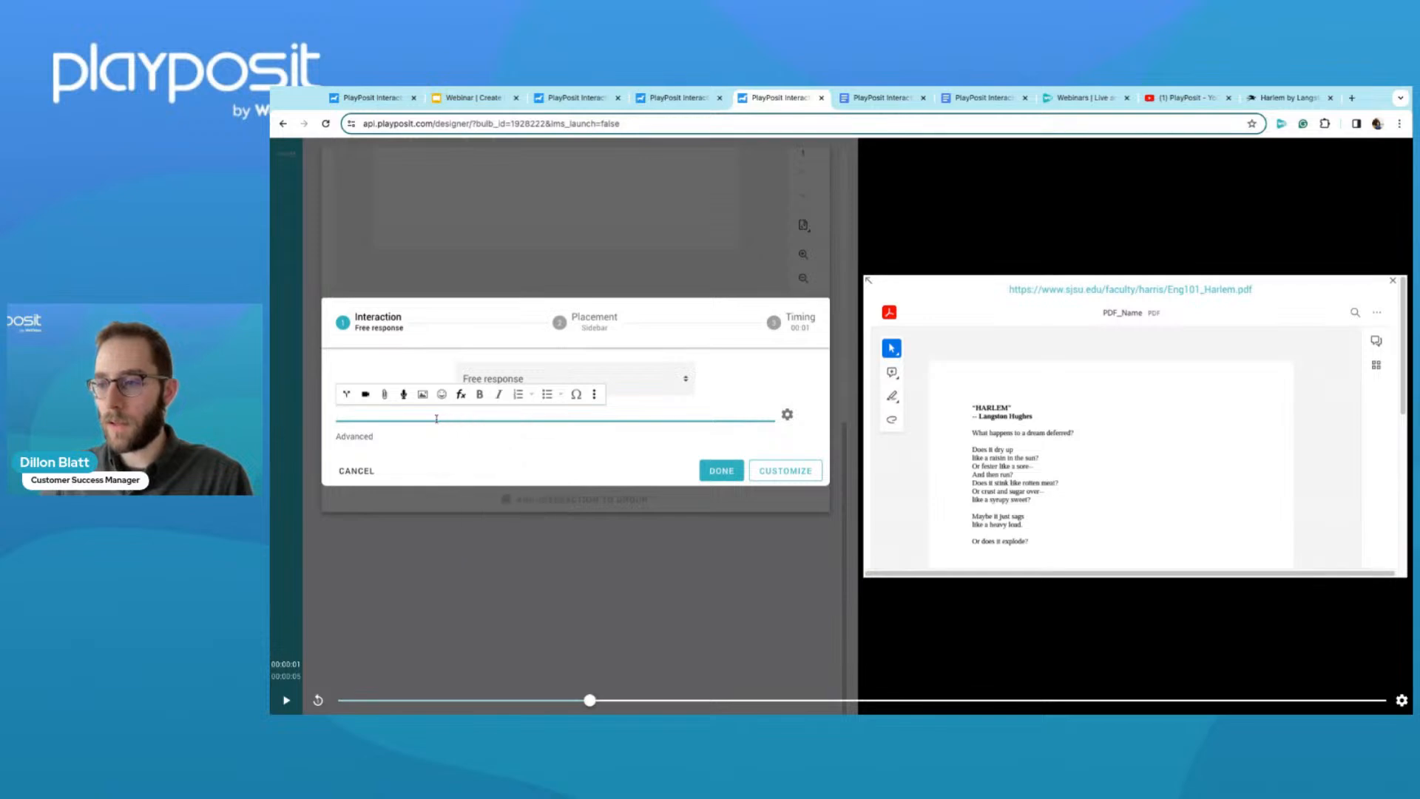
pyautogui.hotkey('ctrl', 'v')
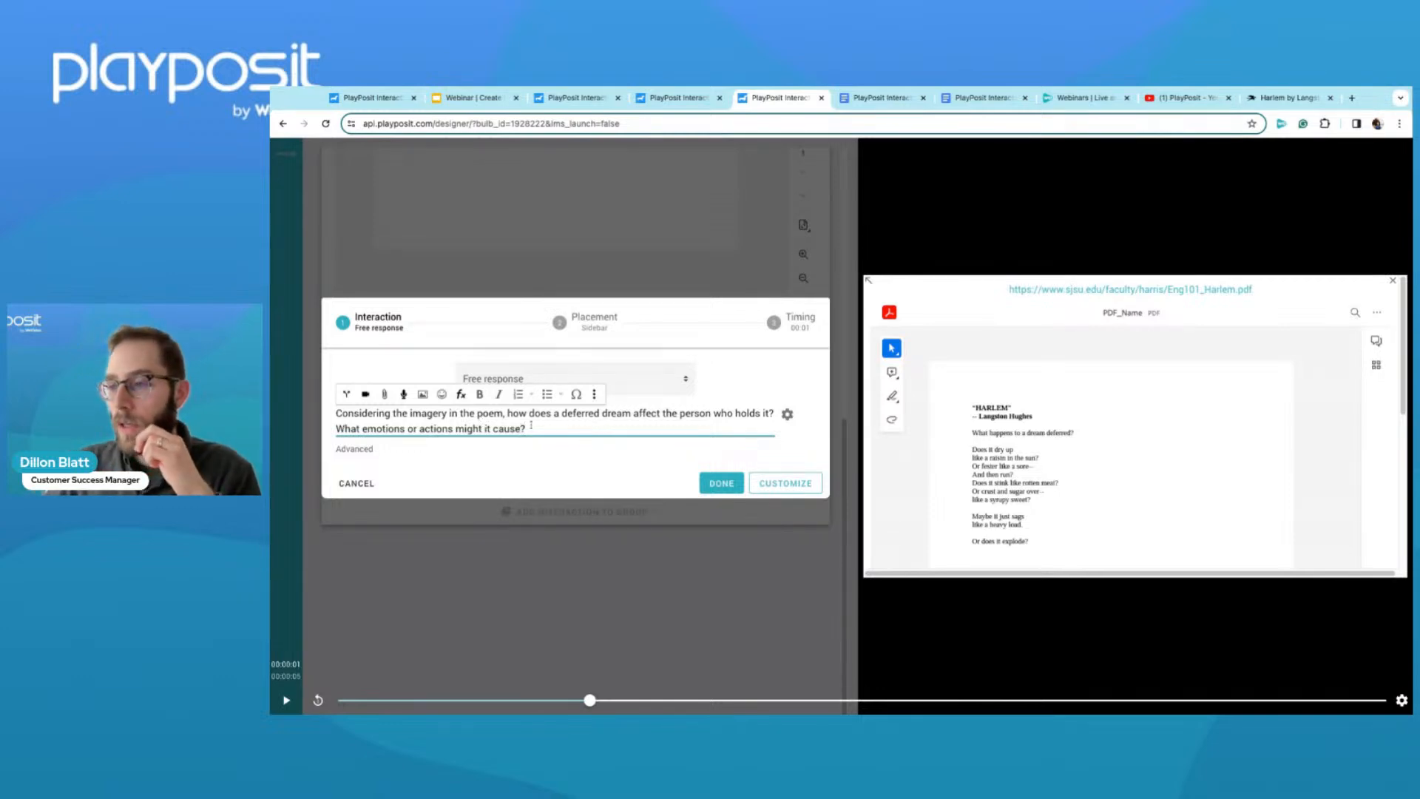
# Try adding a feedback field to the free response question, then remove it.
pyautogui.click(787, 414)
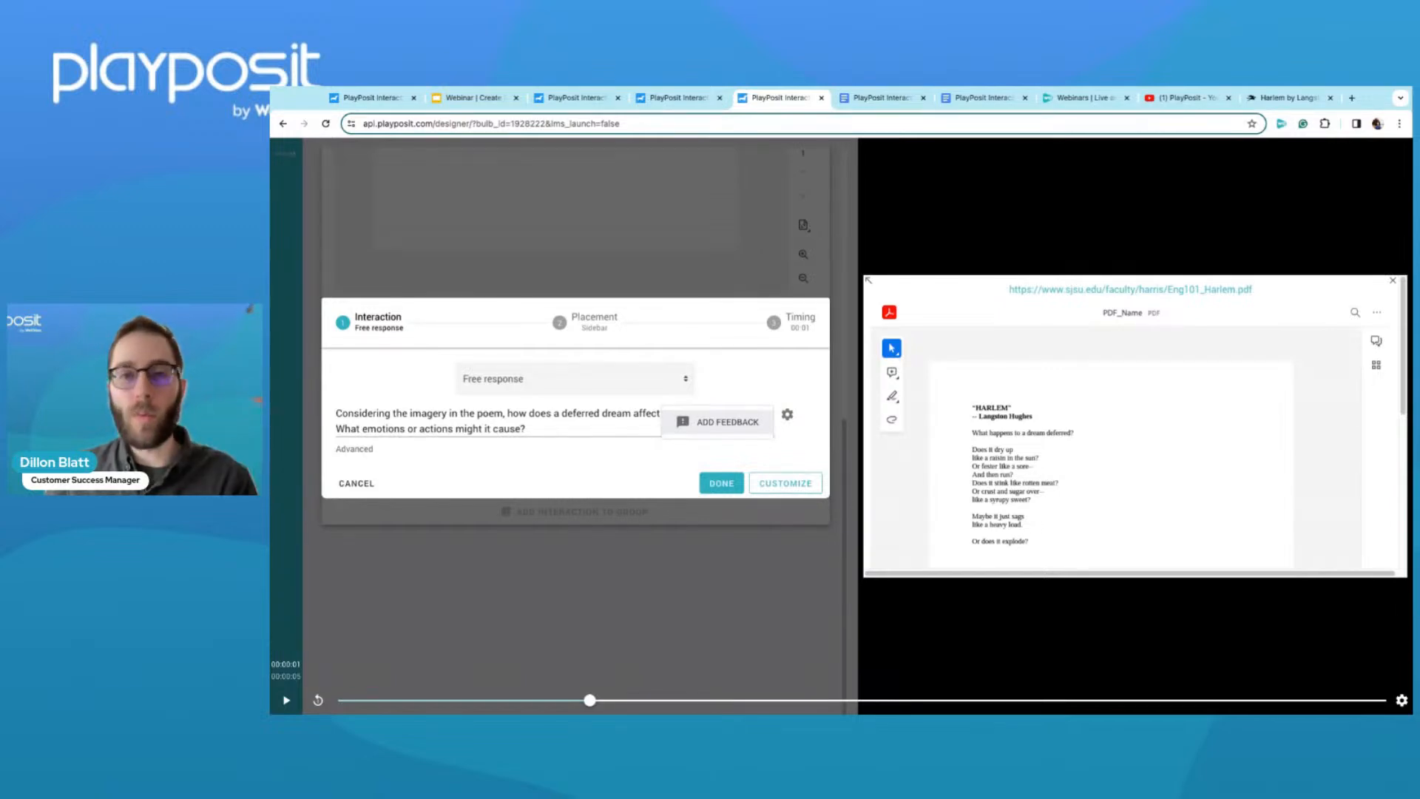
pyautogui.click(718, 423)
pyautogui.click(408, 451)
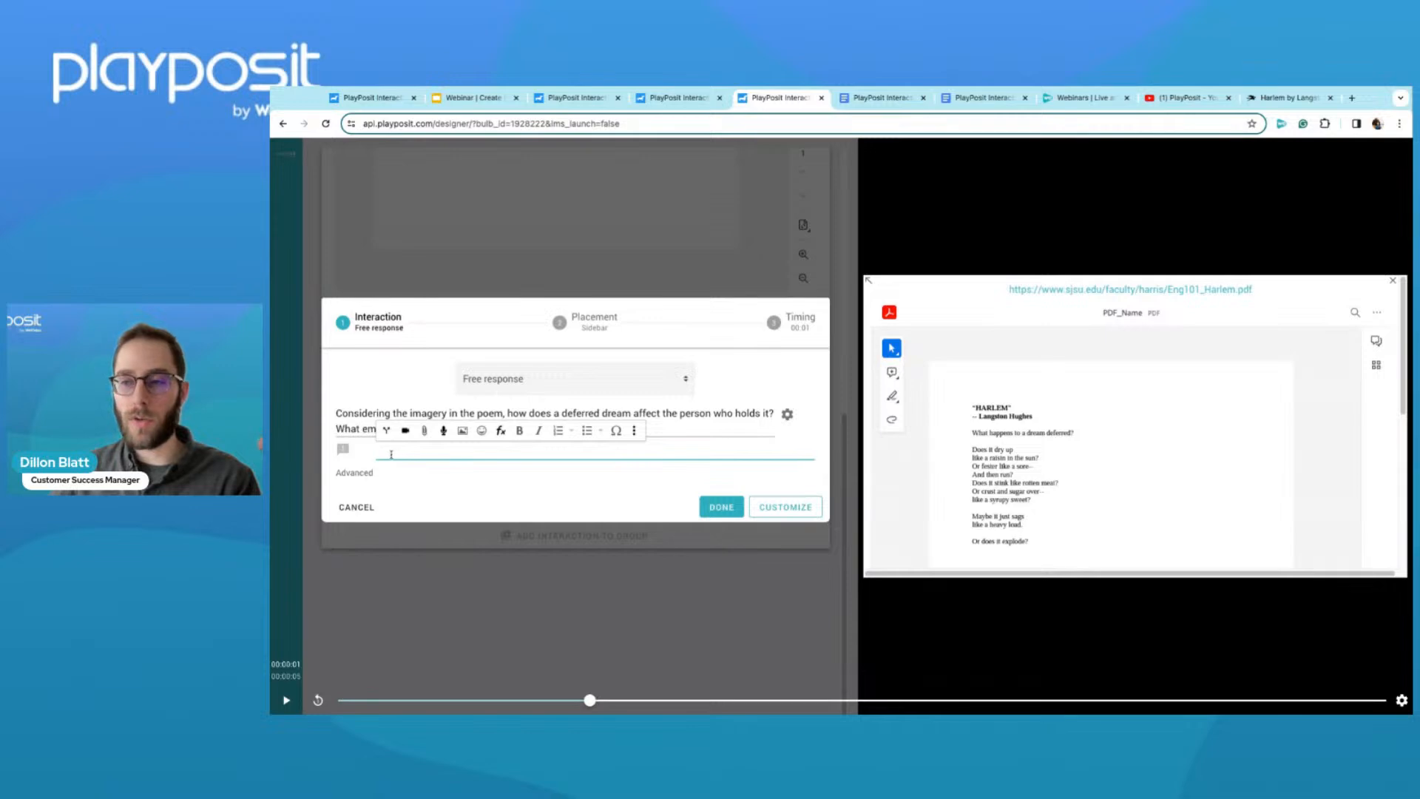
pyautogui.click(787, 415)
pyautogui.click(732, 431)
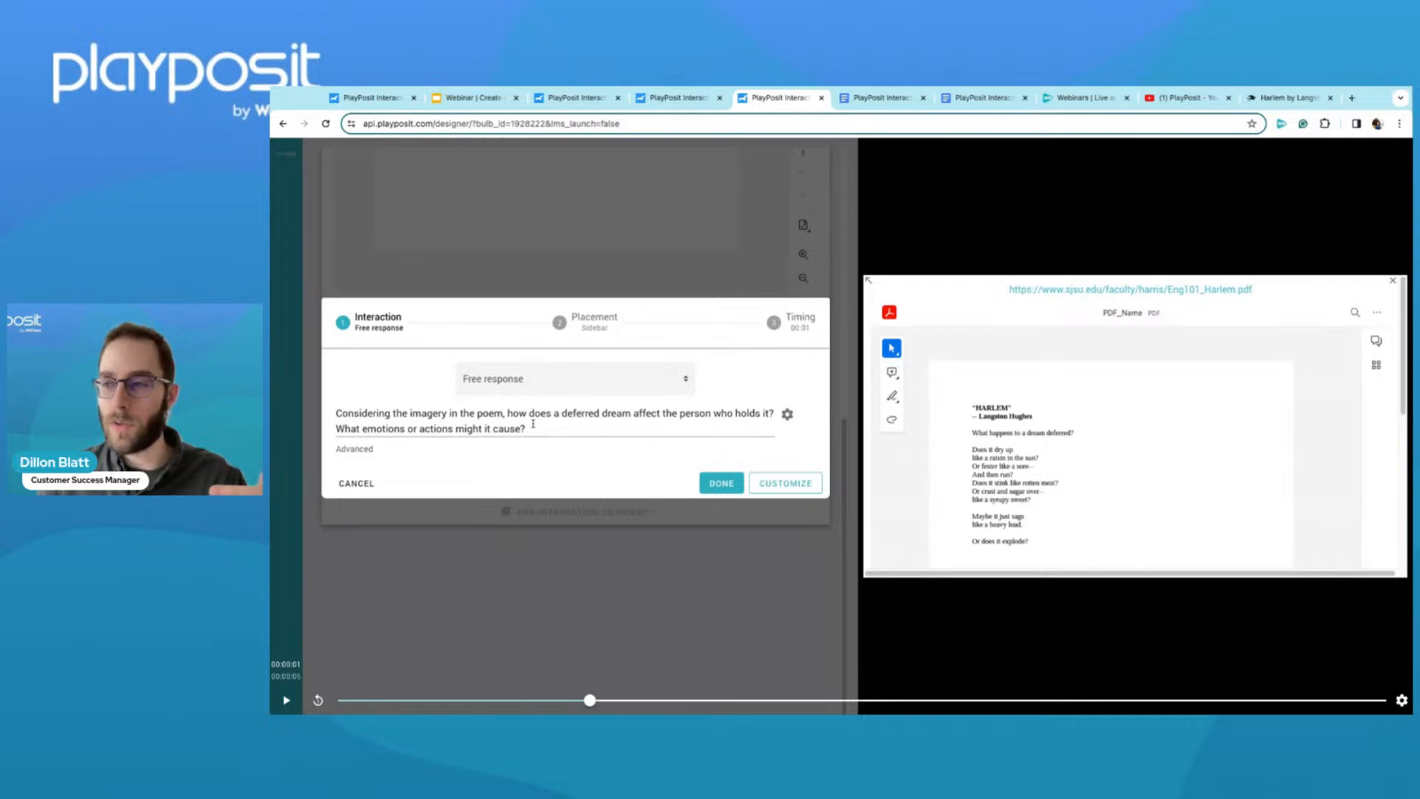
# Save the free response question and start a Discussion interaction in the same group.
pyautogui.click(561, 432)
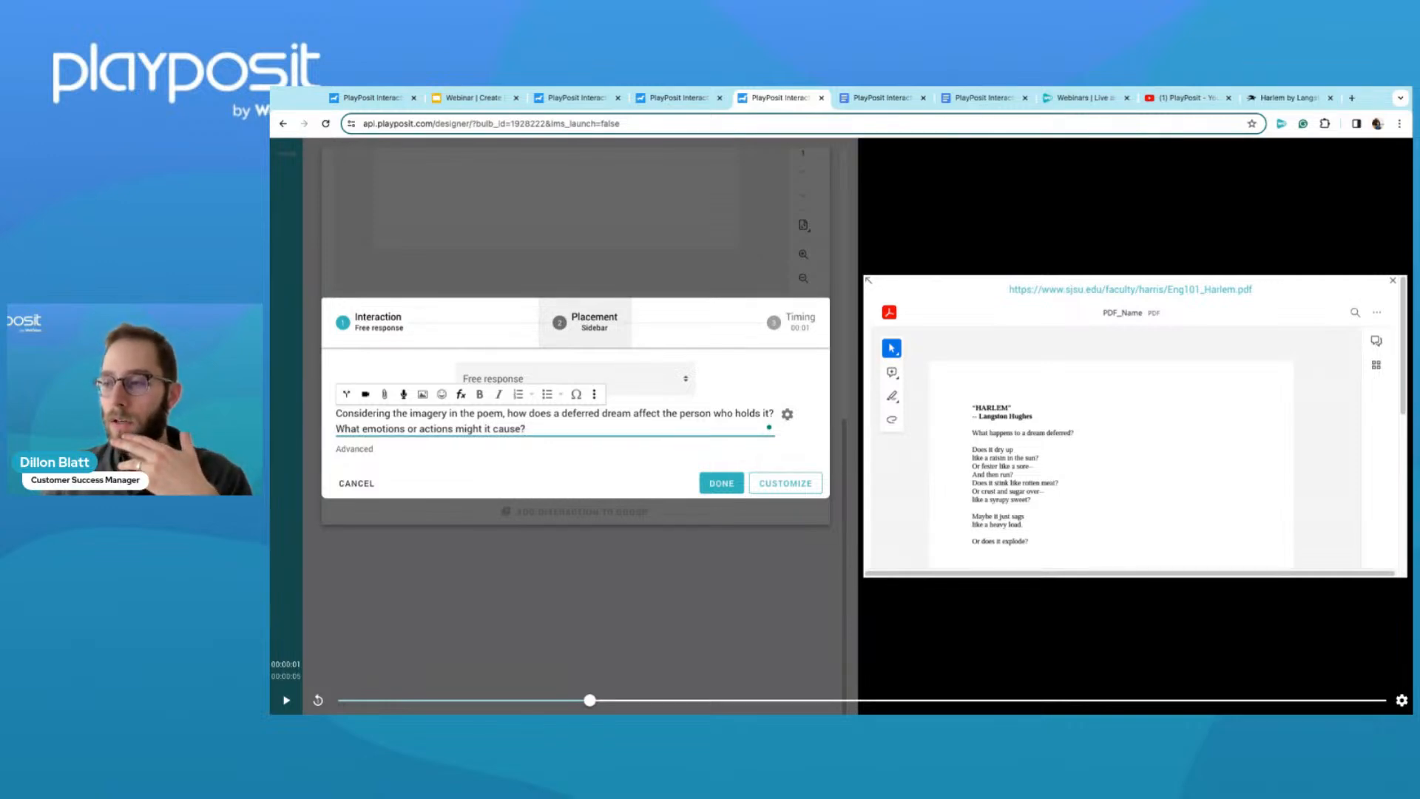
pyautogui.click(715, 490)
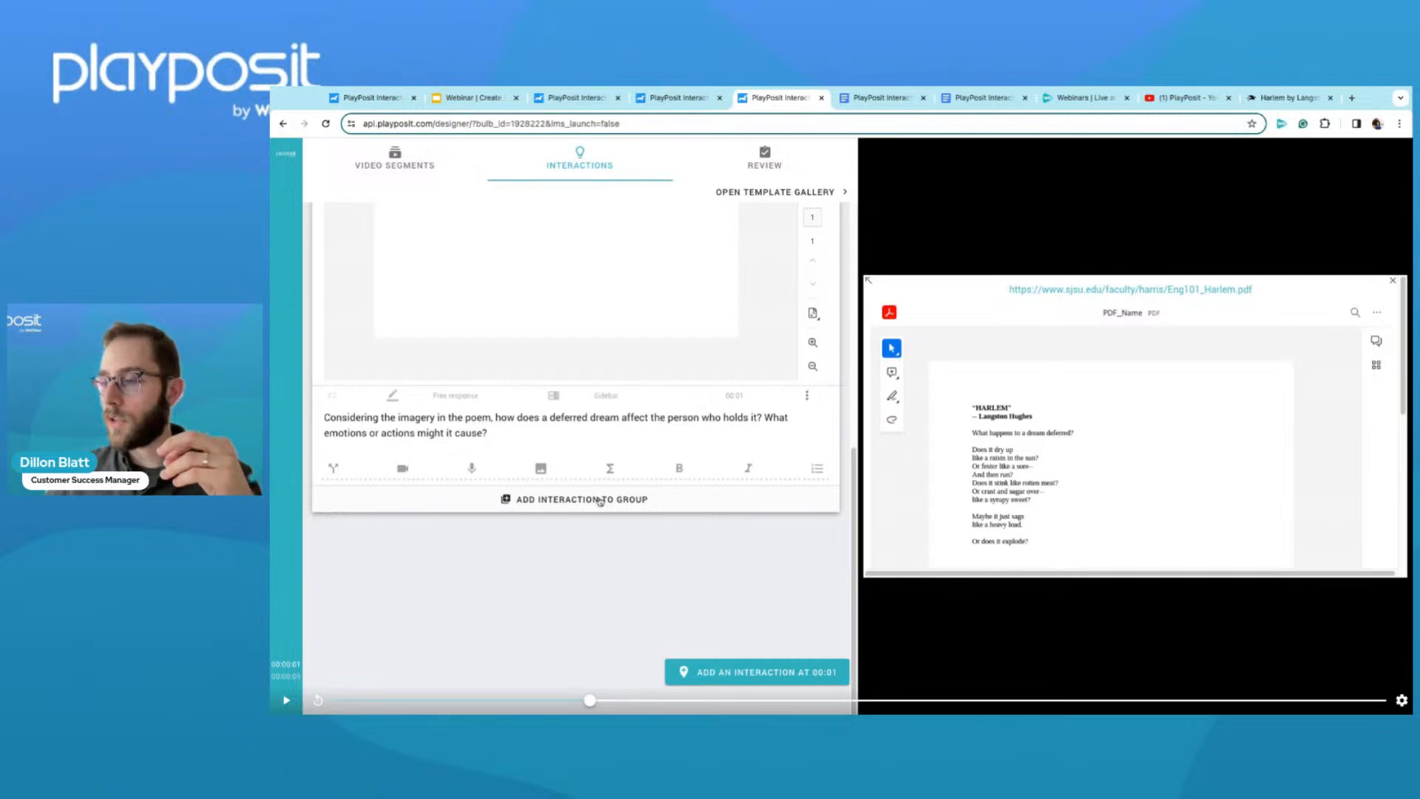
pyautogui.click(561, 502)
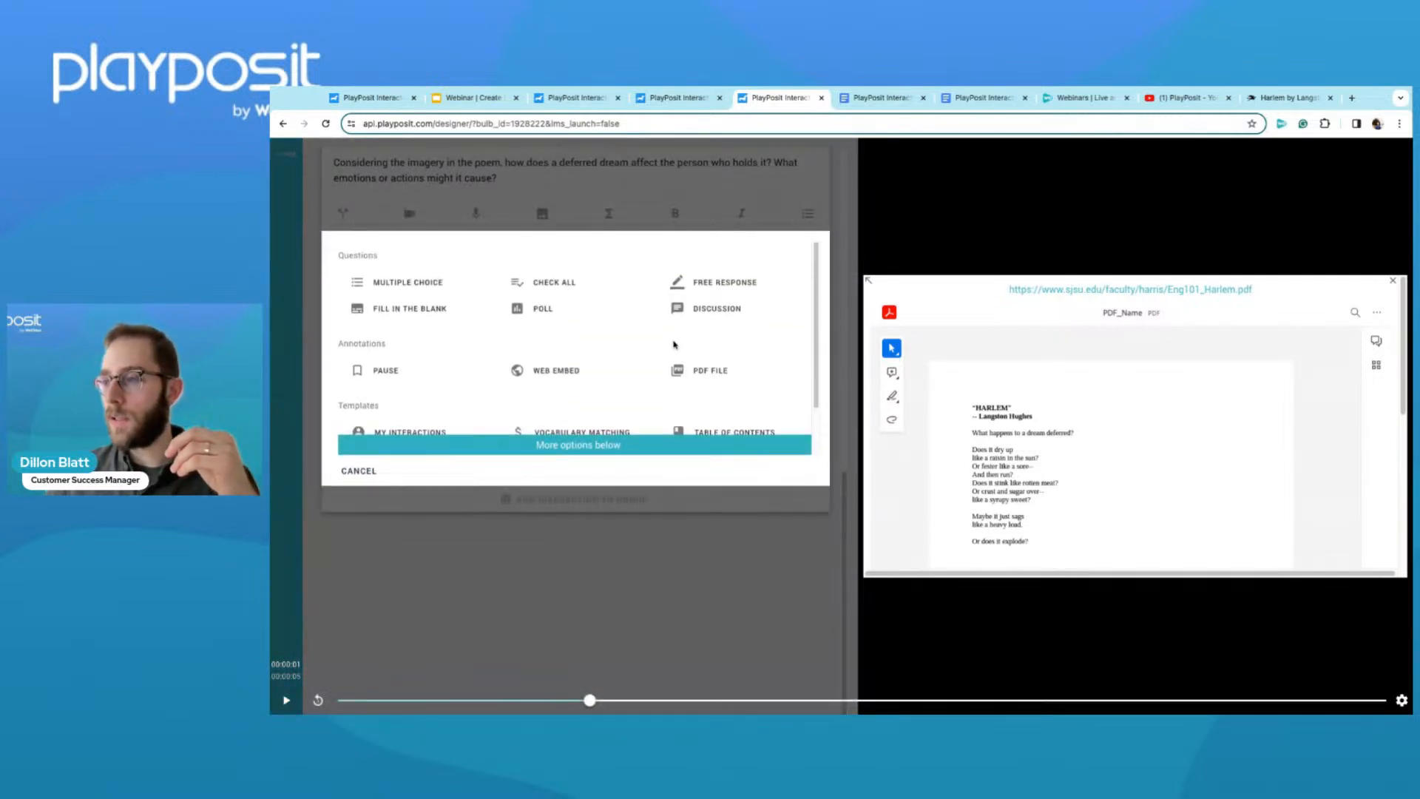
pyautogui.click(705, 310)
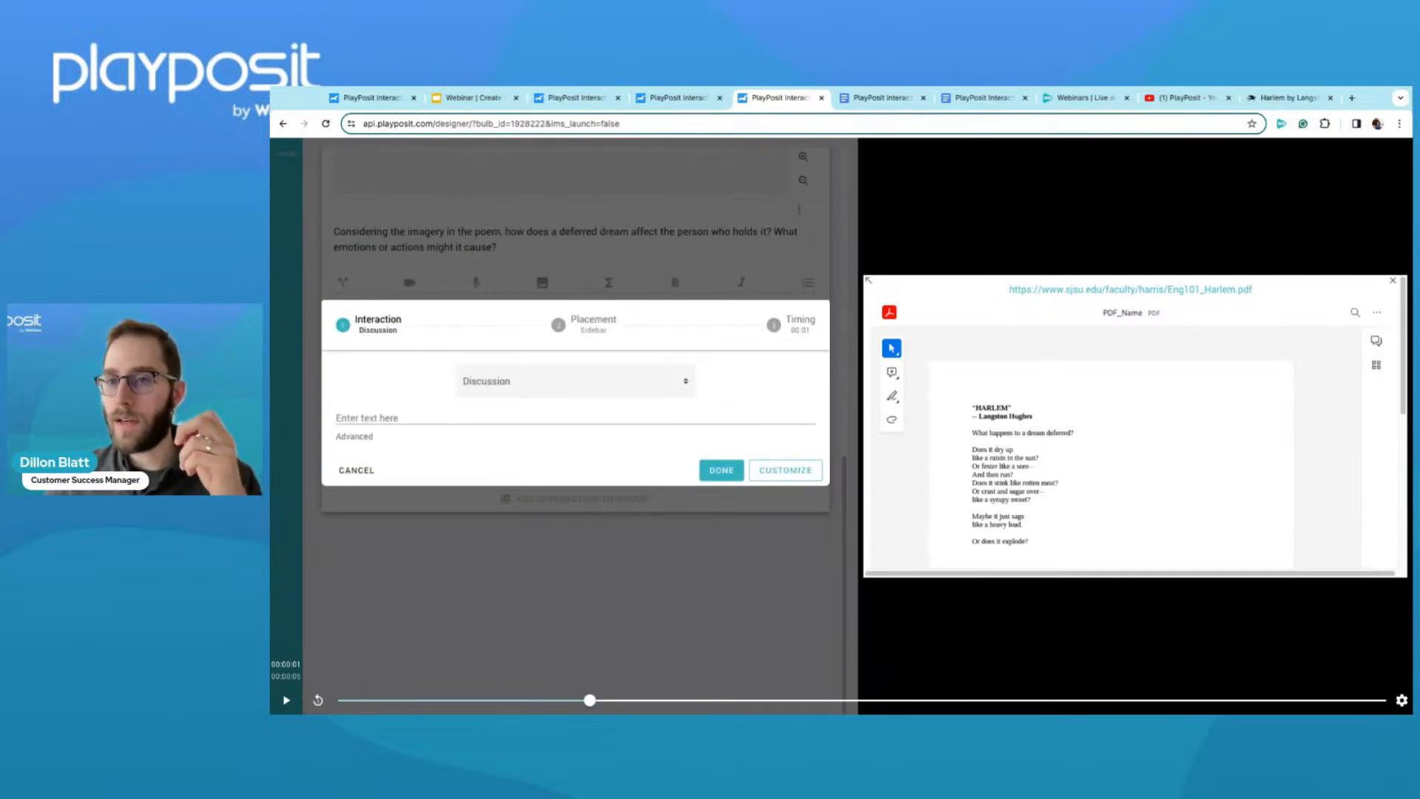
# Copy the Discussion Interaction prompt about Langston Hughes's series of questions from the Participant Guide into the Discussion text.
pyautogui.click(882, 99)
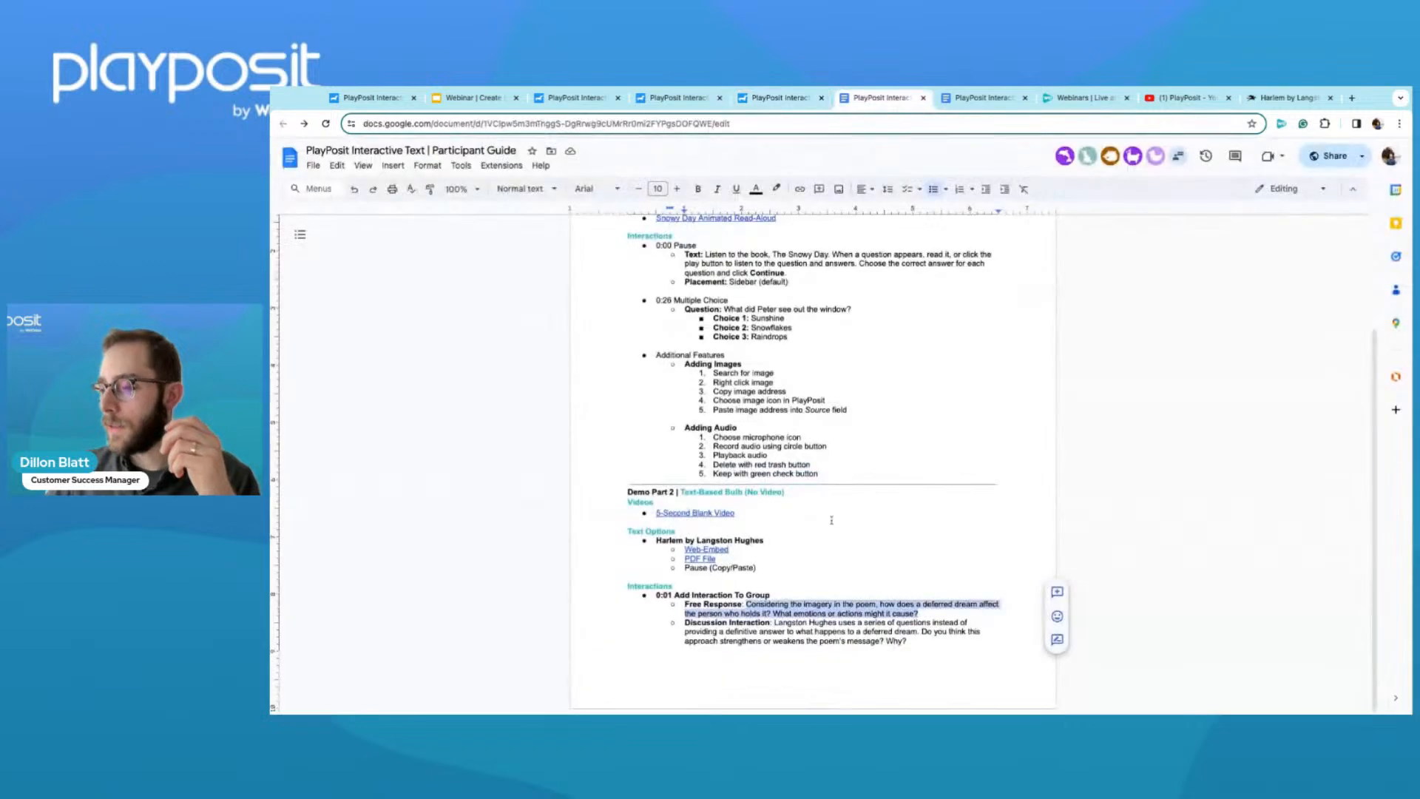
pyautogui.moveTo(775, 622); pyautogui.dragTo(910, 643)
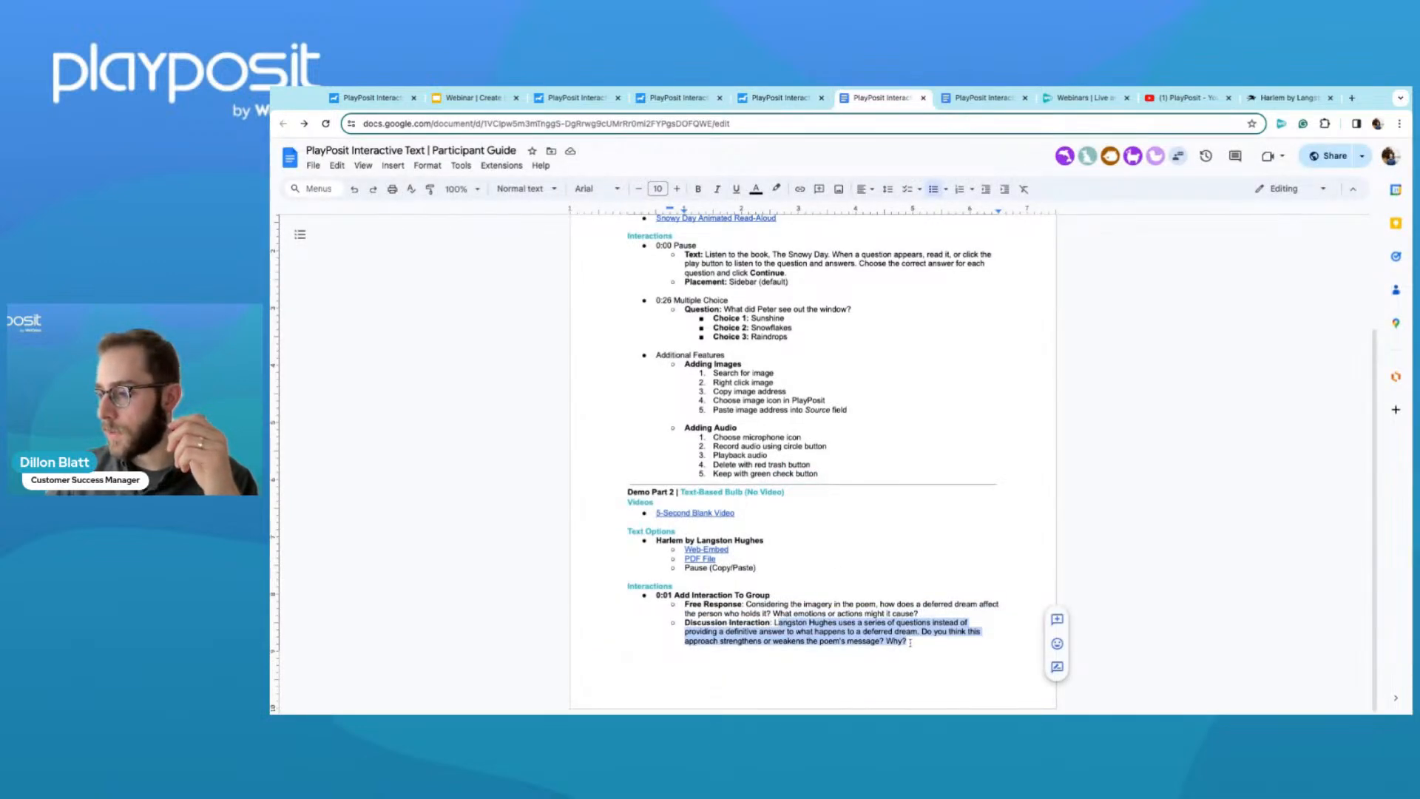
pyautogui.rightClick(782, 628)
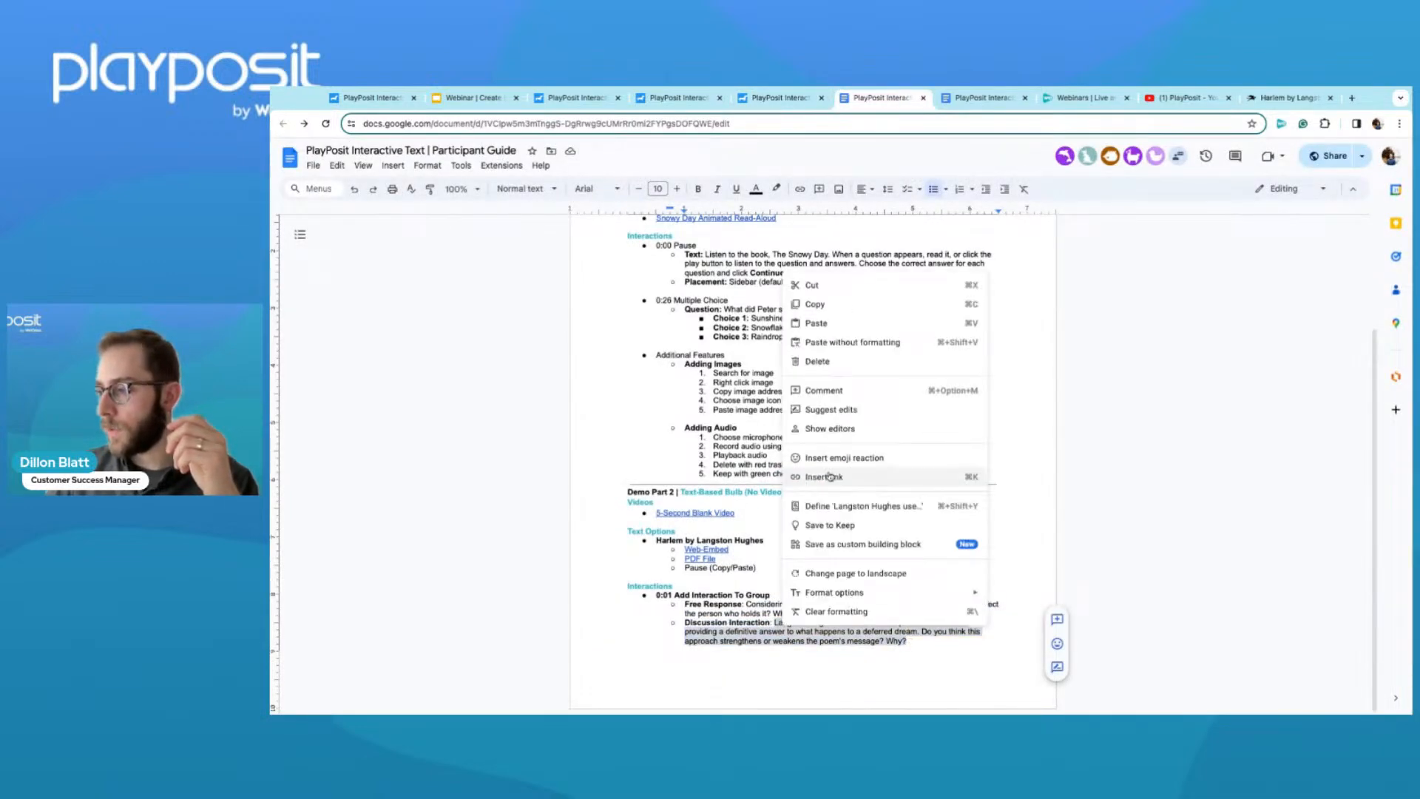
pyautogui.click(831, 308)
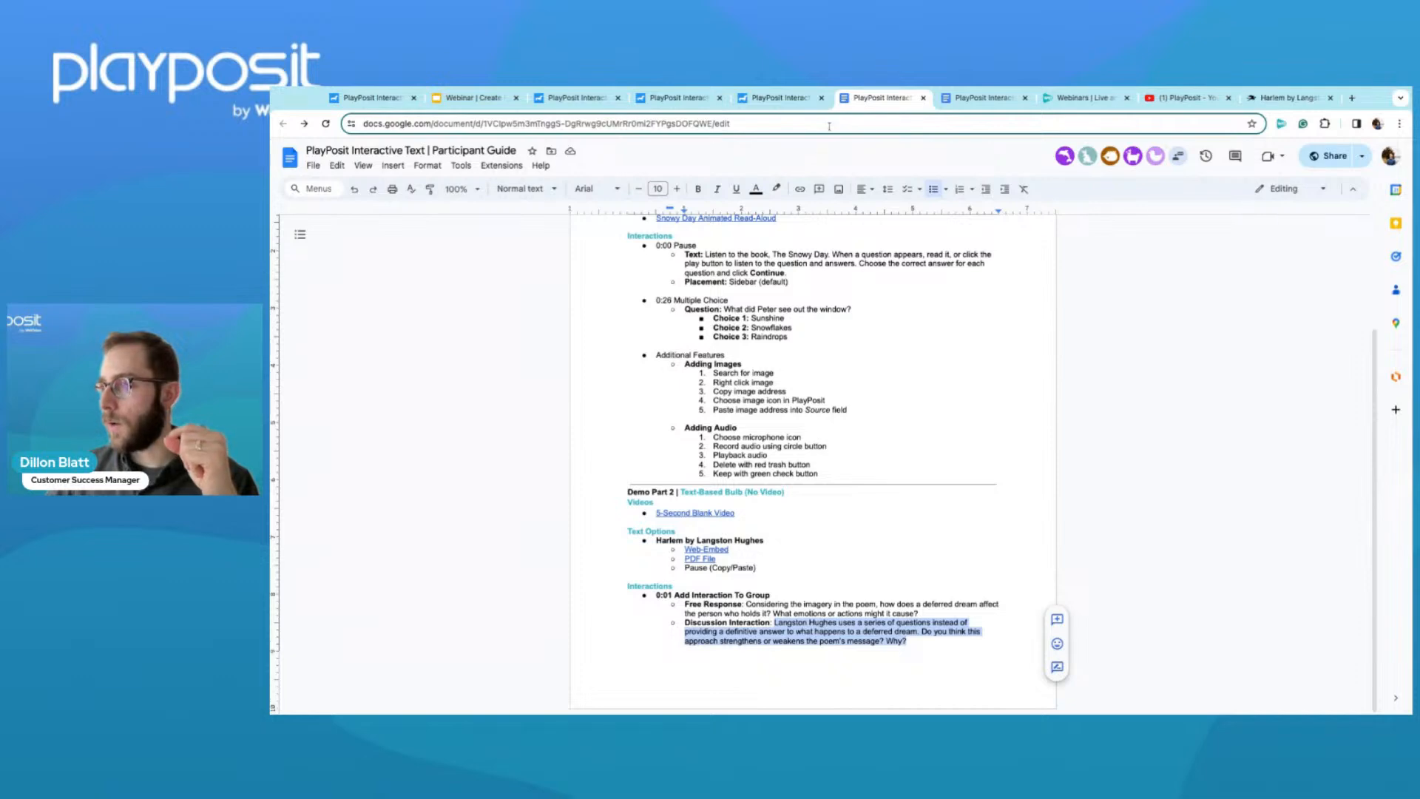
pyautogui.click(786, 98)
pyautogui.click(612, 418)
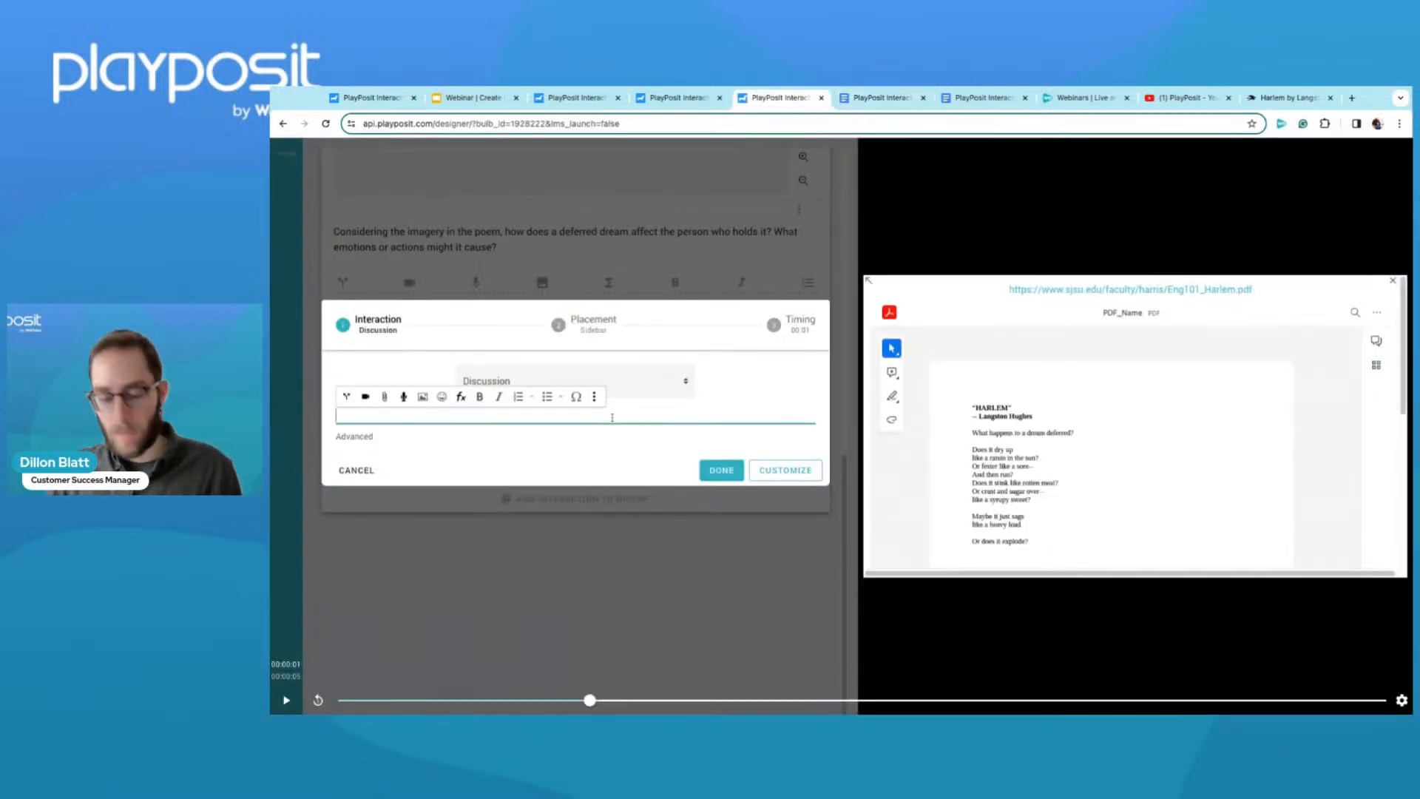
pyautogui.hotkey('ctrl', 'v')
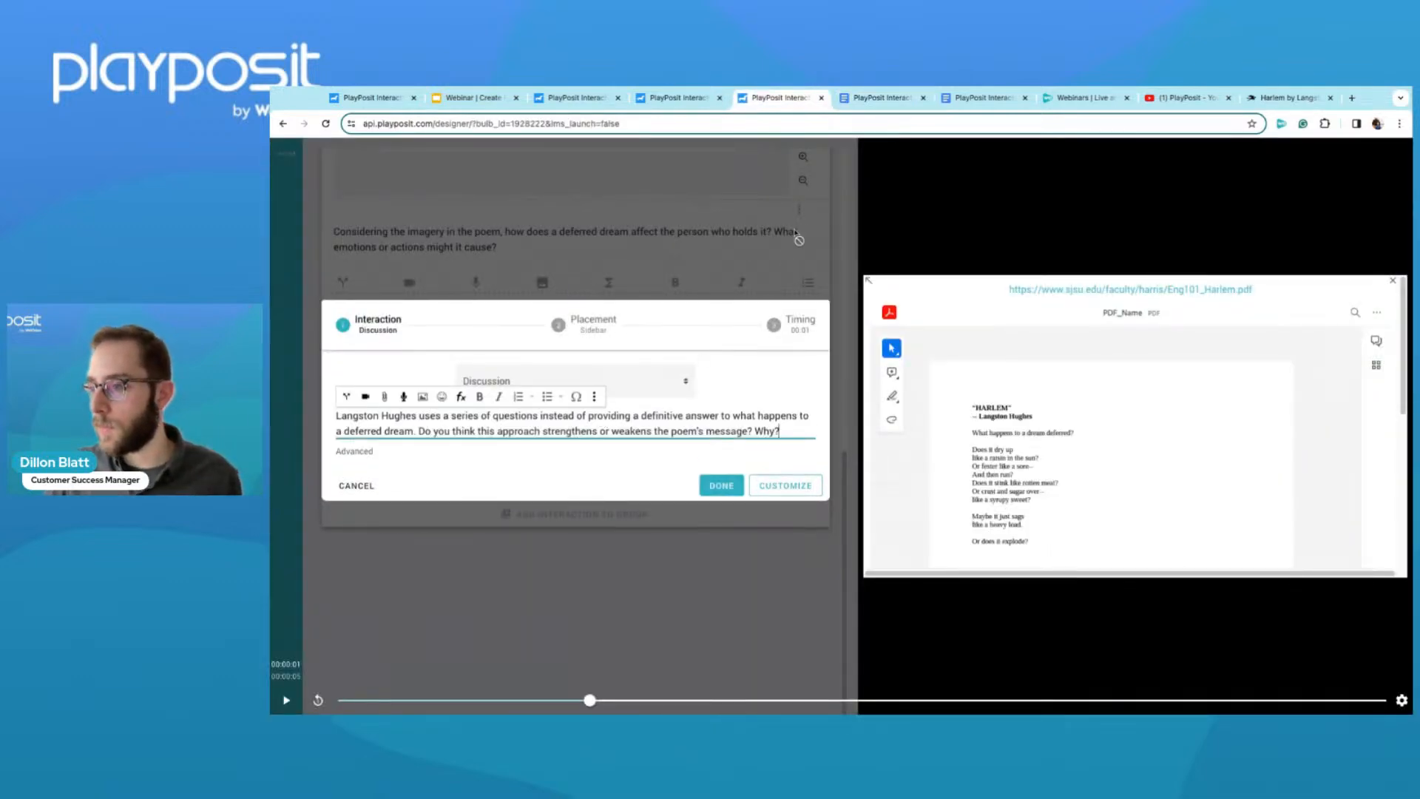
# Recopy the Discussion Interaction prompt from the Participant Guide and replace the whole Discussion text with it.
pyautogui.click(875, 104)
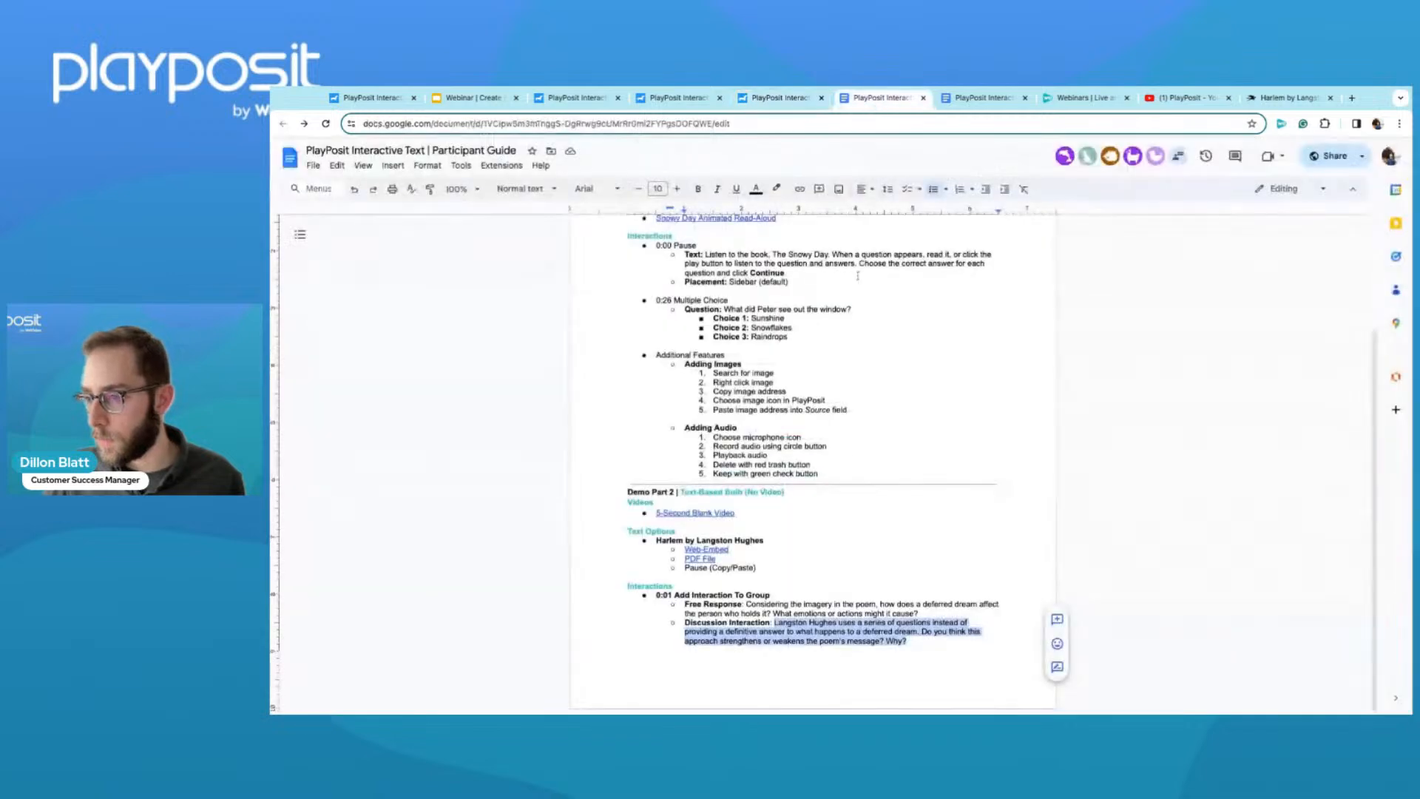
pyautogui.rightClick(869, 632)
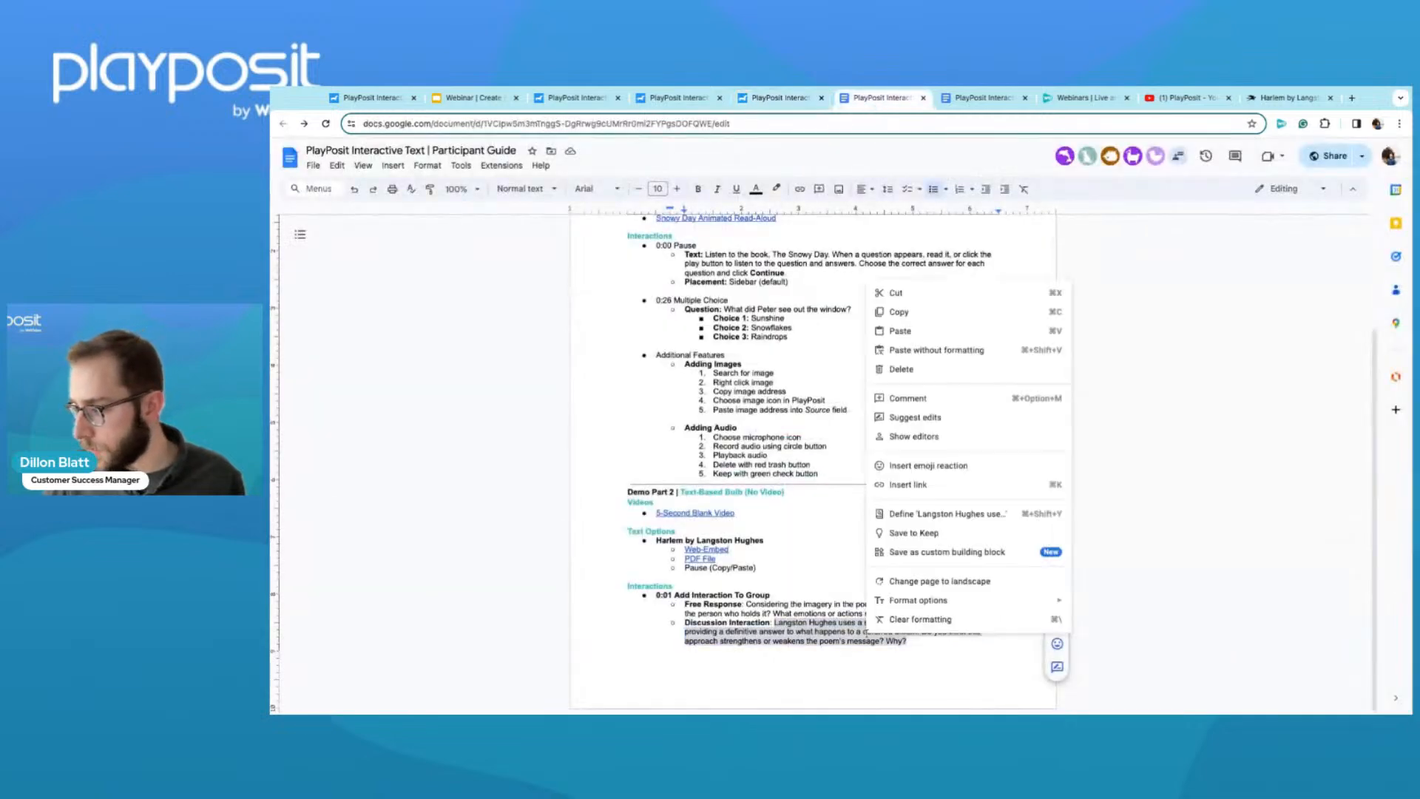
pyautogui.click(906, 312)
pyautogui.click(784, 99)
pyautogui.tripleClick(580, 417)
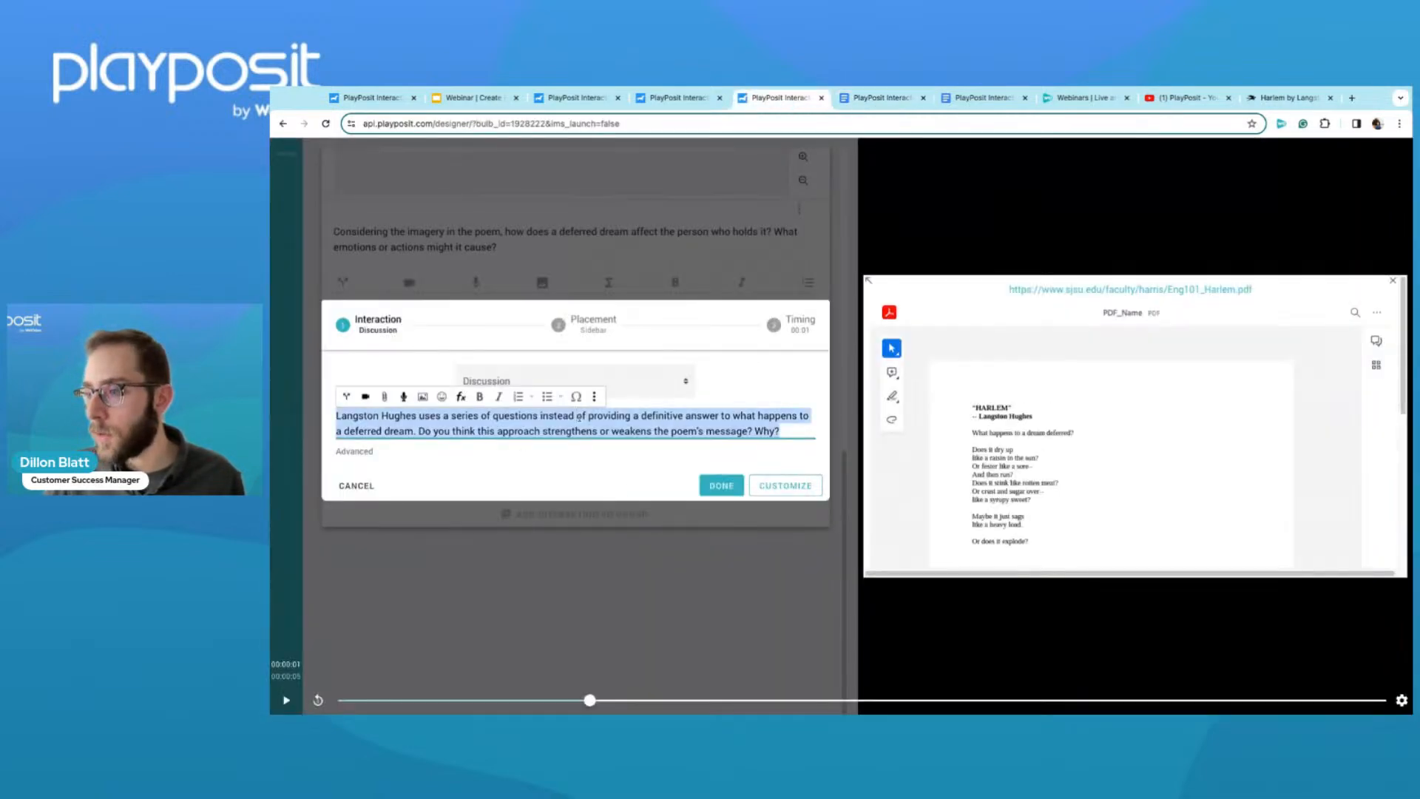
pyautogui.hotkey('ctrl', 'v')
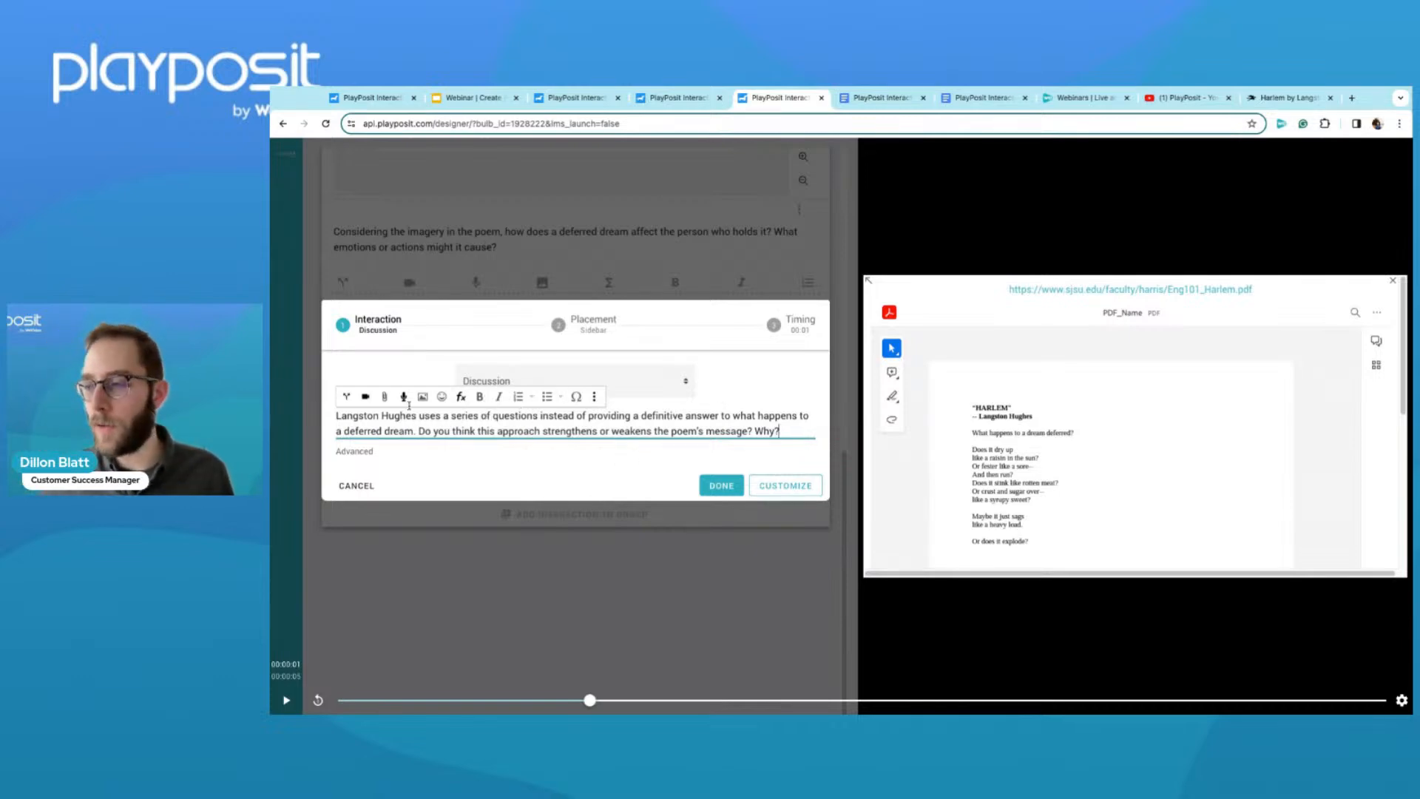
# Enable "Hide discussion posts until learner contributes" in the Discussion interaction's advanced settings.
pyautogui.click(355, 452)
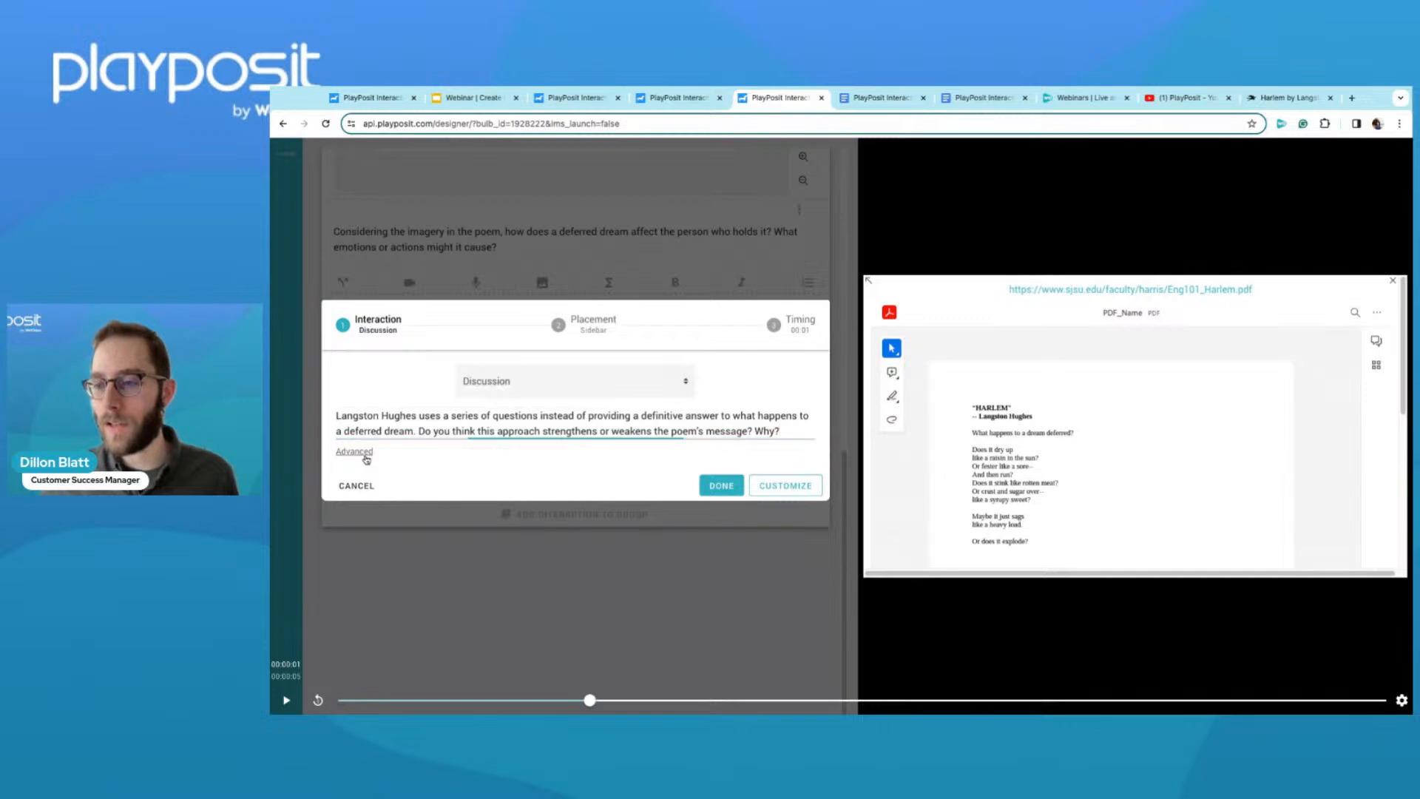
pyautogui.scroll(-1, 394, 480)
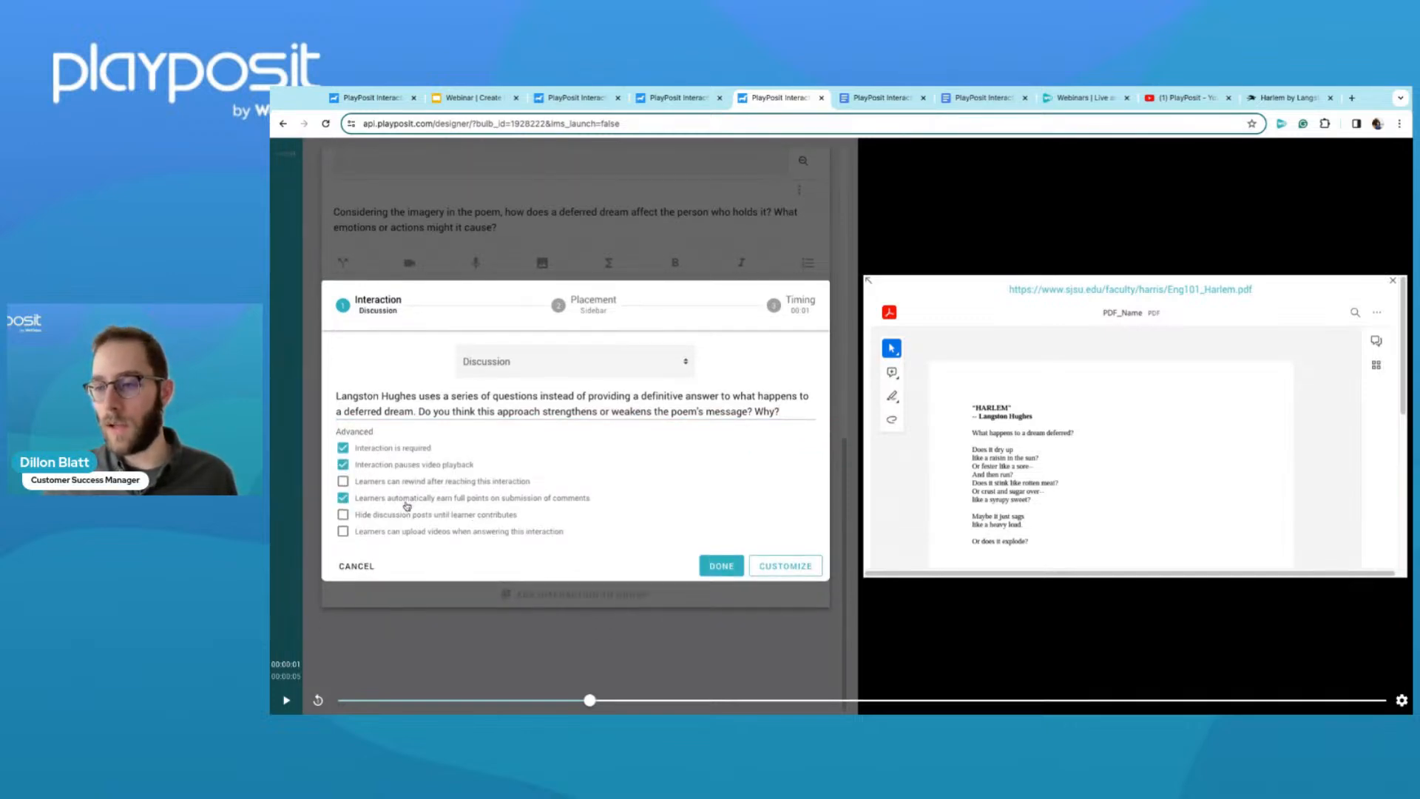
pyautogui.click(344, 515)
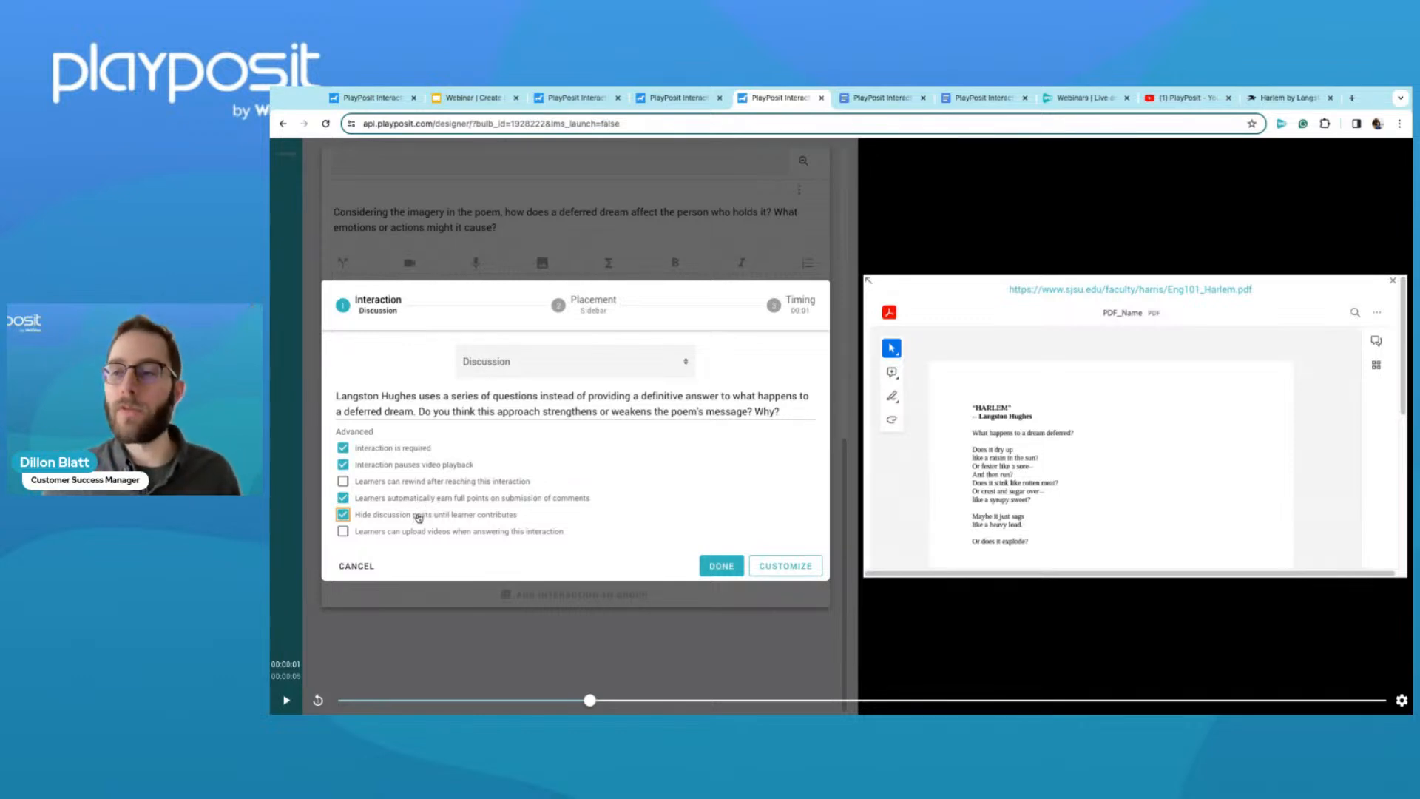
# Turn off "Hide discussion posts until learner contributes" and save the Discussion interaction to the group.
pyautogui.click(418, 517)
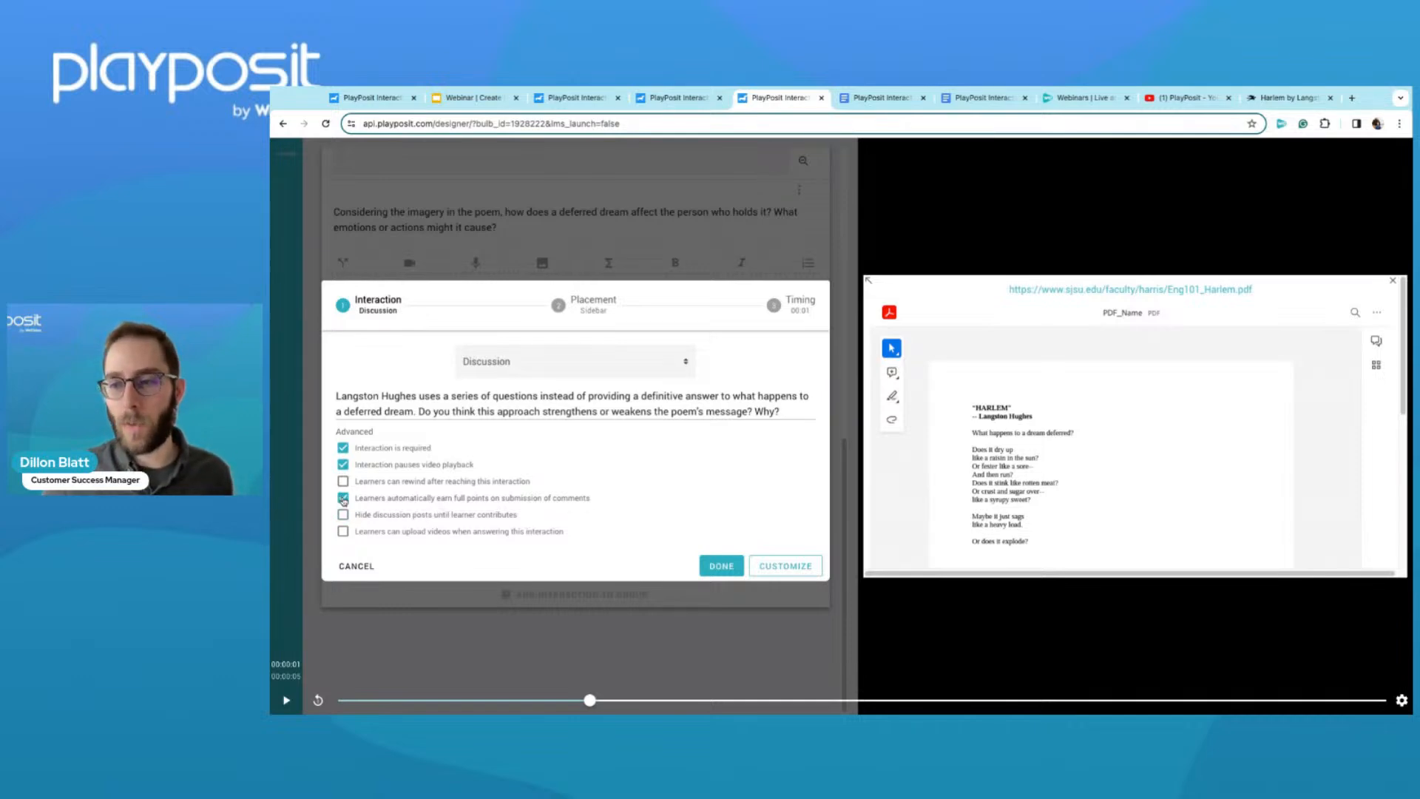
pyautogui.click(405, 504)
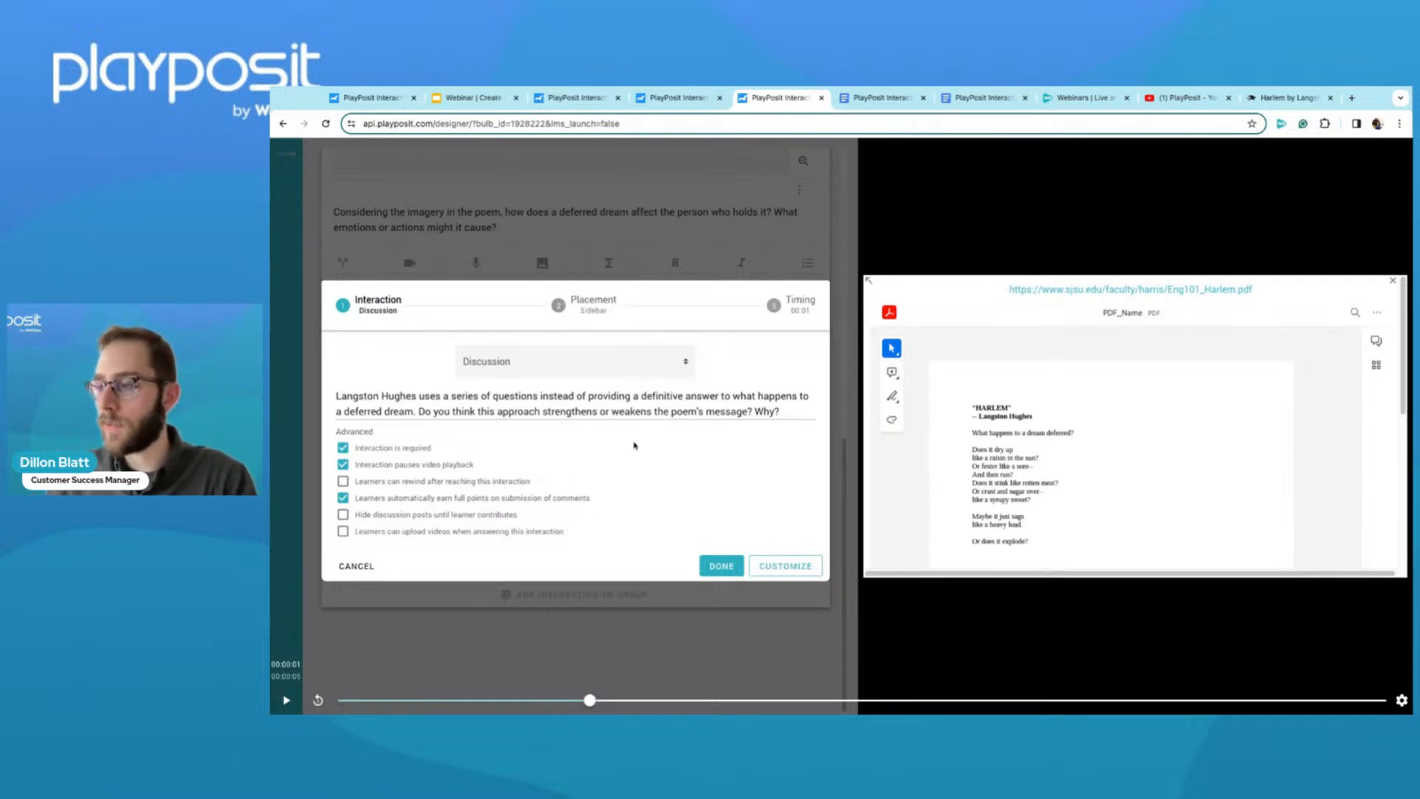
pyautogui.click(723, 568)
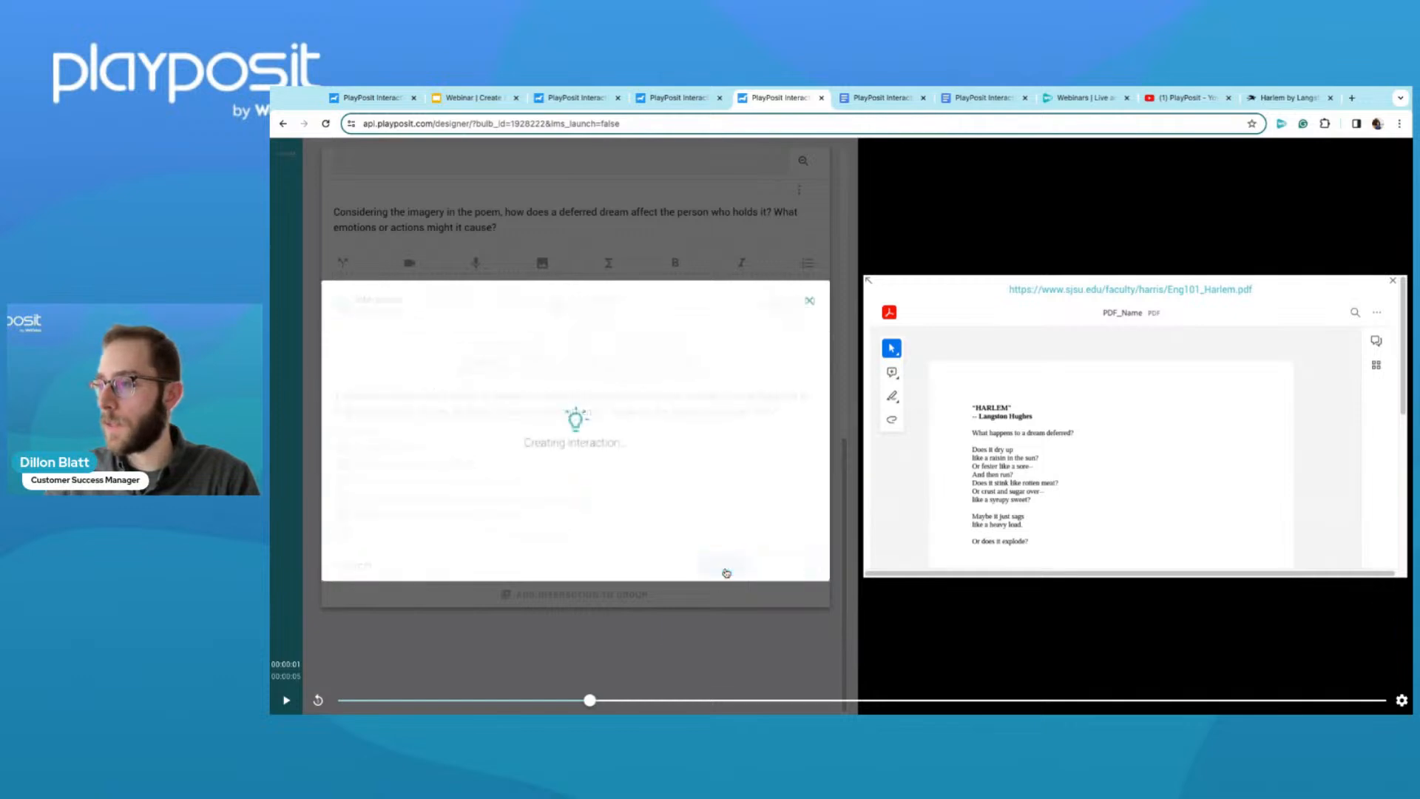
# Preview the bulb from its review settings, play it to the first interaction, and look over the Harlem PDF beside the free response question.
pyautogui.scroll(3, 744, 541)
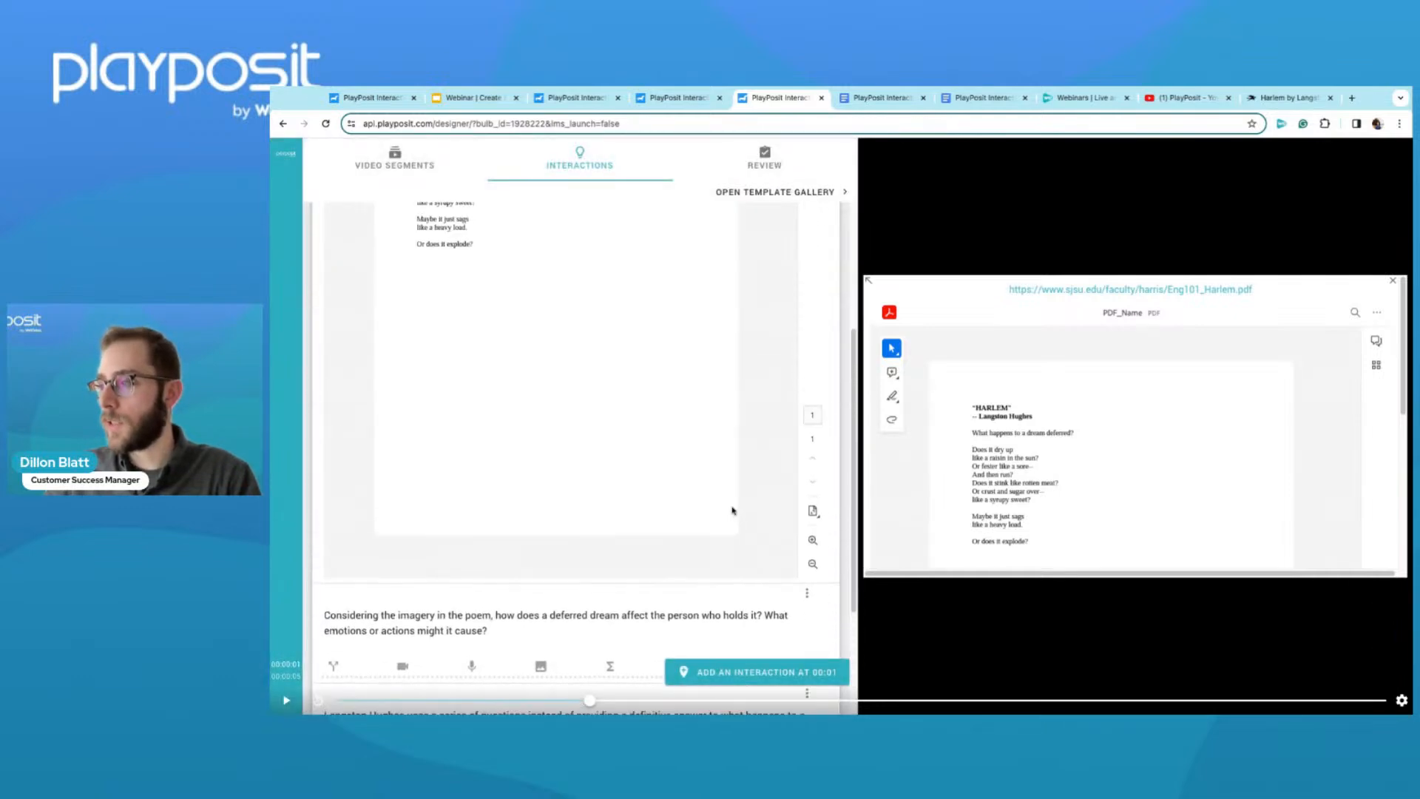
pyautogui.click(767, 159)
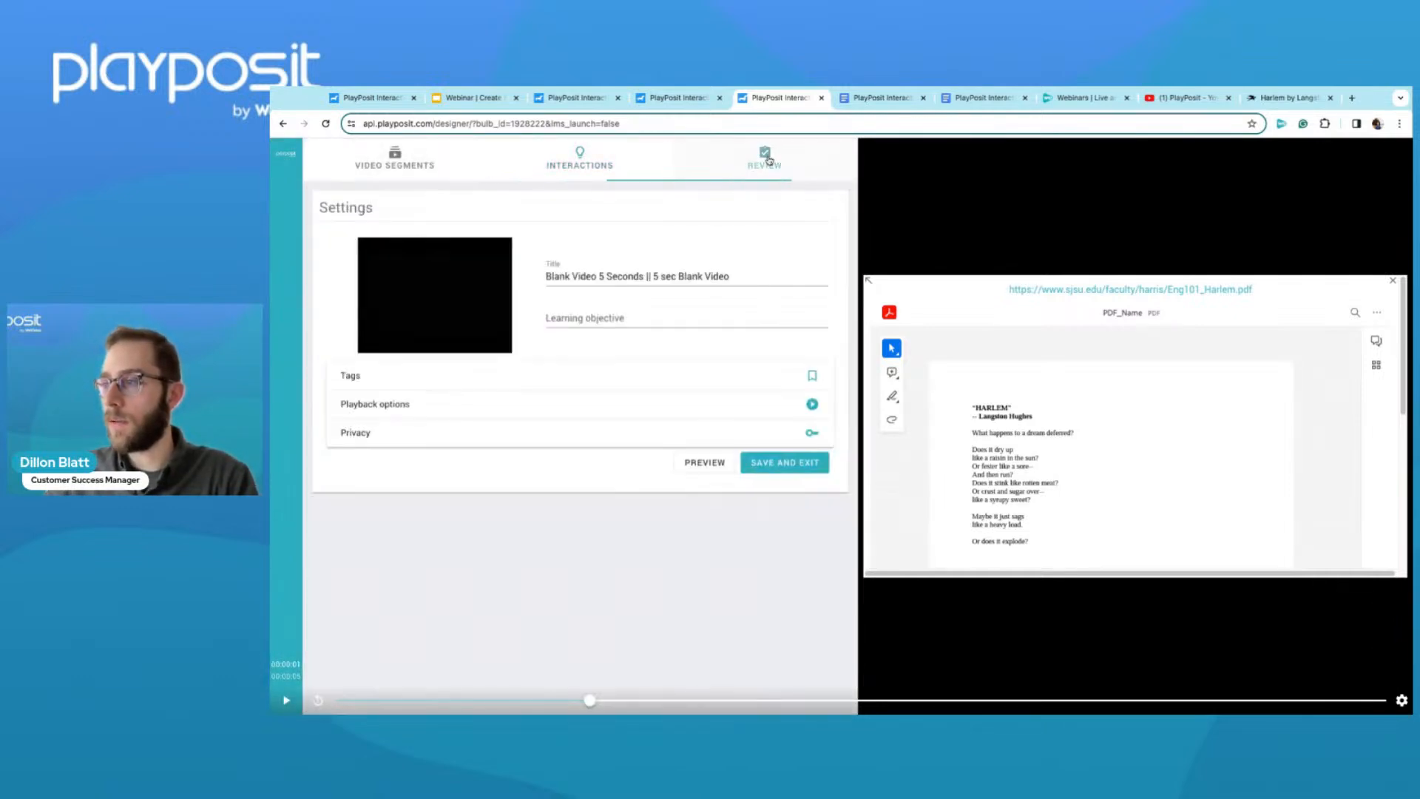
pyautogui.click(709, 463)
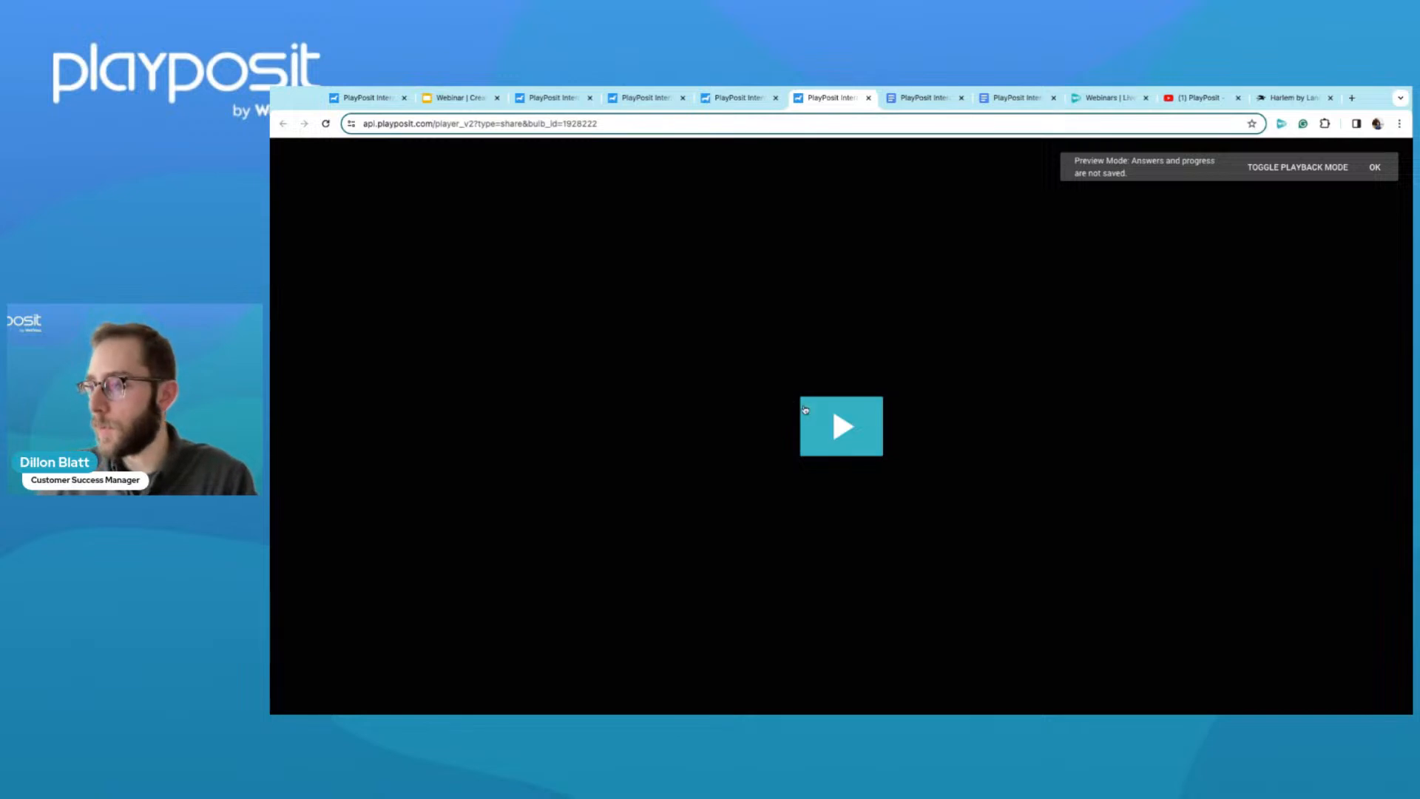
pyautogui.click(833, 407)
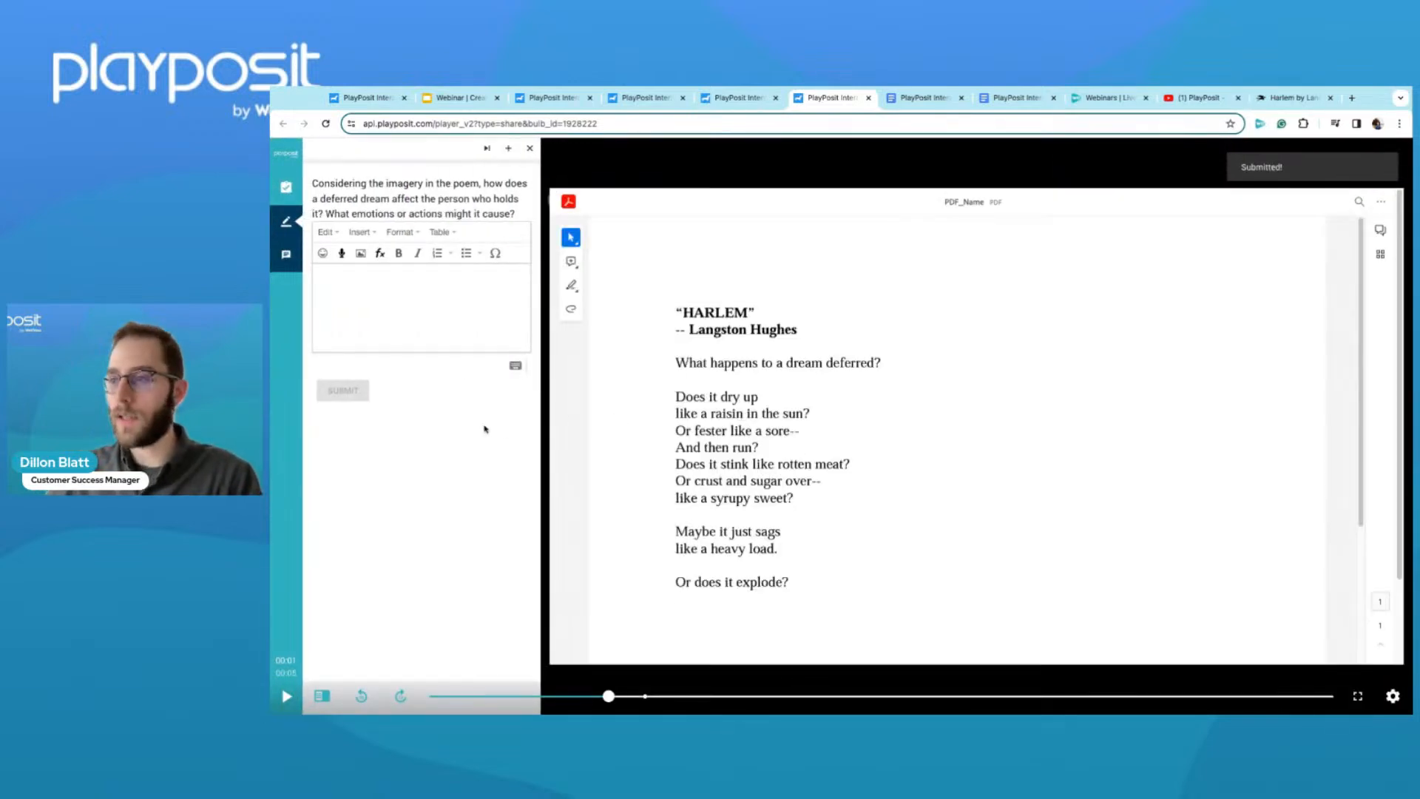
pyautogui.scroll(-5, 878, 444)
pyautogui.scroll(4, 879, 444)
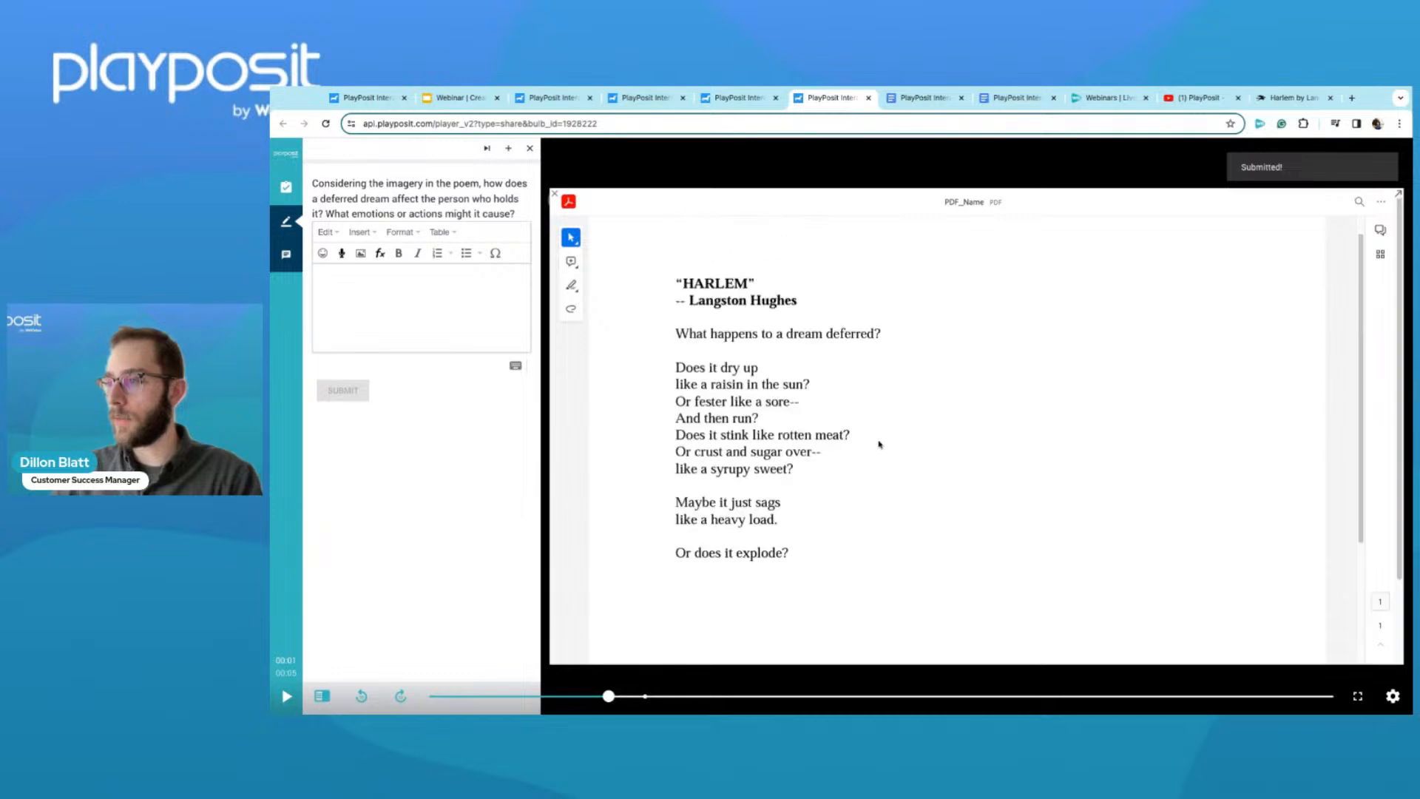
# Answer the free response question about the poem's imagery with "Test", submit it, and continue the preview.
pyautogui.click(390, 290)
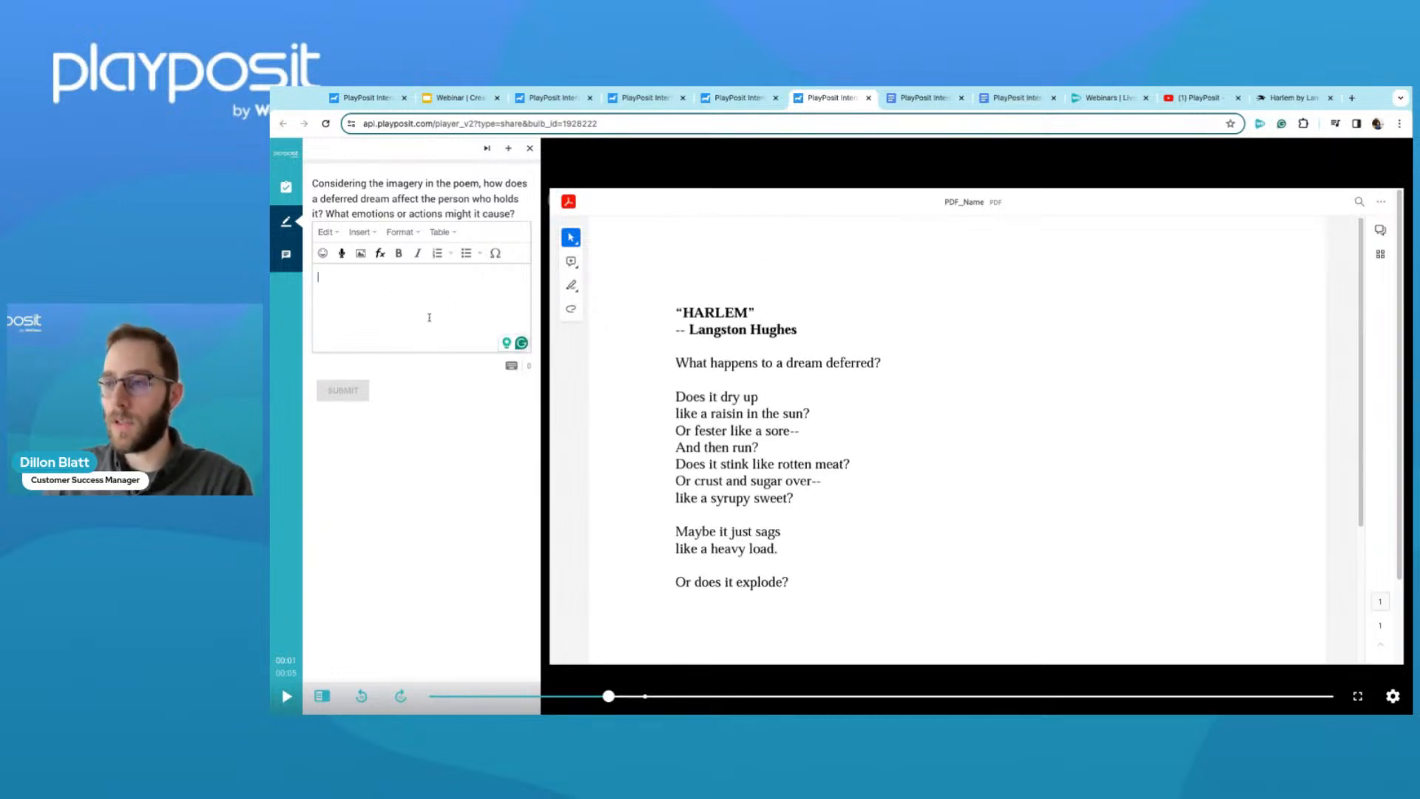
pyautogui.write('Test')
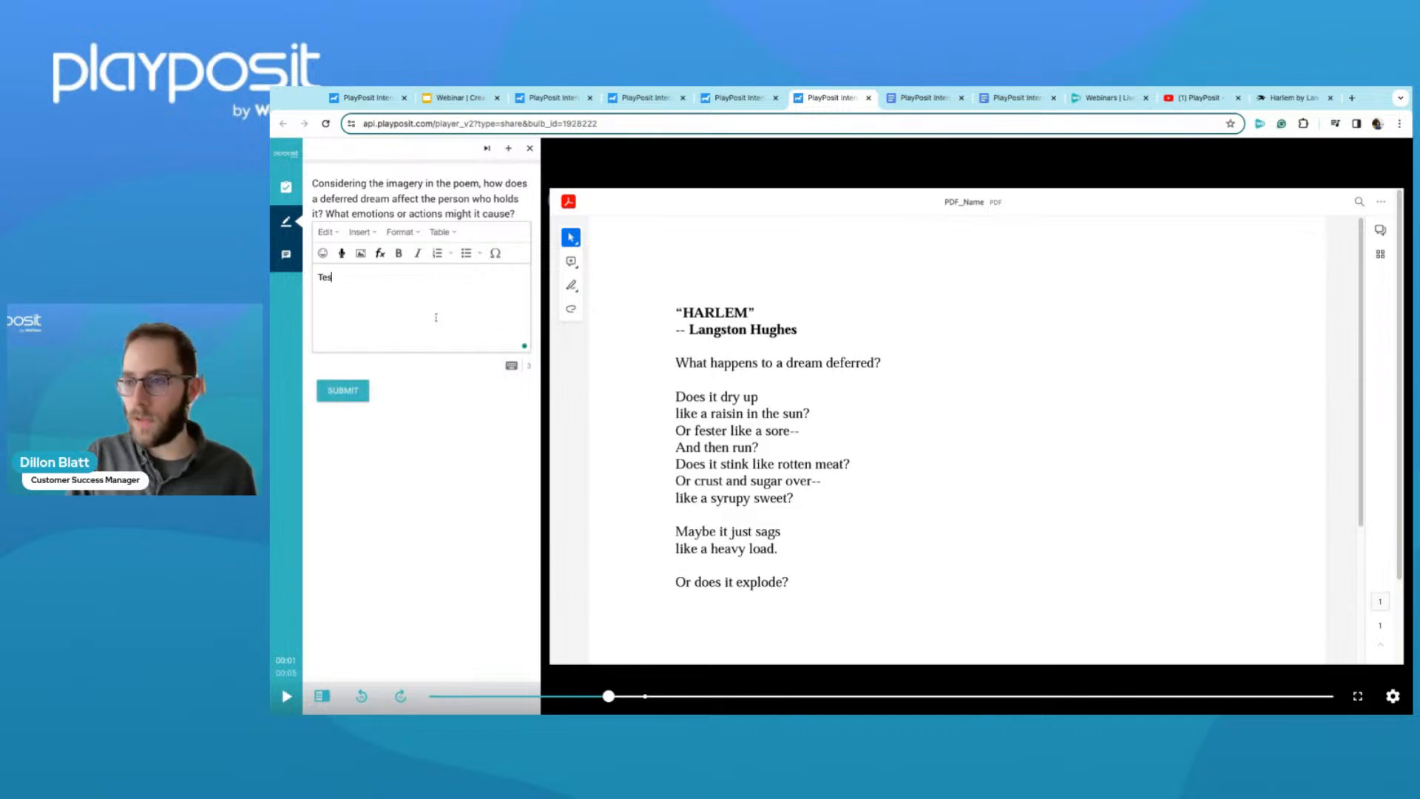
pyautogui.click(344, 390)
pyautogui.click(493, 266)
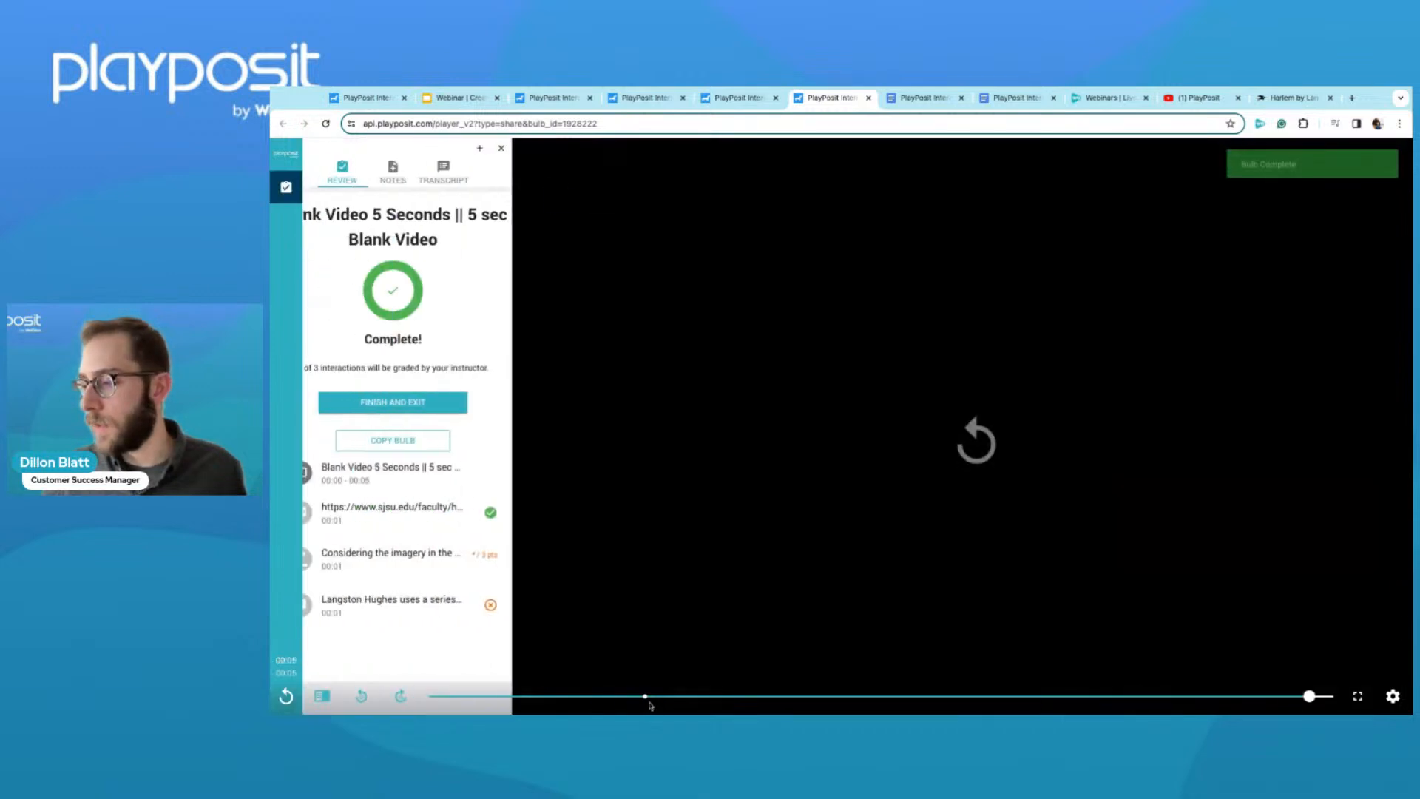
# Try to reopen the Langston Hughes discussion from the completed bulb's review list.
pyautogui.click(437, 600)
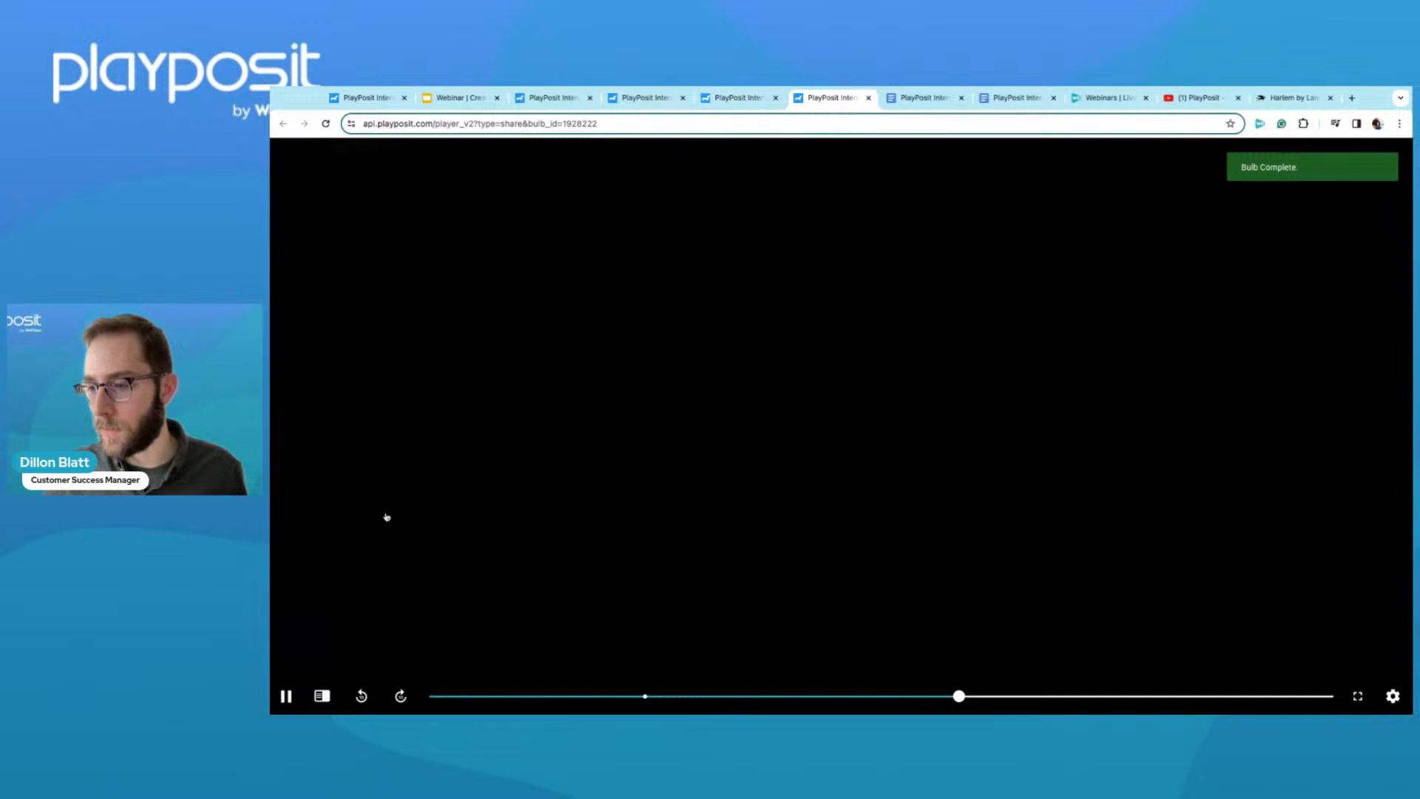
pyautogui.click(322, 696)
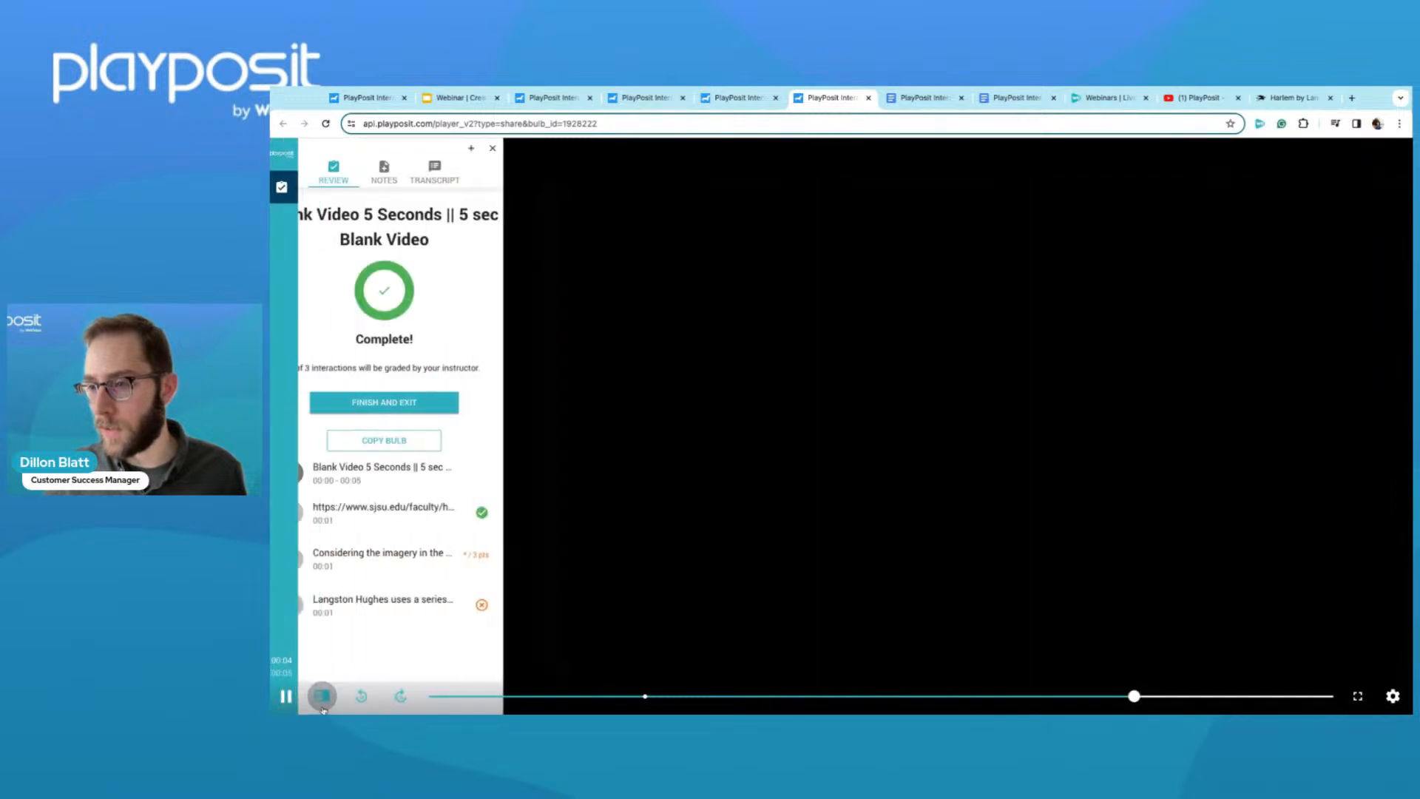
pyautogui.click(444, 600)
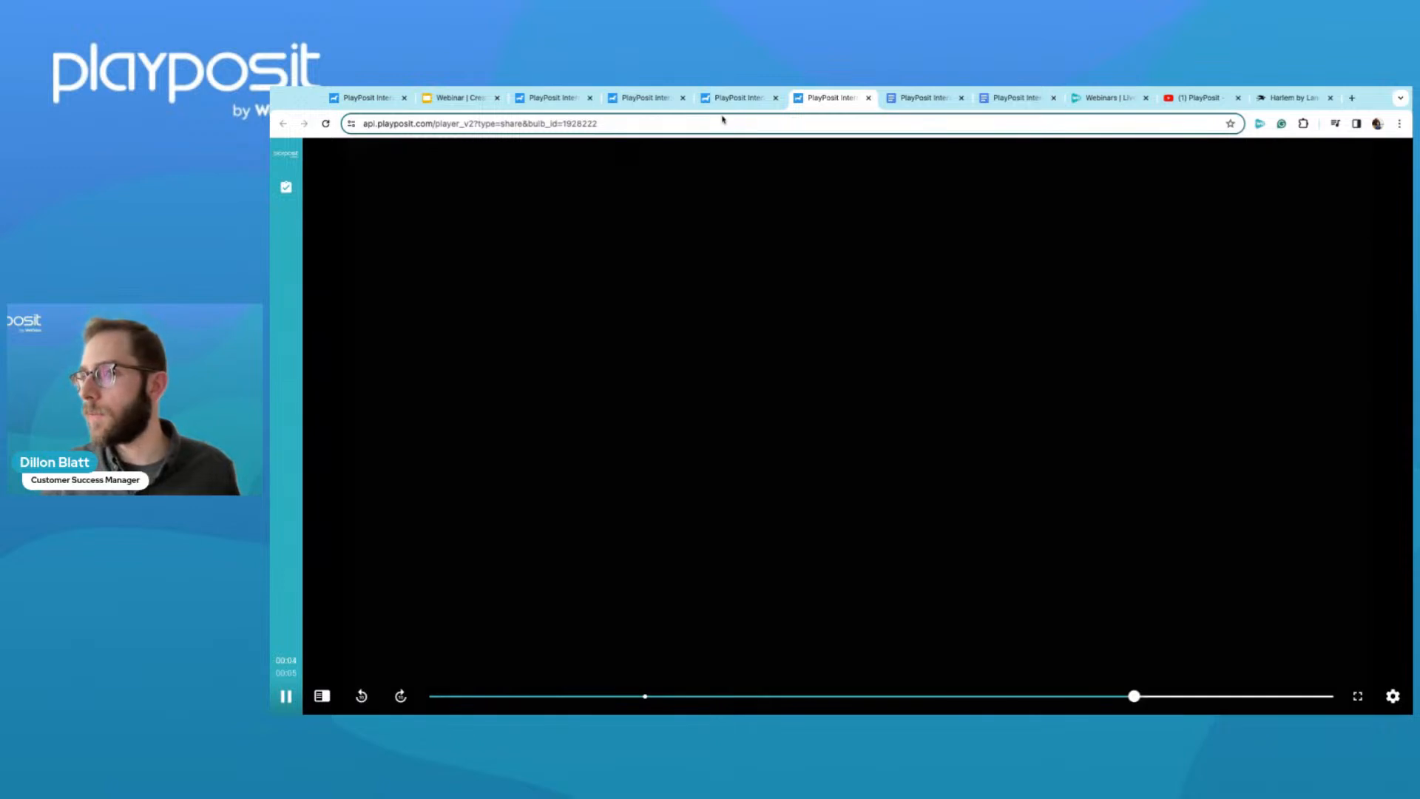
# Return to the designer's interactions and separate the Langston Hughes discussion from its group.
pyautogui.click(755, 102)
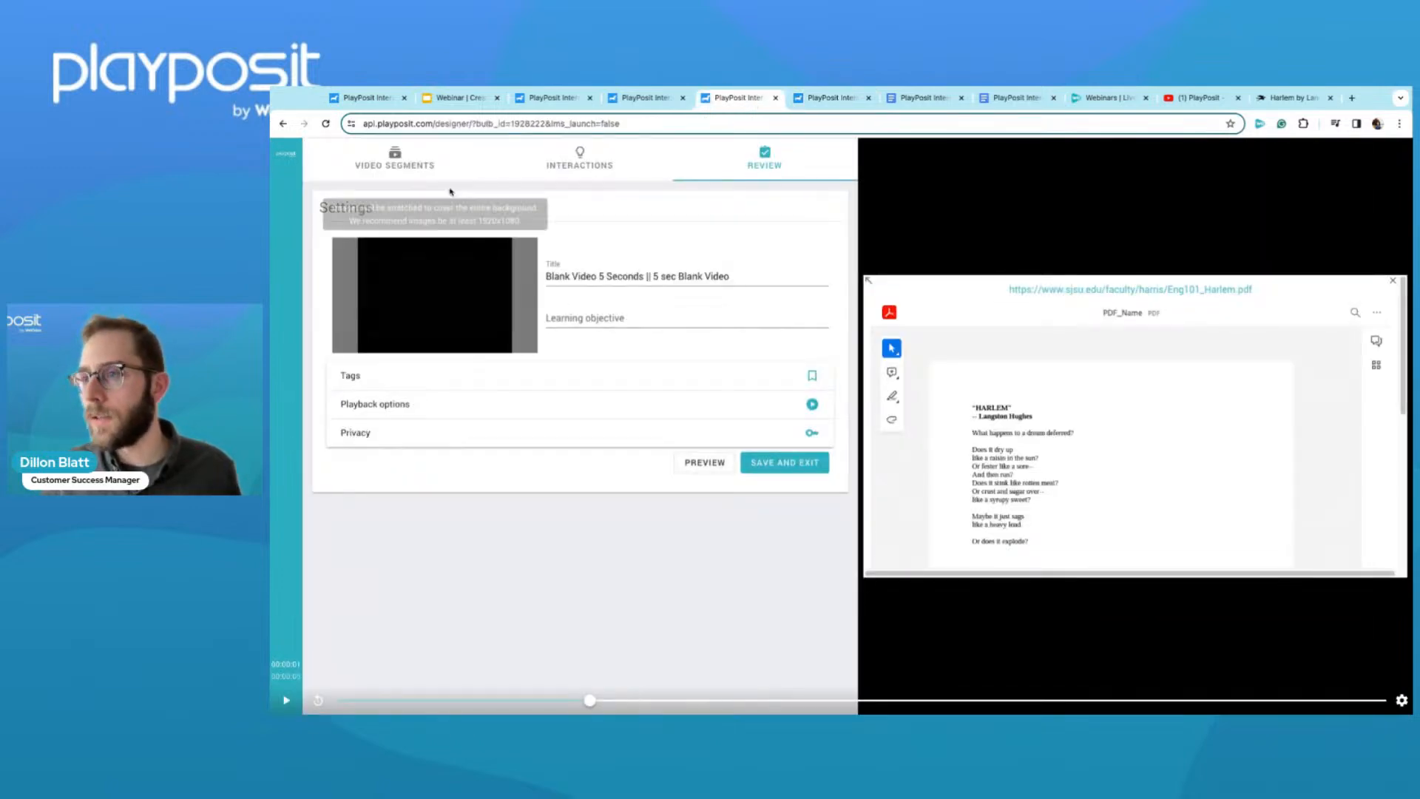
pyautogui.click(570, 157)
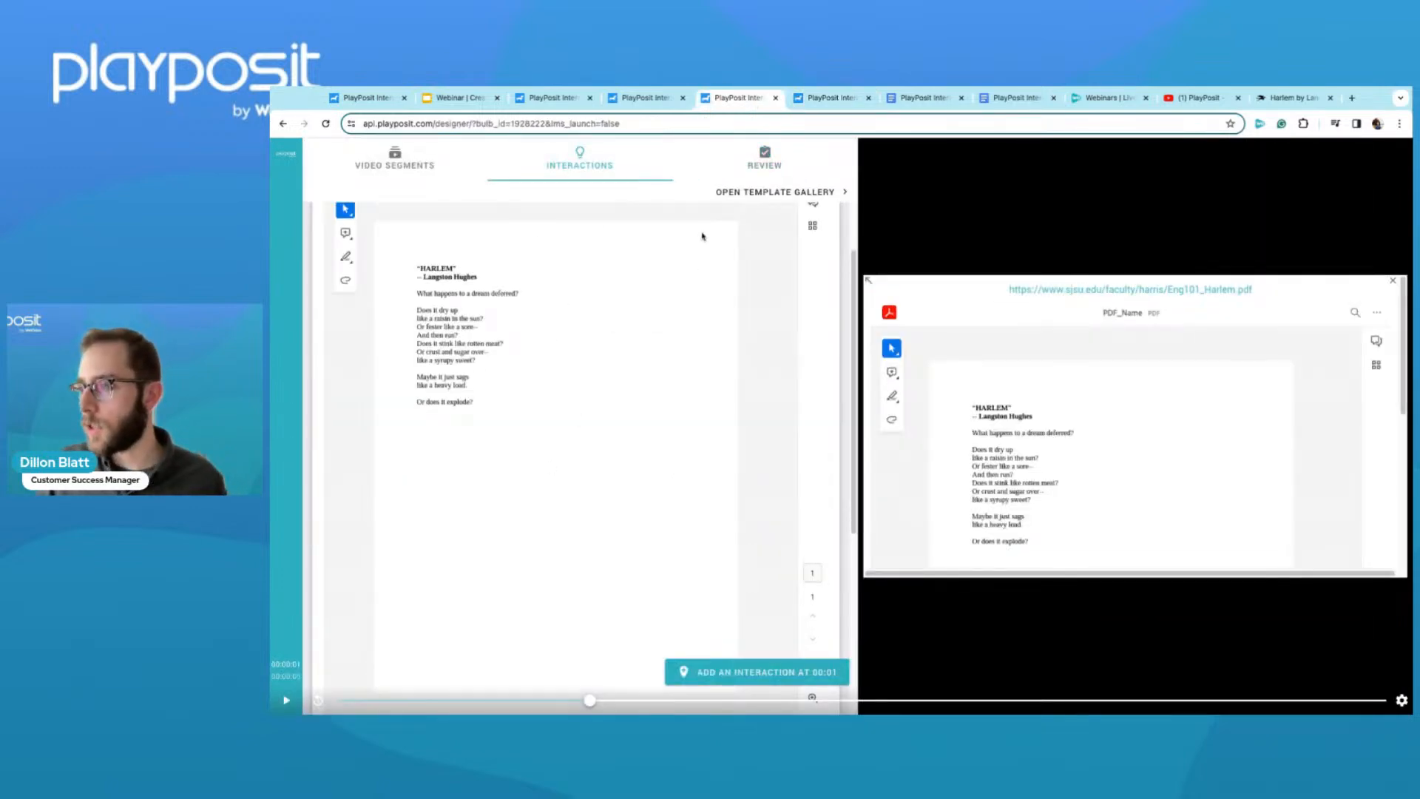
pyautogui.scroll(-6, 673, 367)
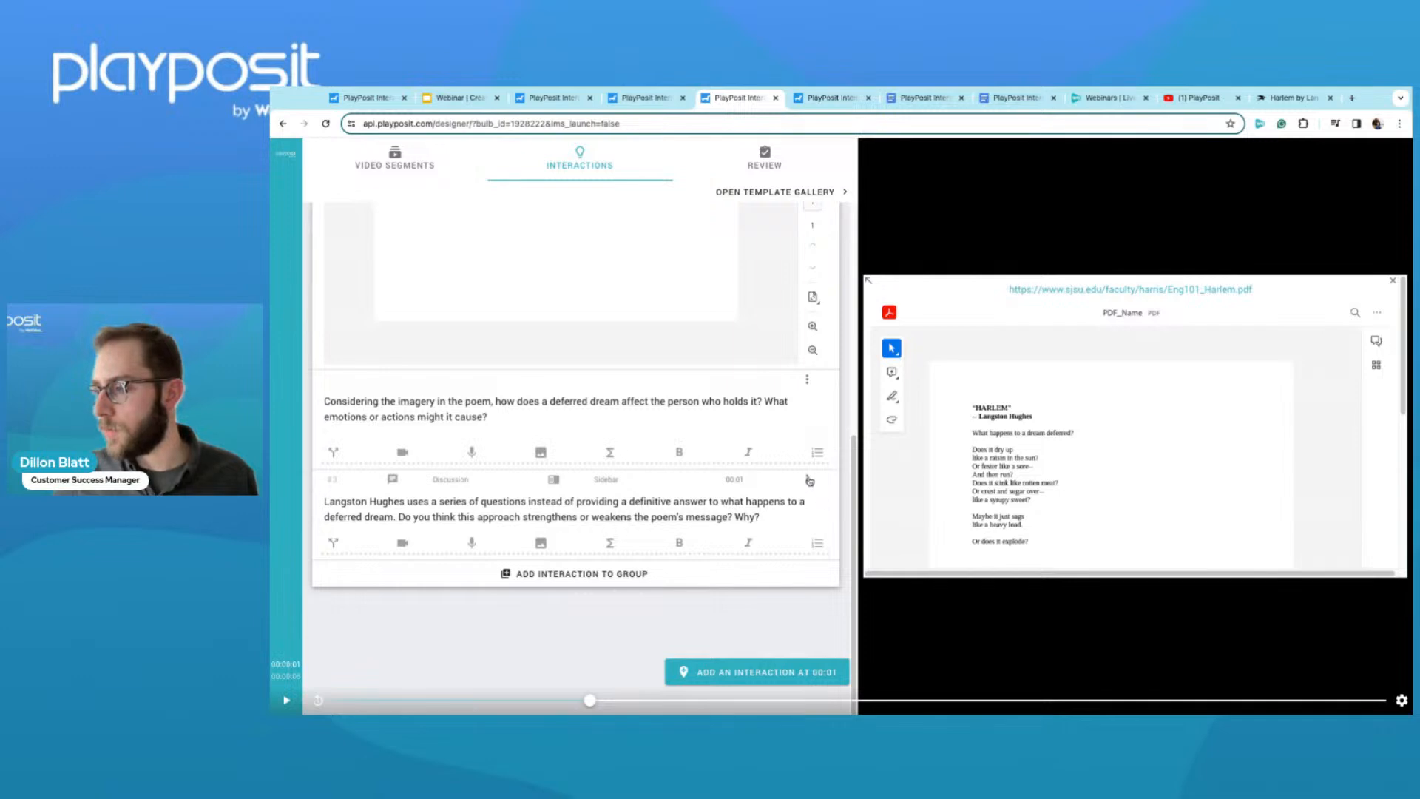
pyautogui.click(809, 480)
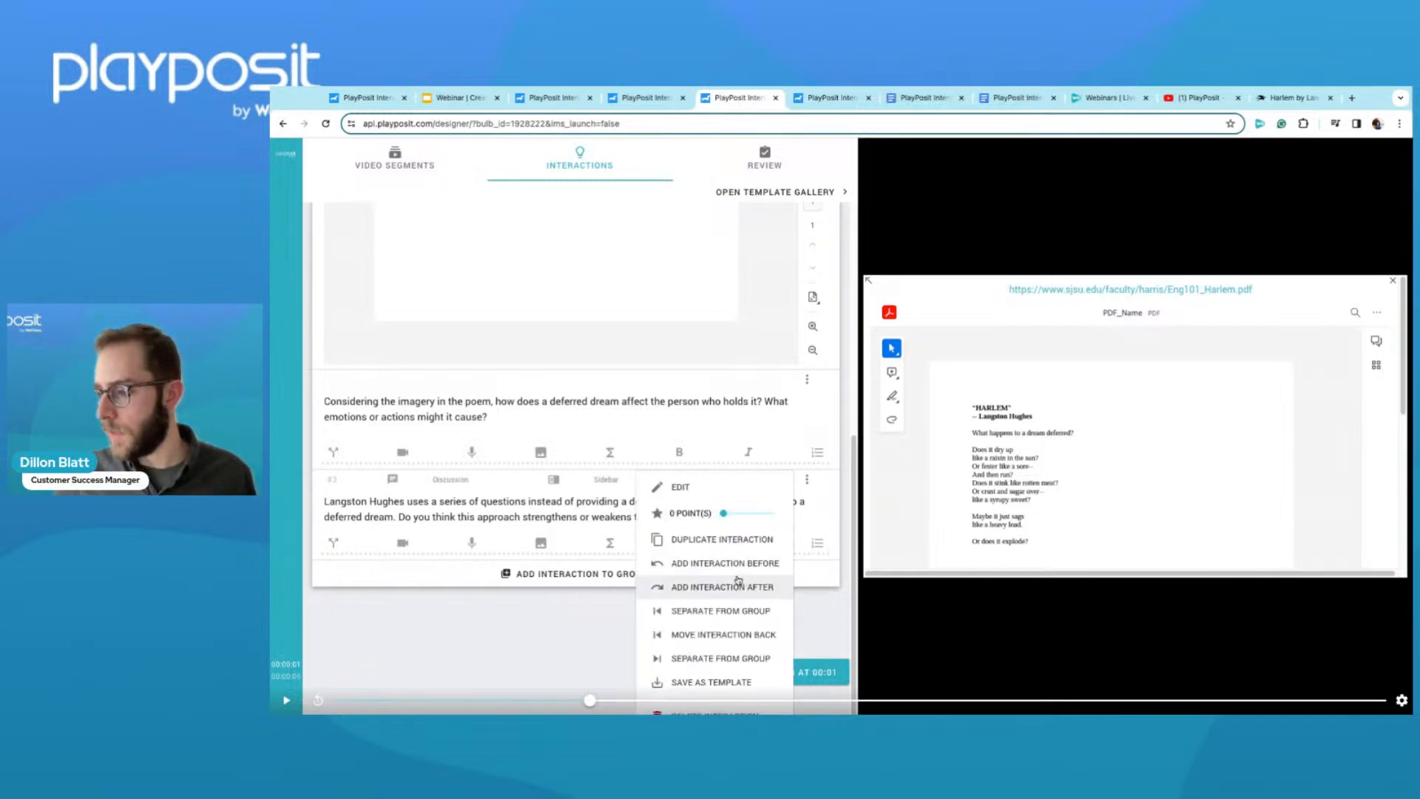
pyautogui.click(736, 613)
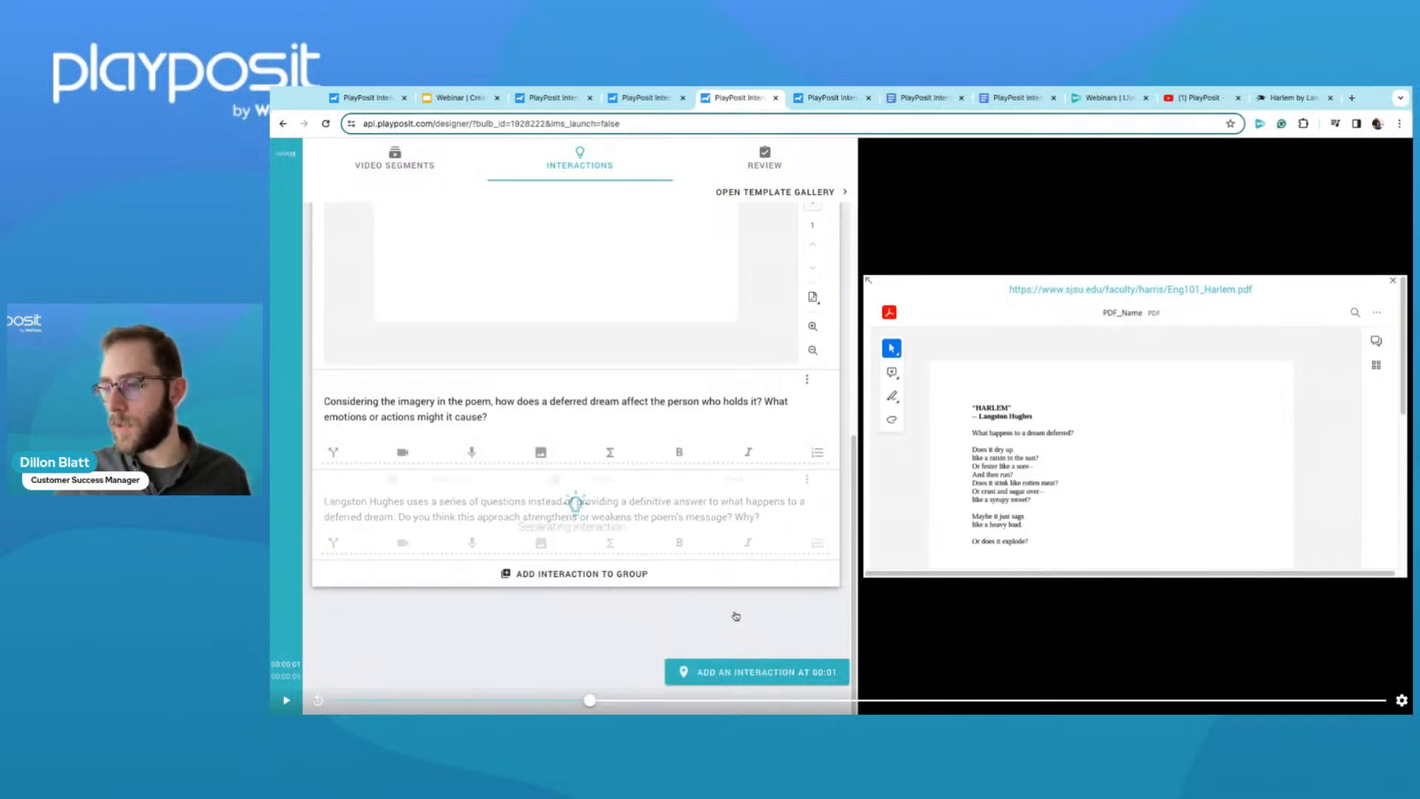
pyautogui.scroll(6, 694, 543)
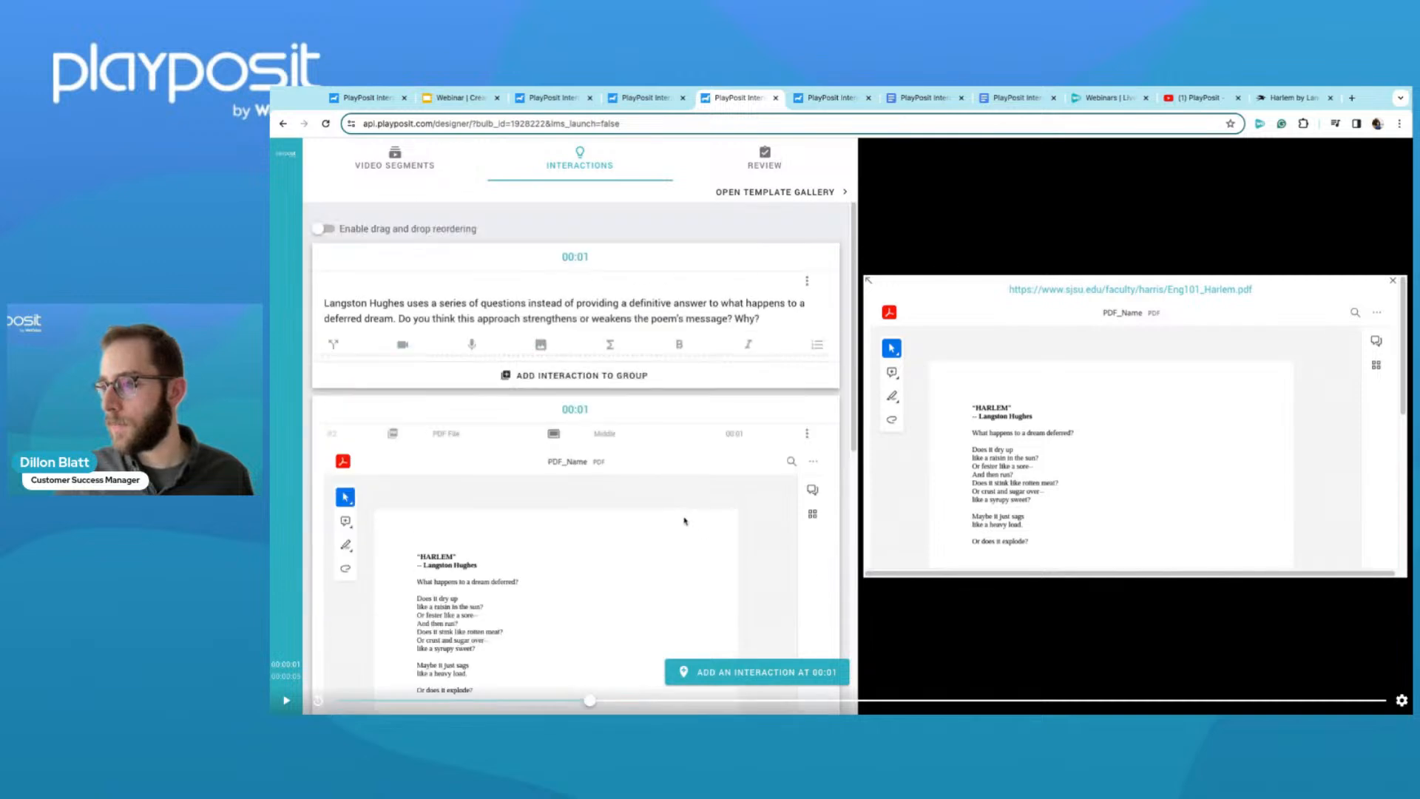
# Edit the separated Discussion interaction, set its timing to 00:02, and save it.
pyautogui.click(807, 281)
pyautogui.click(767, 287)
pyautogui.click(774, 171)
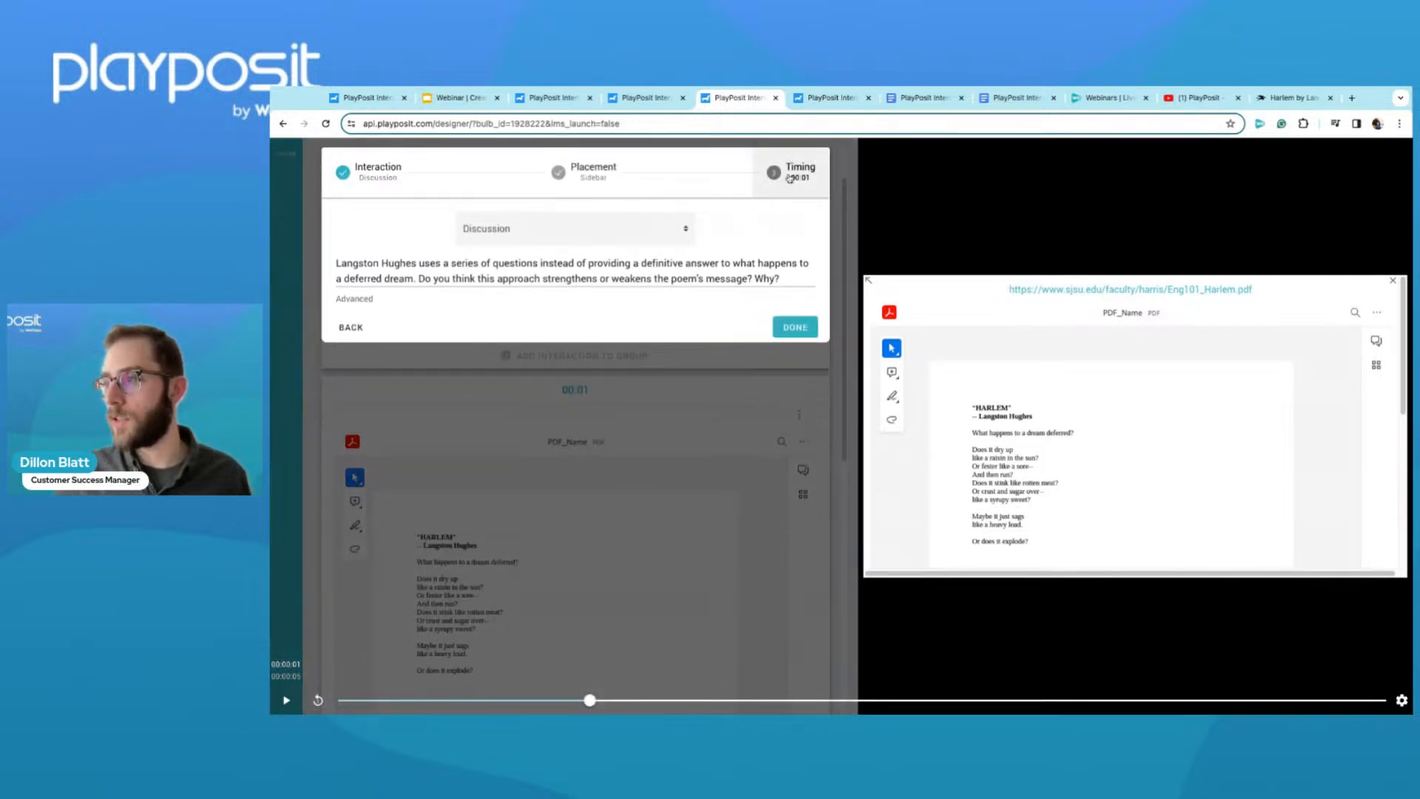
pyautogui.moveTo(460, 250)
pyautogui.mouseDown()
pyautogui.moveTo(547, 250)
pyautogui.moveTo(530, 250)
pyautogui.mouseUp()
pyautogui.click(795, 326)
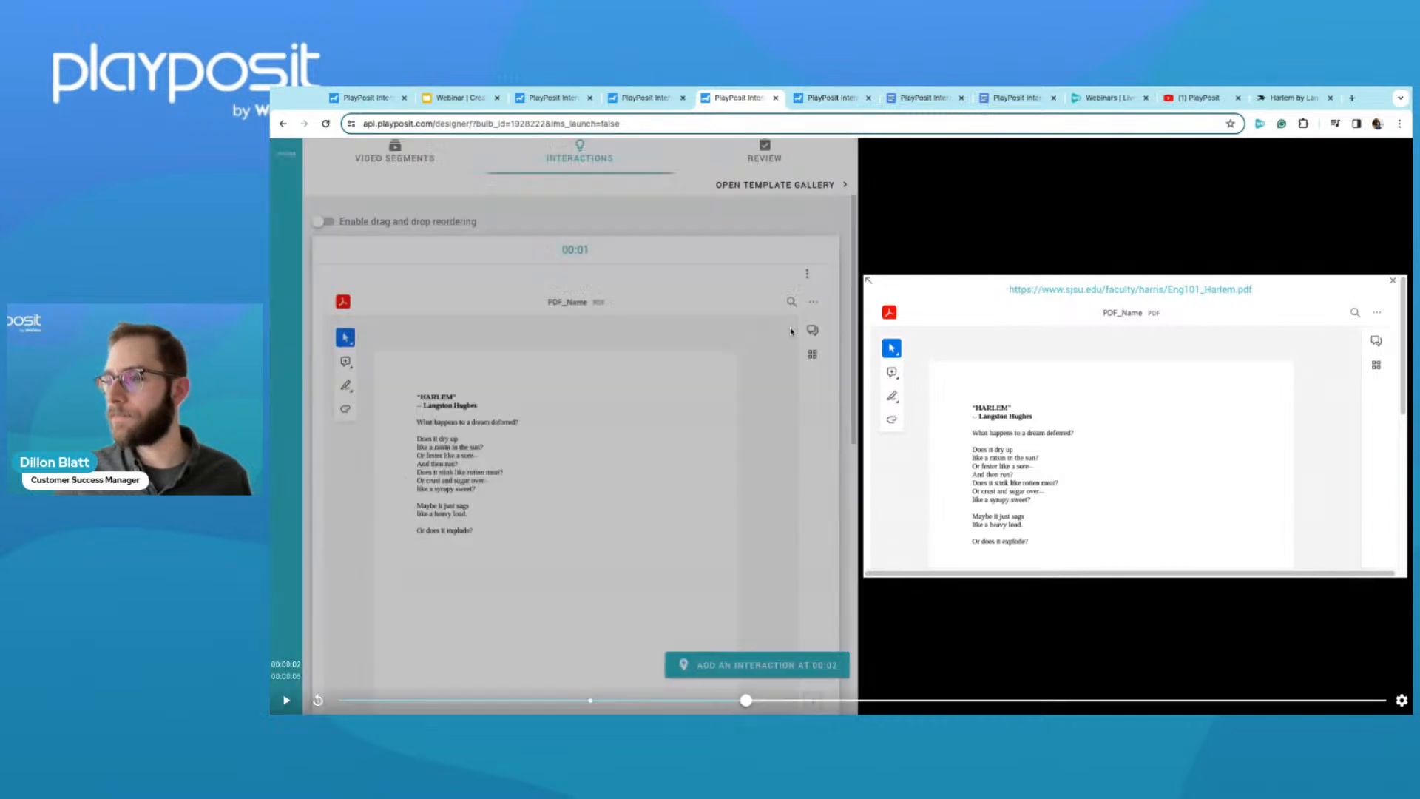
# Preview the revised bulb, submit "ts" as the free response answer, and continue to the discussion.
pyautogui.scroll(-5, 662, 518)
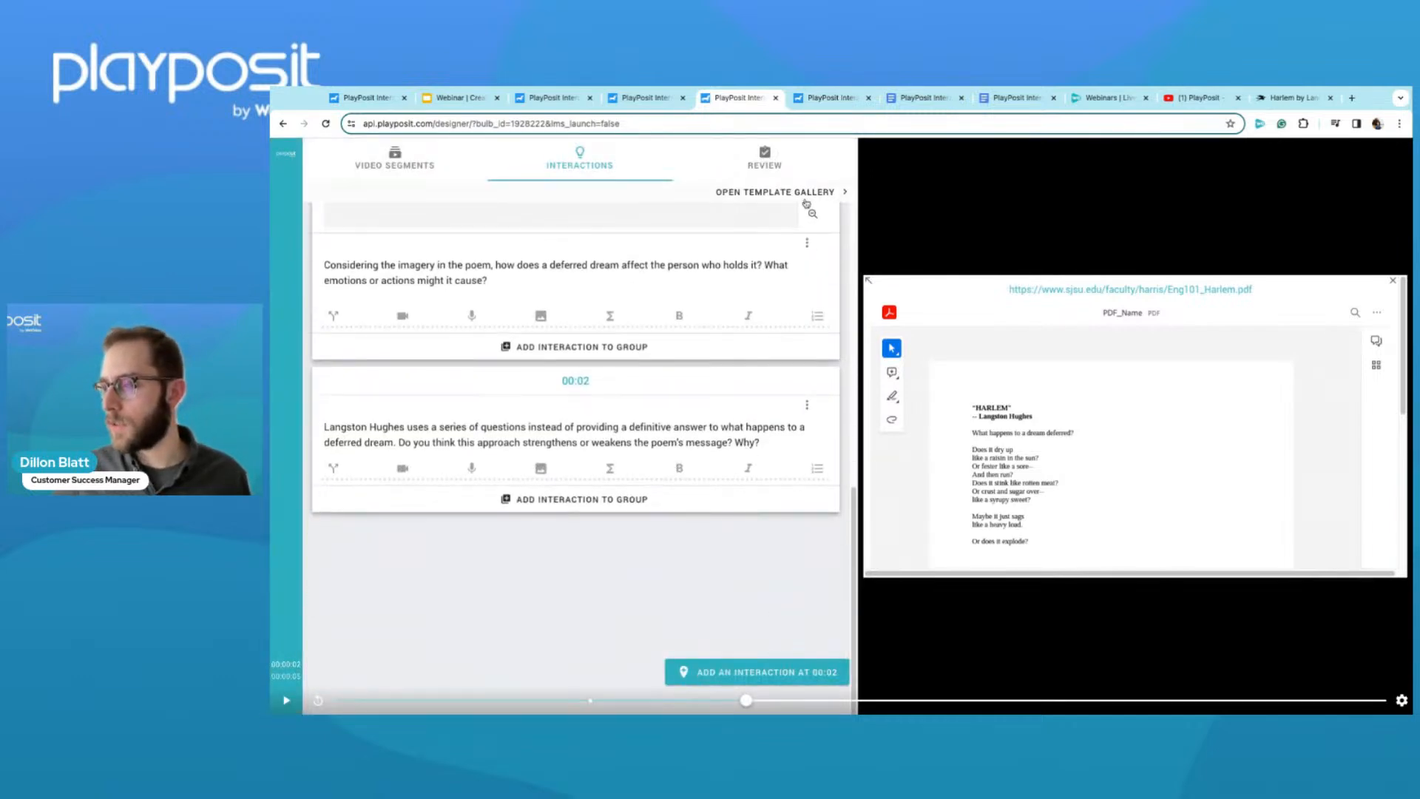
pyautogui.click(765, 158)
pyautogui.click(696, 463)
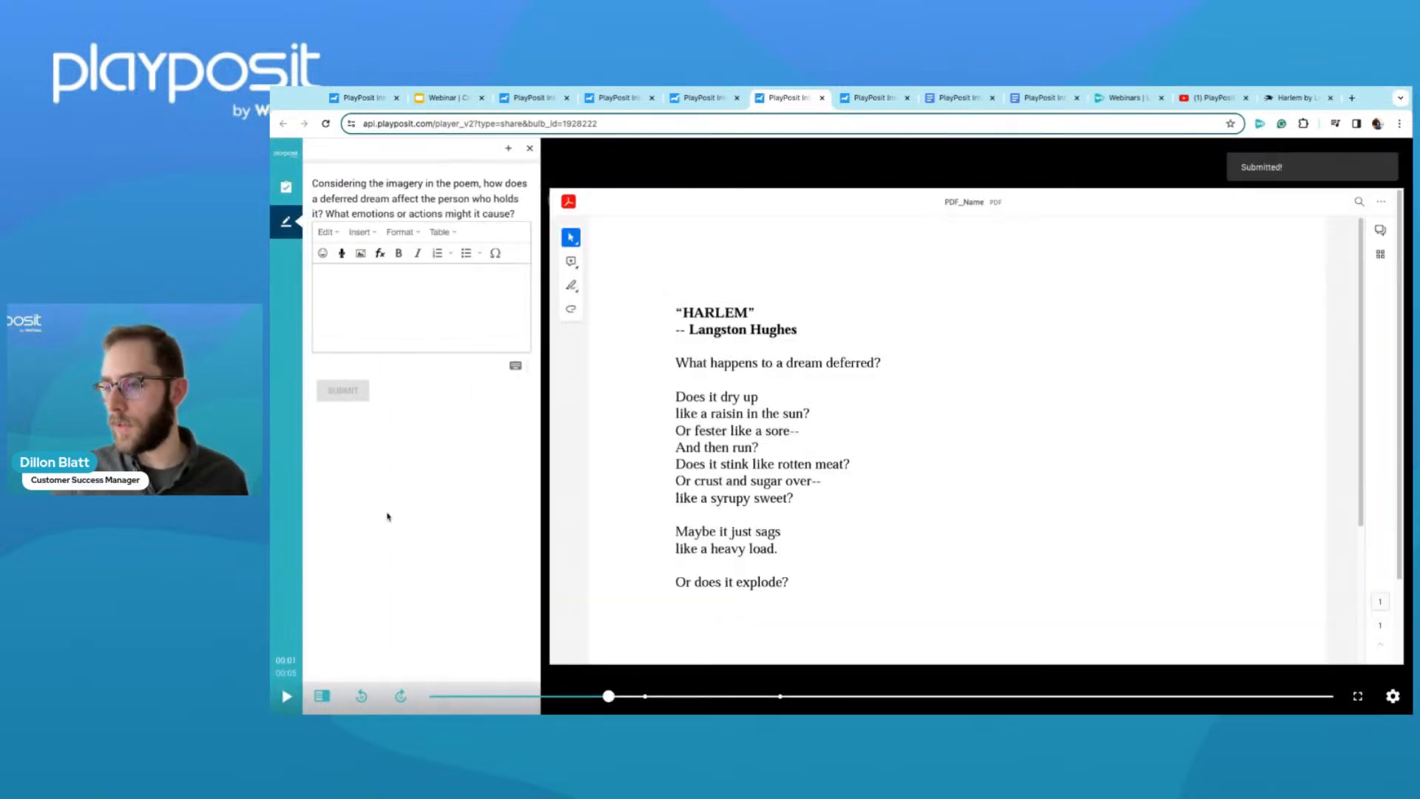
pyautogui.write('ts')
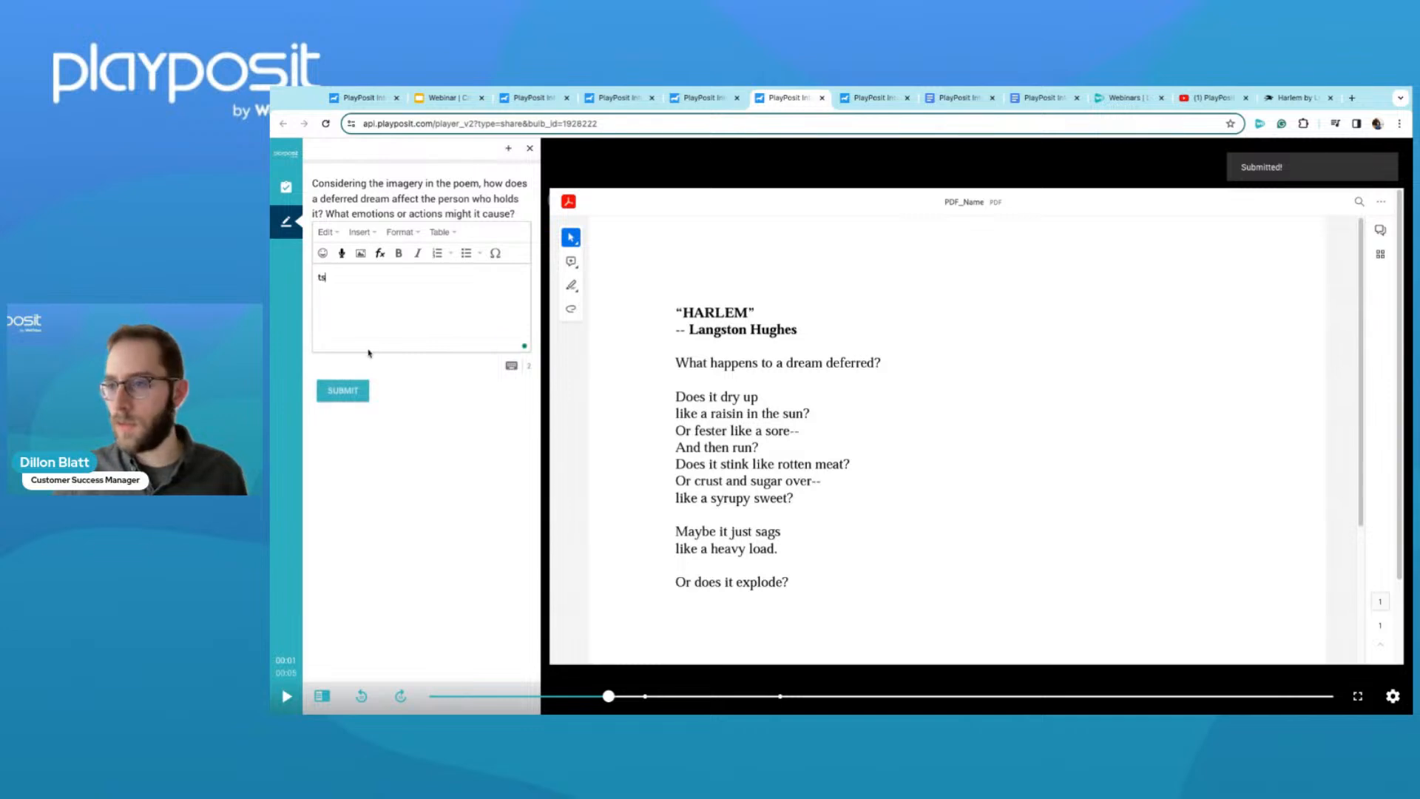
pyautogui.click(368, 392)
pyautogui.click(499, 273)
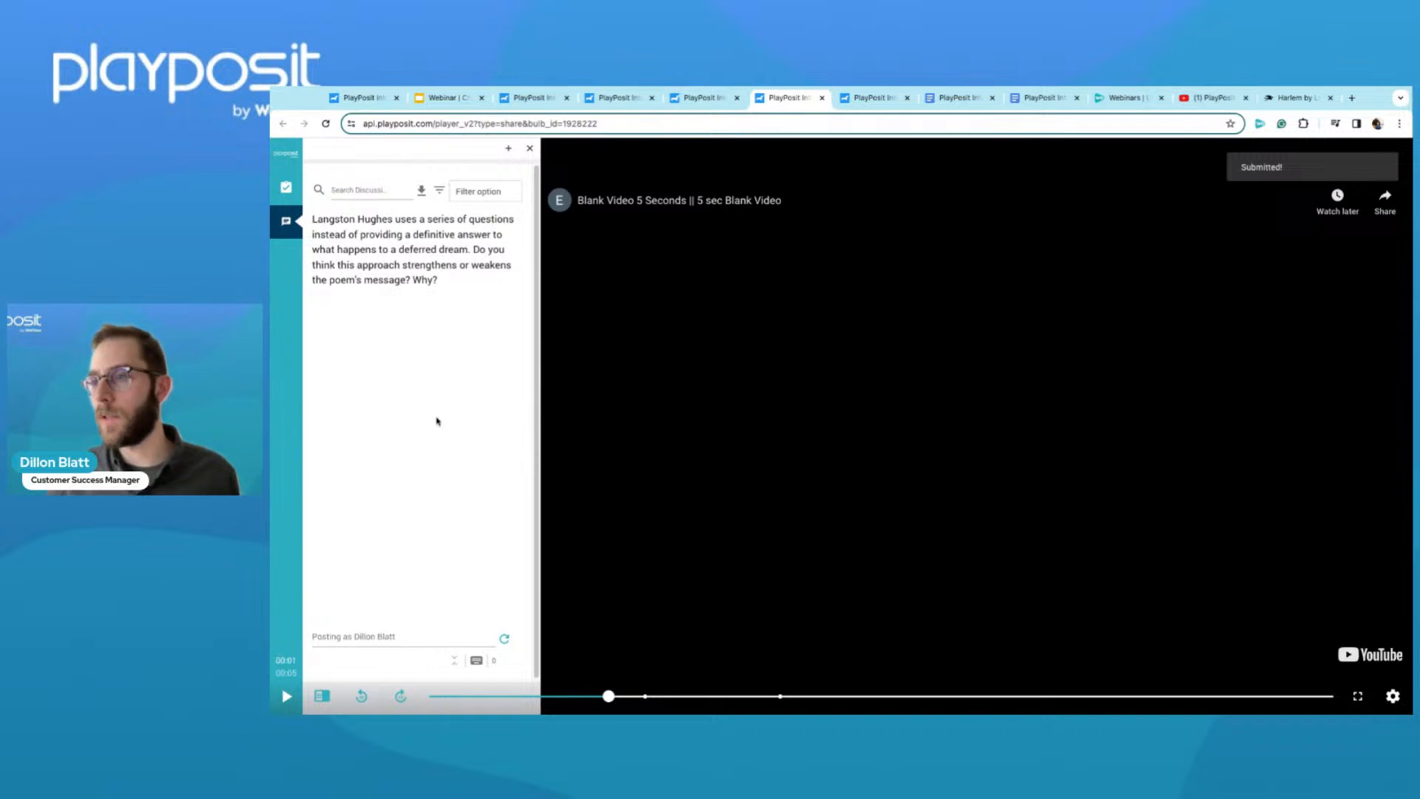
# Post the comment "Test" in the Langston Hughes discussion.
pyautogui.click(373, 636)
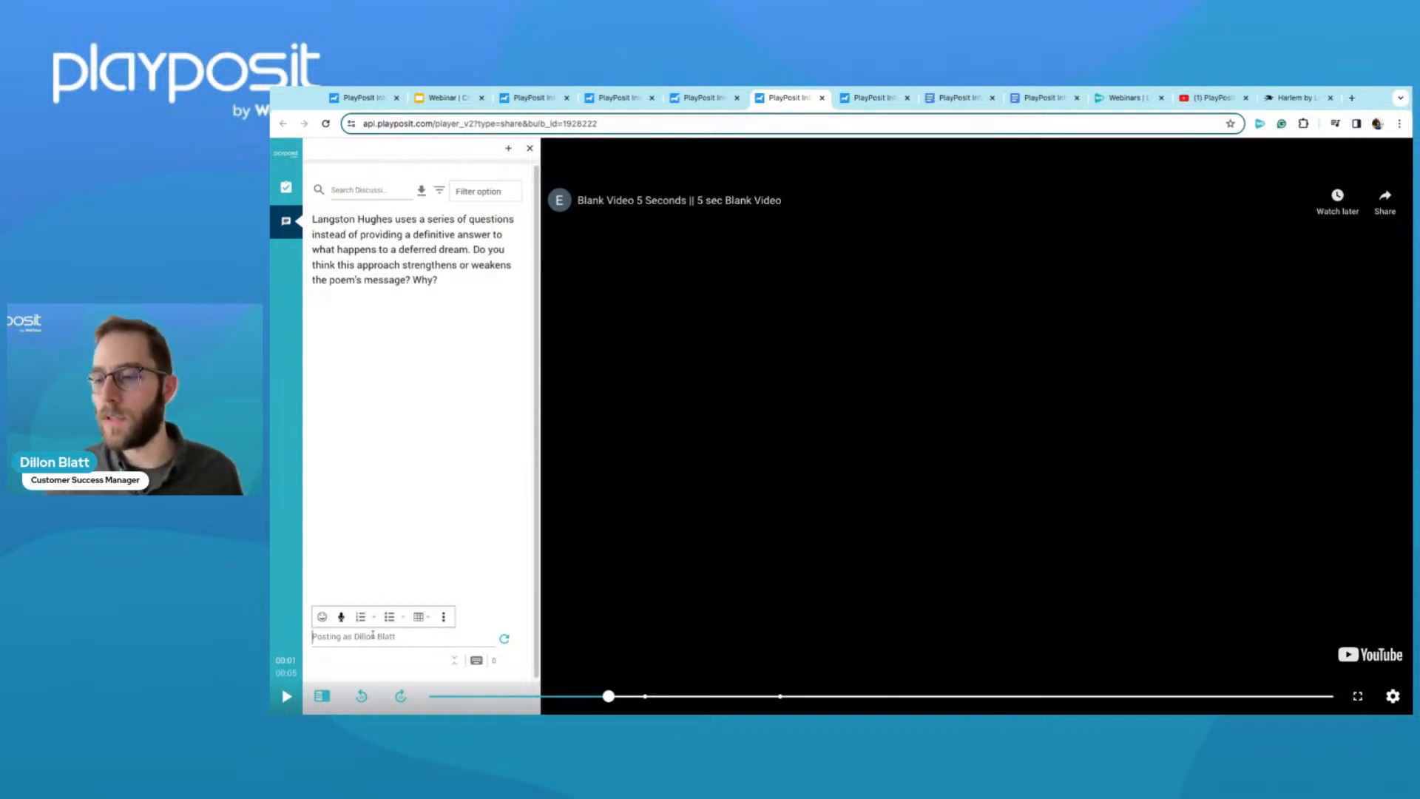
pyautogui.write('Test')
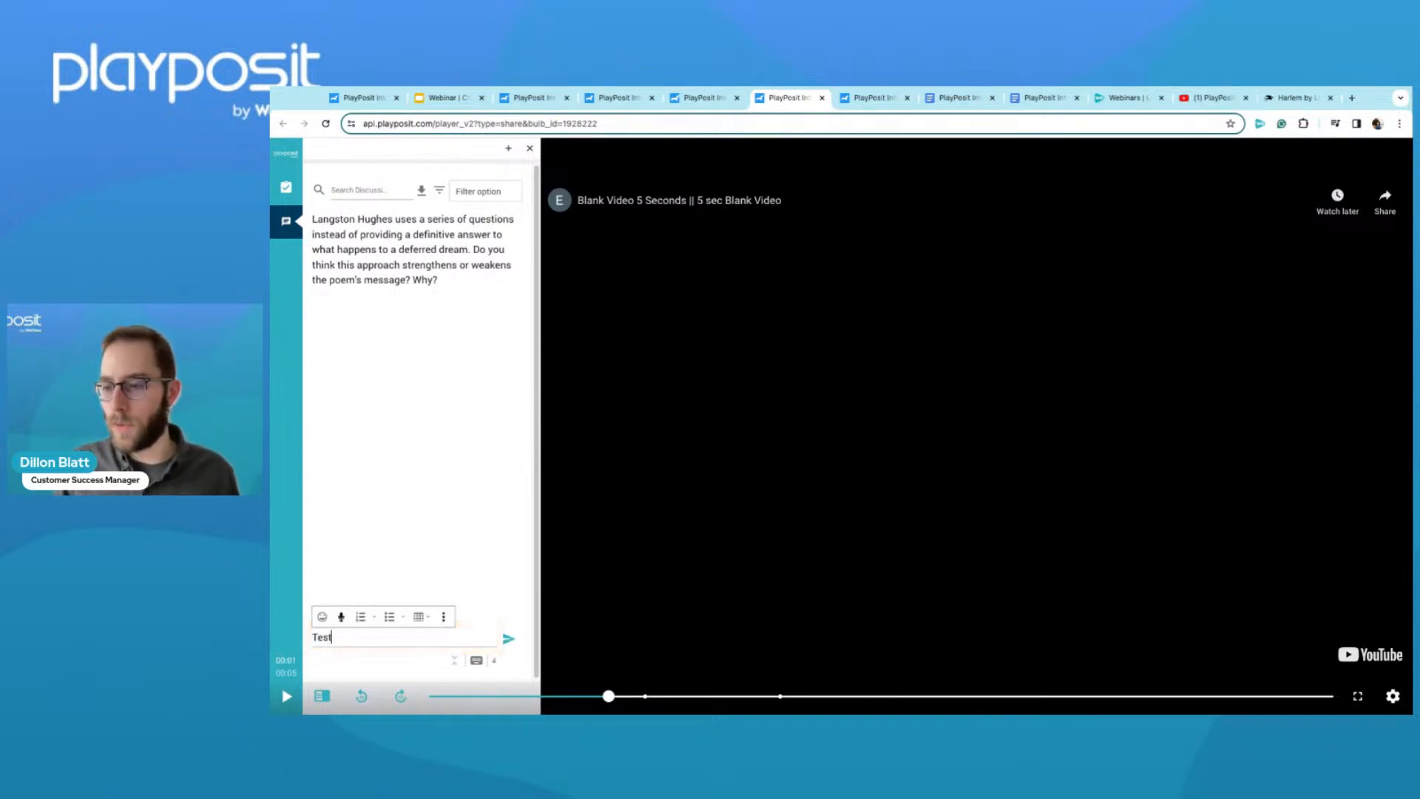
pyautogui.click(508, 638)
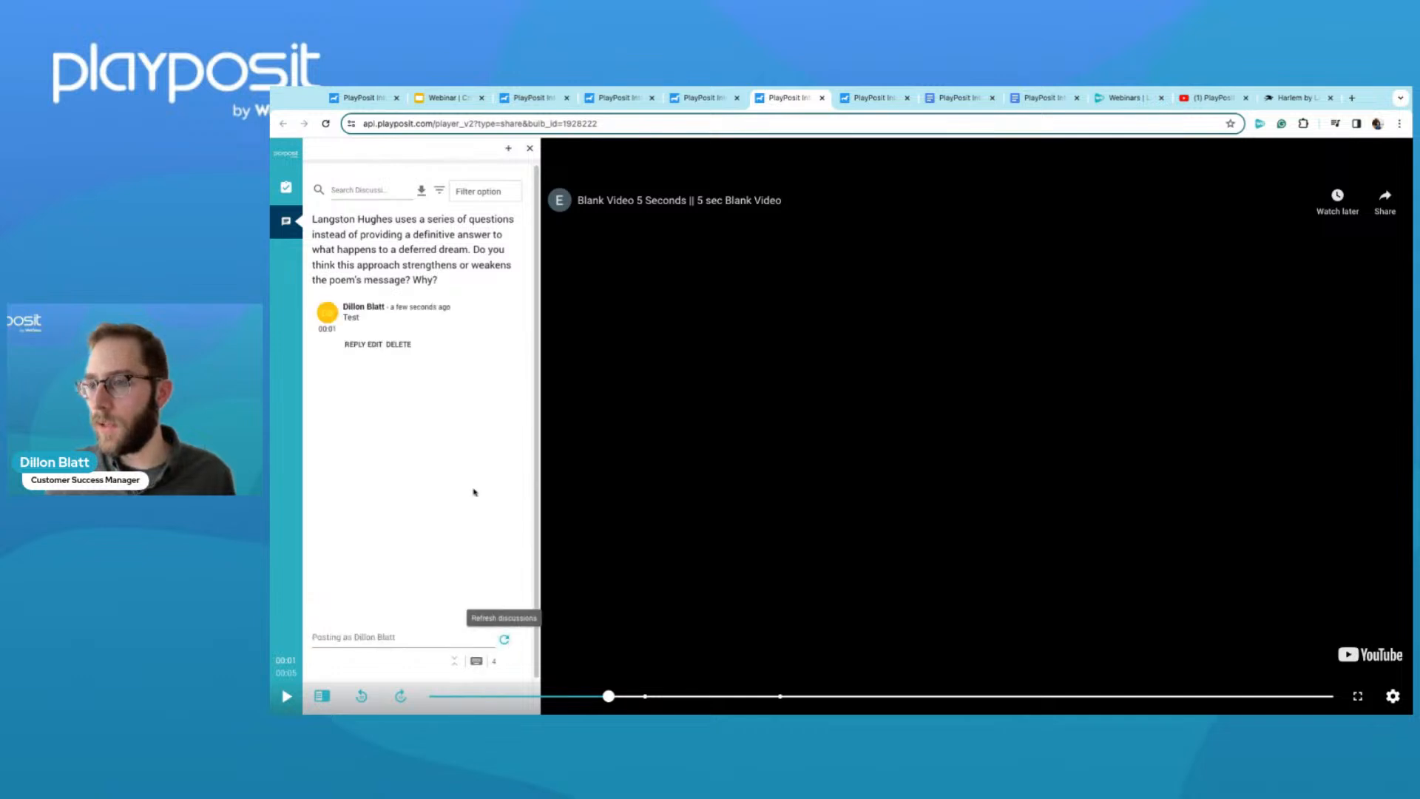
# Compare the designer with the preview, and reopen the discussion in the preview from the timeline with its sidebar shown.
pyautogui.click(699, 97)
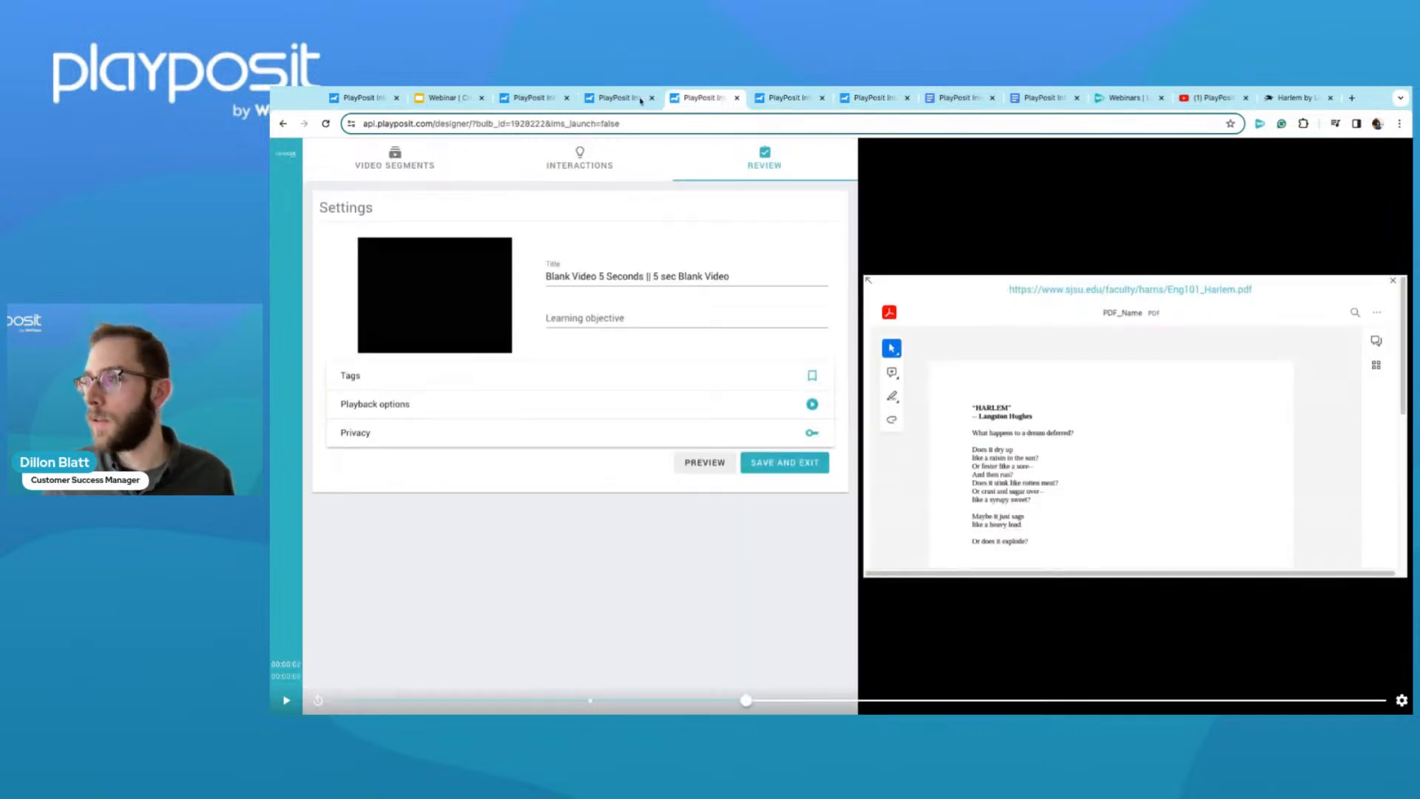
pyautogui.click(769, 99)
pyautogui.click(723, 97)
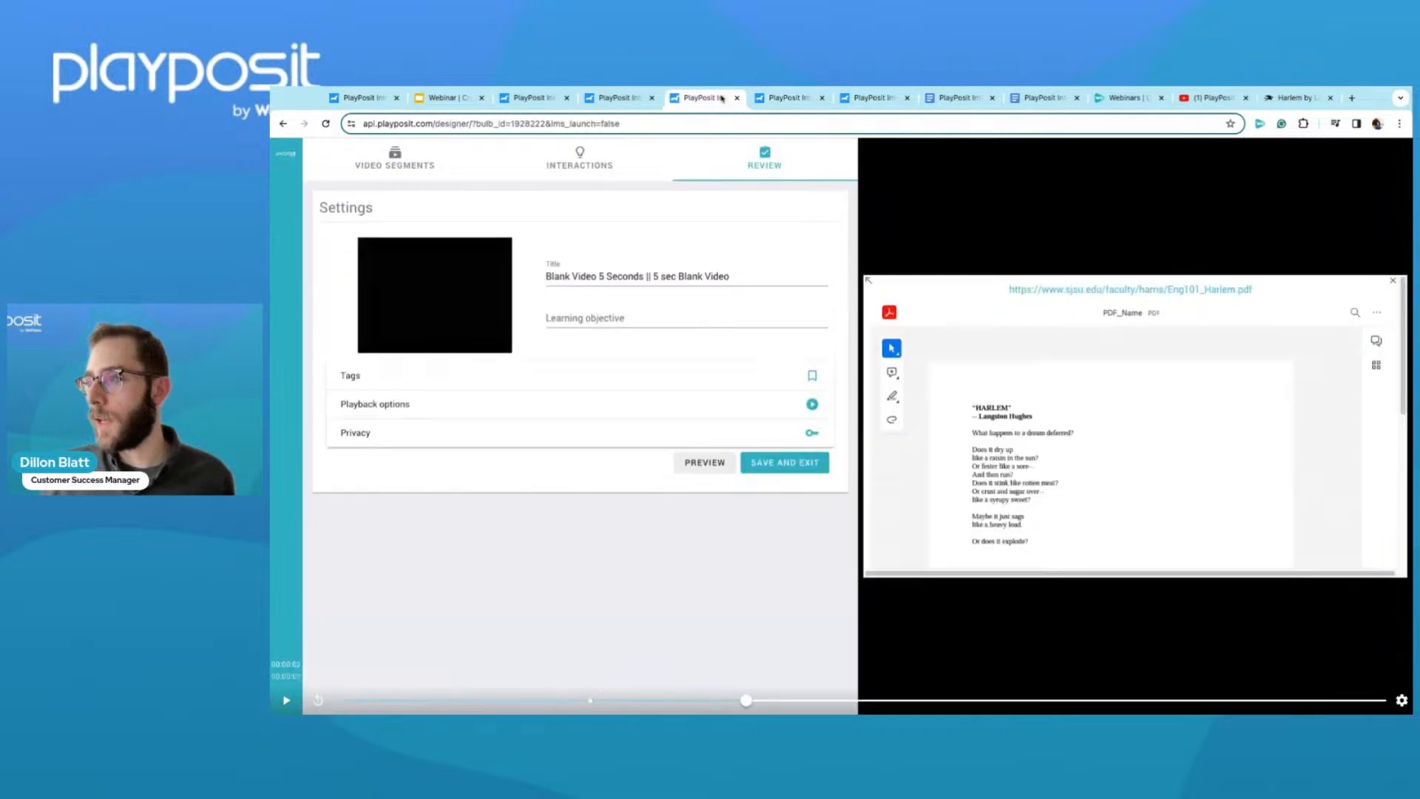
pyautogui.click(784, 98)
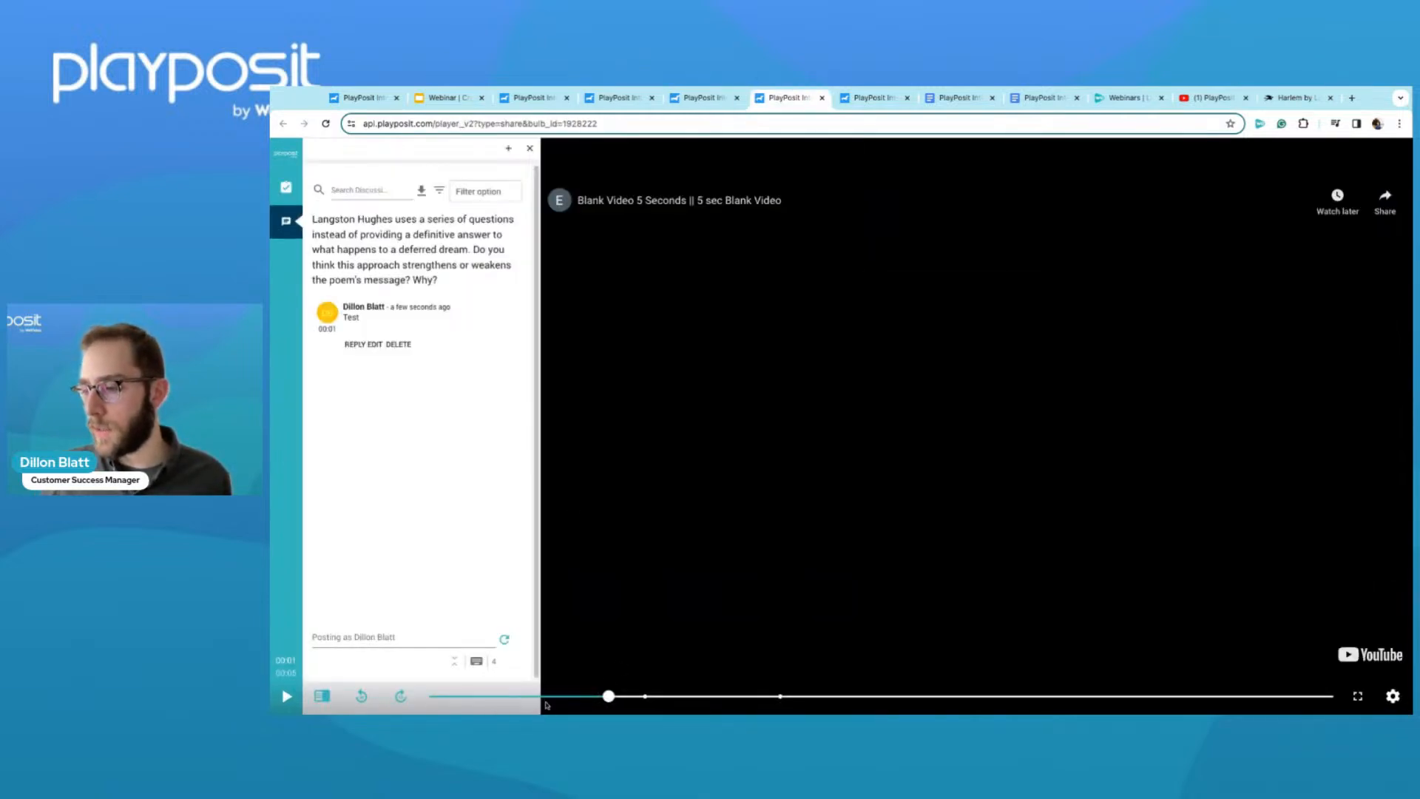
pyautogui.click(643, 698)
pyautogui.click(646, 698)
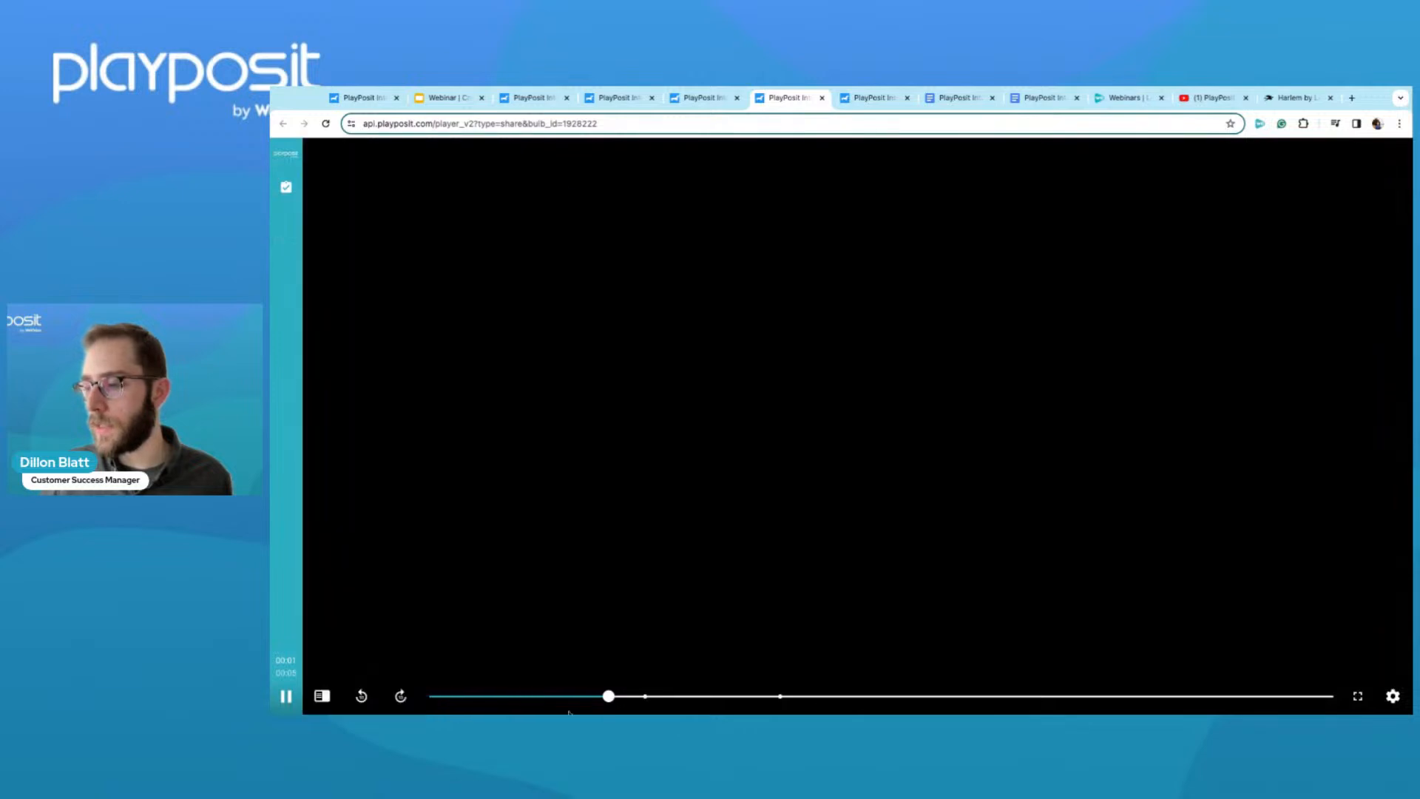
pyautogui.click(323, 698)
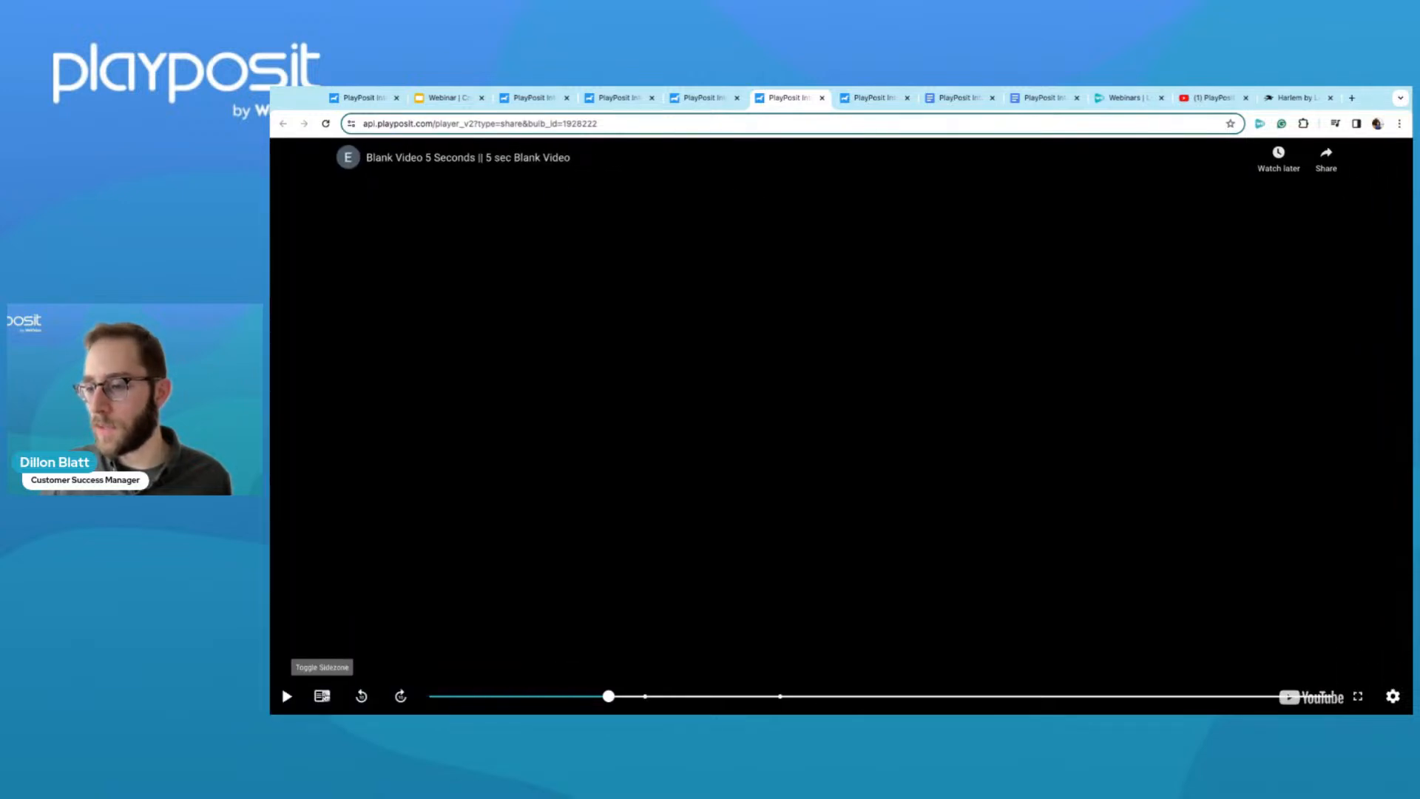
pyautogui.click(322, 696)
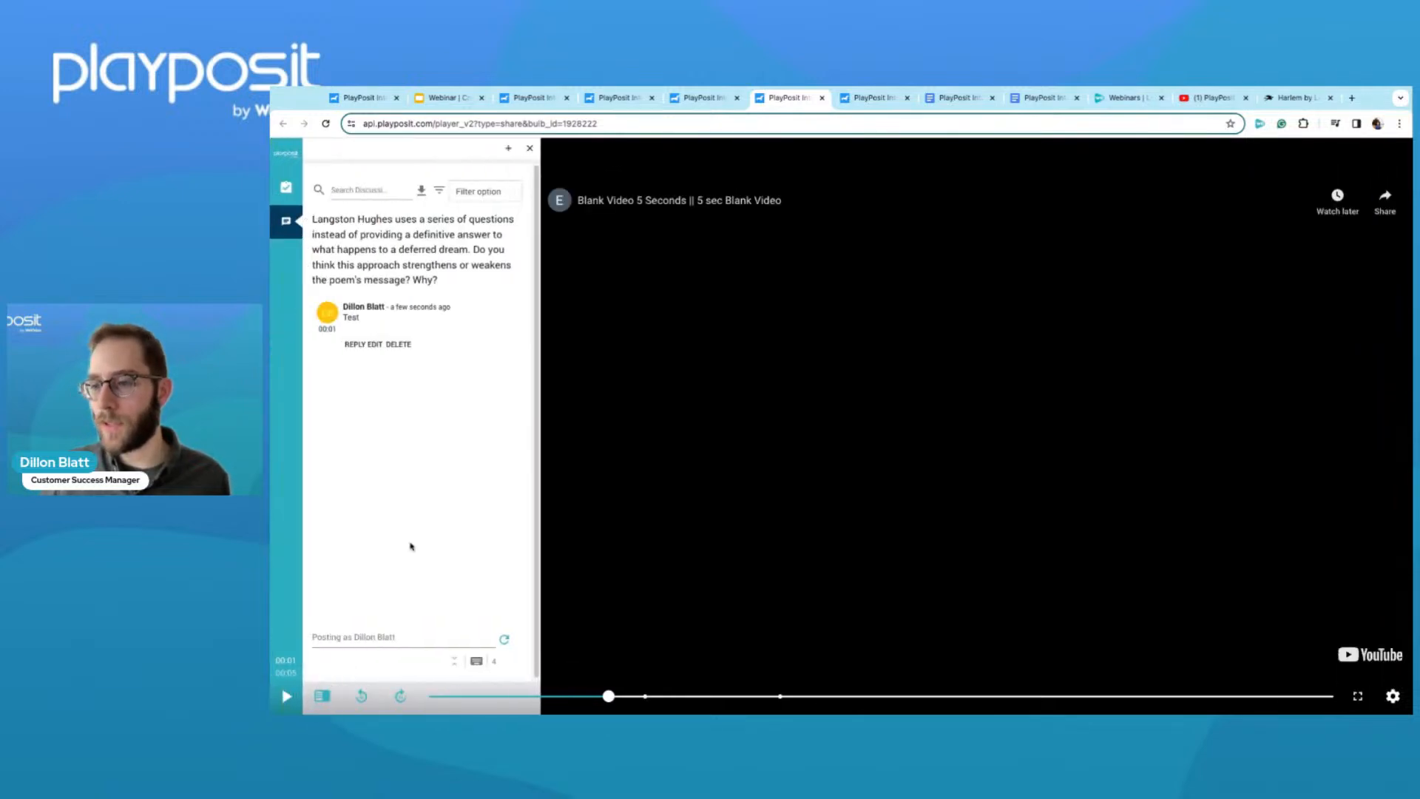
# Reload the bulb preview and play it from the start to the Harlem PDF and free response question.
pyautogui.click(322, 696)
pyautogui.click(359, 699)
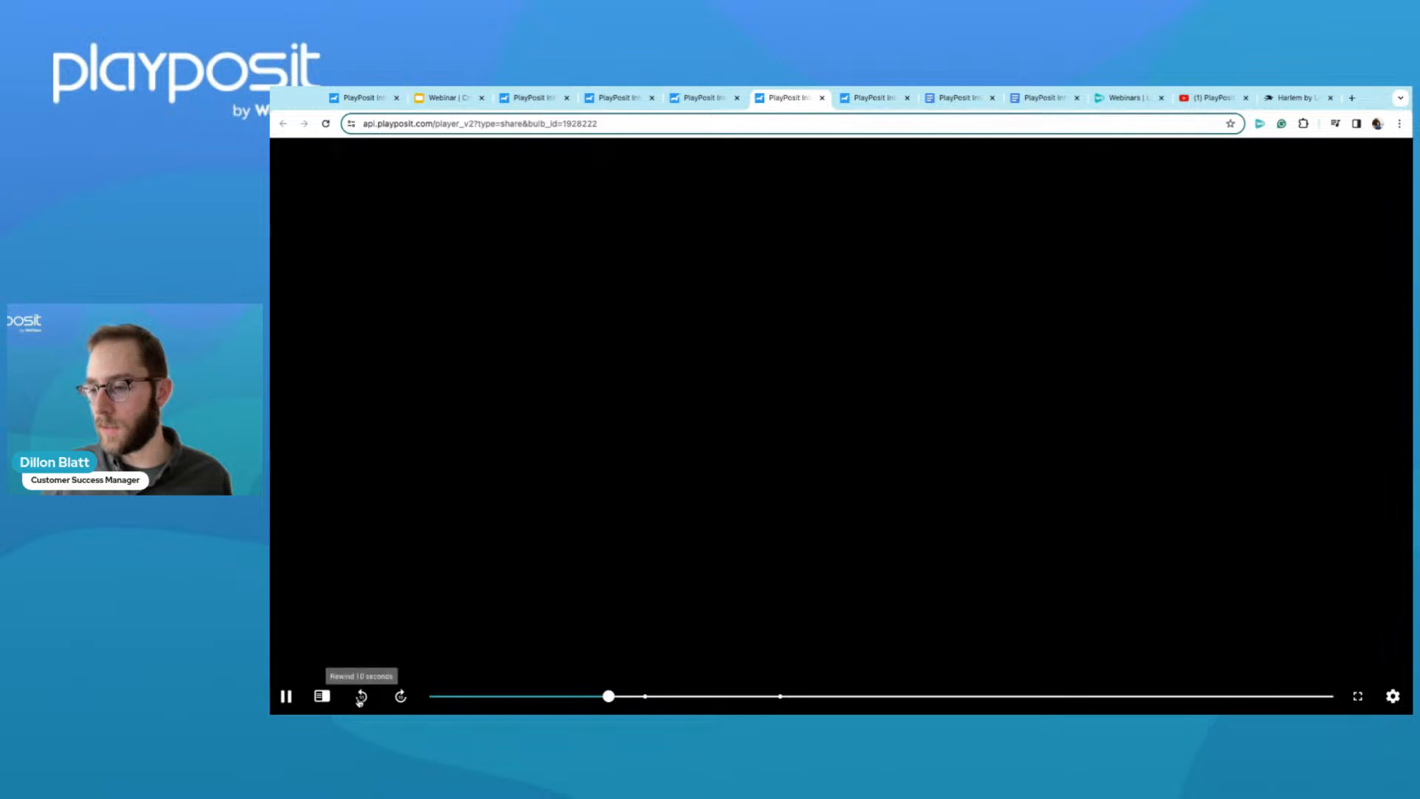
pyautogui.click(326, 124)
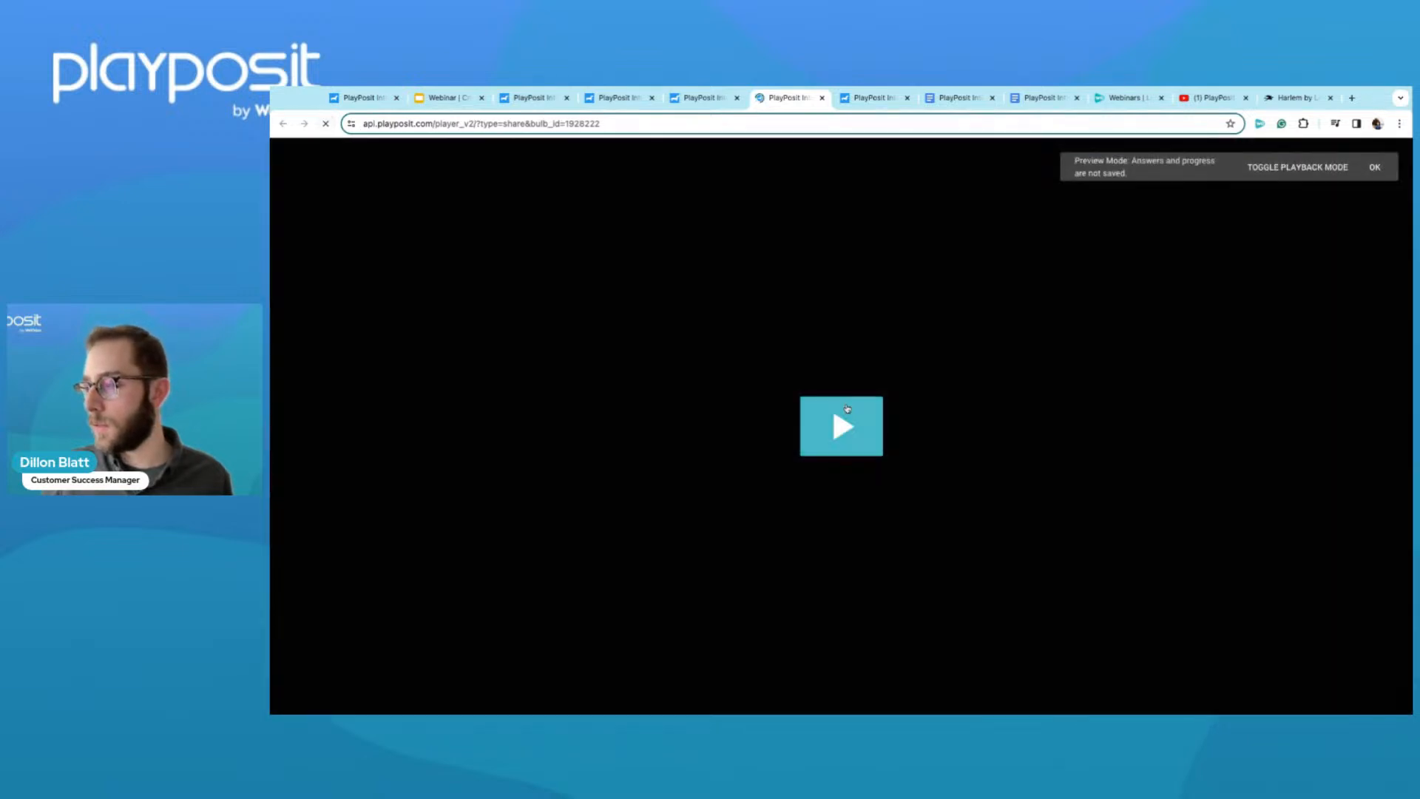
pyautogui.click(847, 408)
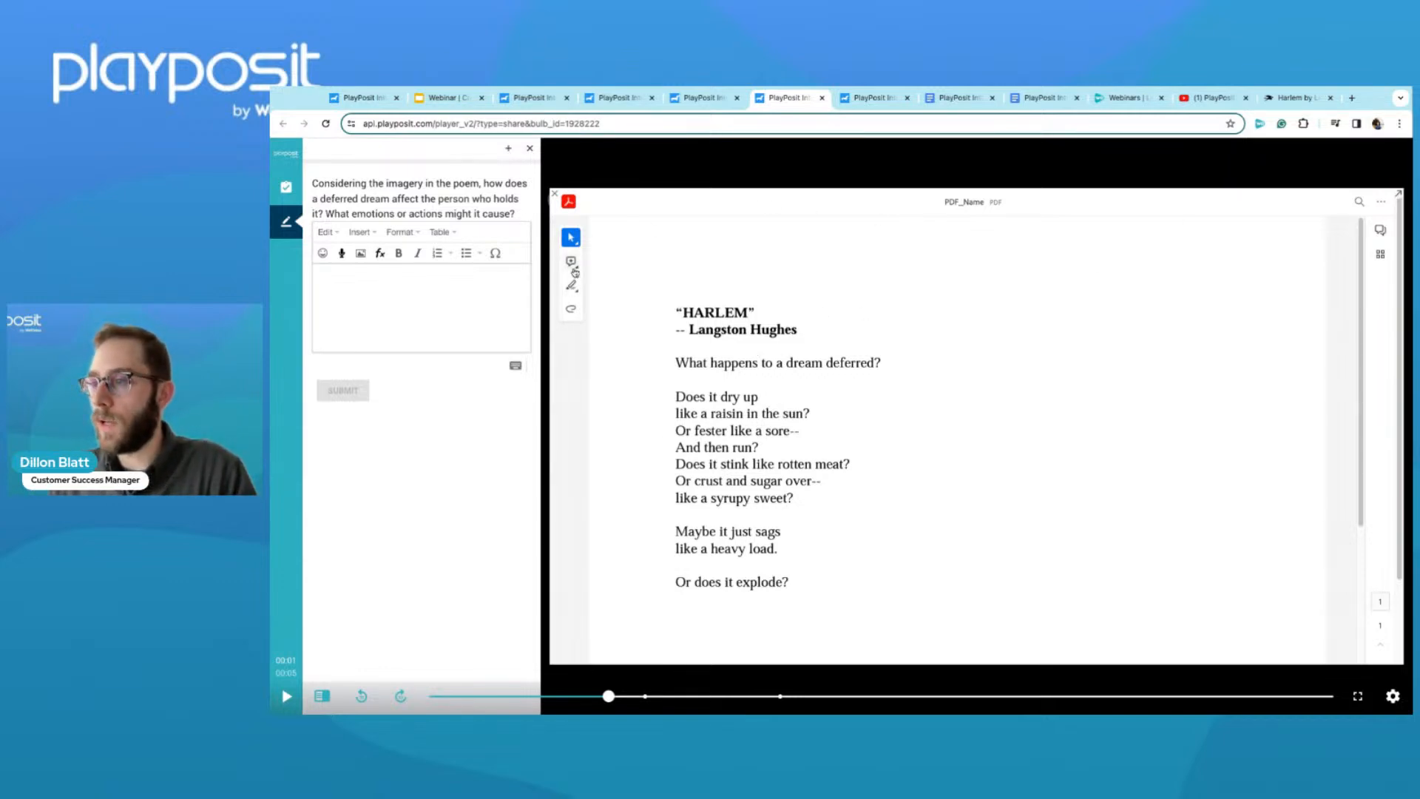
# Highlight the line "Does it dry up" in the Harlem PDF, and check the viewer's print and download options.
pyautogui.click(571, 261)
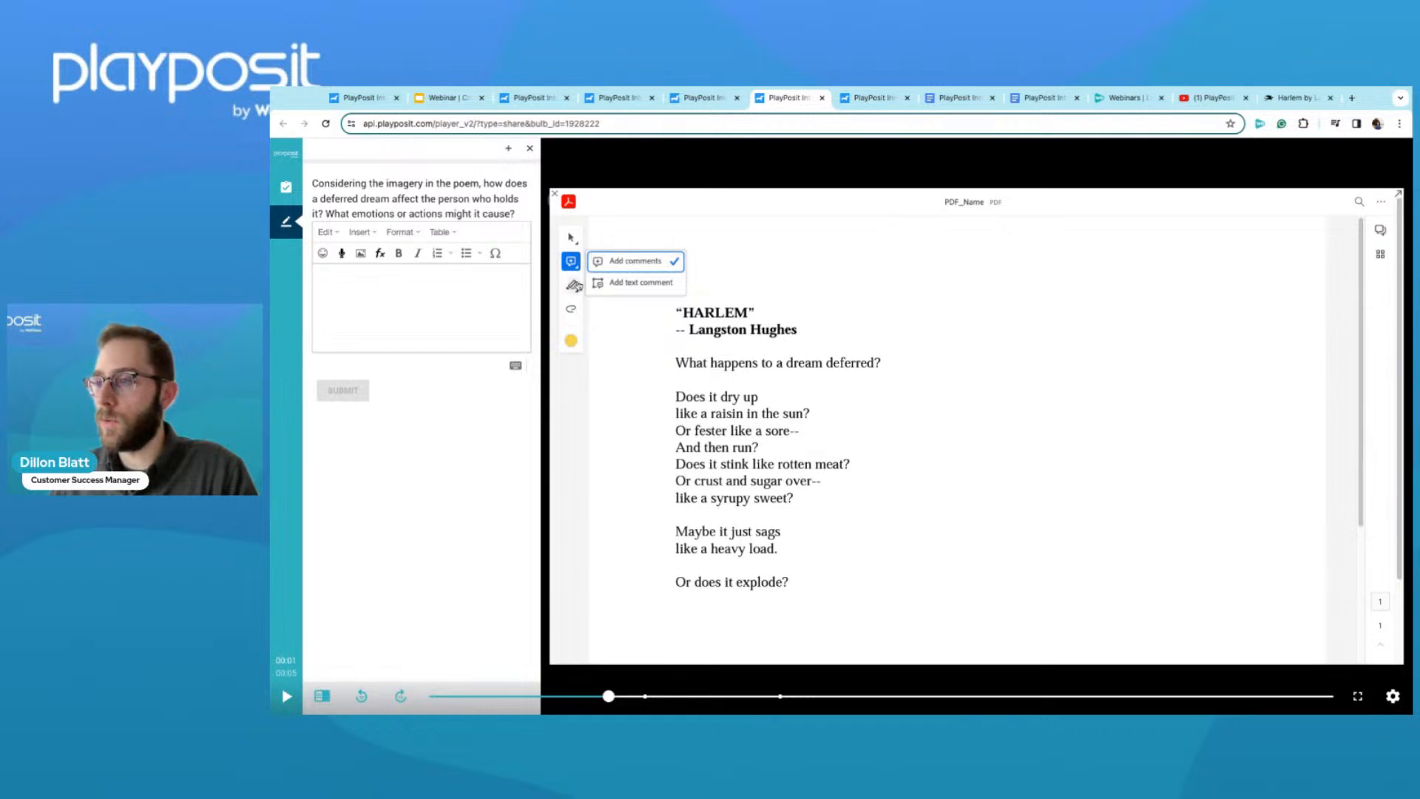
pyautogui.click(571, 285)
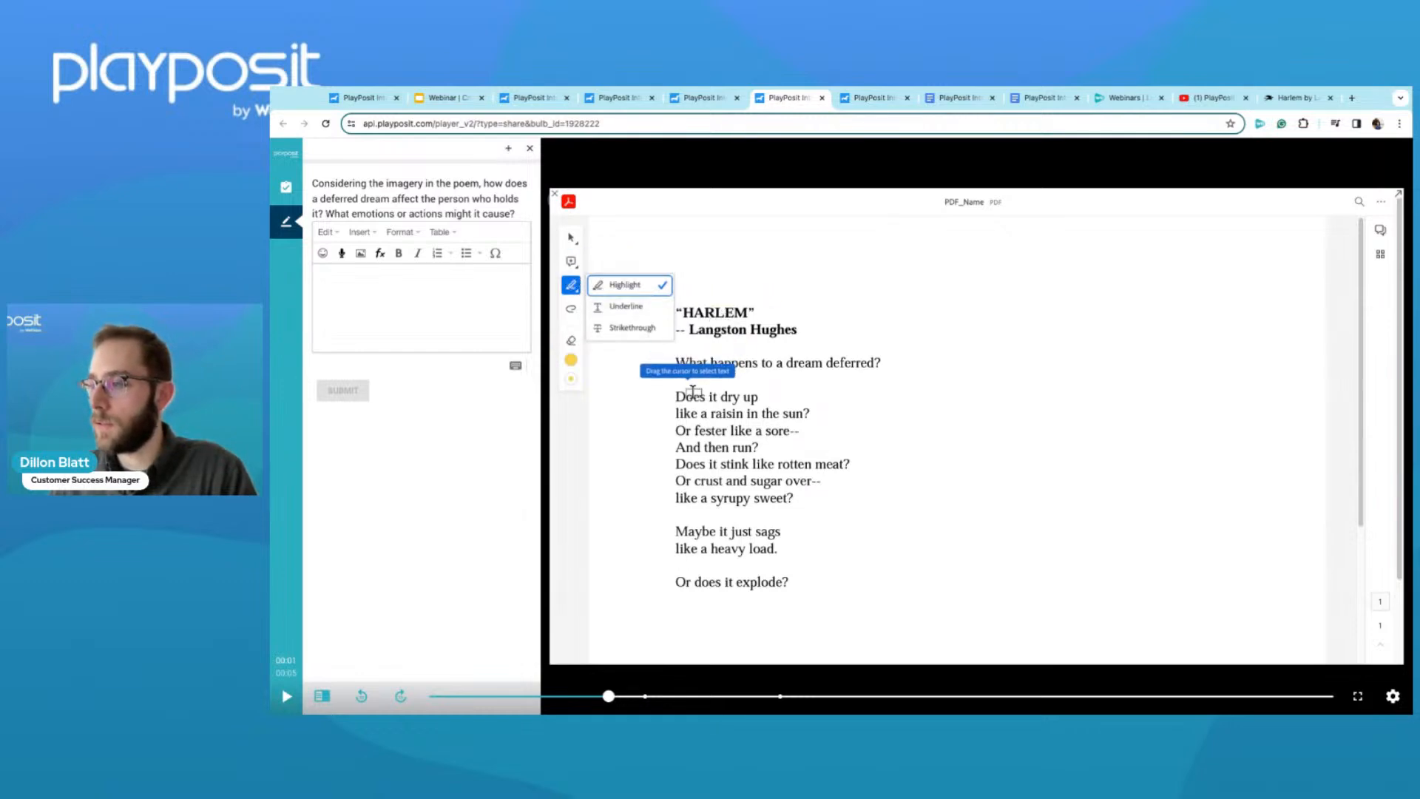
pyautogui.moveTo(674, 397); pyautogui.dragTo(759, 397)
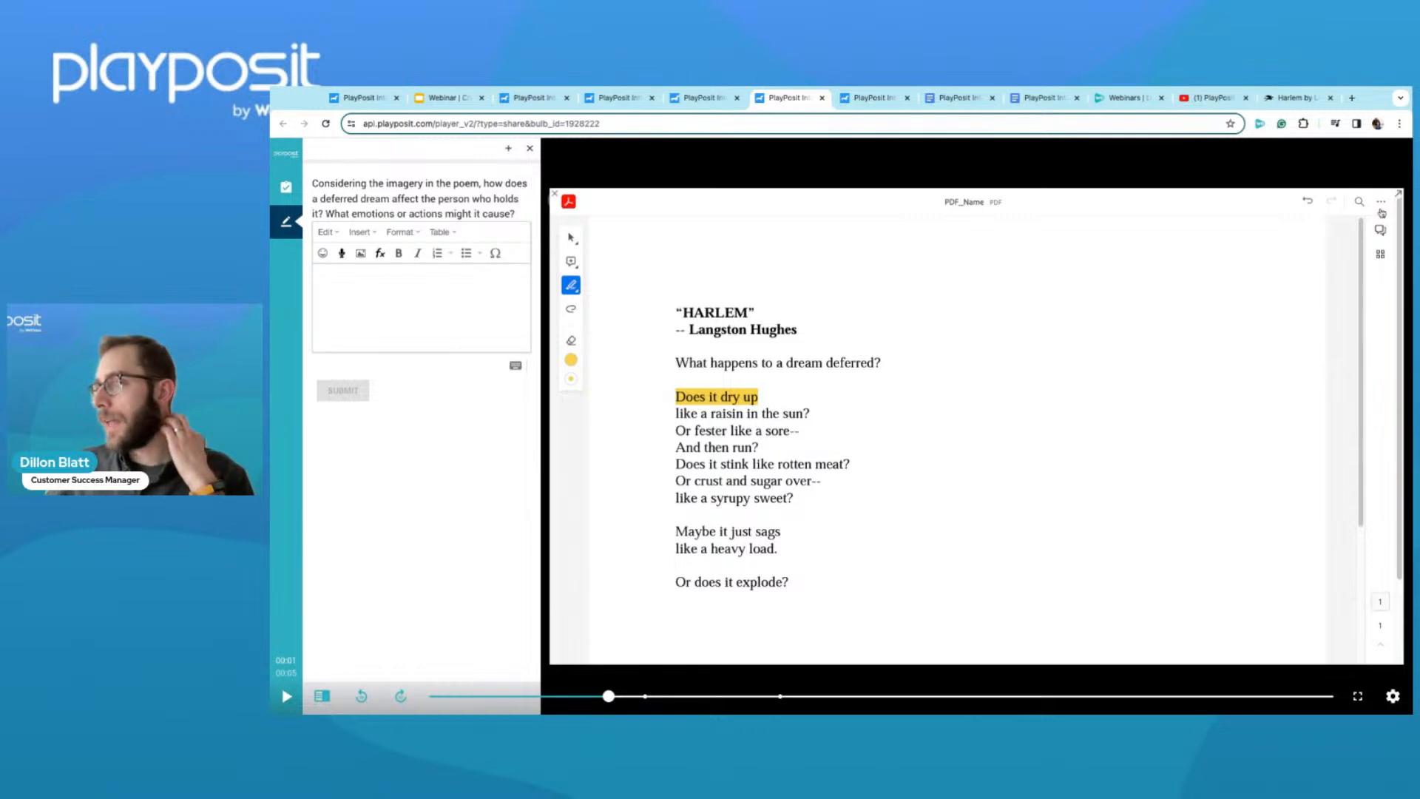
pyautogui.click(1380, 203)
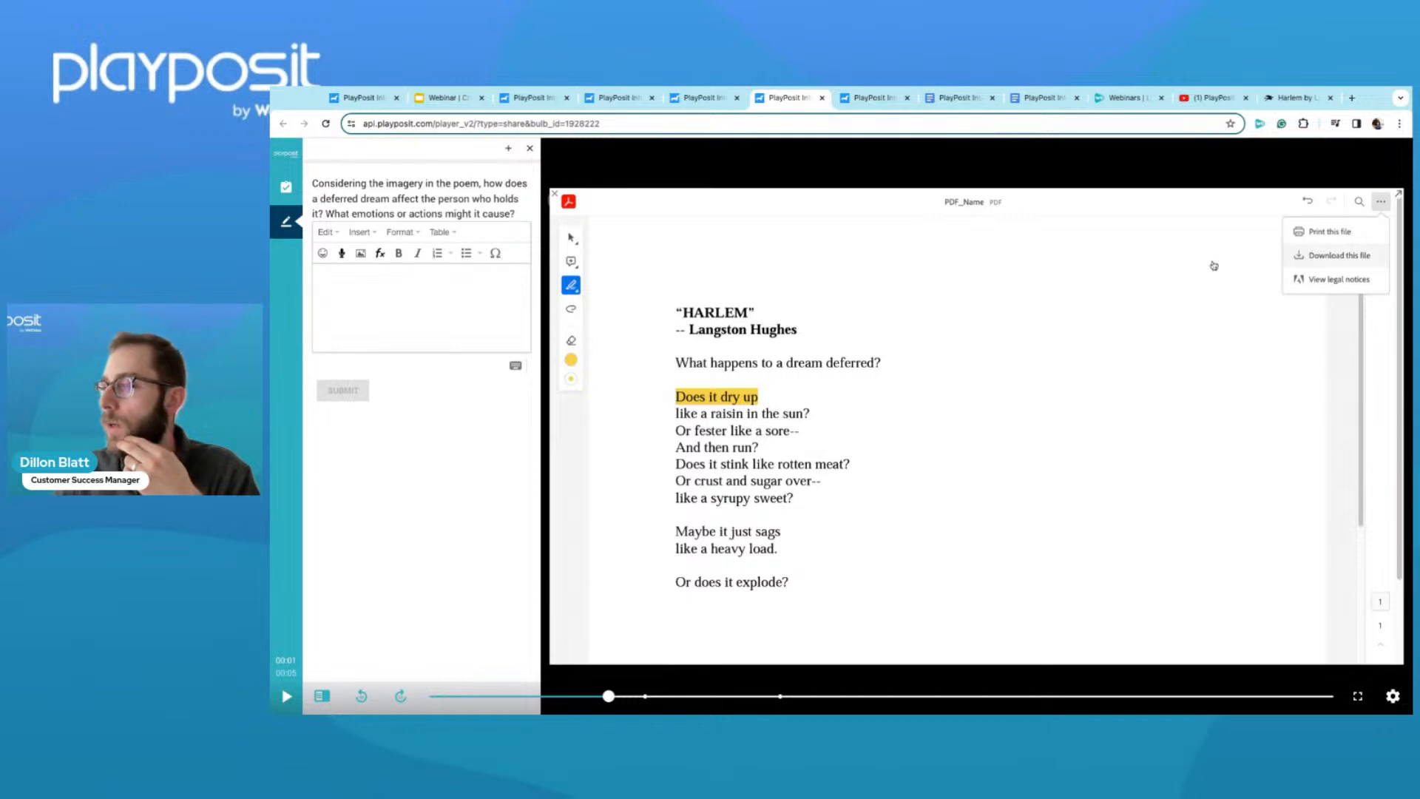
pyautogui.click(863, 332)
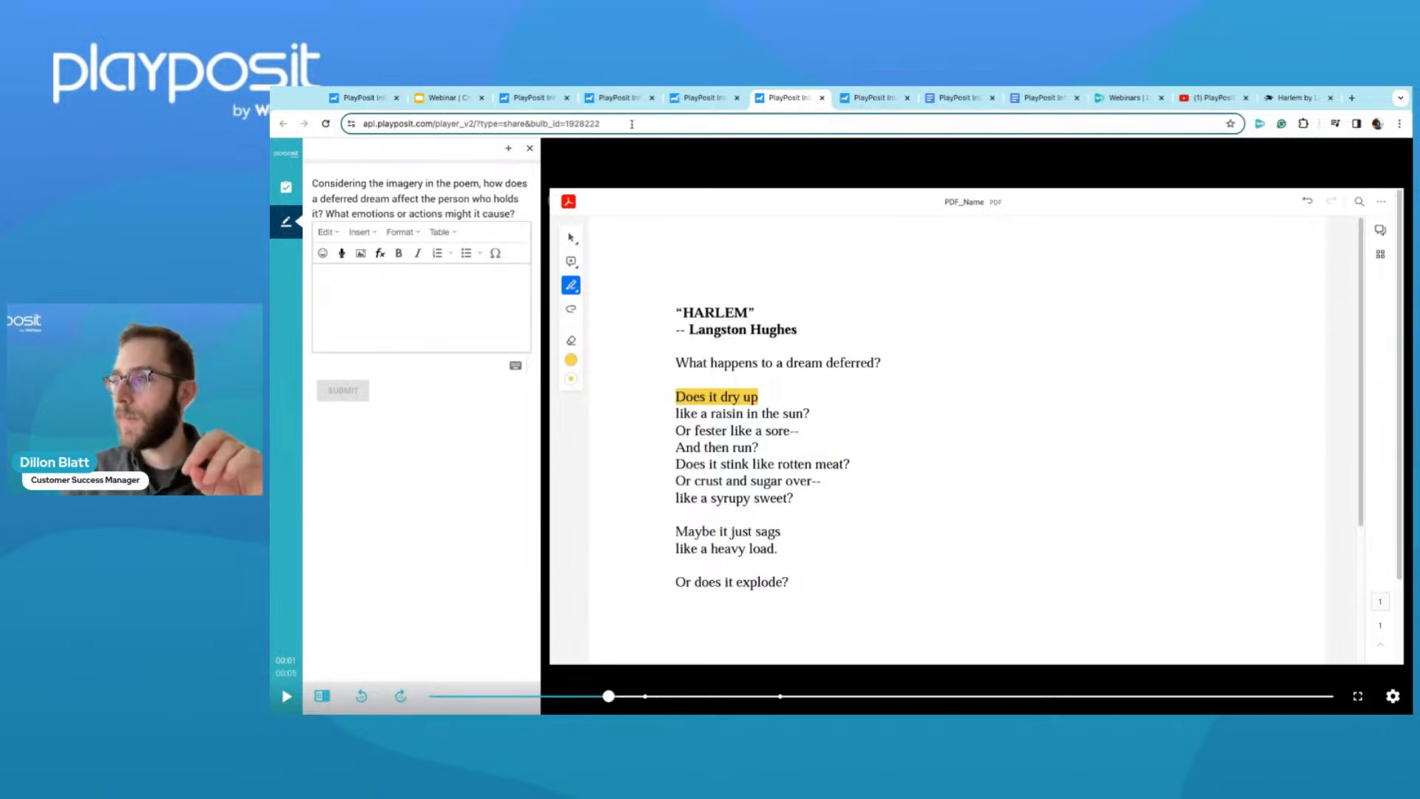
# Review the interactive text Participant Guide in Google Docs, from the Demo Part 1 read-aloud through the Demo Part 2 interactions.
pyautogui.click(864, 98)
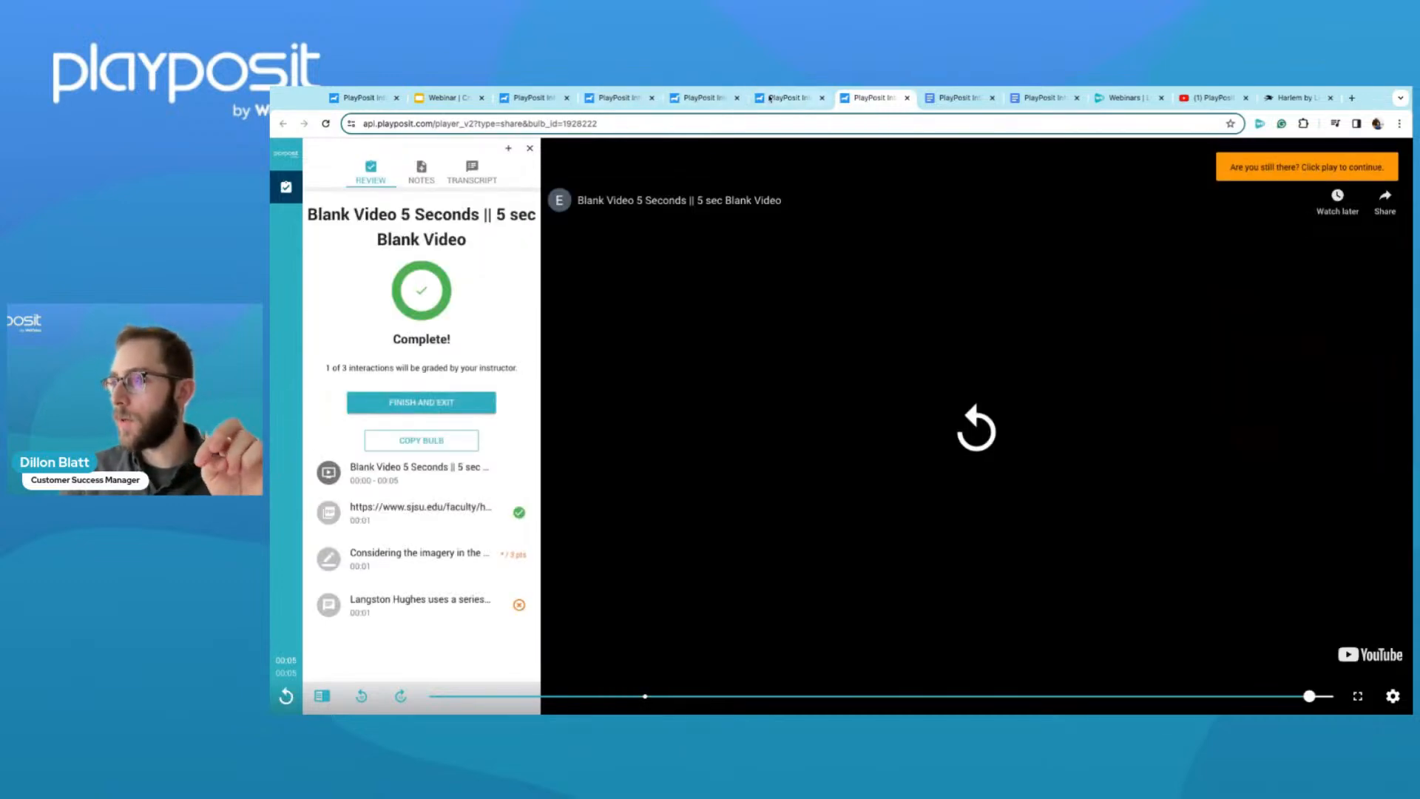
pyautogui.click(954, 98)
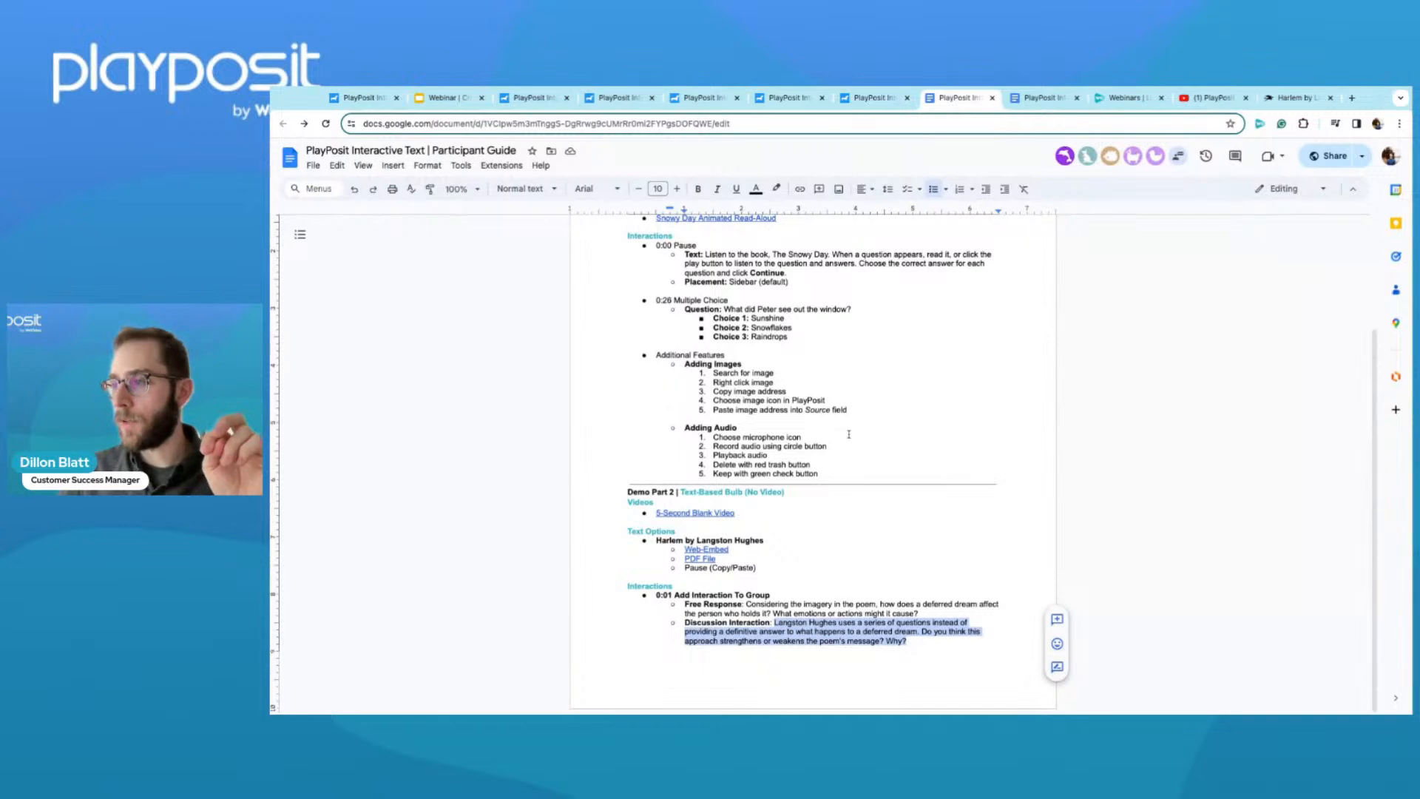
pyautogui.scroll(2, 849, 434)
pyautogui.click(790, 324)
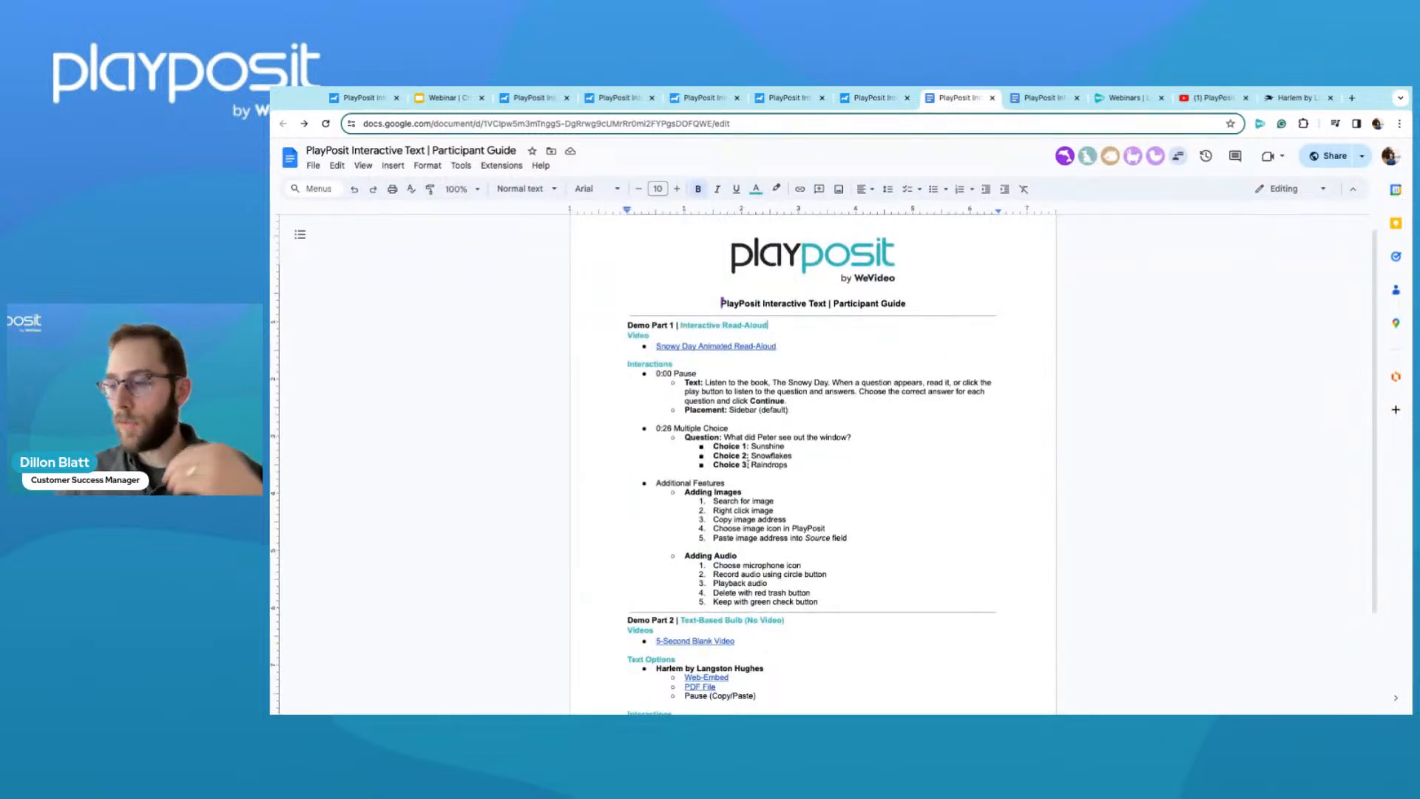
pyautogui.scroll(-2, 841, 477)
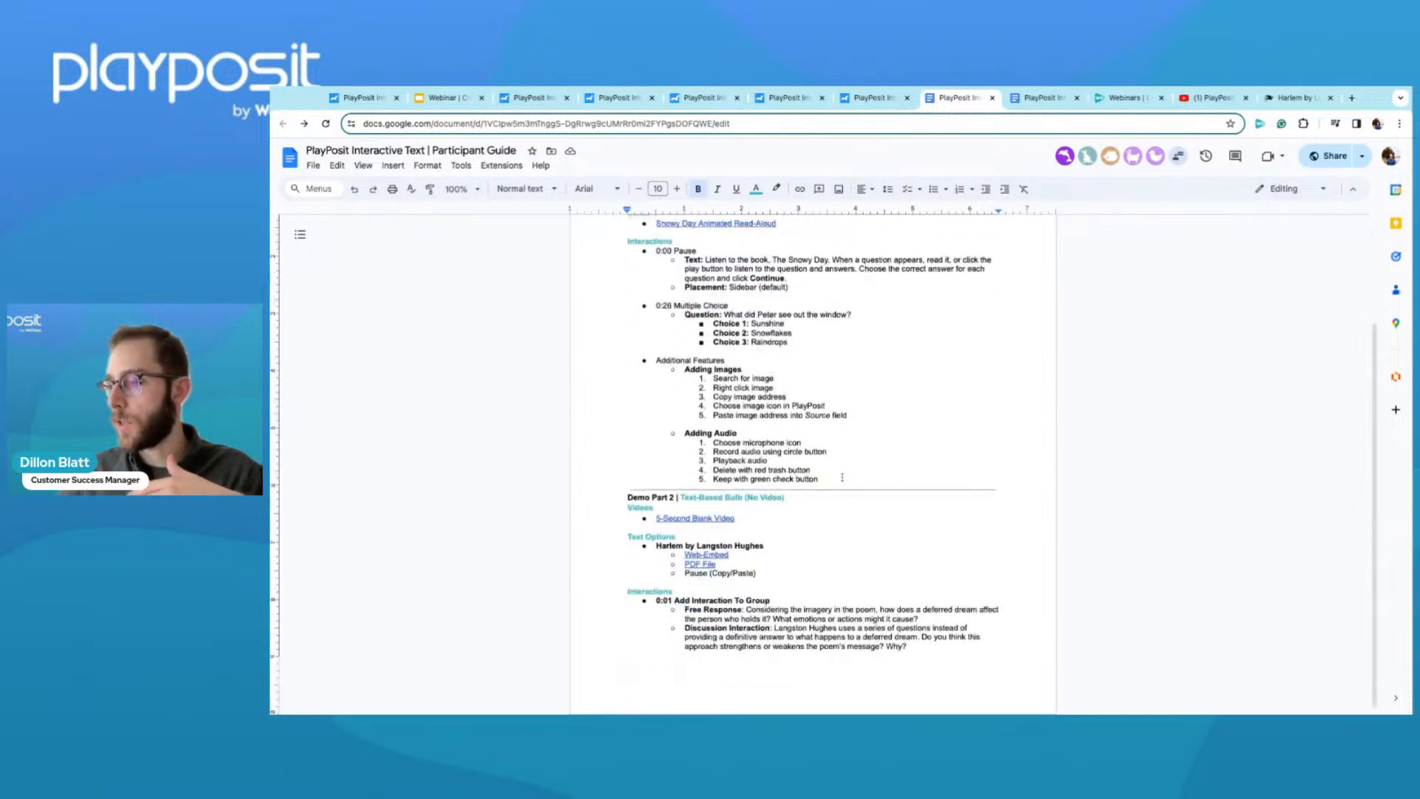